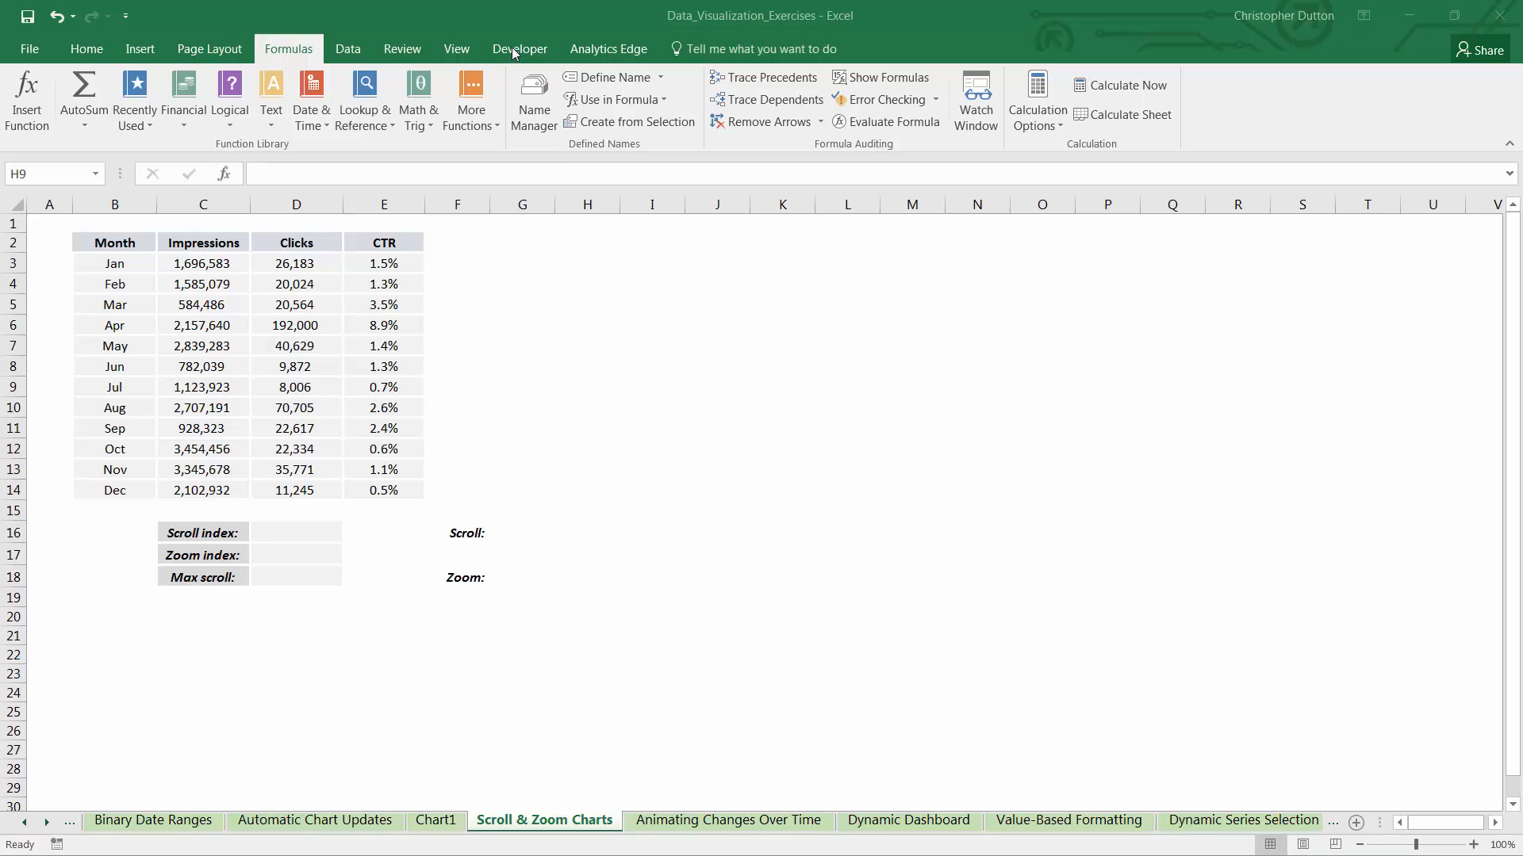
Check in the ribbon customization options that Developer is enabled among the main tabs, and accept the settings
left_click(39, 51)
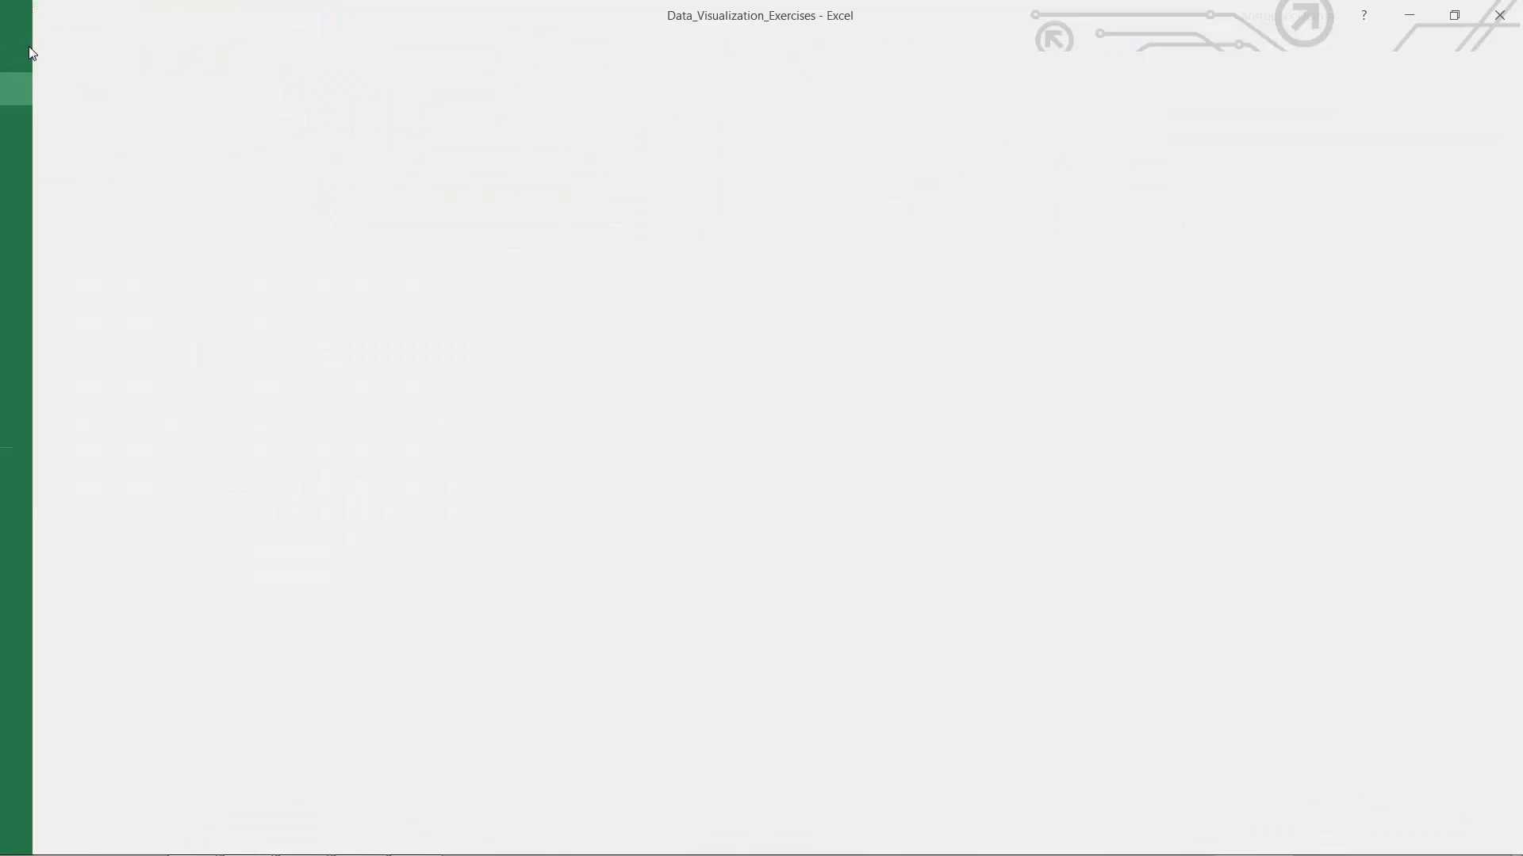
left_click(41, 506)
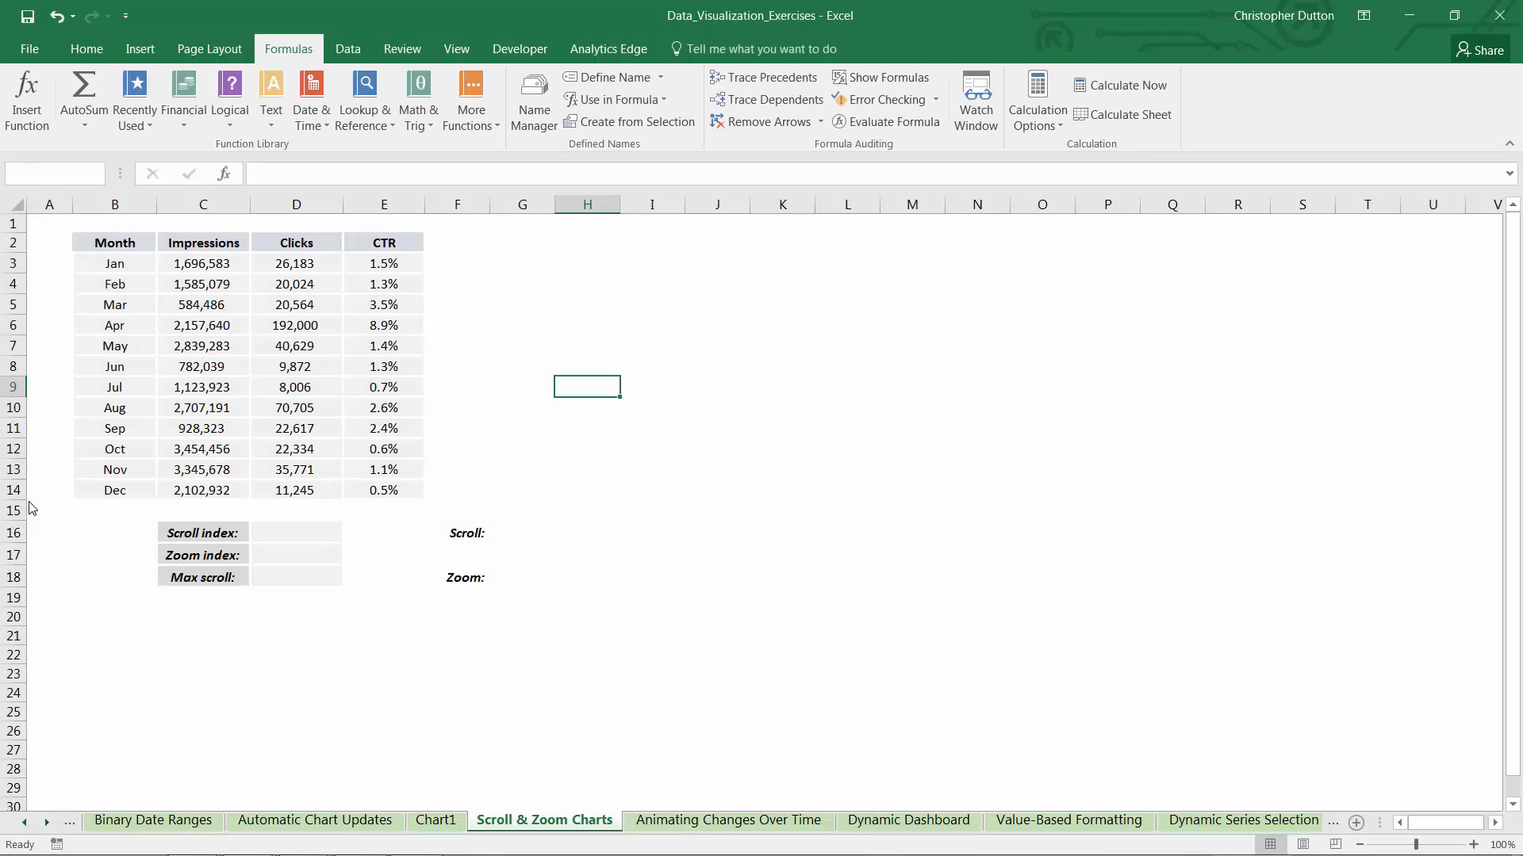
left_click(402, 277)
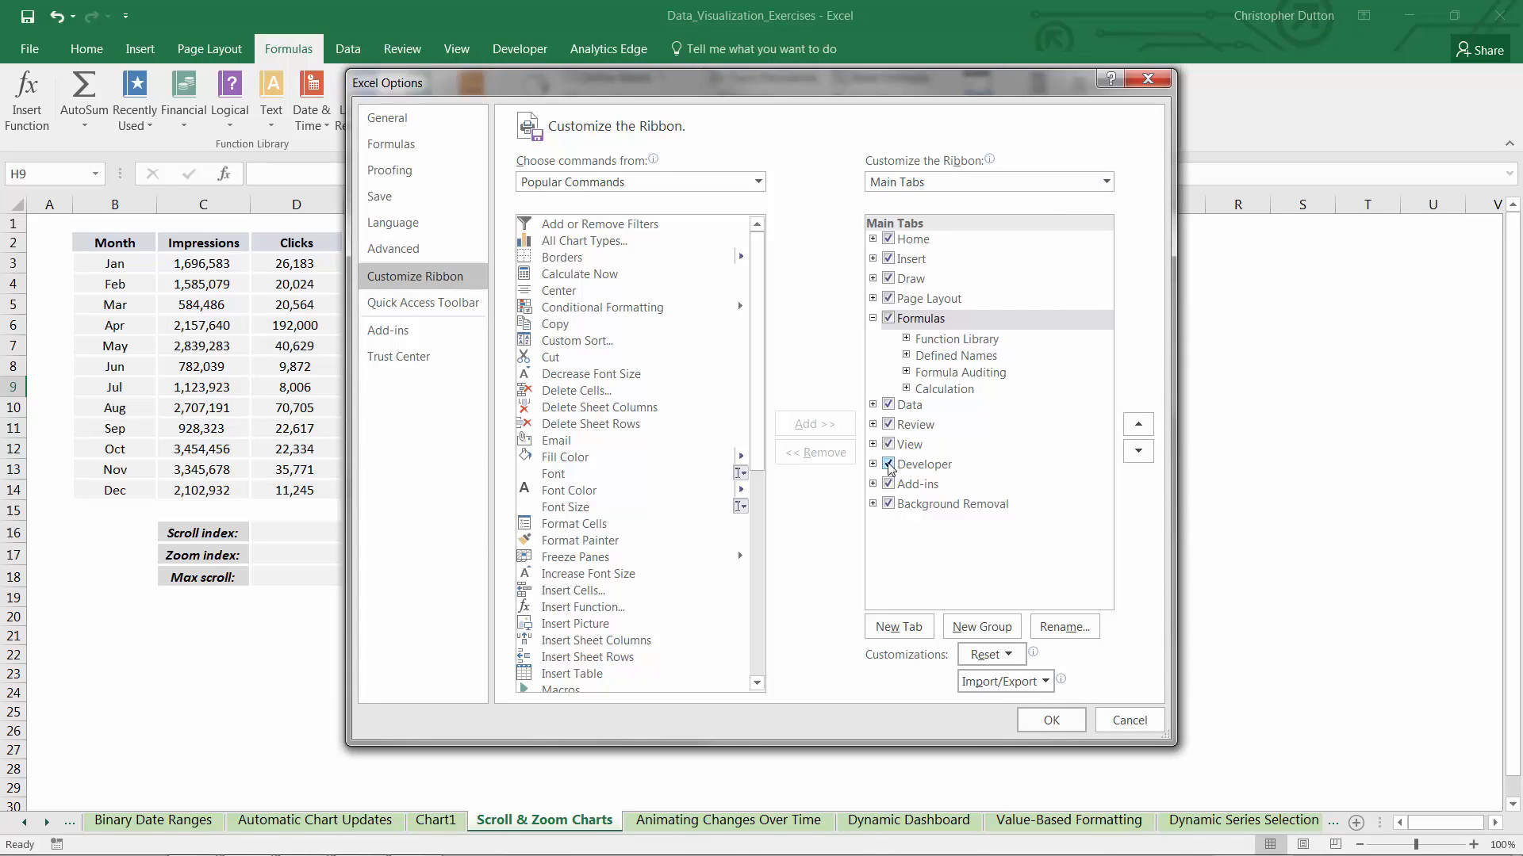
left_click(1051, 720)
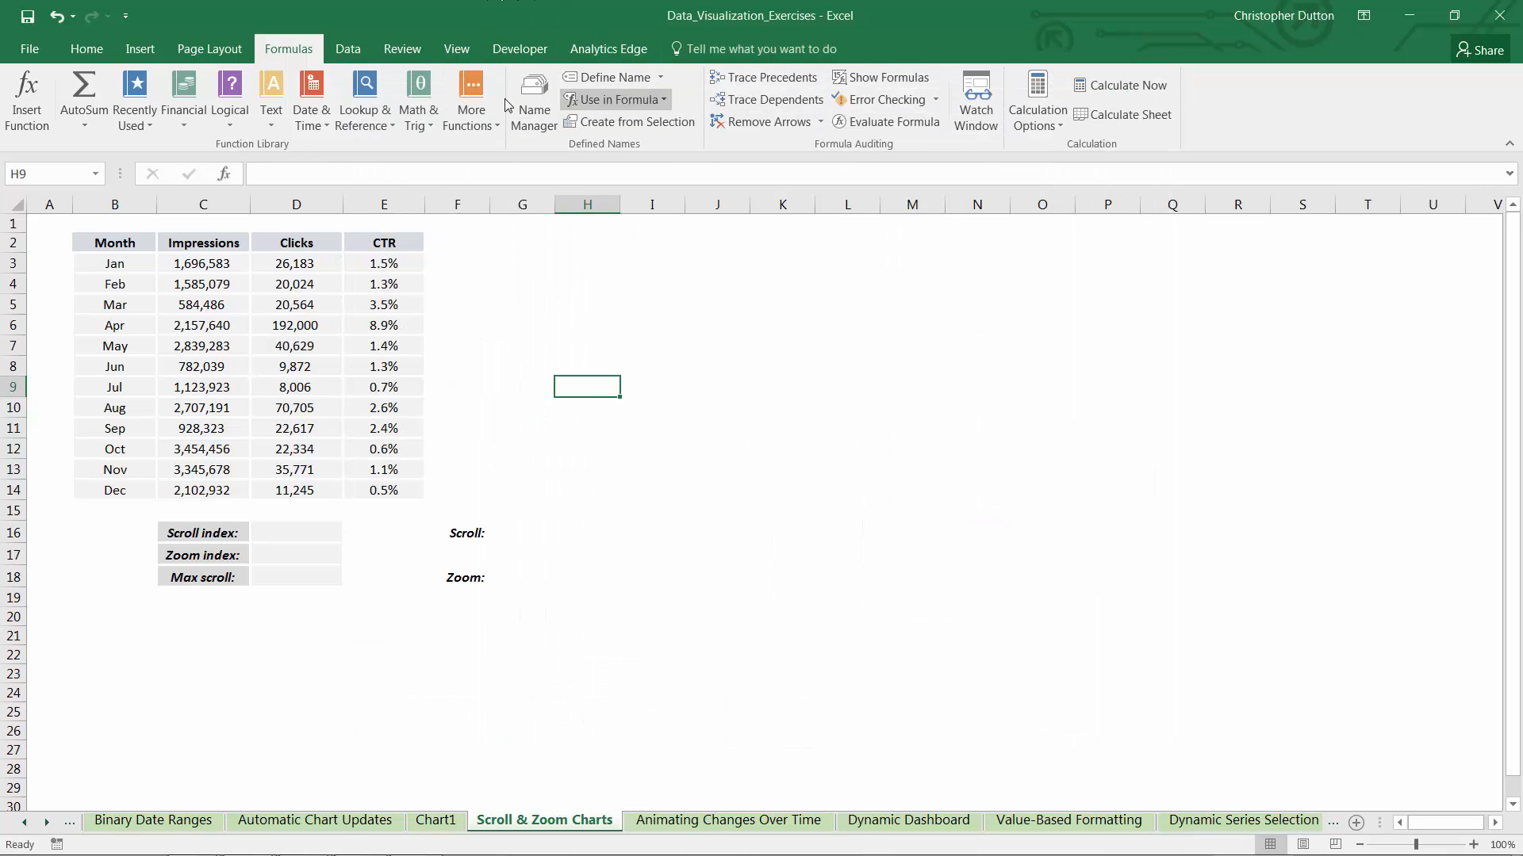
Draw a horizontal Scroll Bar form control beside the Scroll label in row 16, spanning columns G to O
left_click(513, 50)
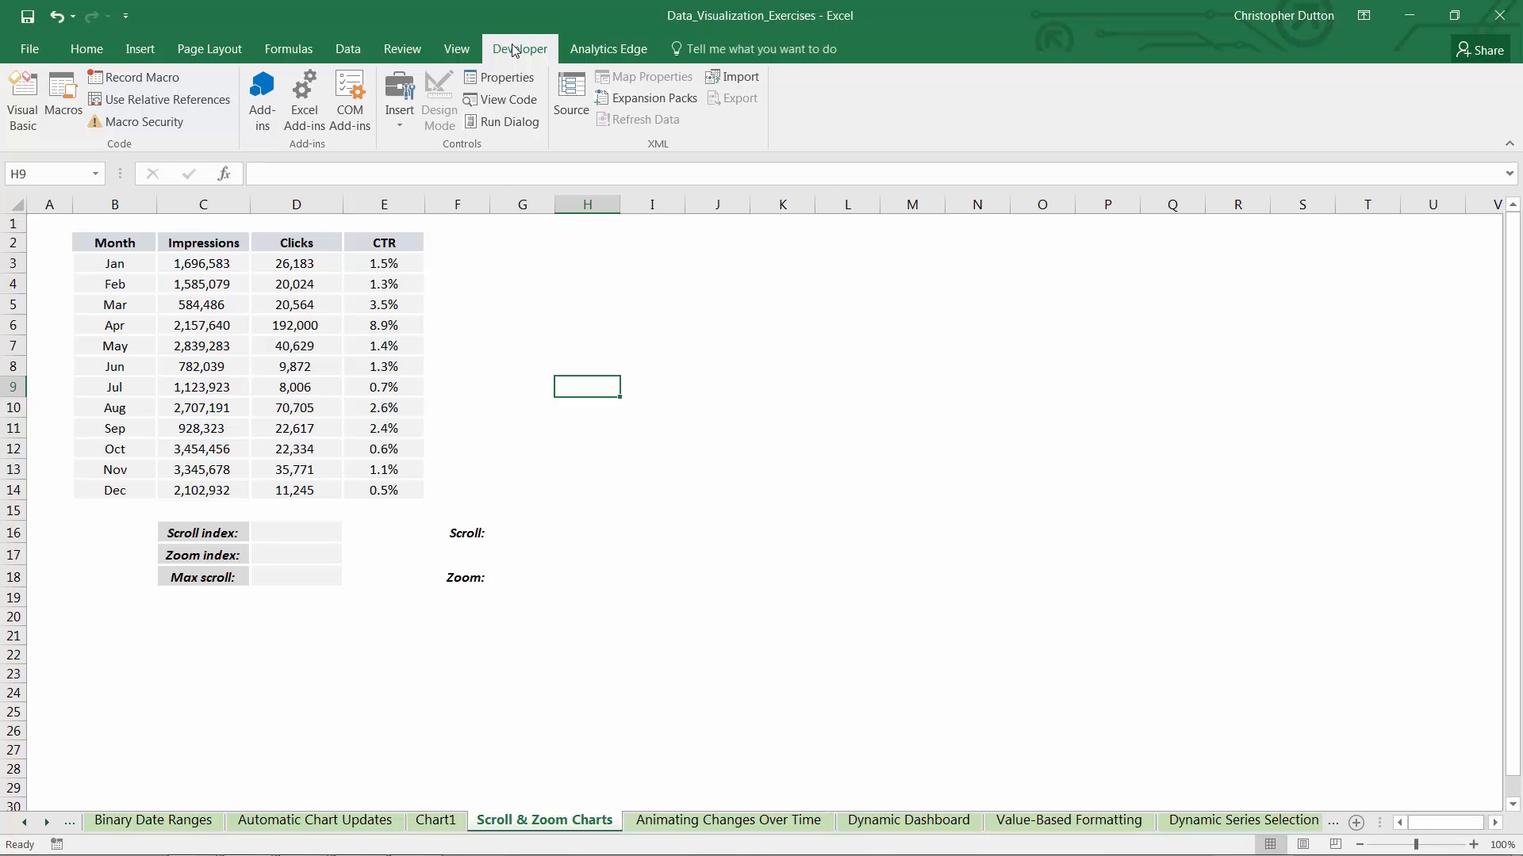
left_click(400, 111)
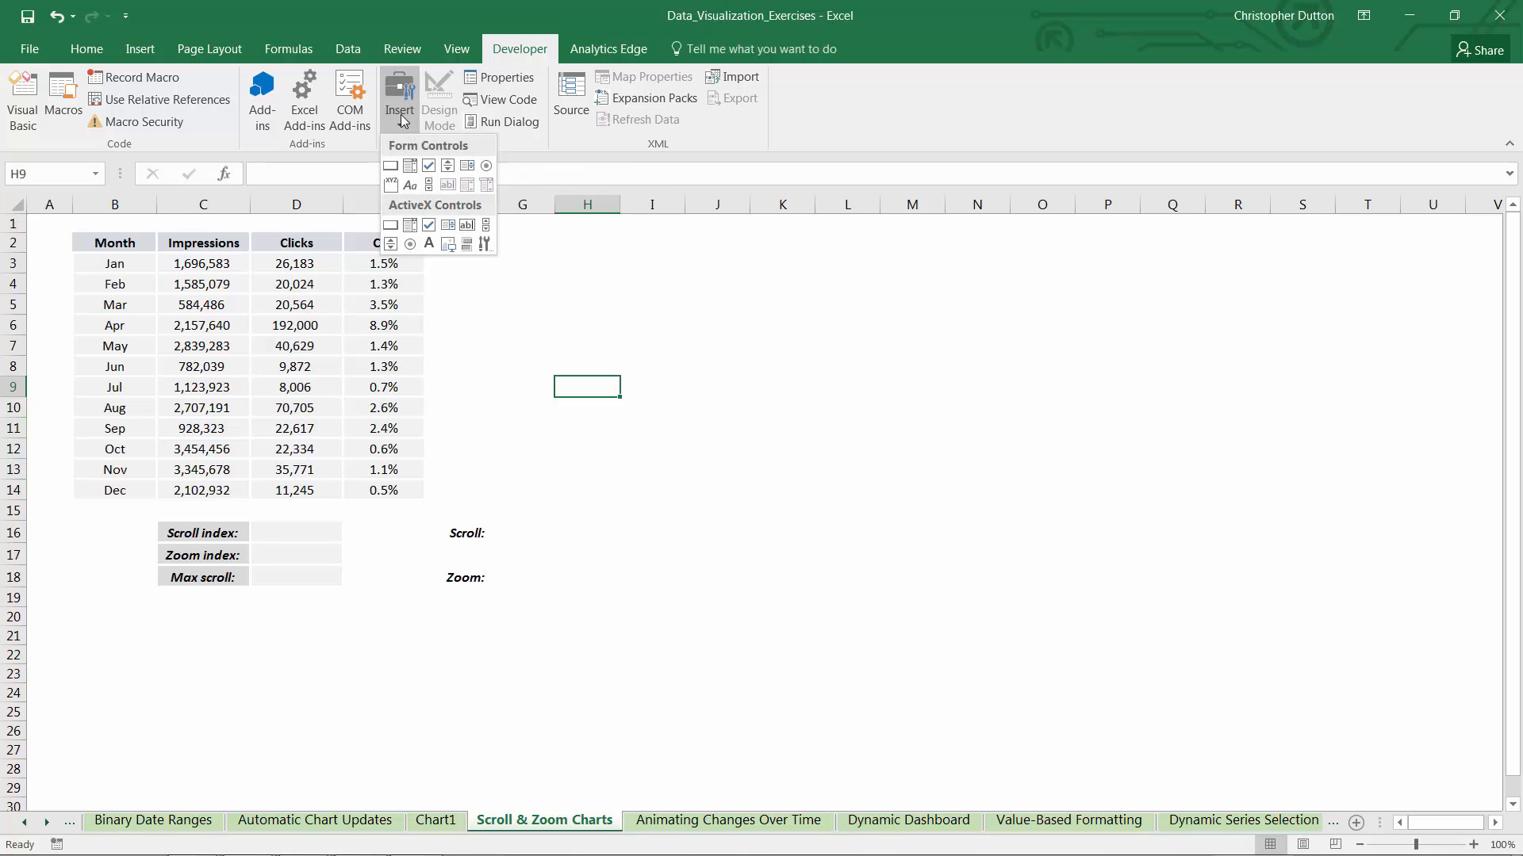
left_click(429, 185)
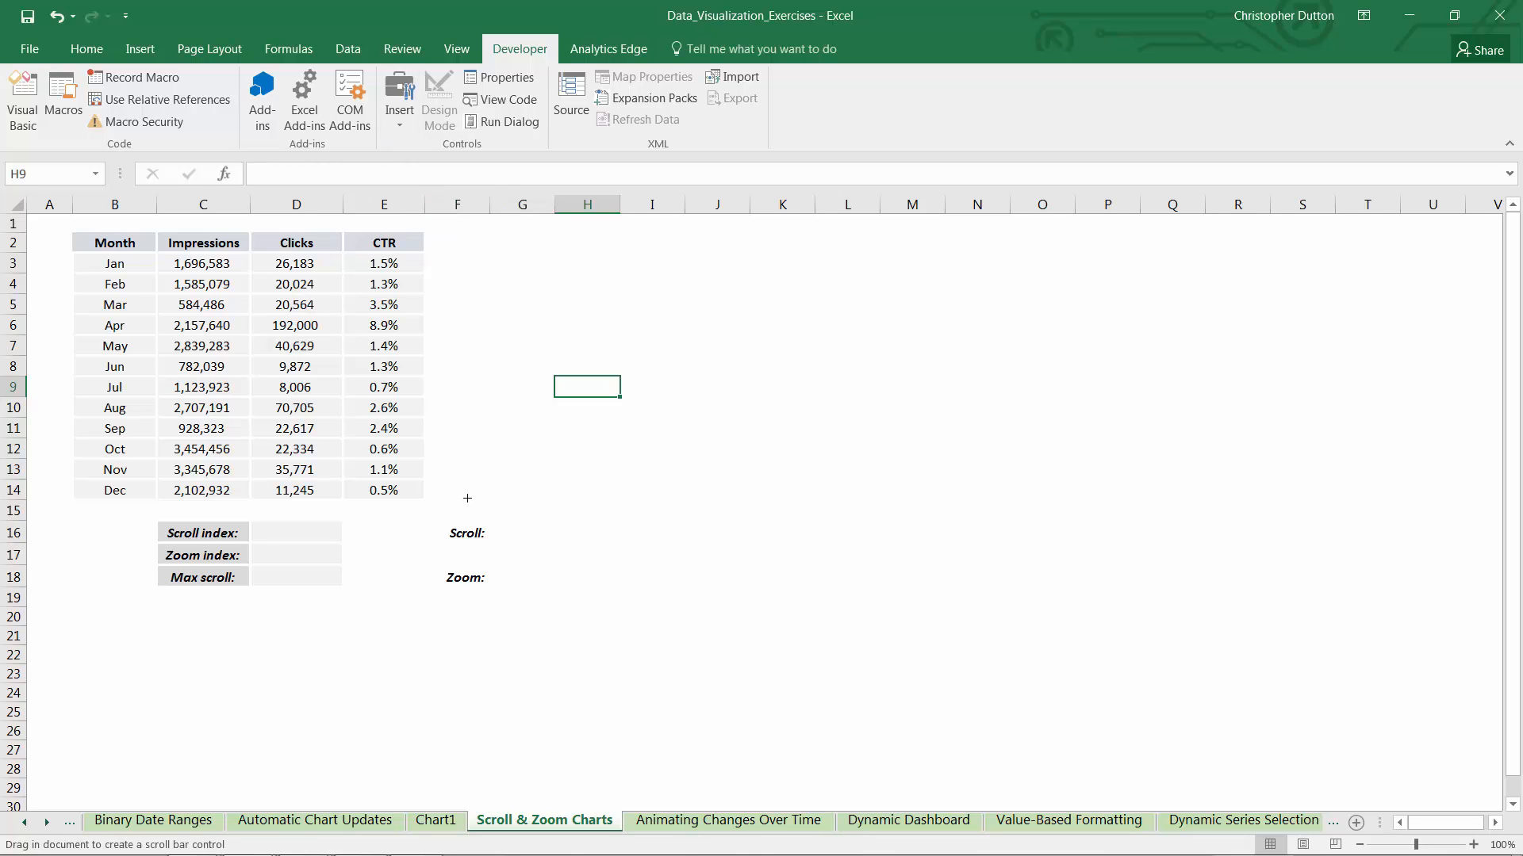
left_click_drag(491, 523, 1065, 546)
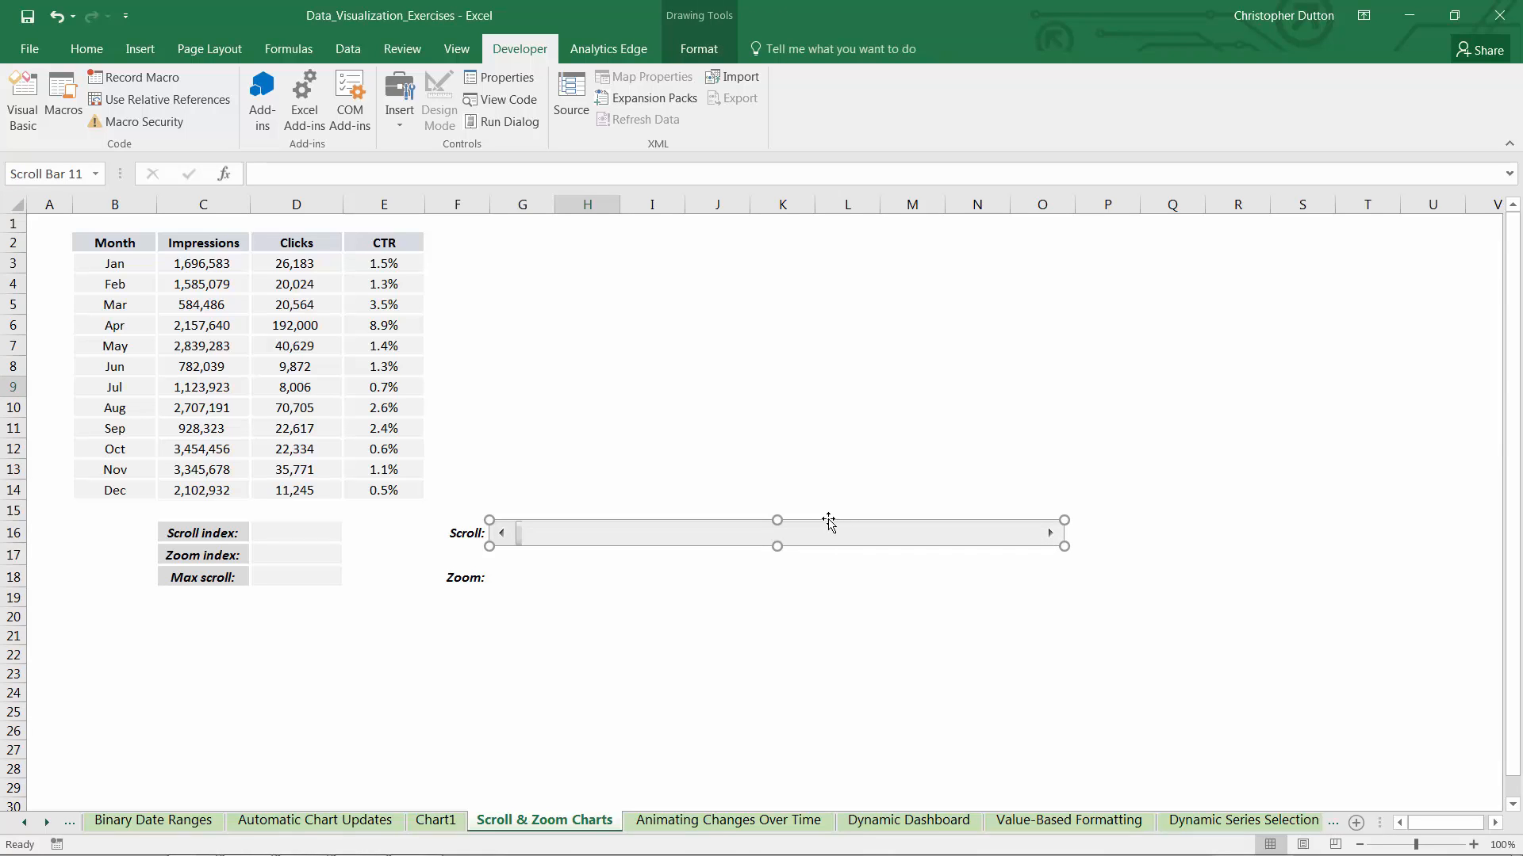
Paste a copy of the scroll bar at G18 beside the Zoom label
left_click(545, 583)
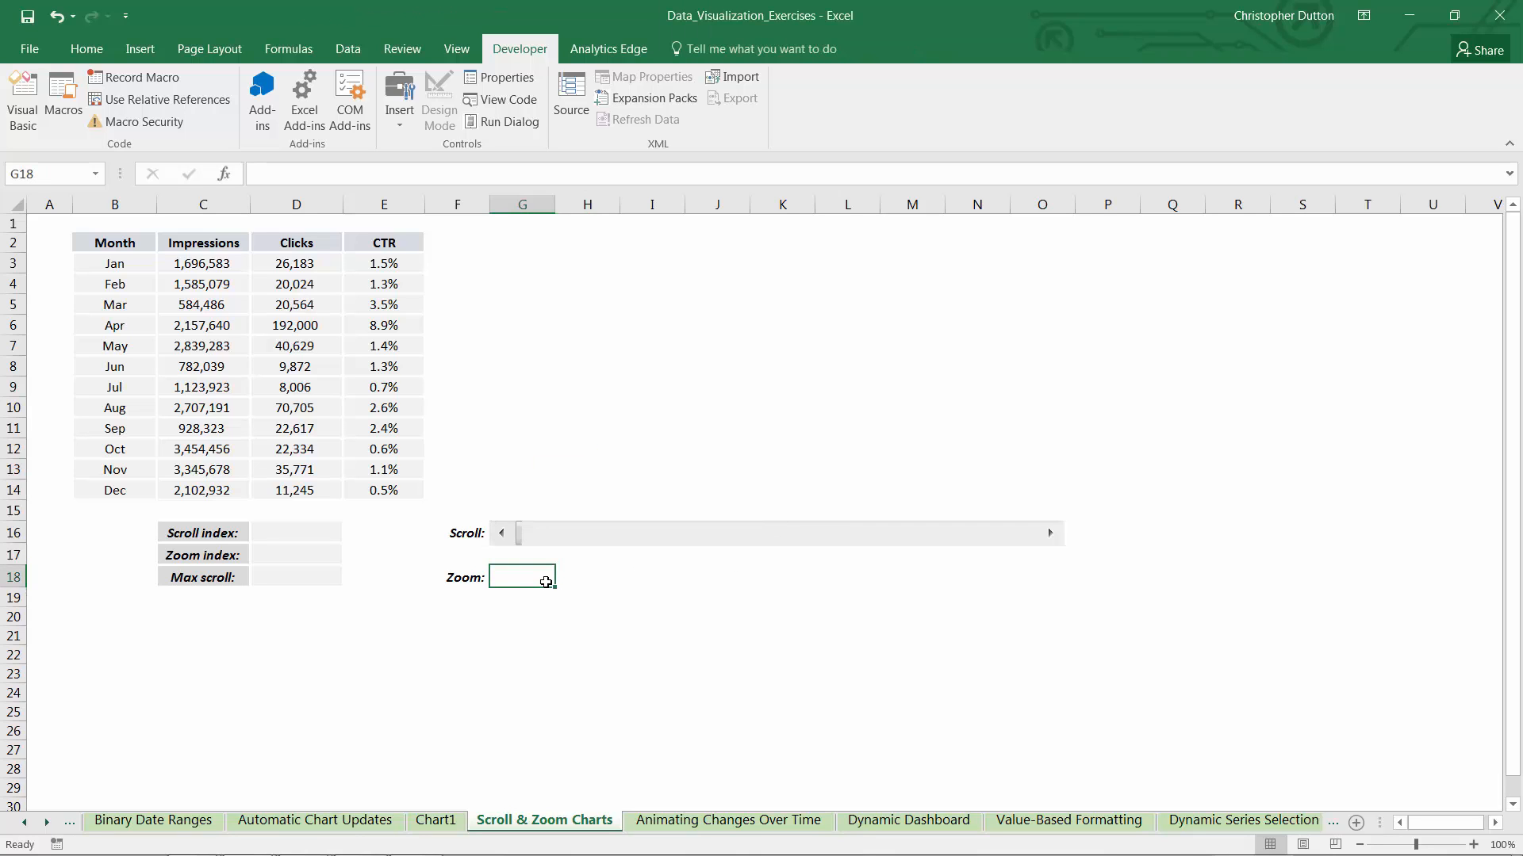
key("ctrl+v")
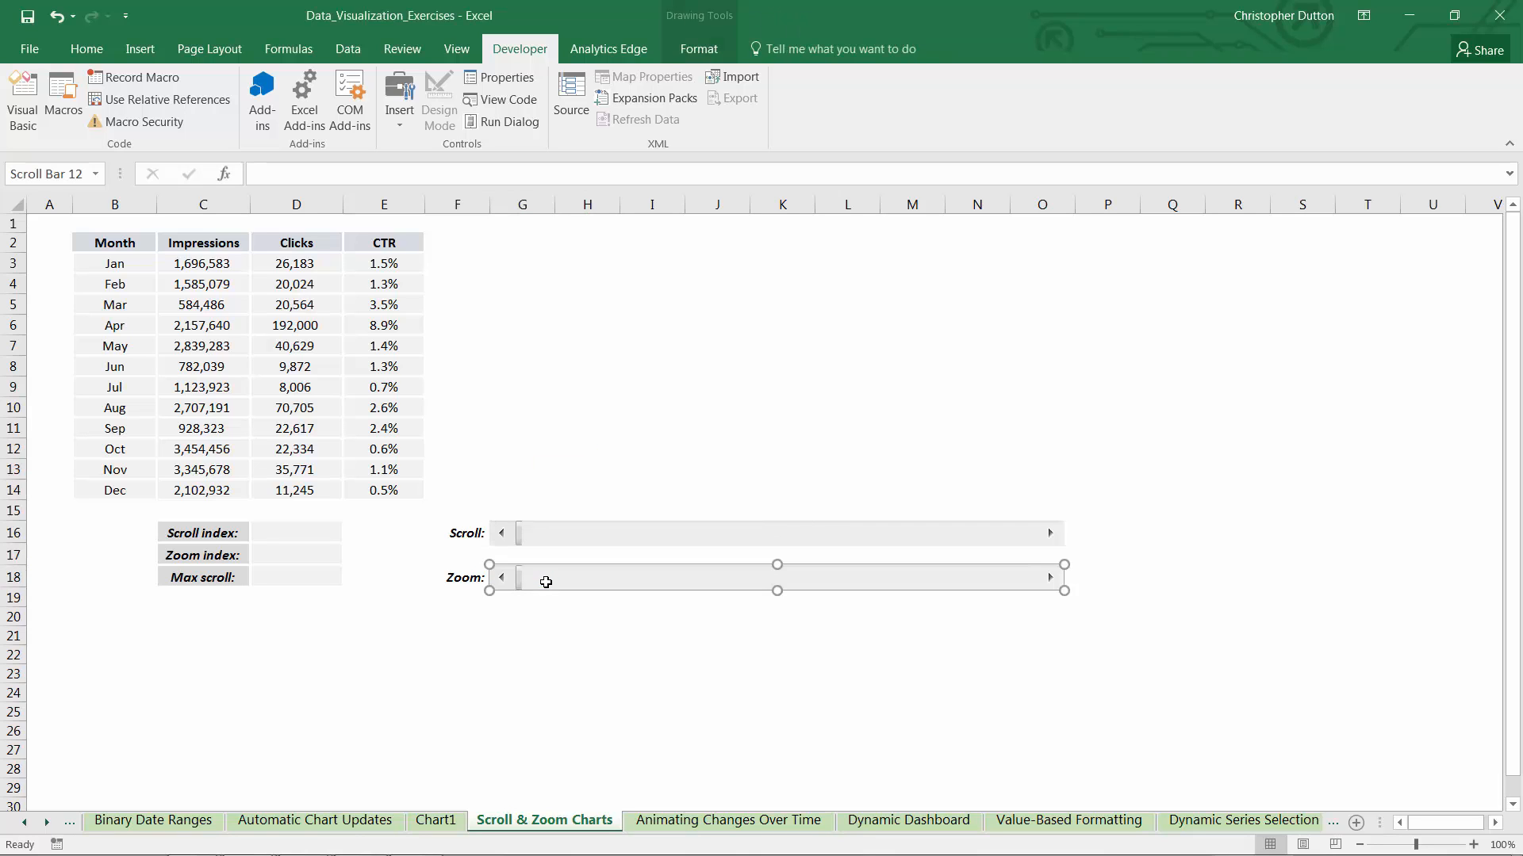
left_click(538, 635)
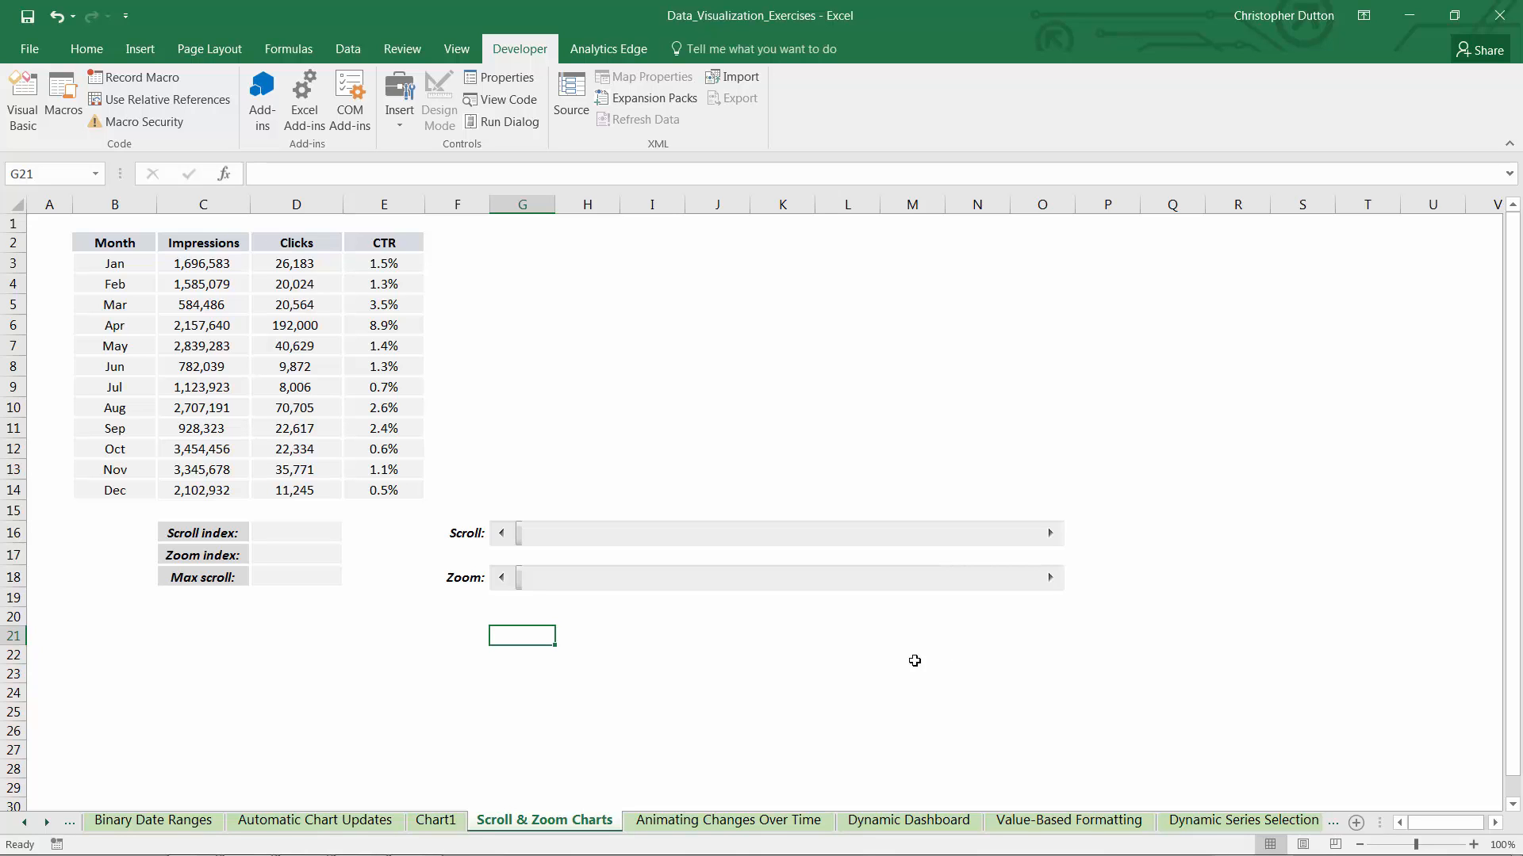
Format the Scroll bar control with a maximum value of 11 and link it to the Scroll index cell D16
right_click(698, 543)
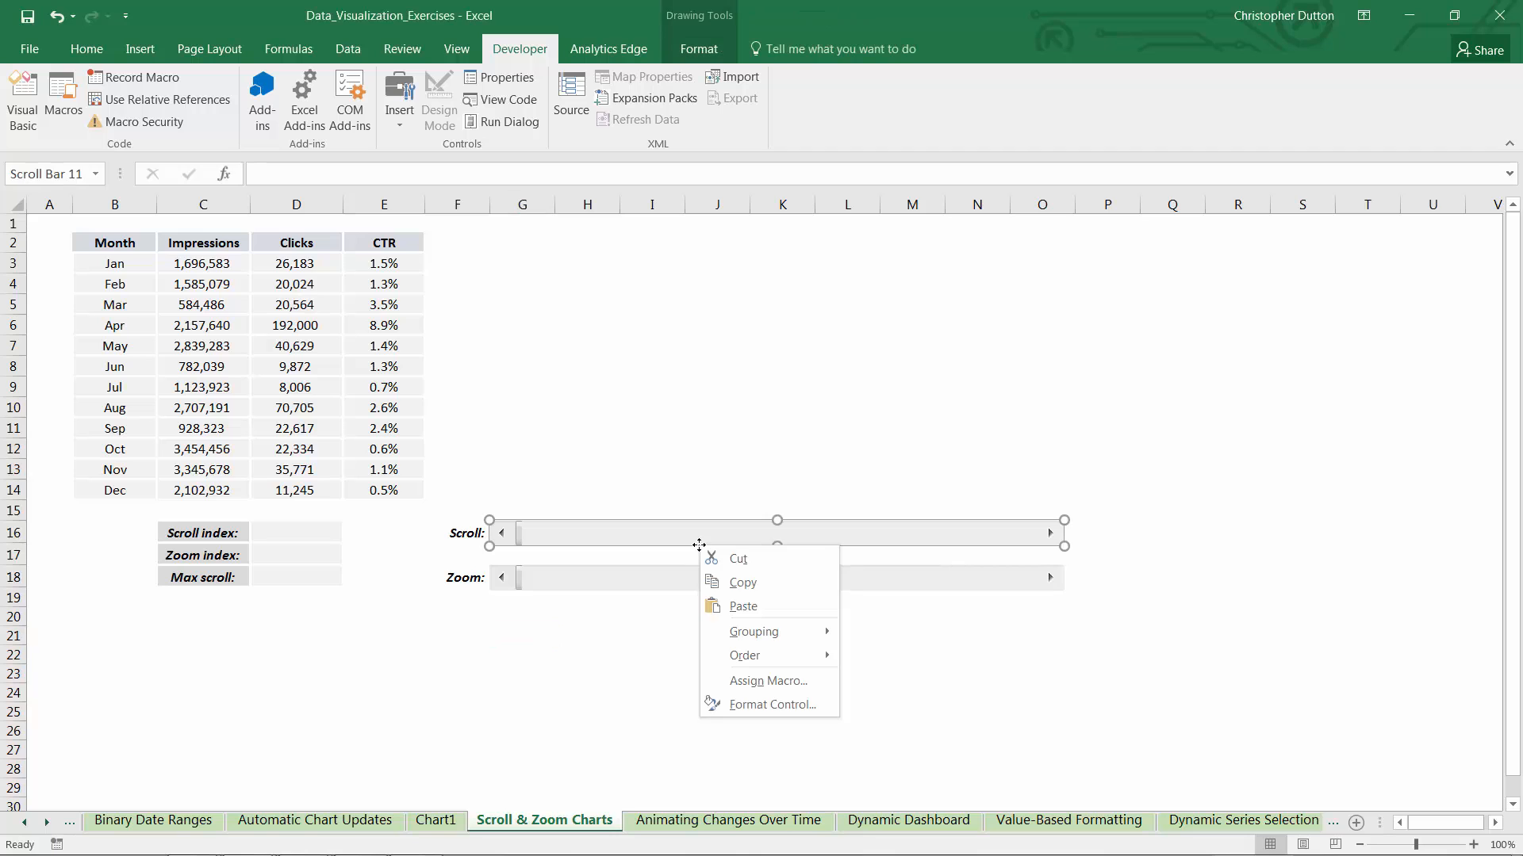
left_click(770, 708)
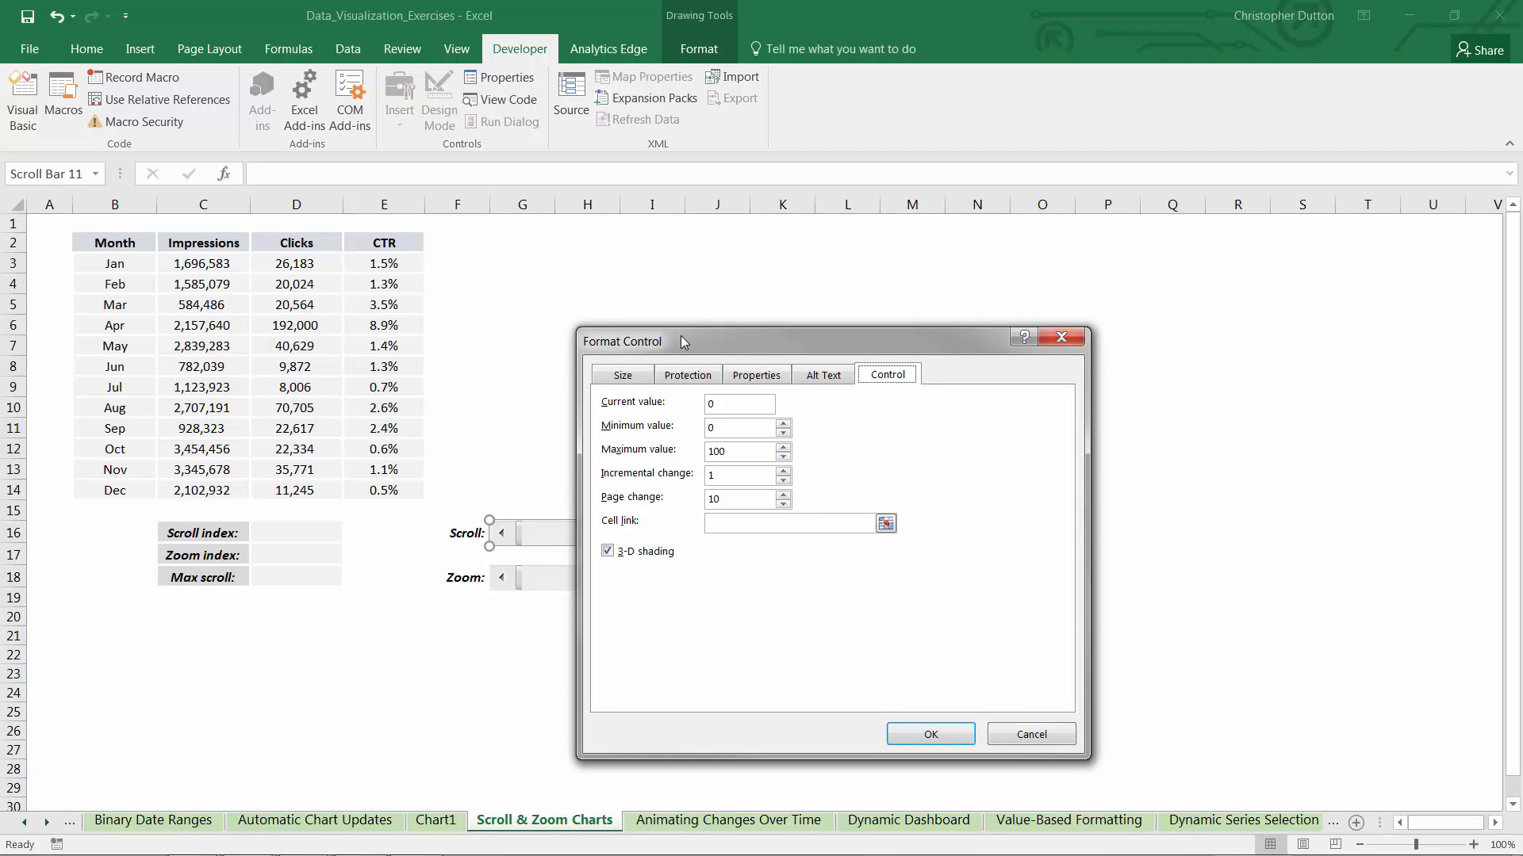
left_click_drag(680, 335, 659, 283)
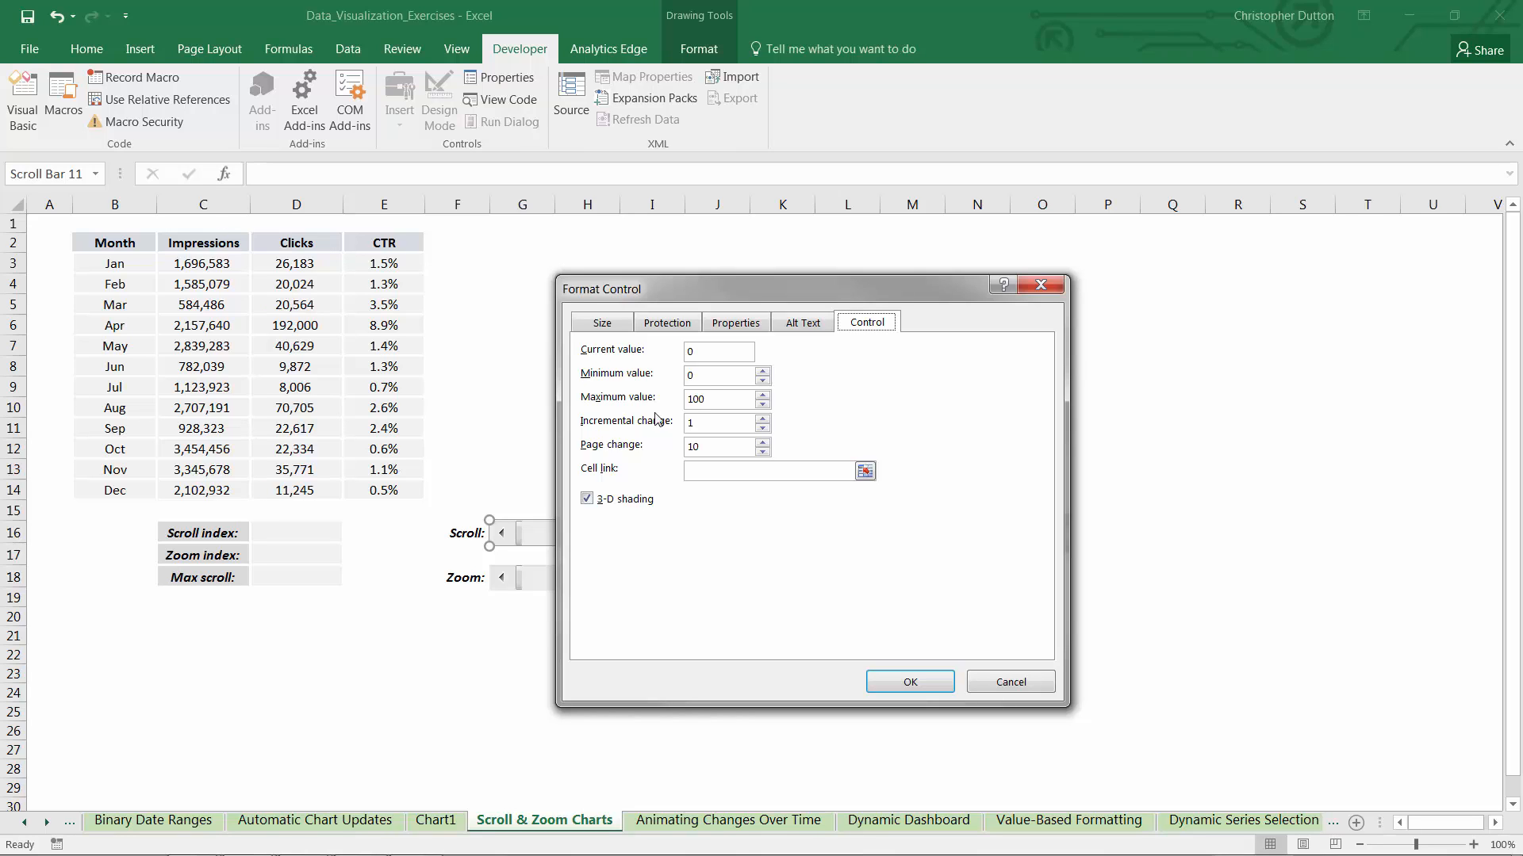
left_click(702, 374)
double_click(719, 398)
type("11")
left_click(866, 471)
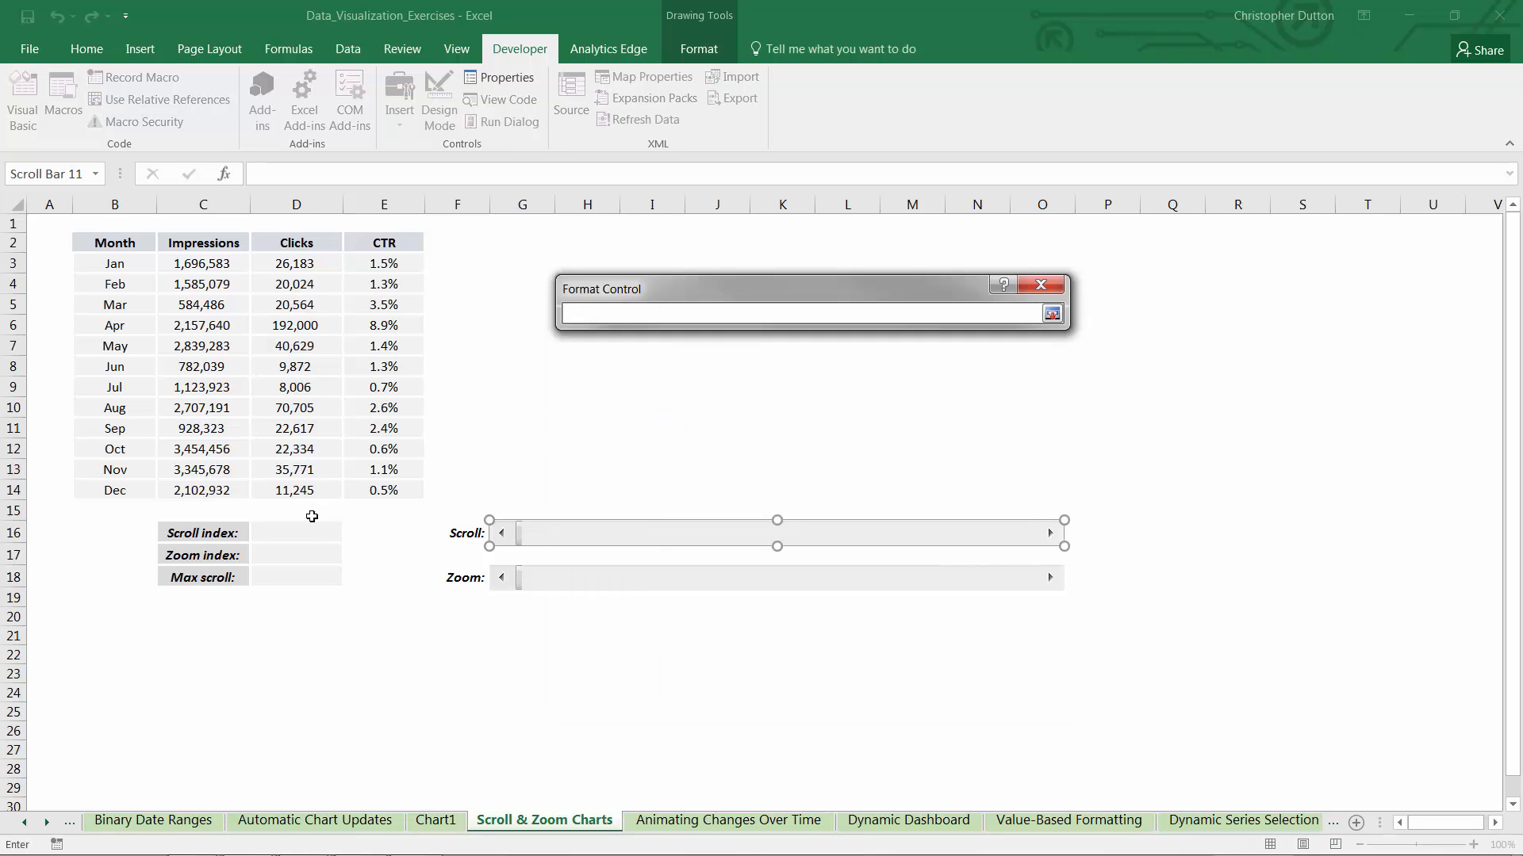
left_click(288, 531)
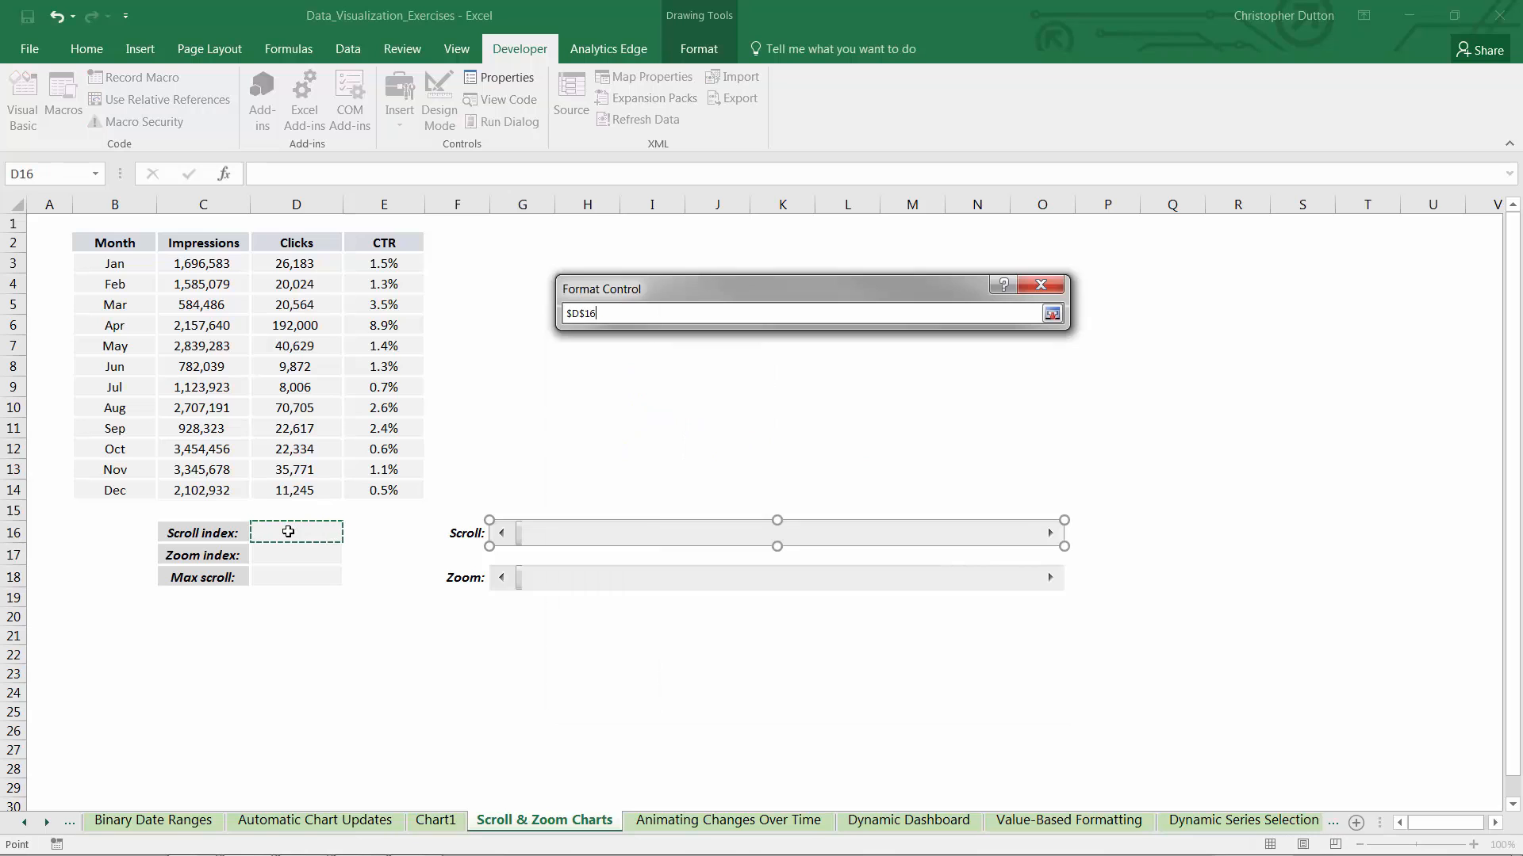
left_click(1051, 314)
left_click(909, 682)
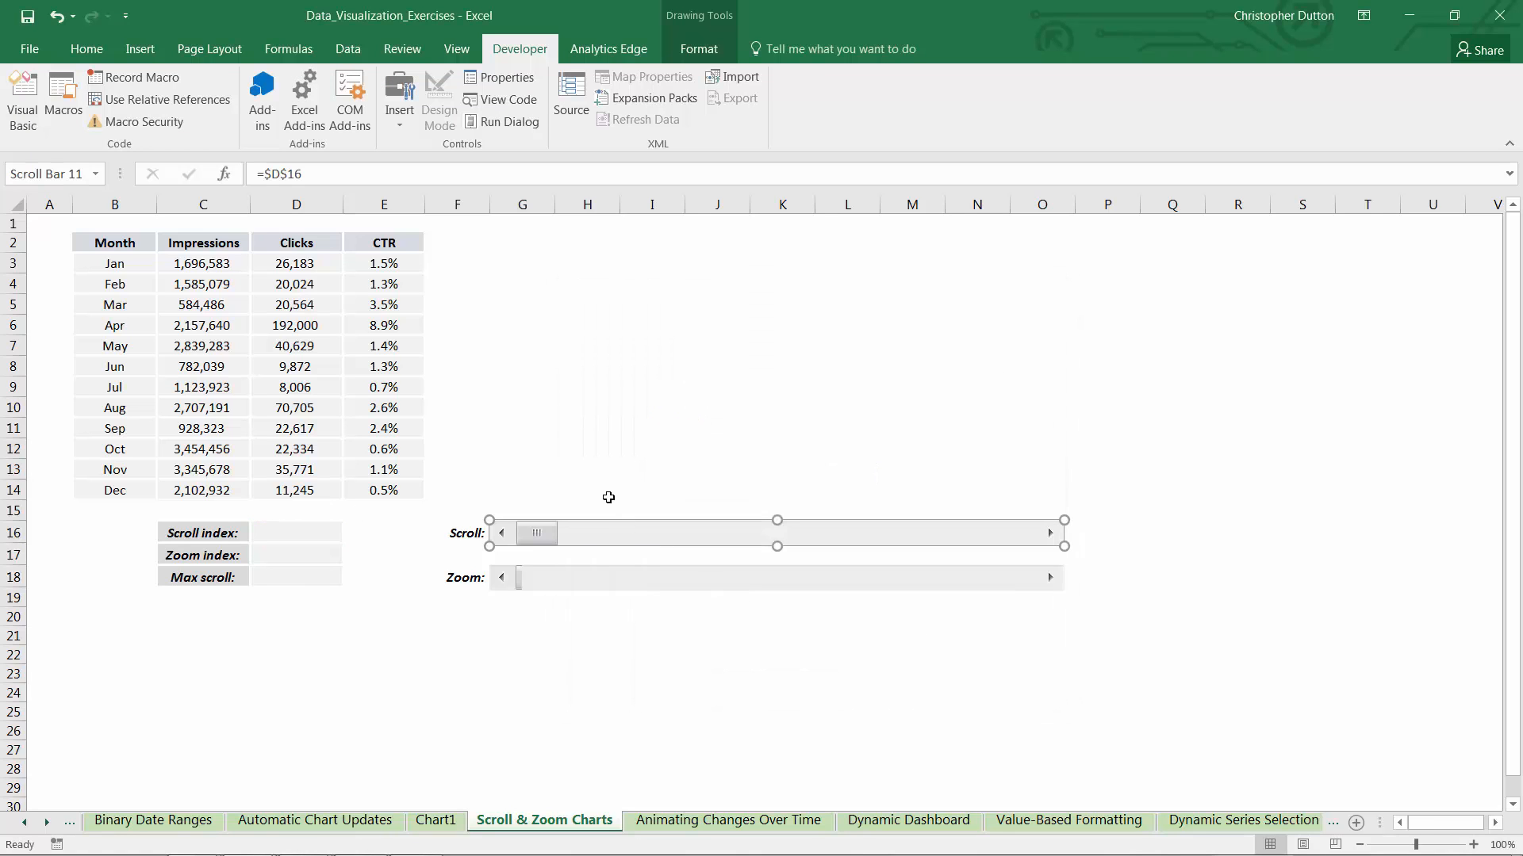
Test the Scroll bar by sliding it to the middle of its range and back to 0
left_click(587, 469)
left_click_drag(538, 533, 833, 531)
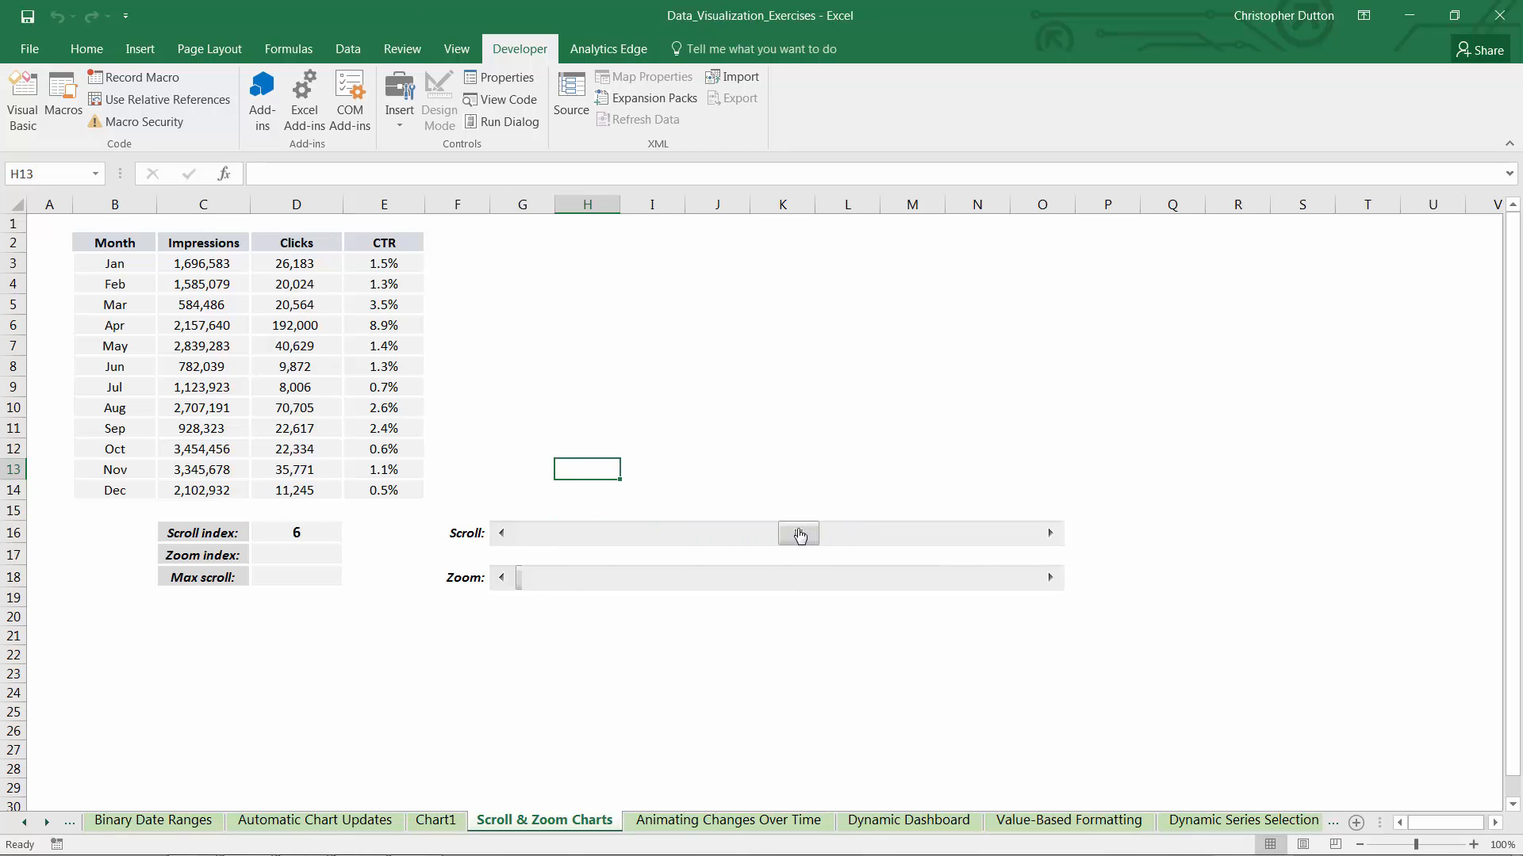
left_click_drag(799, 534, 517, 545)
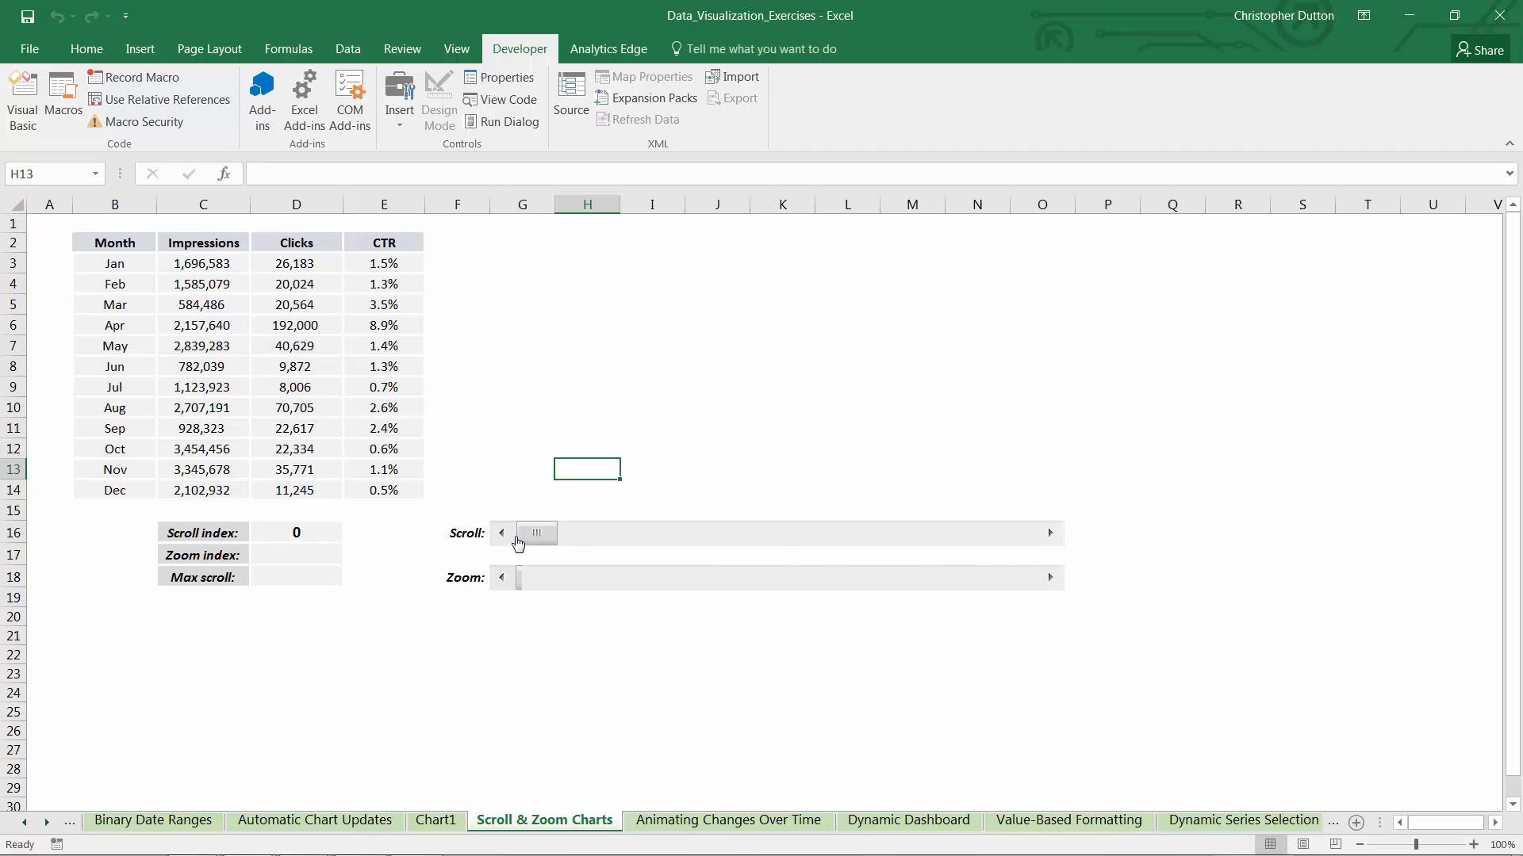
Format the Zoom bar control with minimum value 1, maximum value 12 and a link to the Zoom index cell D17
right_click(588, 585)
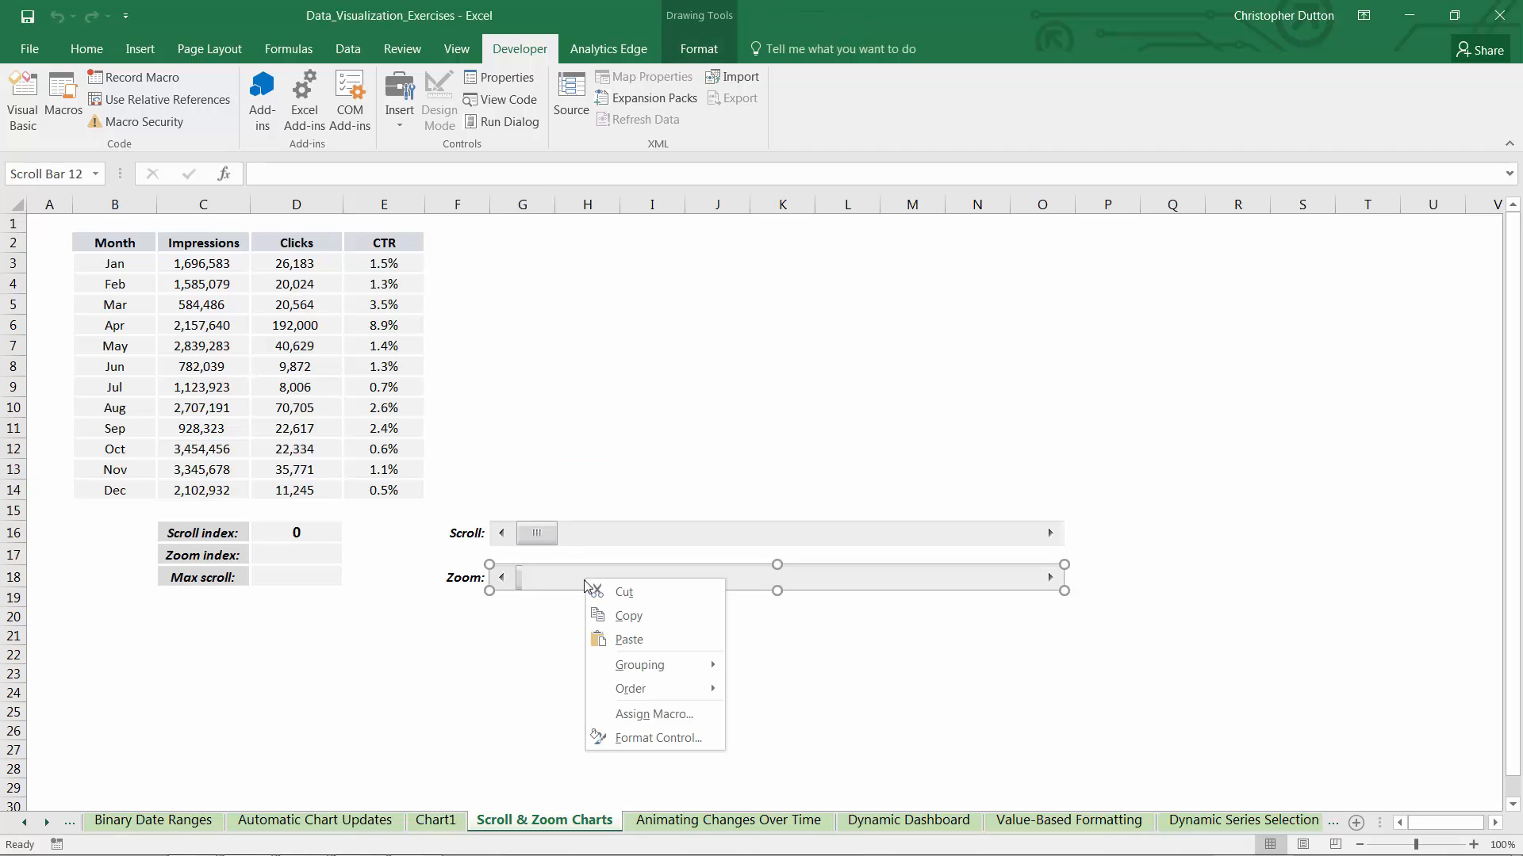
left_click(638, 737)
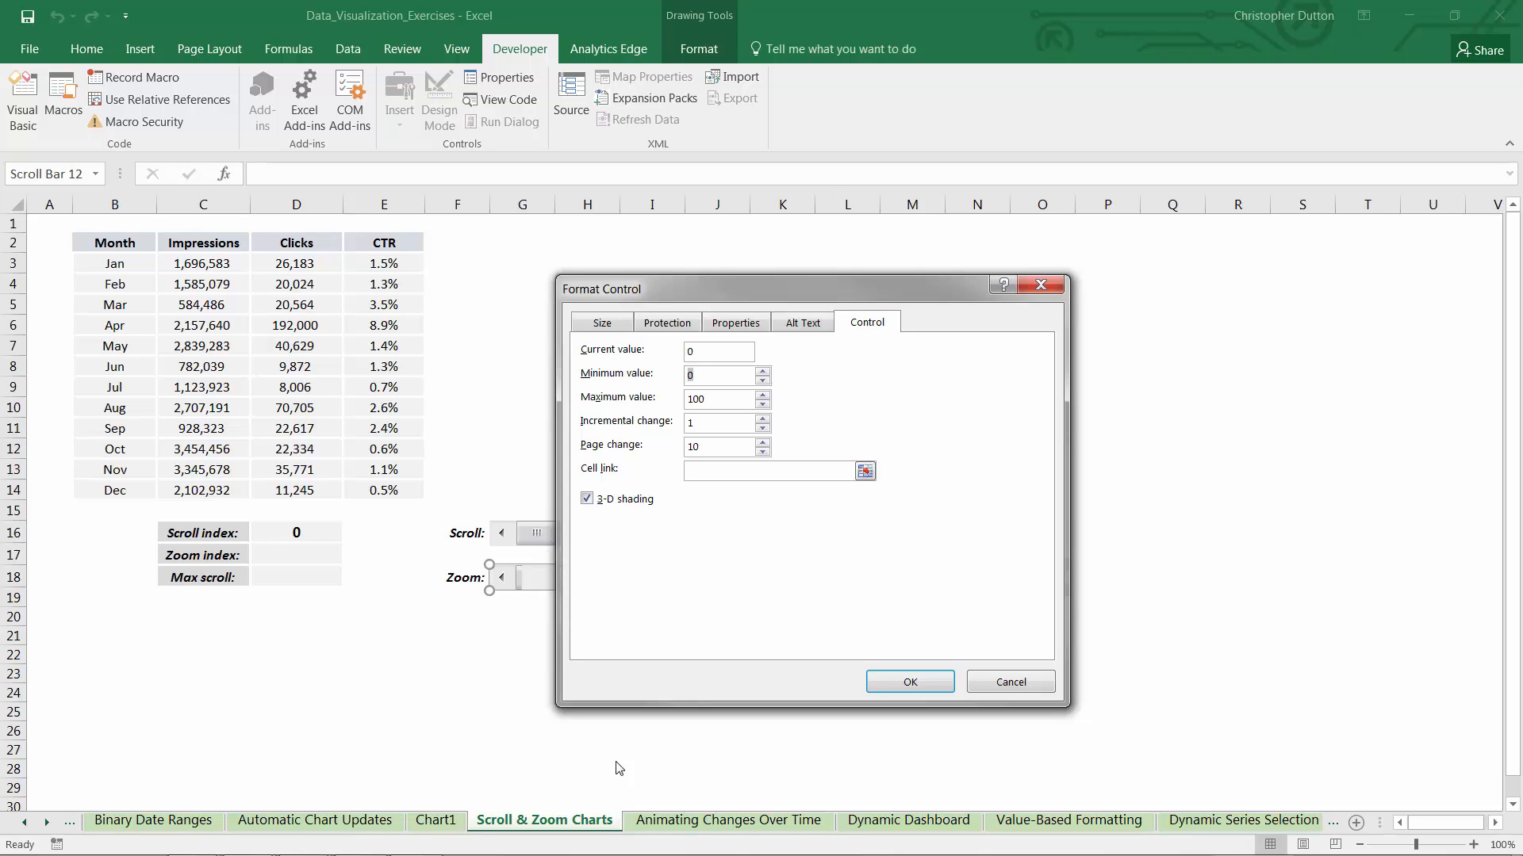
type("1")
double_click(736, 401)
type("12")
left_click(865, 471)
left_click(301, 557)
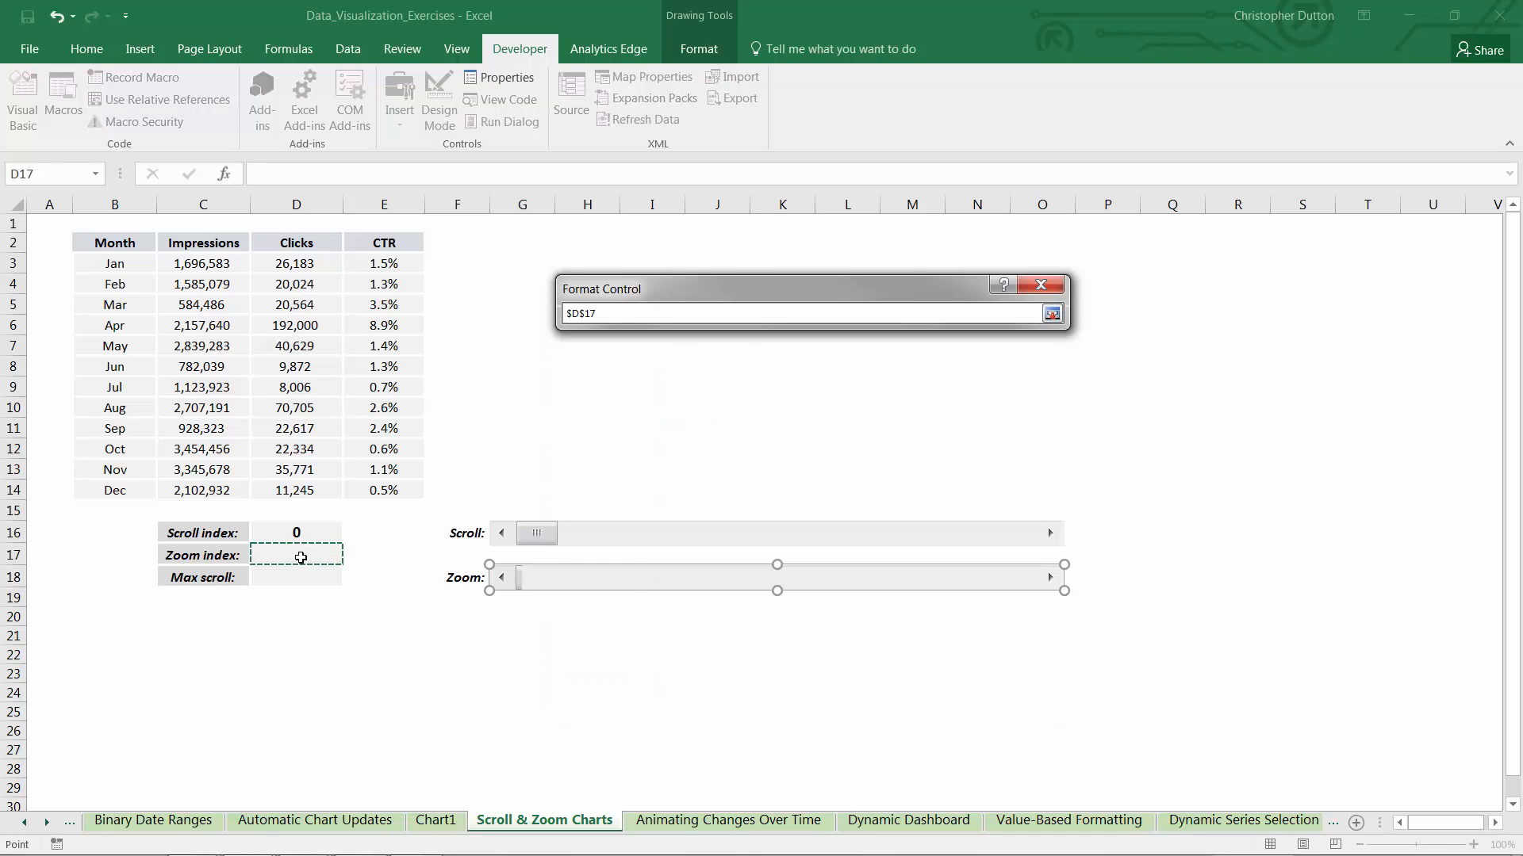
left_click(1051, 314)
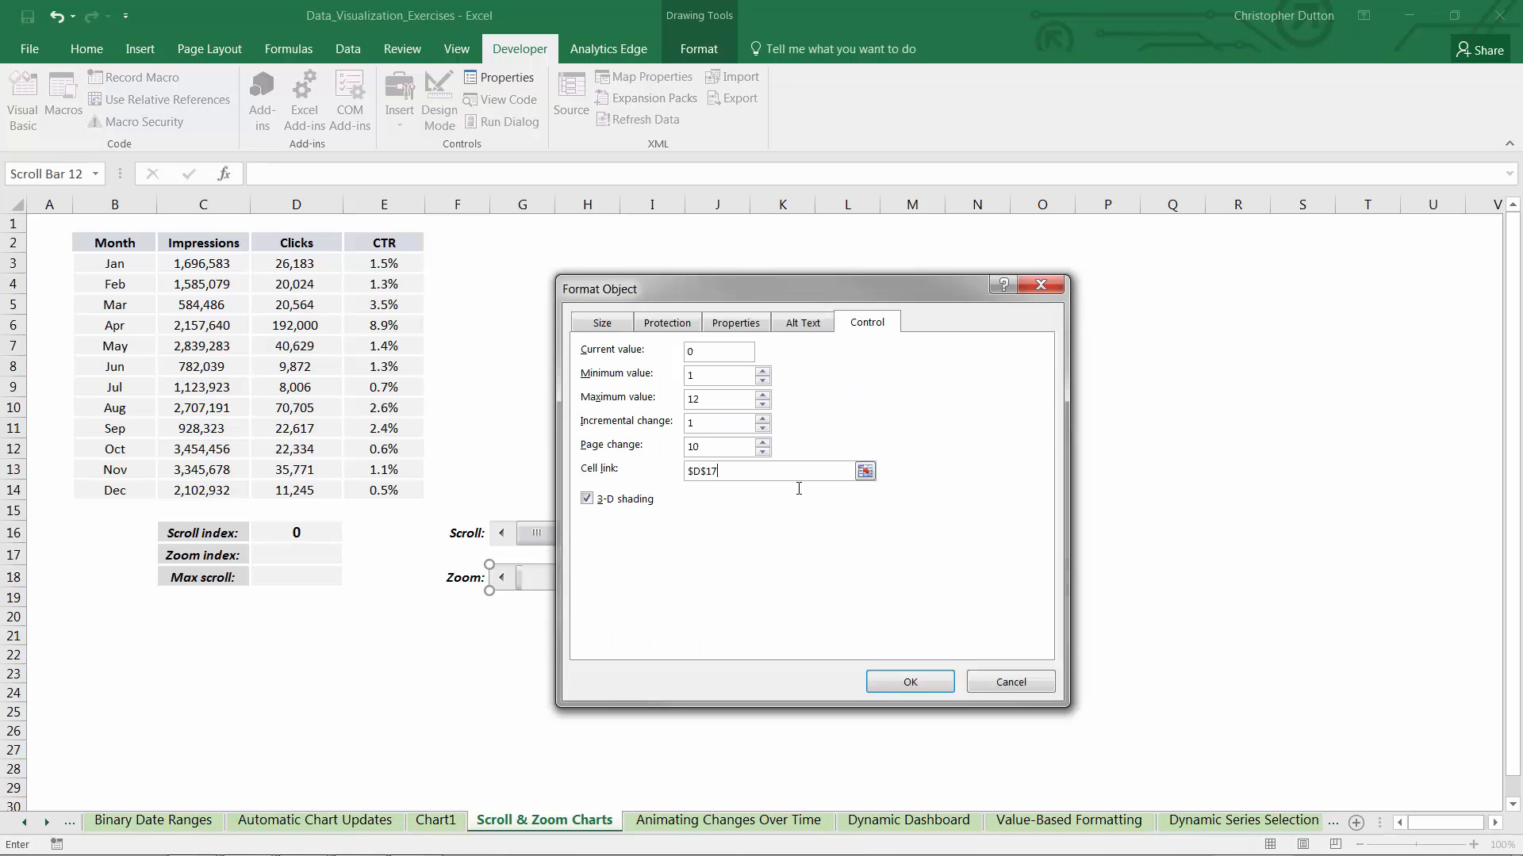
left_click(914, 692)
Slide the Zoom bar to 7 and the Scroll bar to 5
left_click(587, 654)
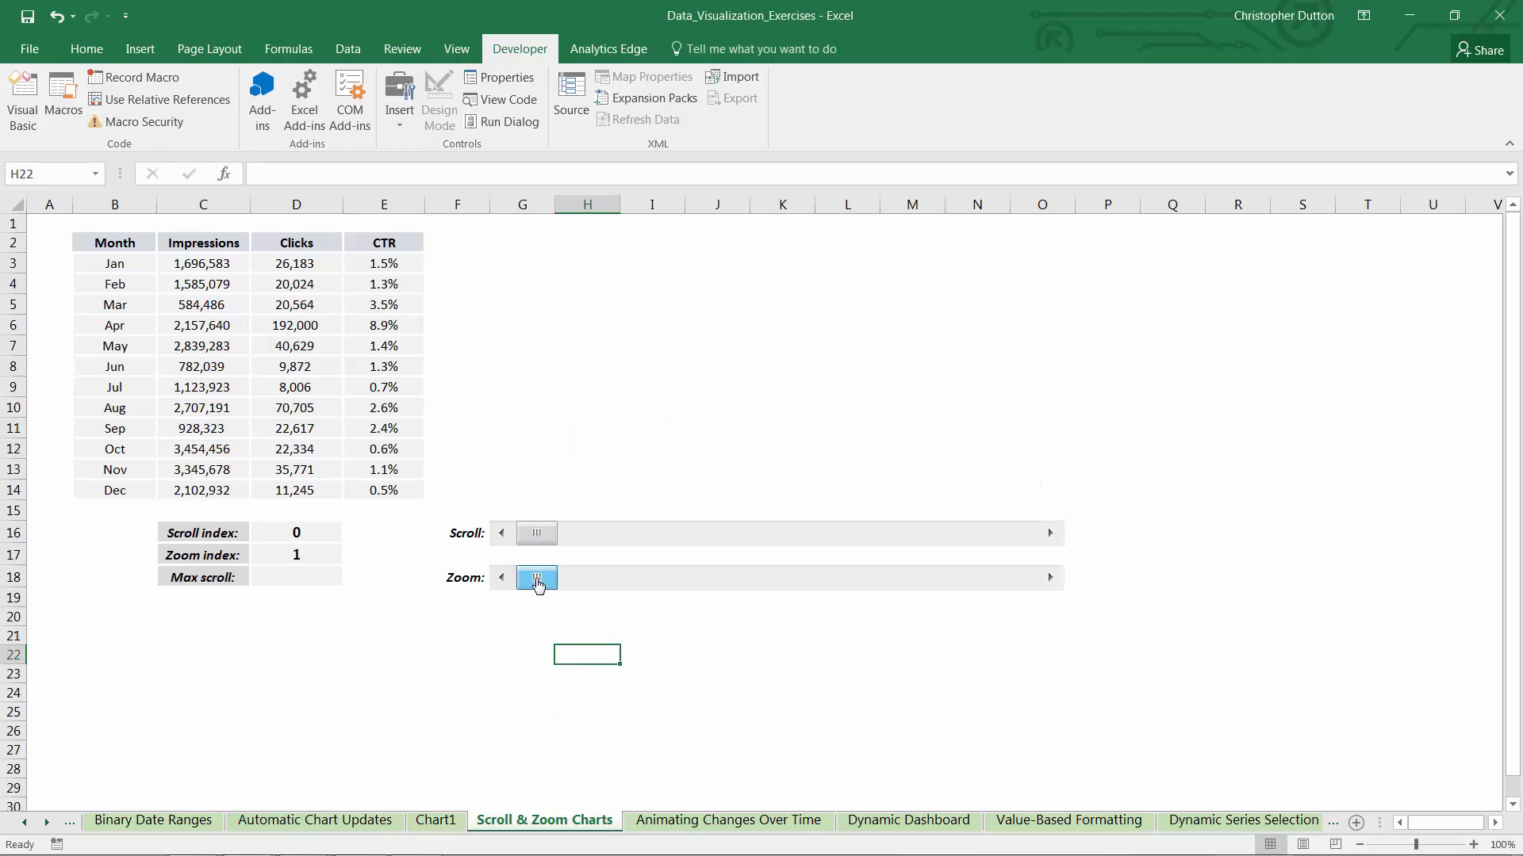
left_click_drag(538, 584, 798, 581)
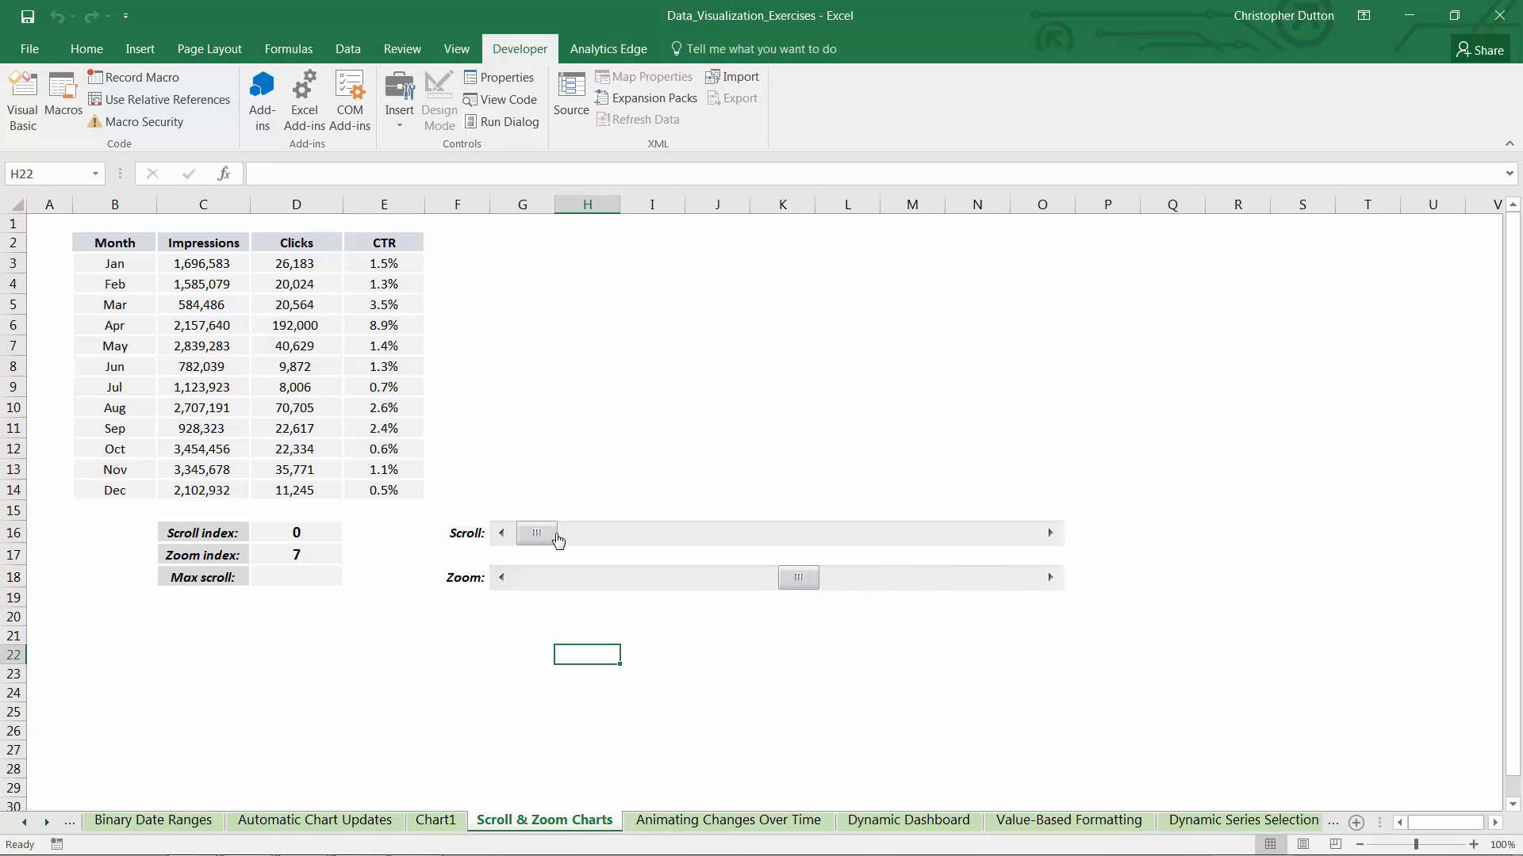
left_click_drag(547, 534, 790, 538)
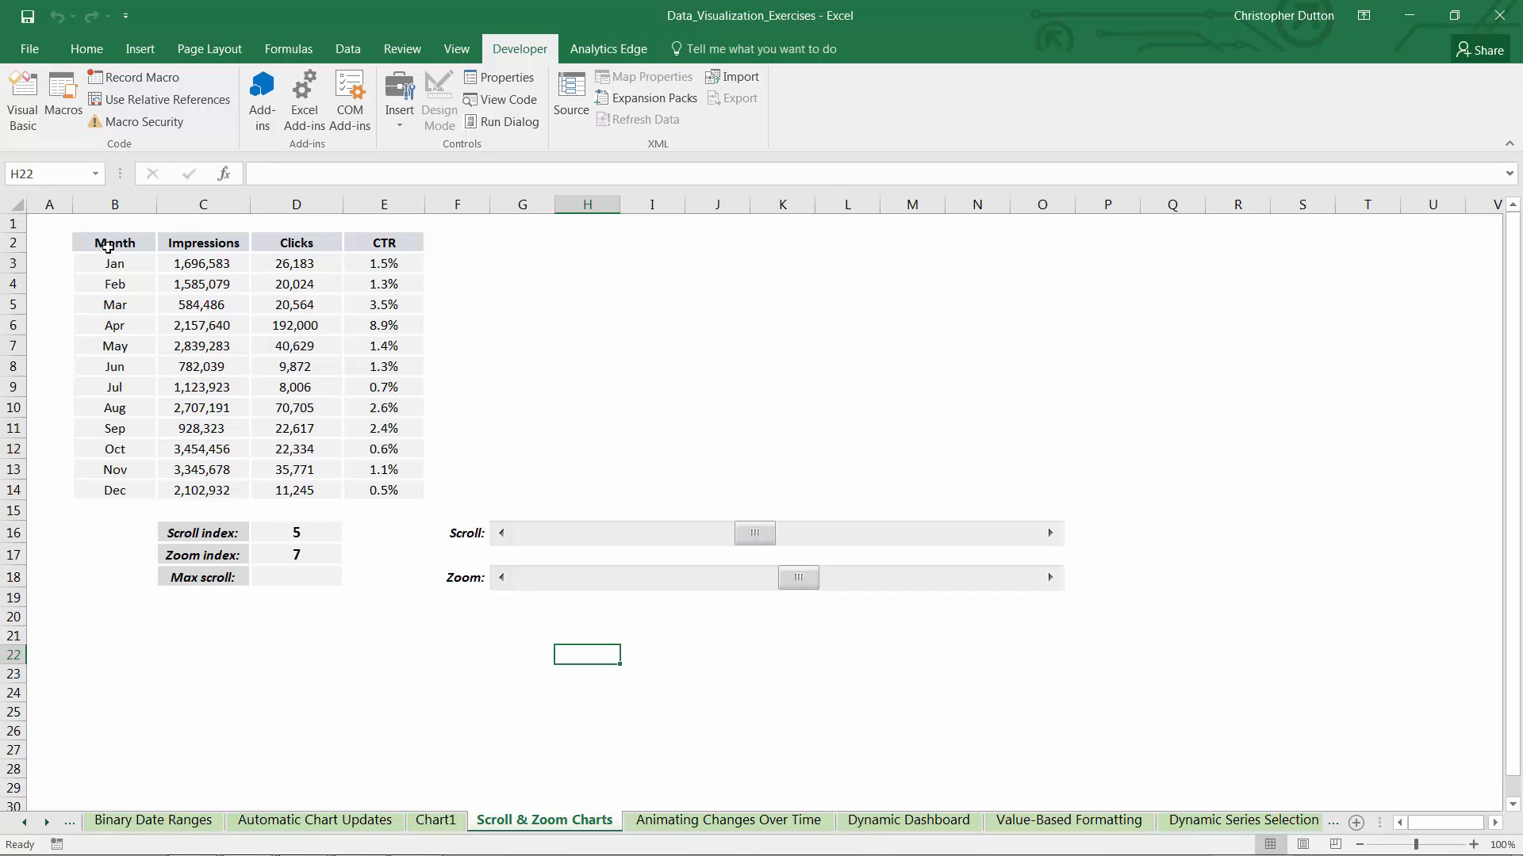
Insert a combo chart from the Month, Impressions and CTR columns, with Impressions as clustered columns and CTR as a line on the secondary axis
left_click_drag(107, 245, 200, 488)
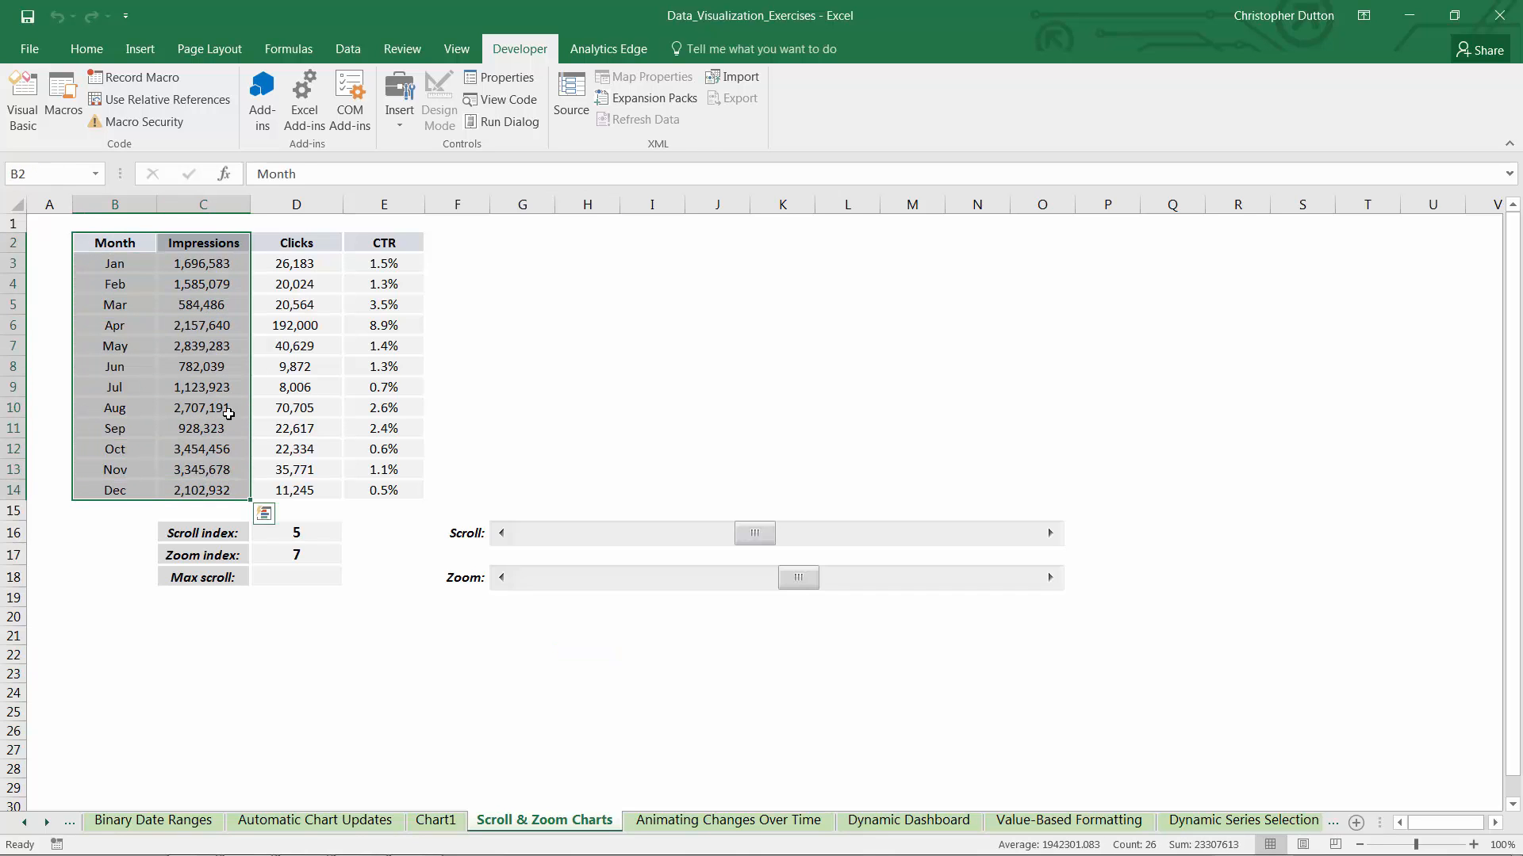
left_click_drag(373, 244, 377, 480)
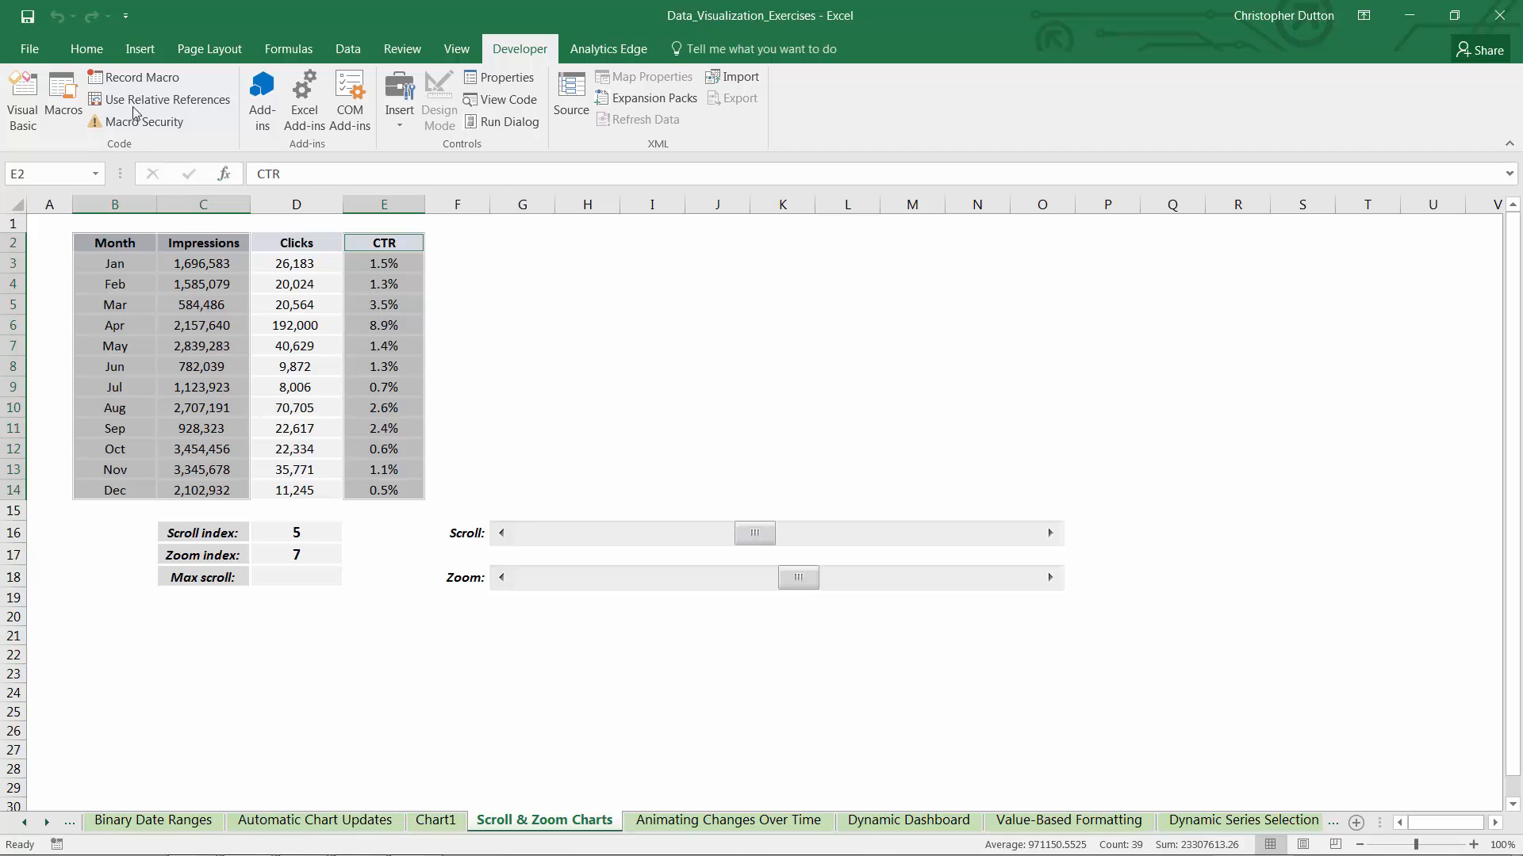
left_click(139, 50)
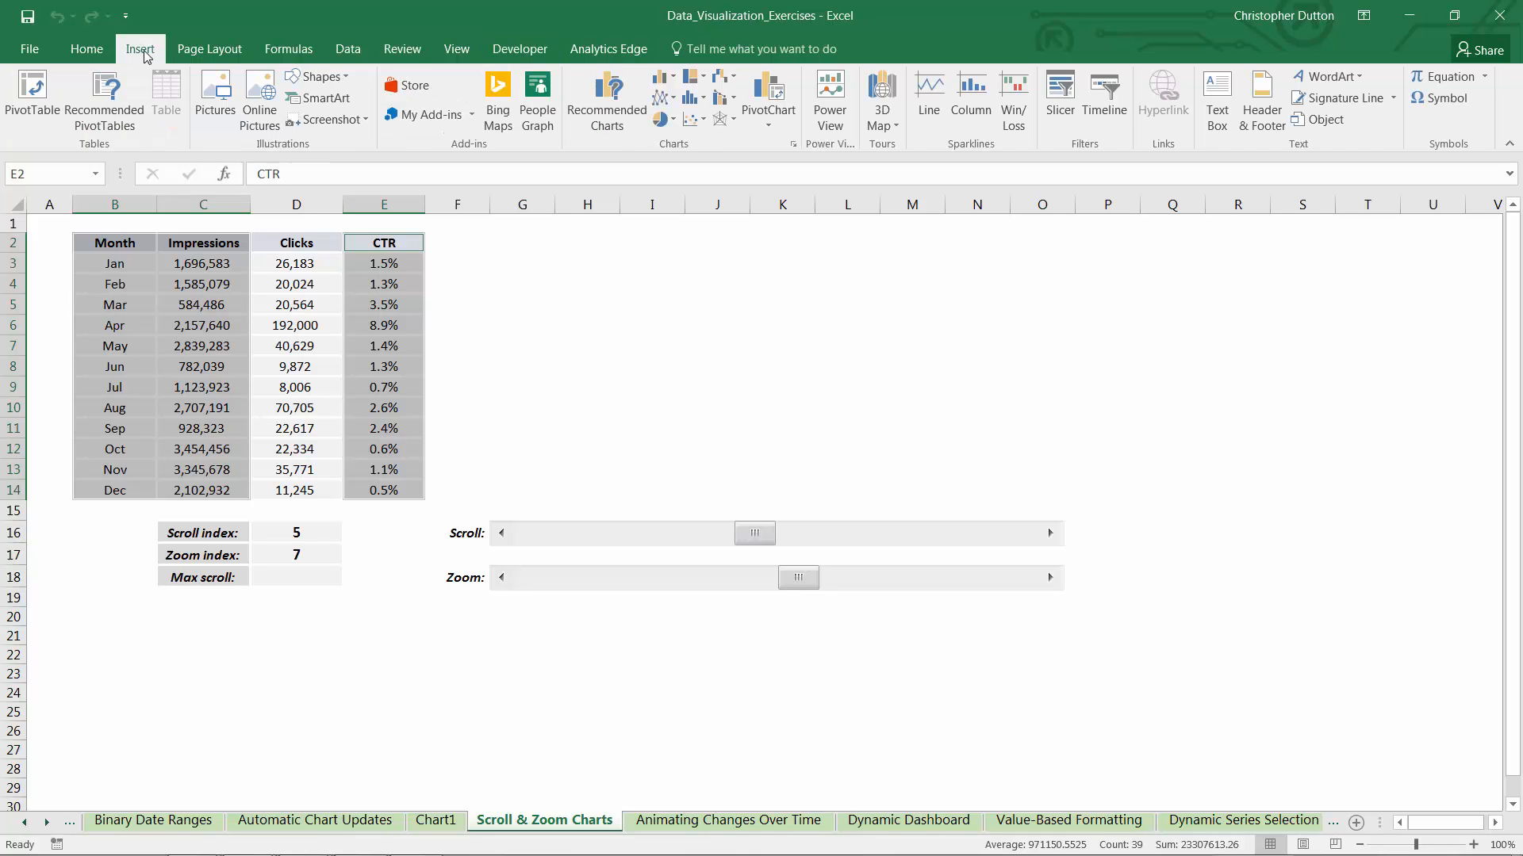
left_click(663, 77)
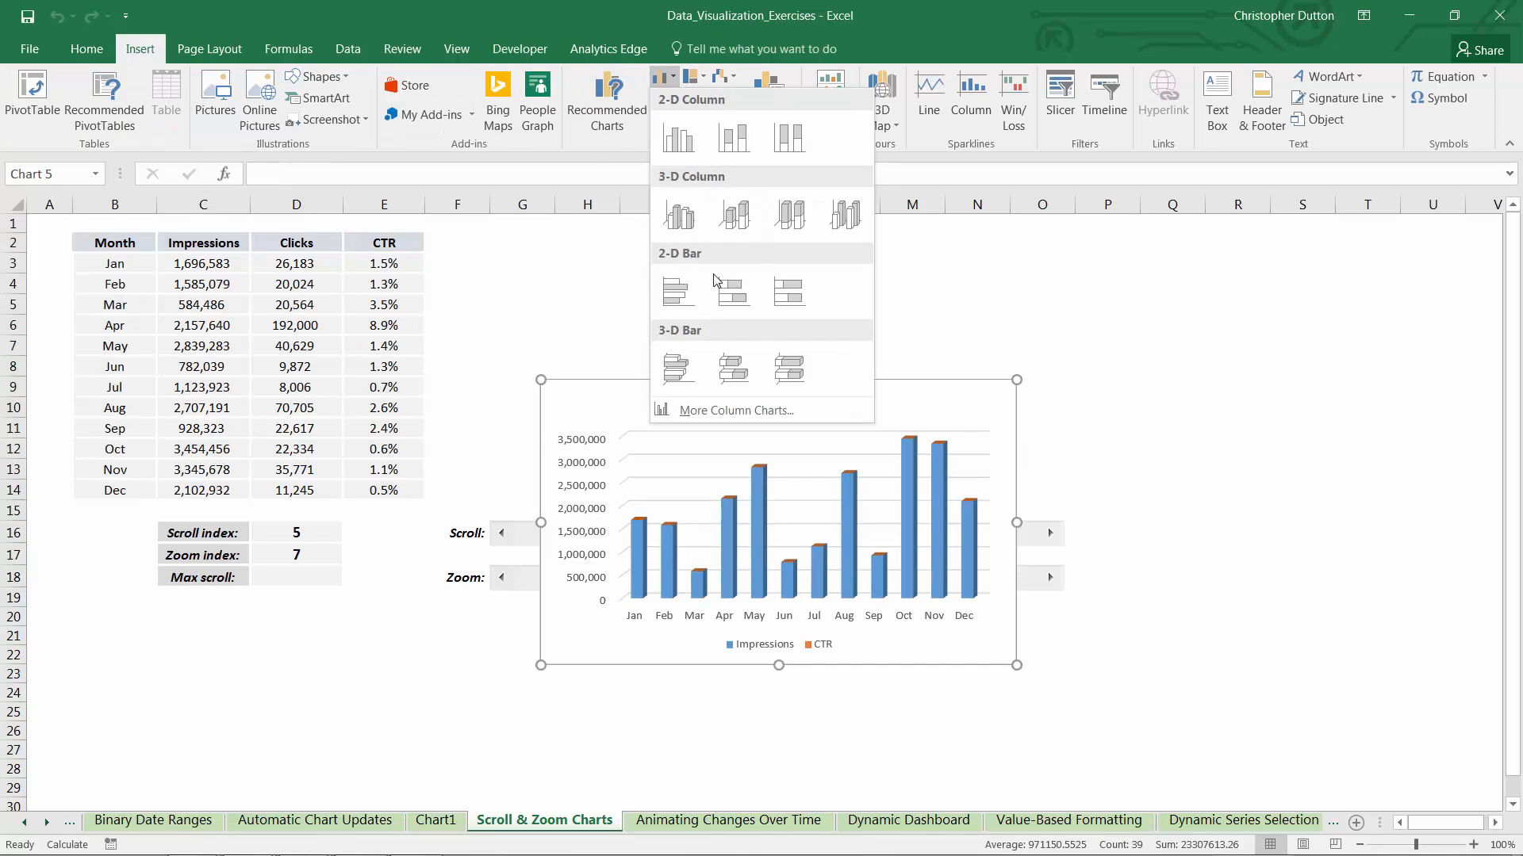
left_click(730, 410)
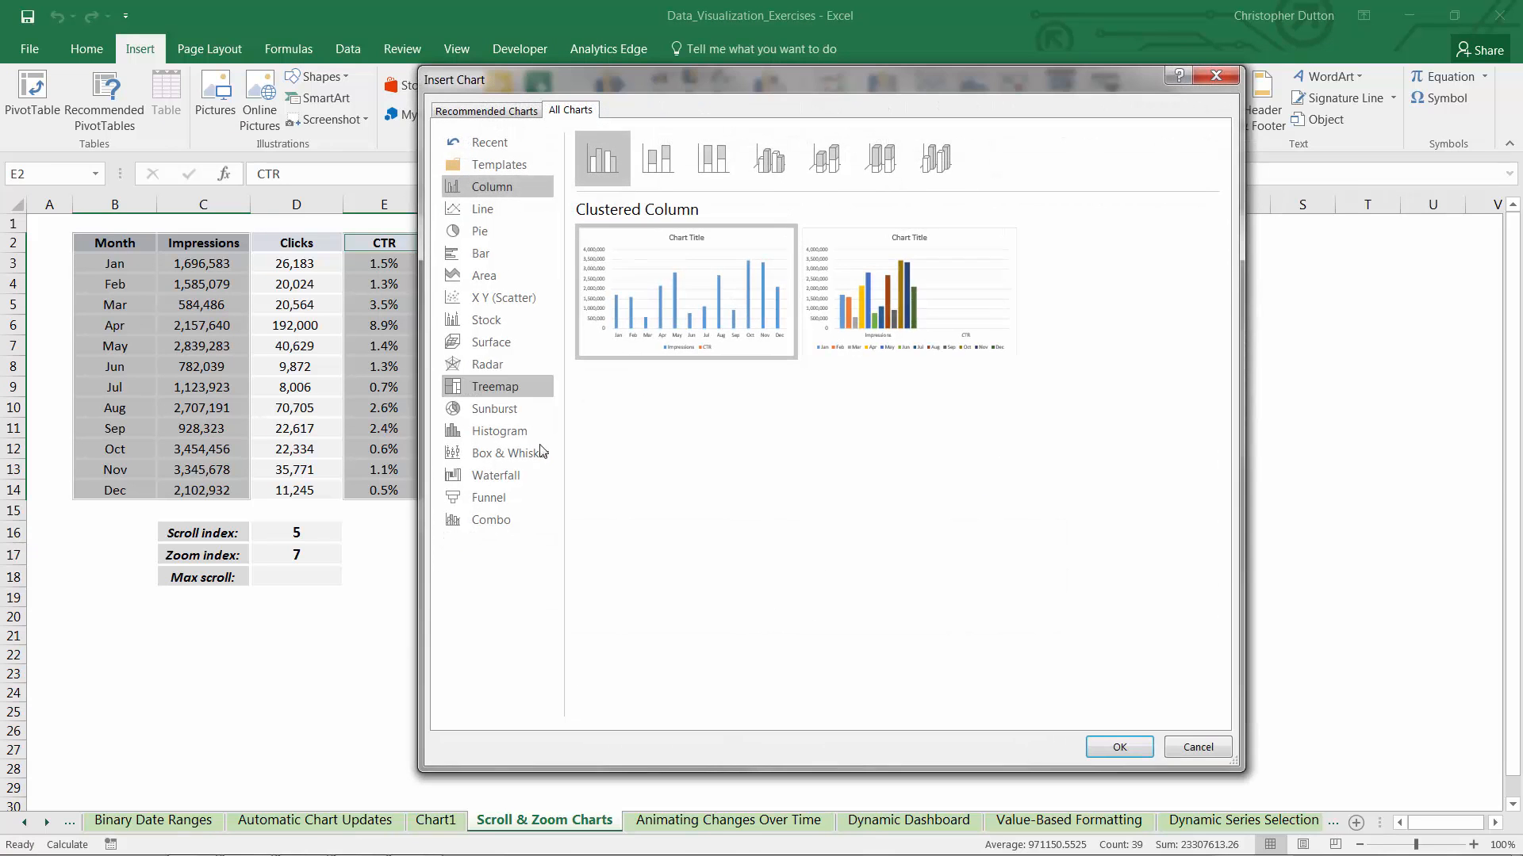
left_click(496, 522)
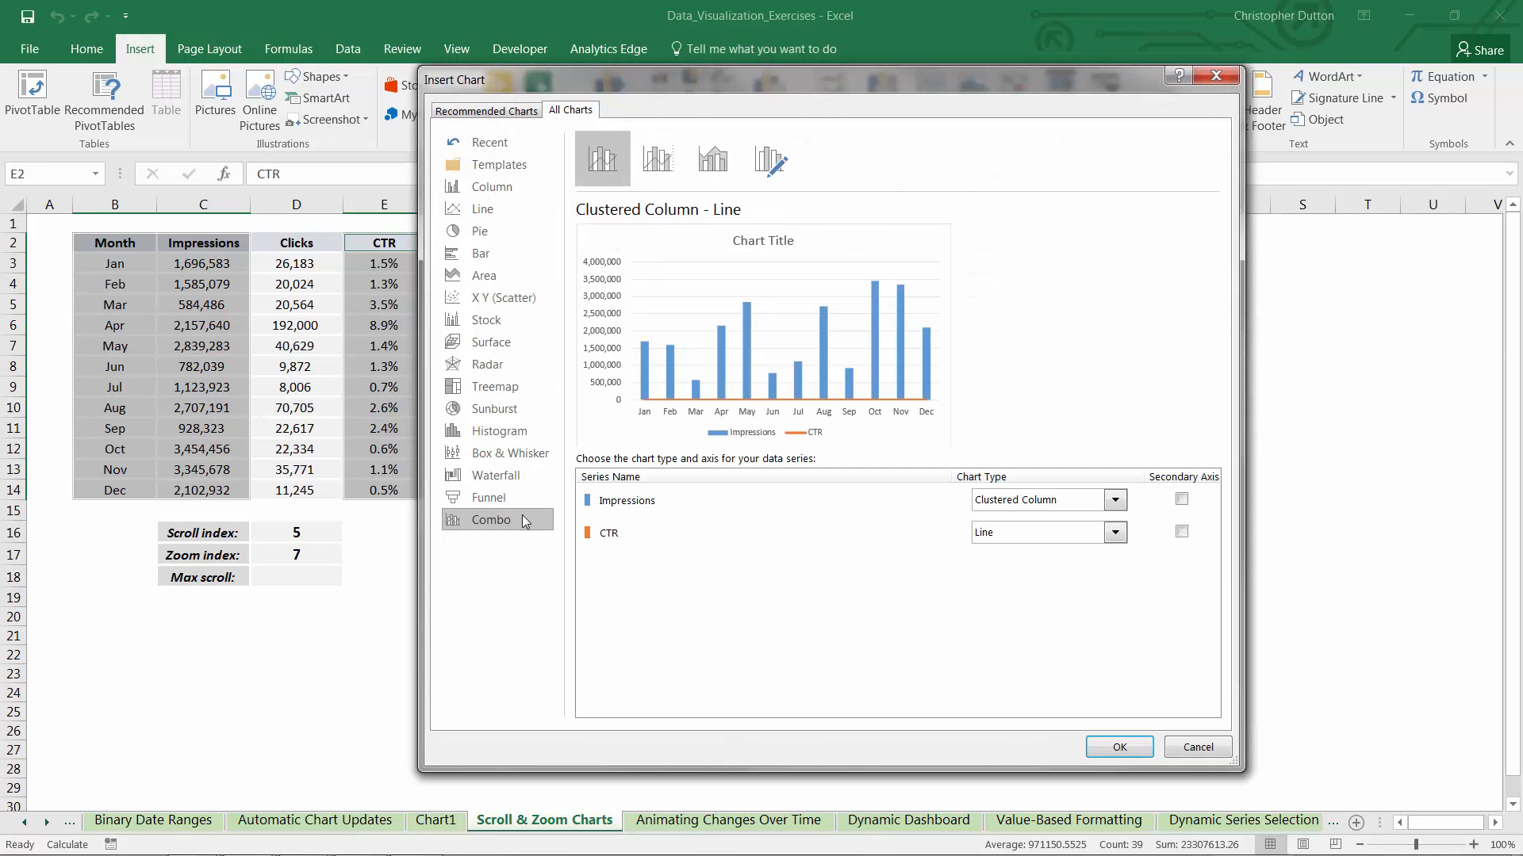
left_click(1181, 531)
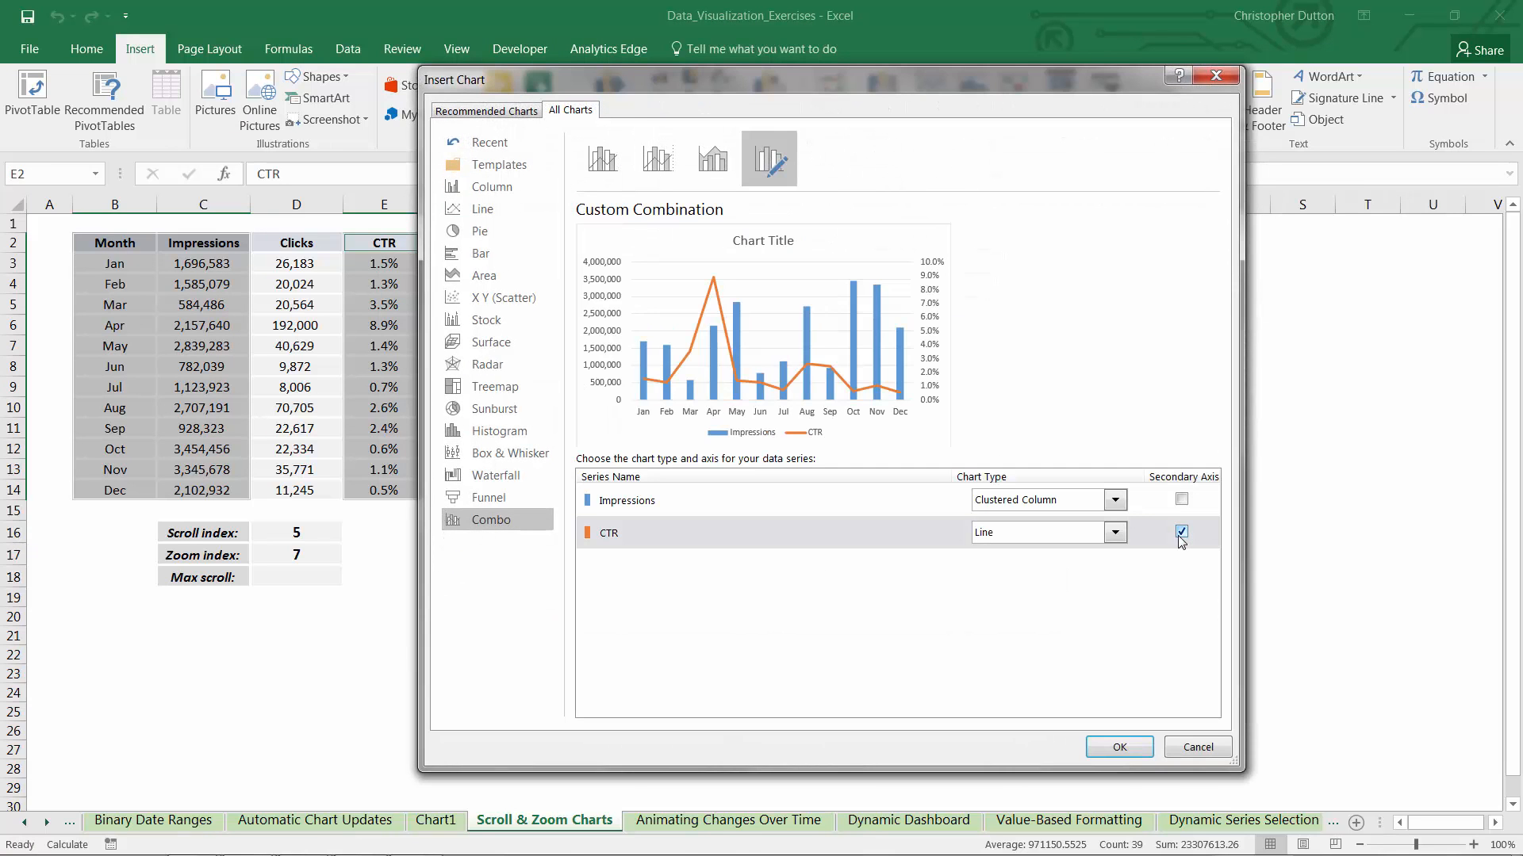
left_click(1129, 742)
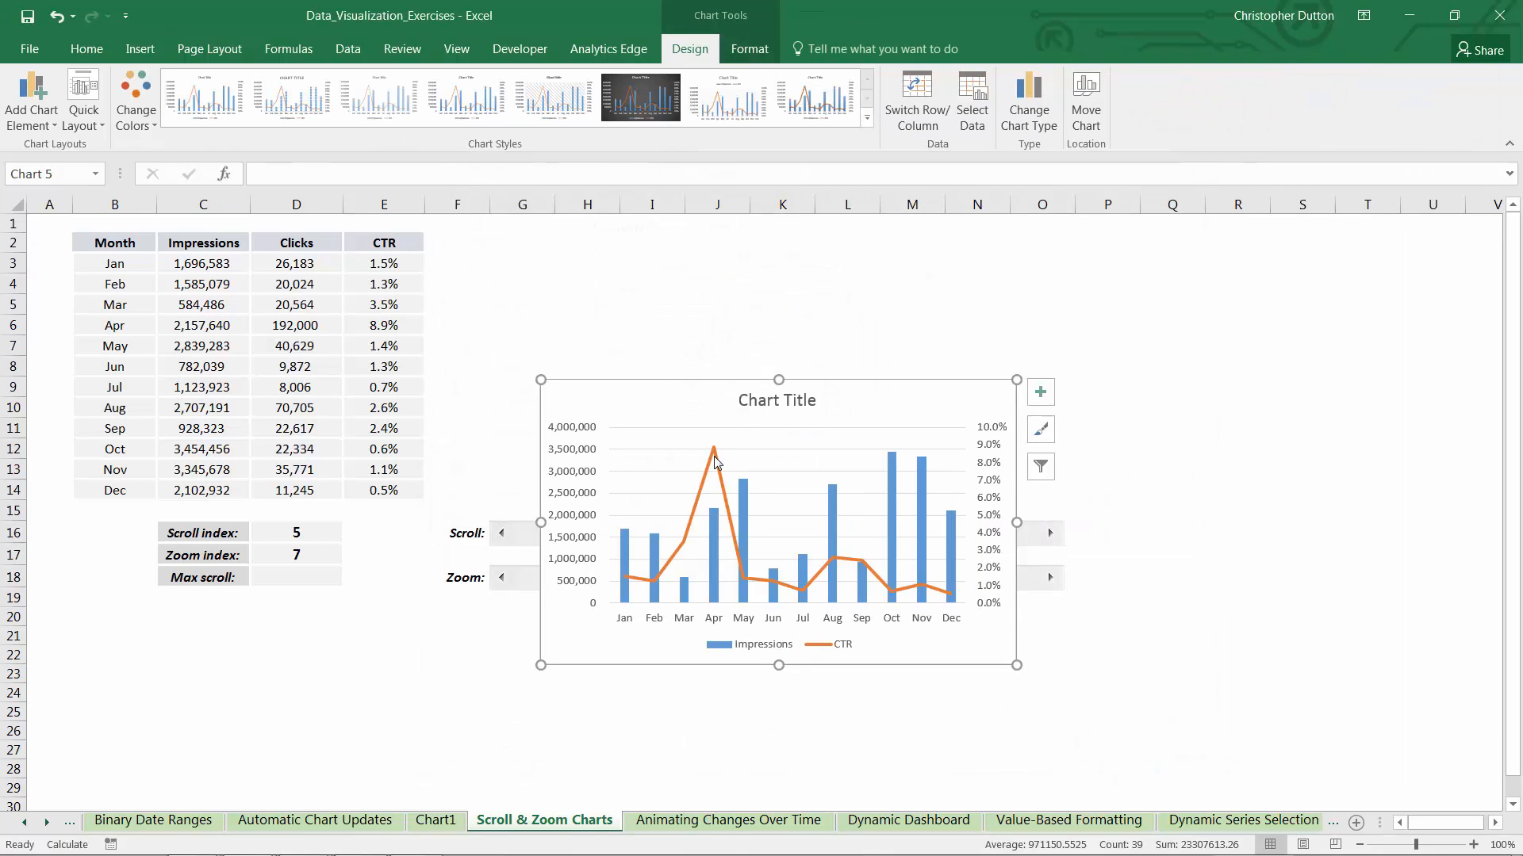
Delete the chart title and fit the chart into the space beside the data table, above the Scroll bar
left_click(744, 400)
left_click(749, 400)
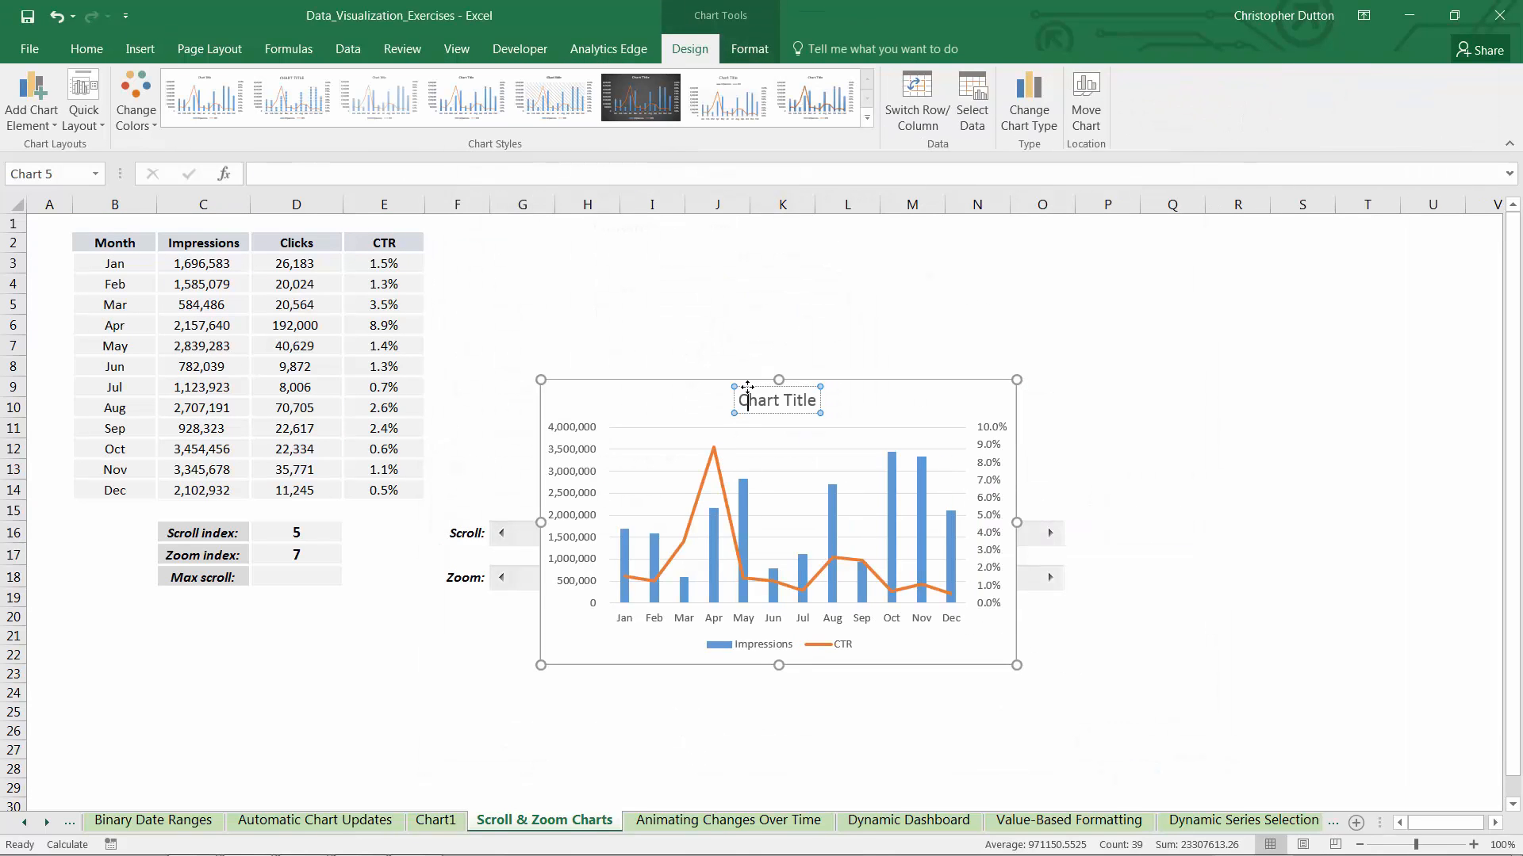
left_click(748, 386)
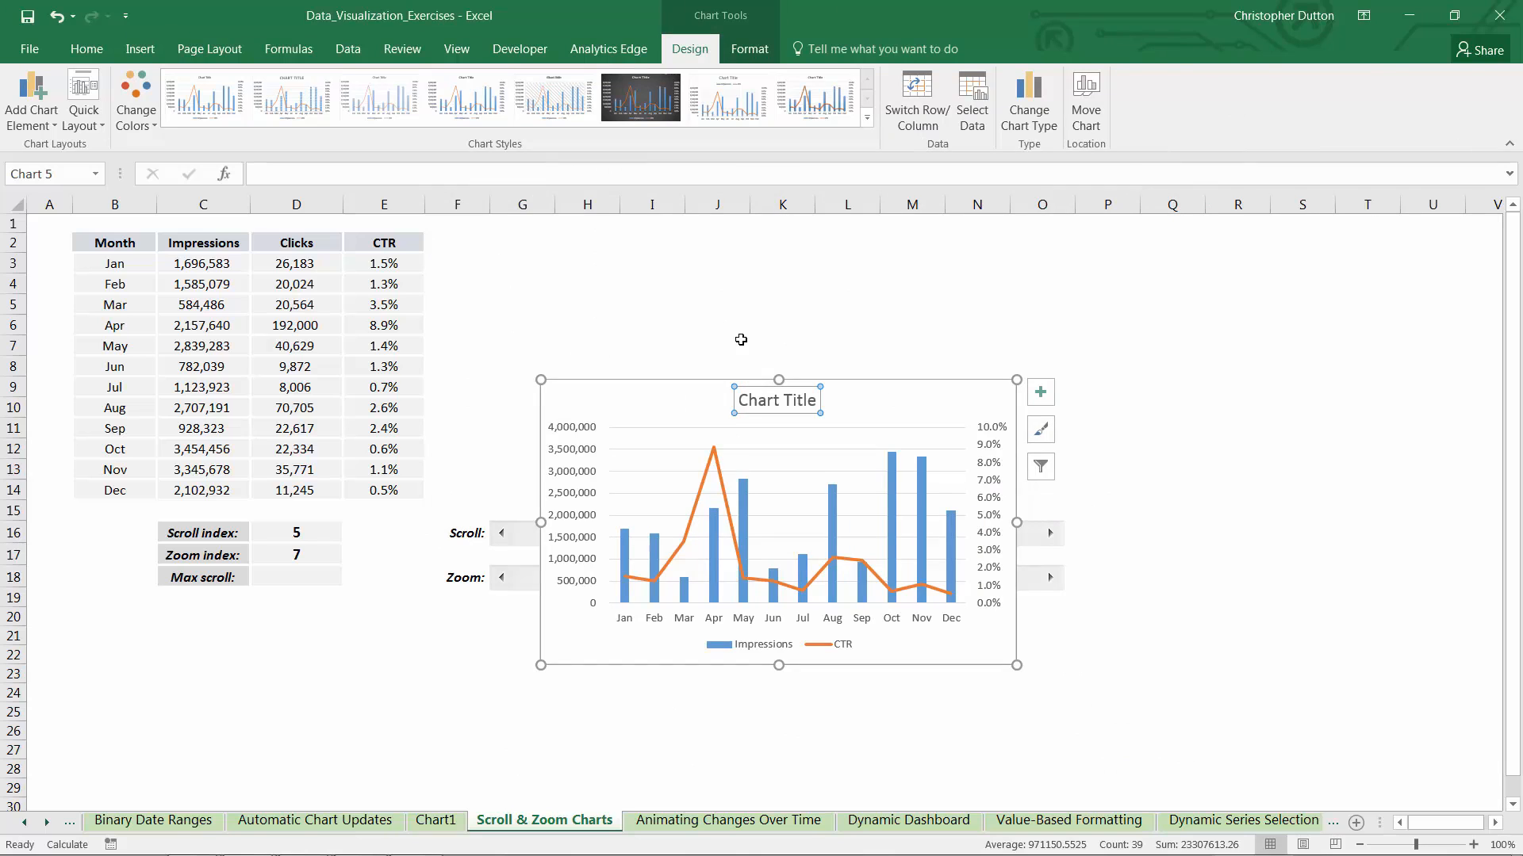
key("Delete")
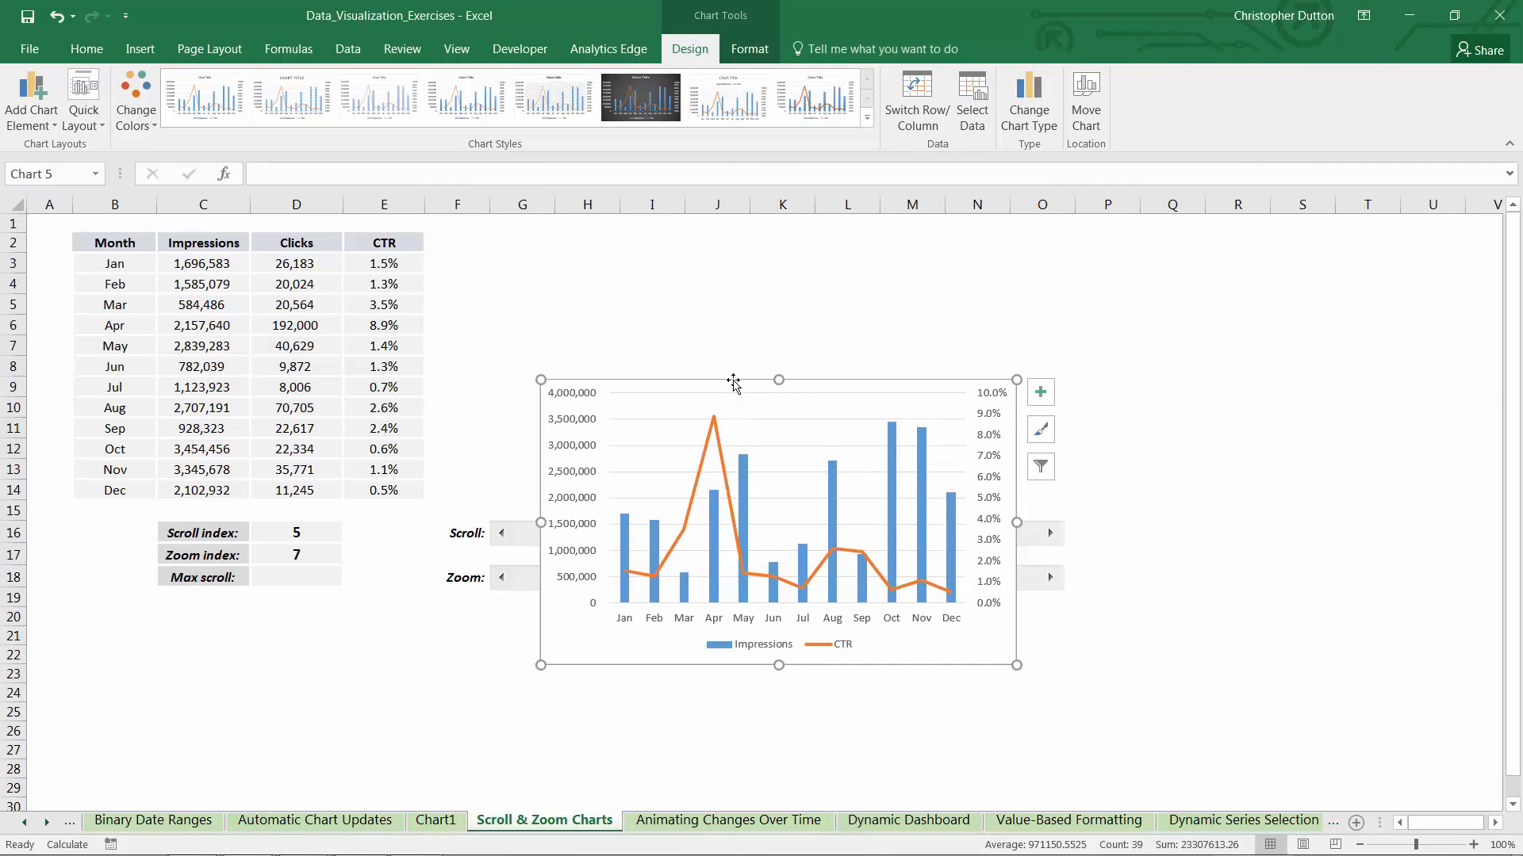
left_click_drag(733, 385, 639, 241)
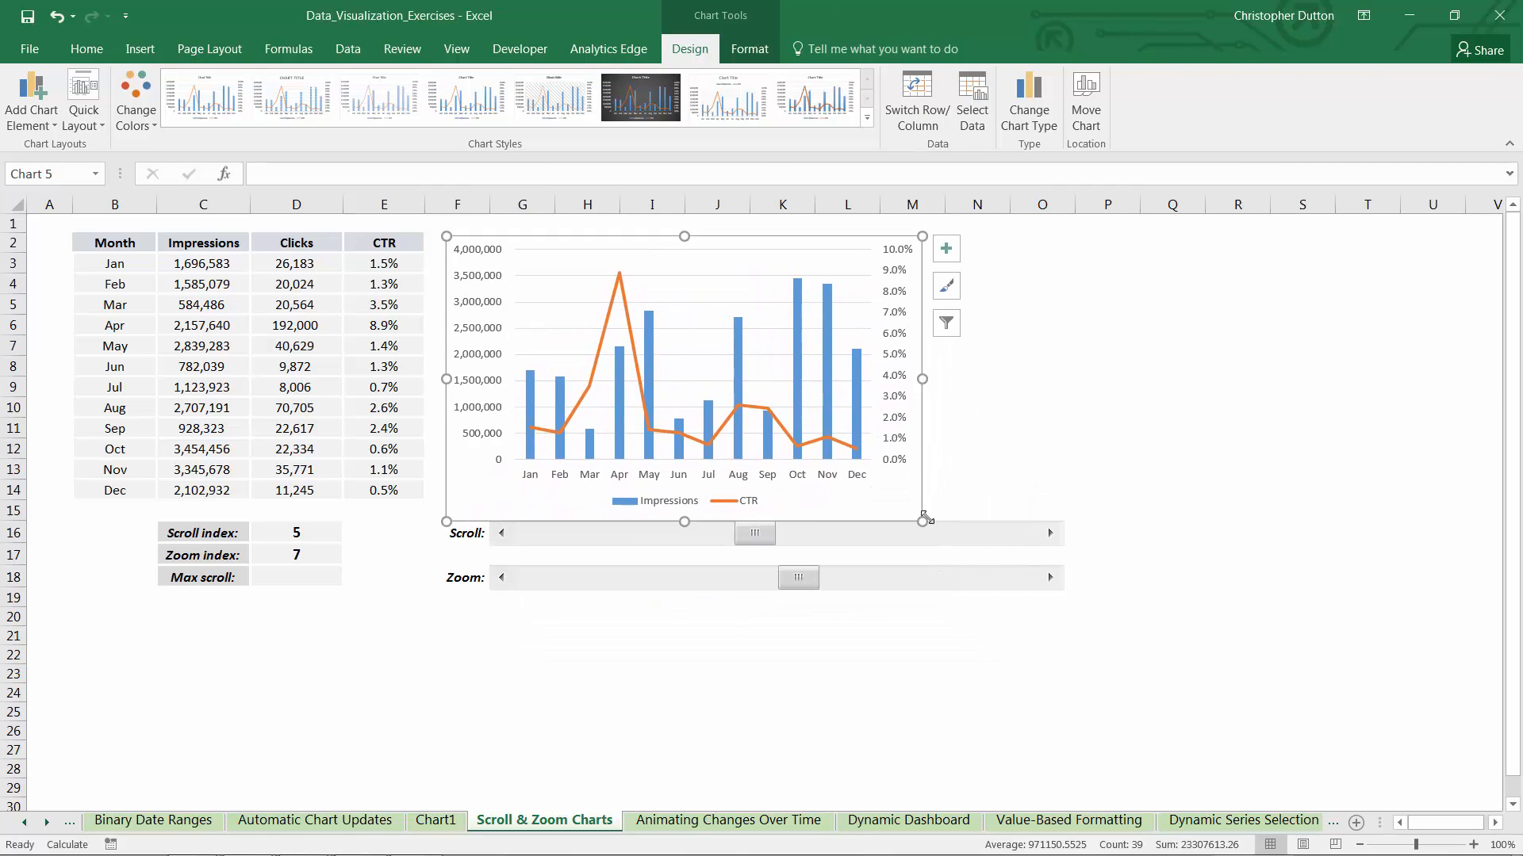
left_click_drag(925, 520, 1061, 500)
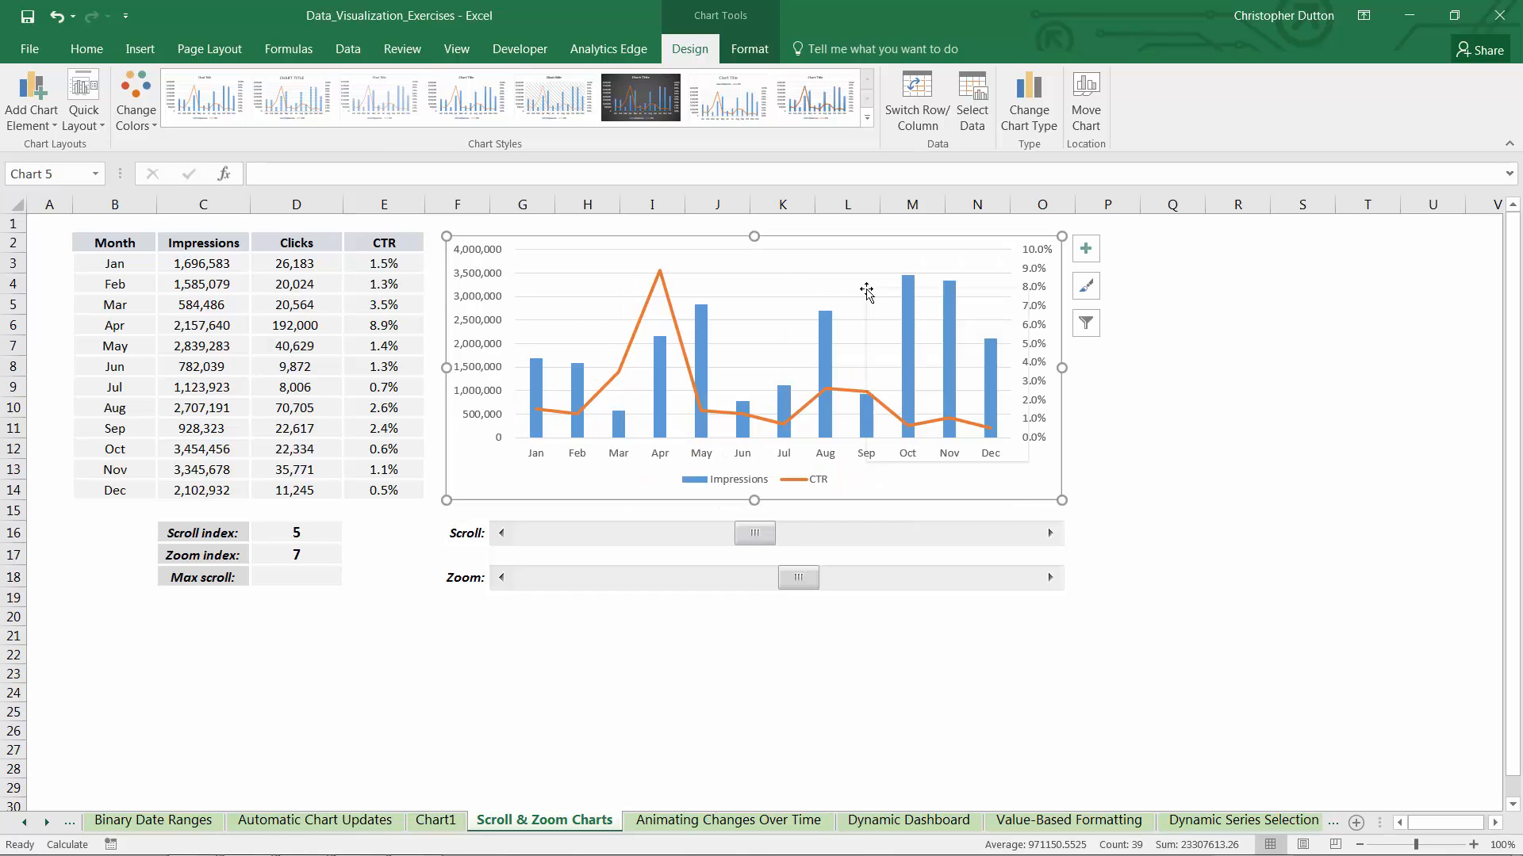
Format the chart's plot area with no fill and no border line
right_click(867, 292)
left_click(942, 453)
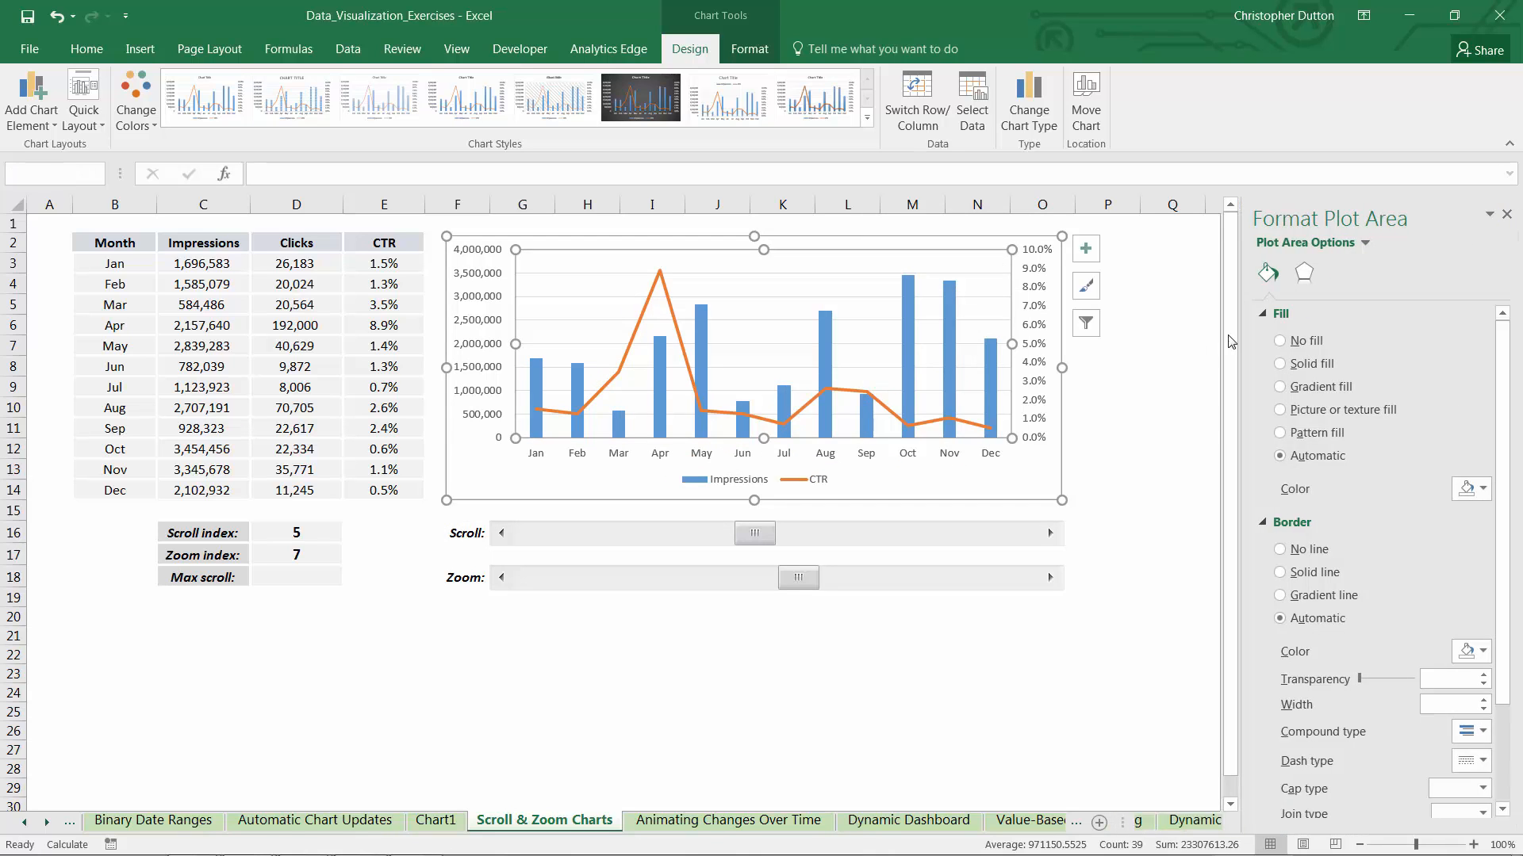
left_click(1279, 340)
left_click(1279, 513)
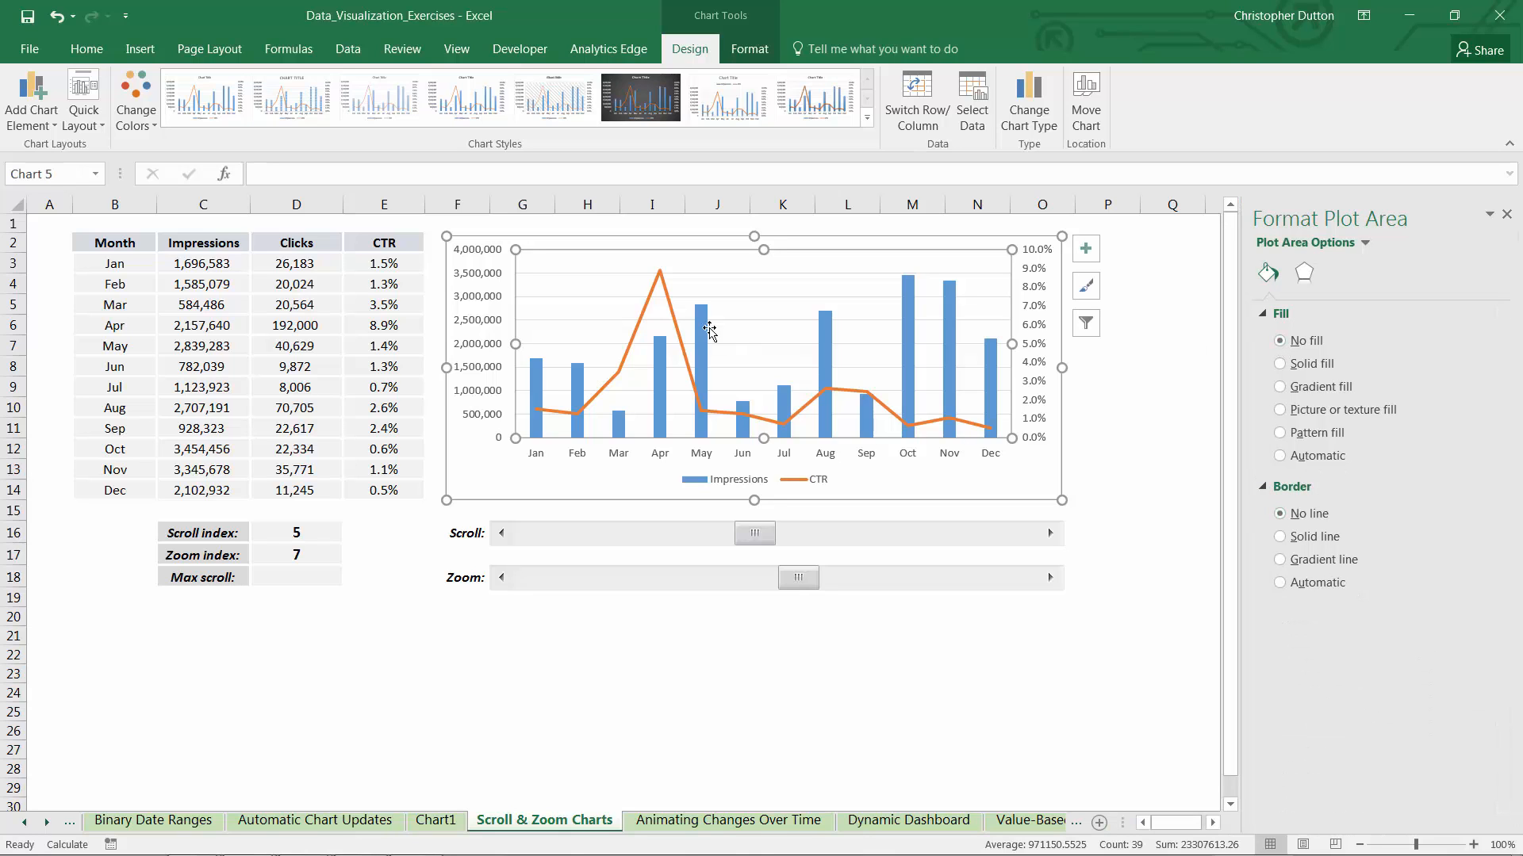
Format the CTR series as a solid dark green line, 2 pt wide and smoothed
left_click(663, 279)
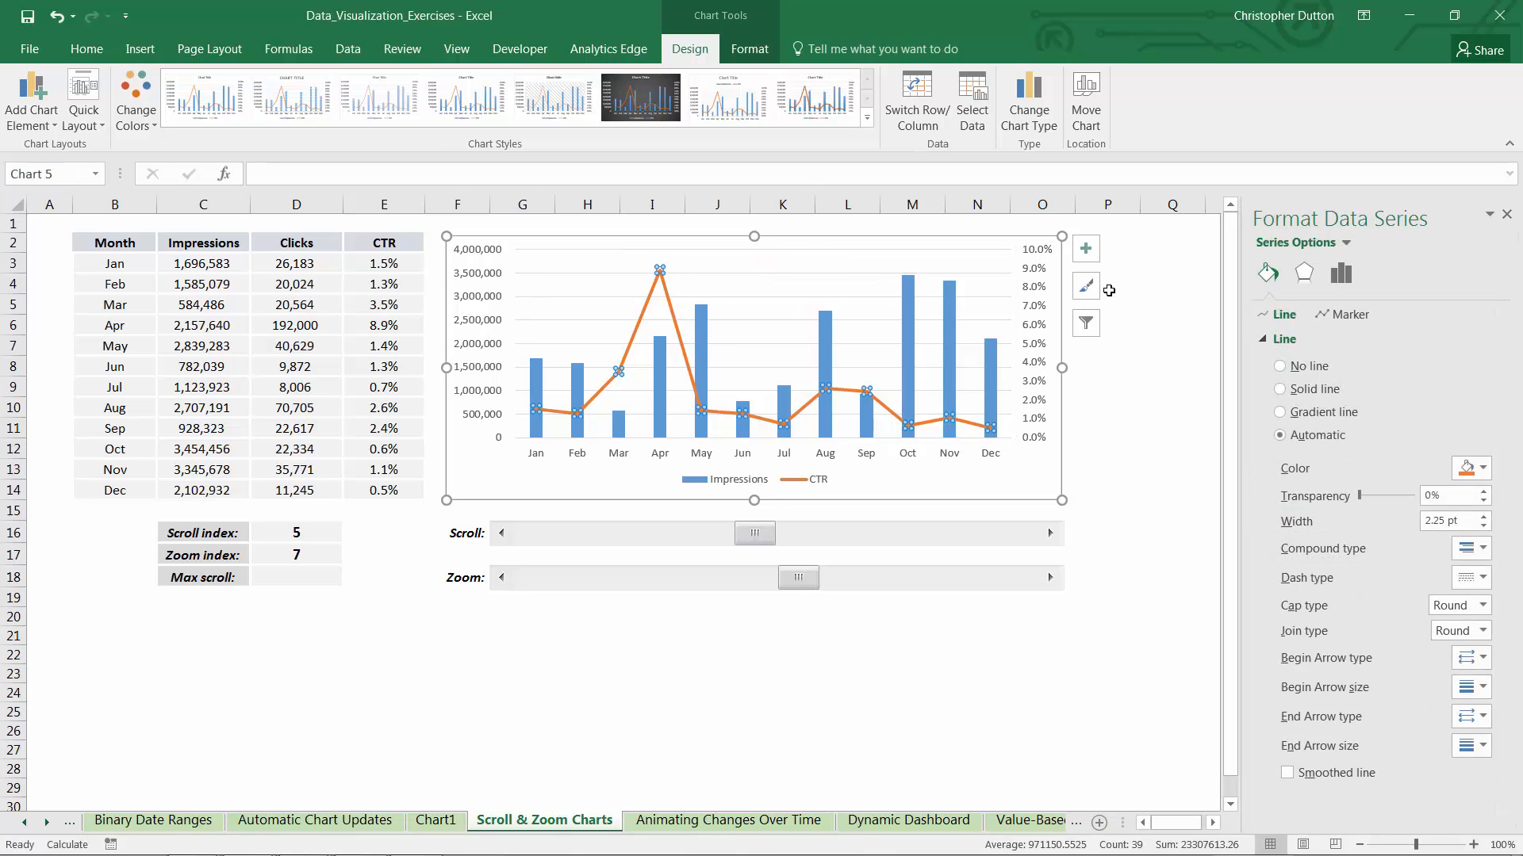
left_click(1279, 389)
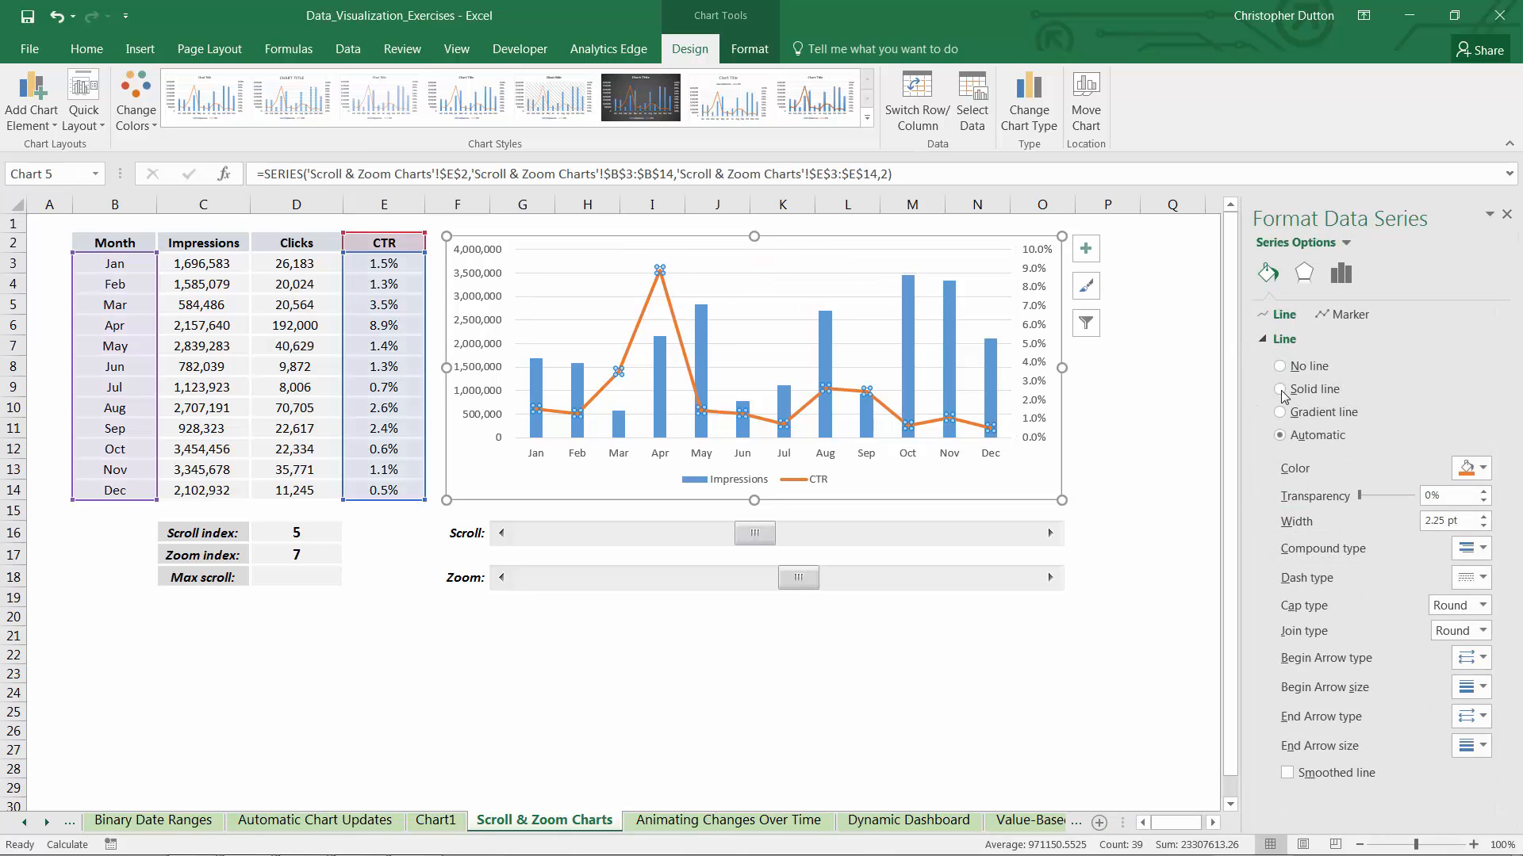
left_click(1482, 526)
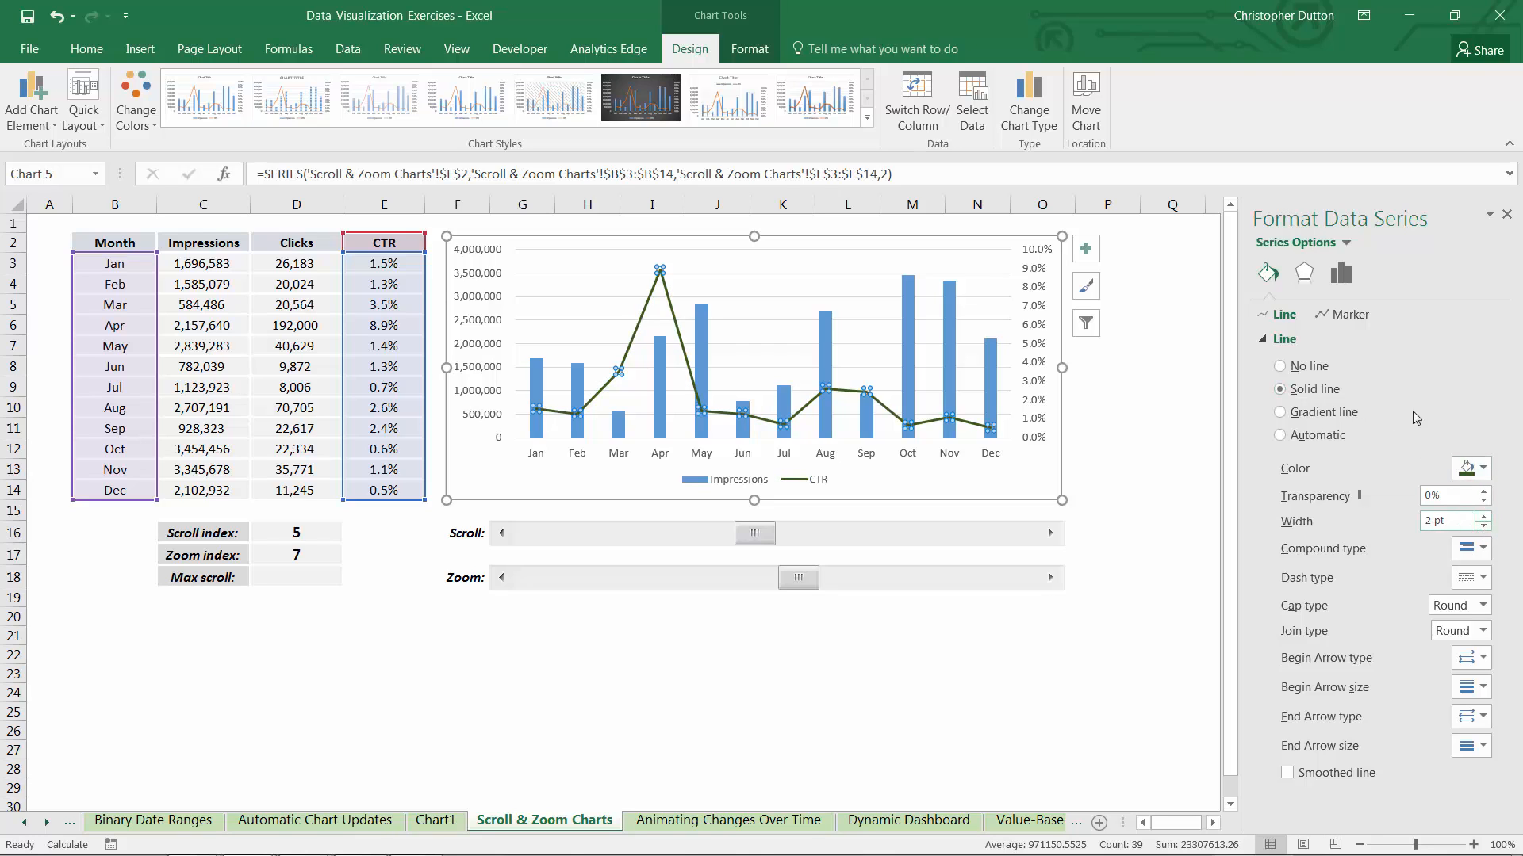
left_click(1286, 772)
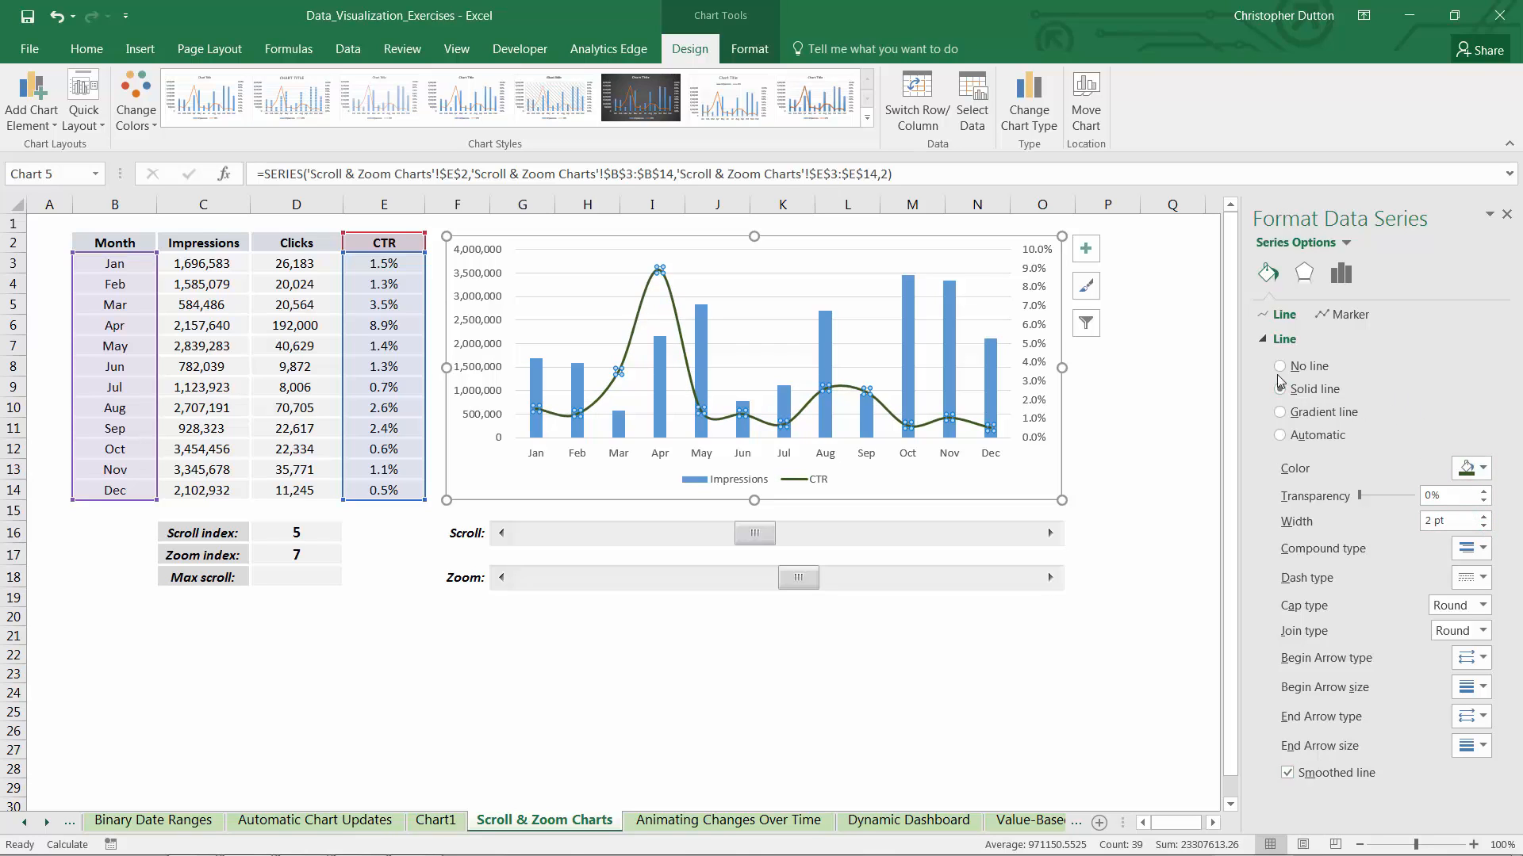
Give the CTR line the first outer shadow preset with 80% transparency
left_click(1304, 273)
left_click(1446, 340)
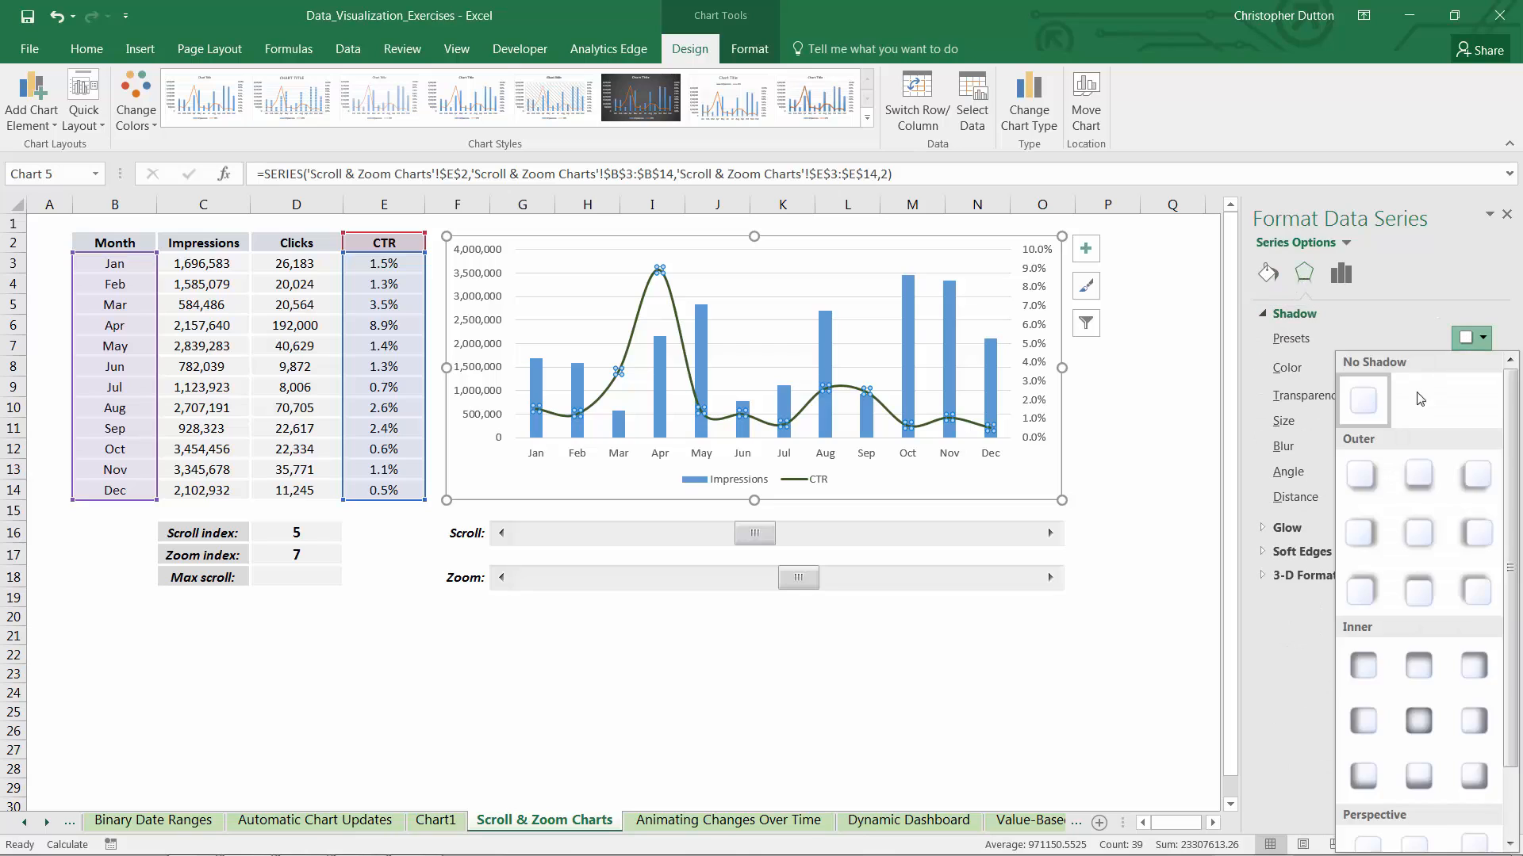
left_click(1363, 478)
double_click(1438, 397)
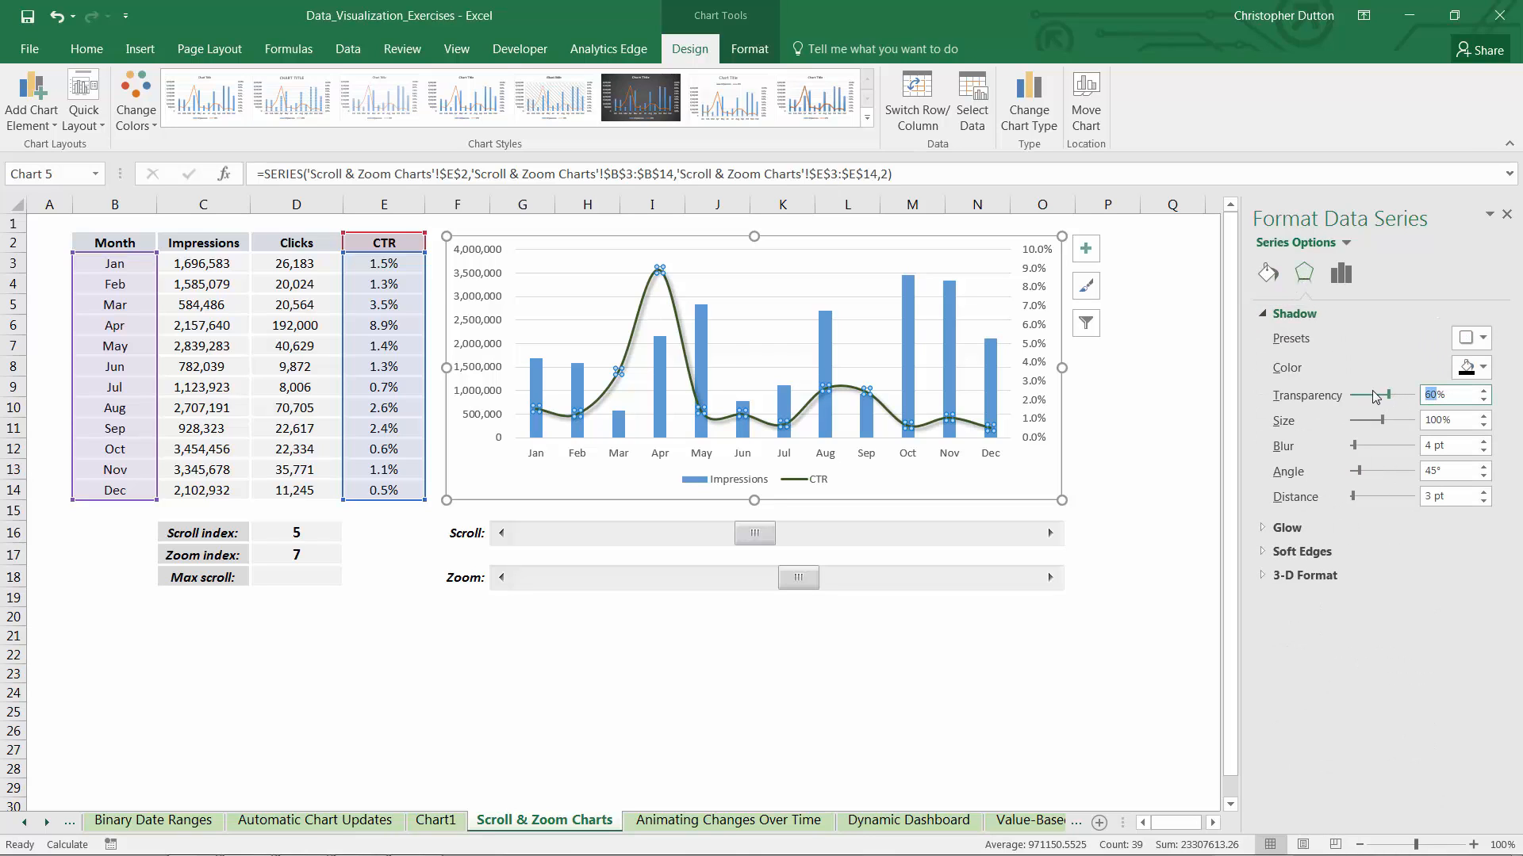
type("80")
key("Return")
Format the Impressions columns with a solid light green fill and a gap width of 69%
left_click(822, 335)
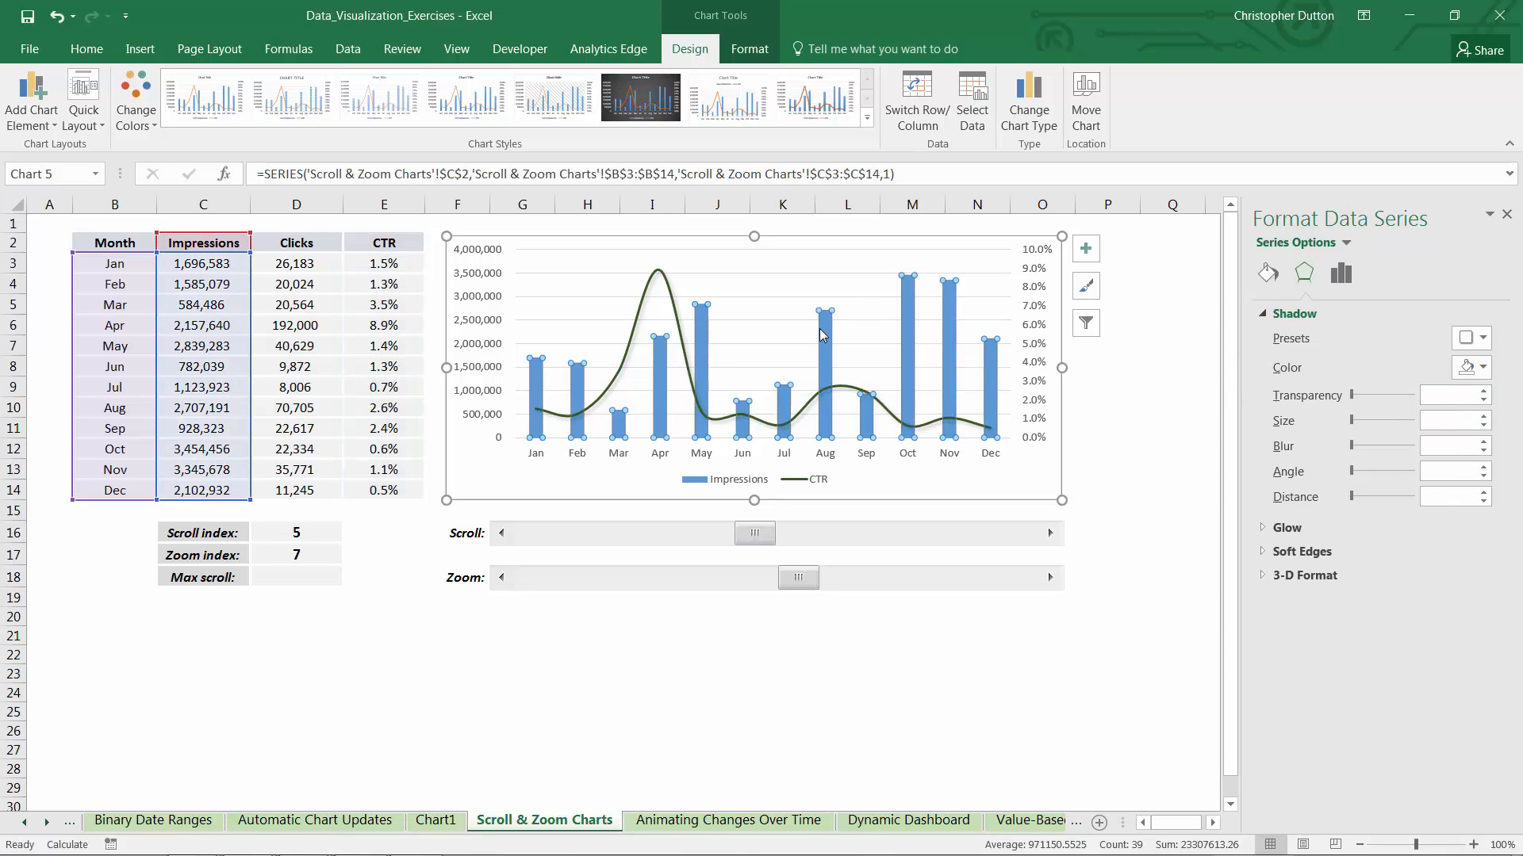
left_click(1268, 274)
left_click(1279, 363)
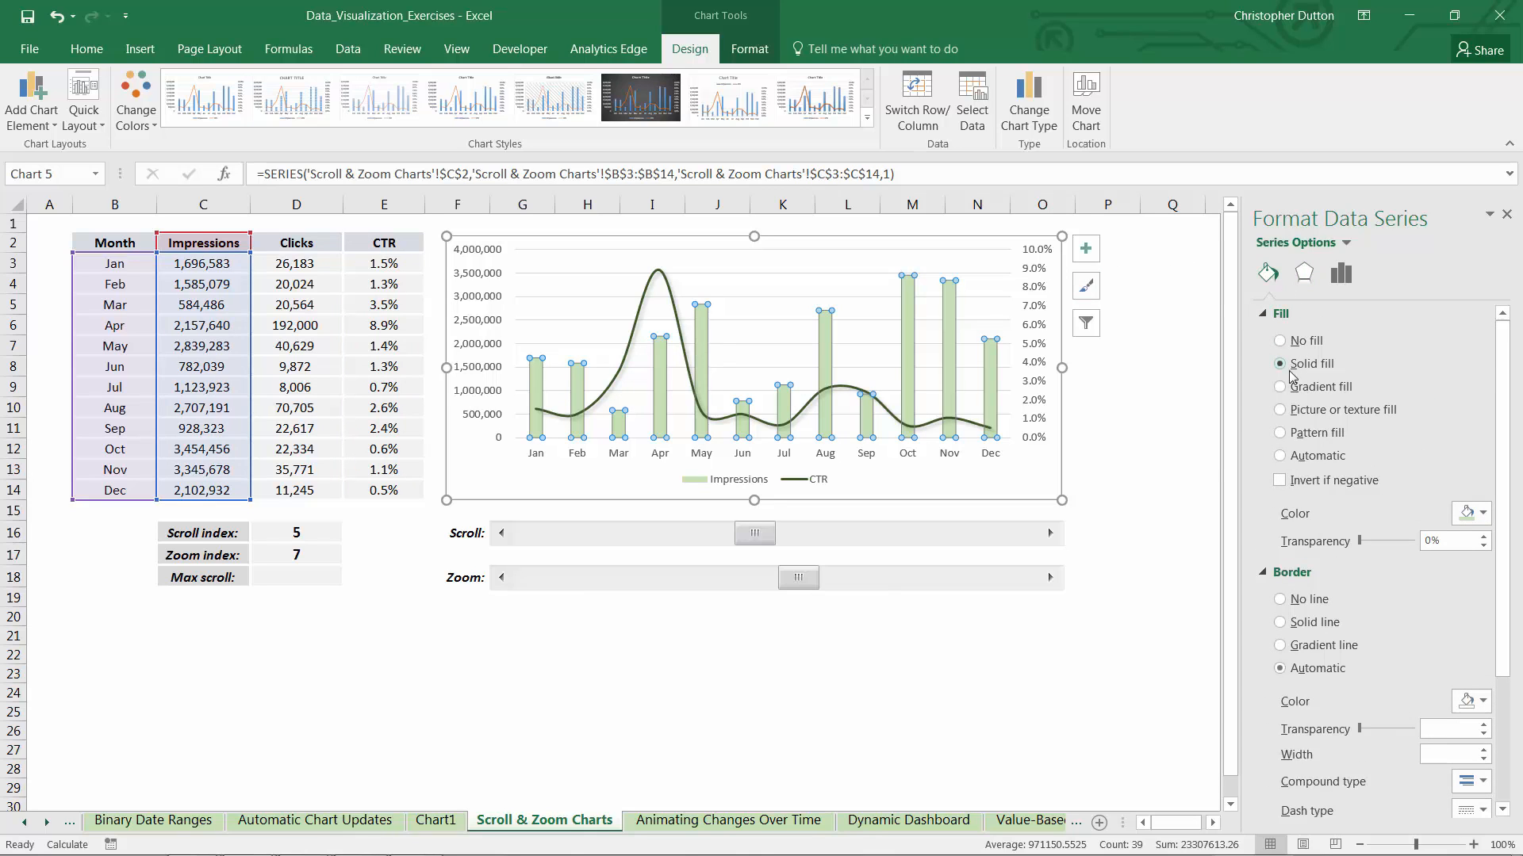
left_click(1340, 274)
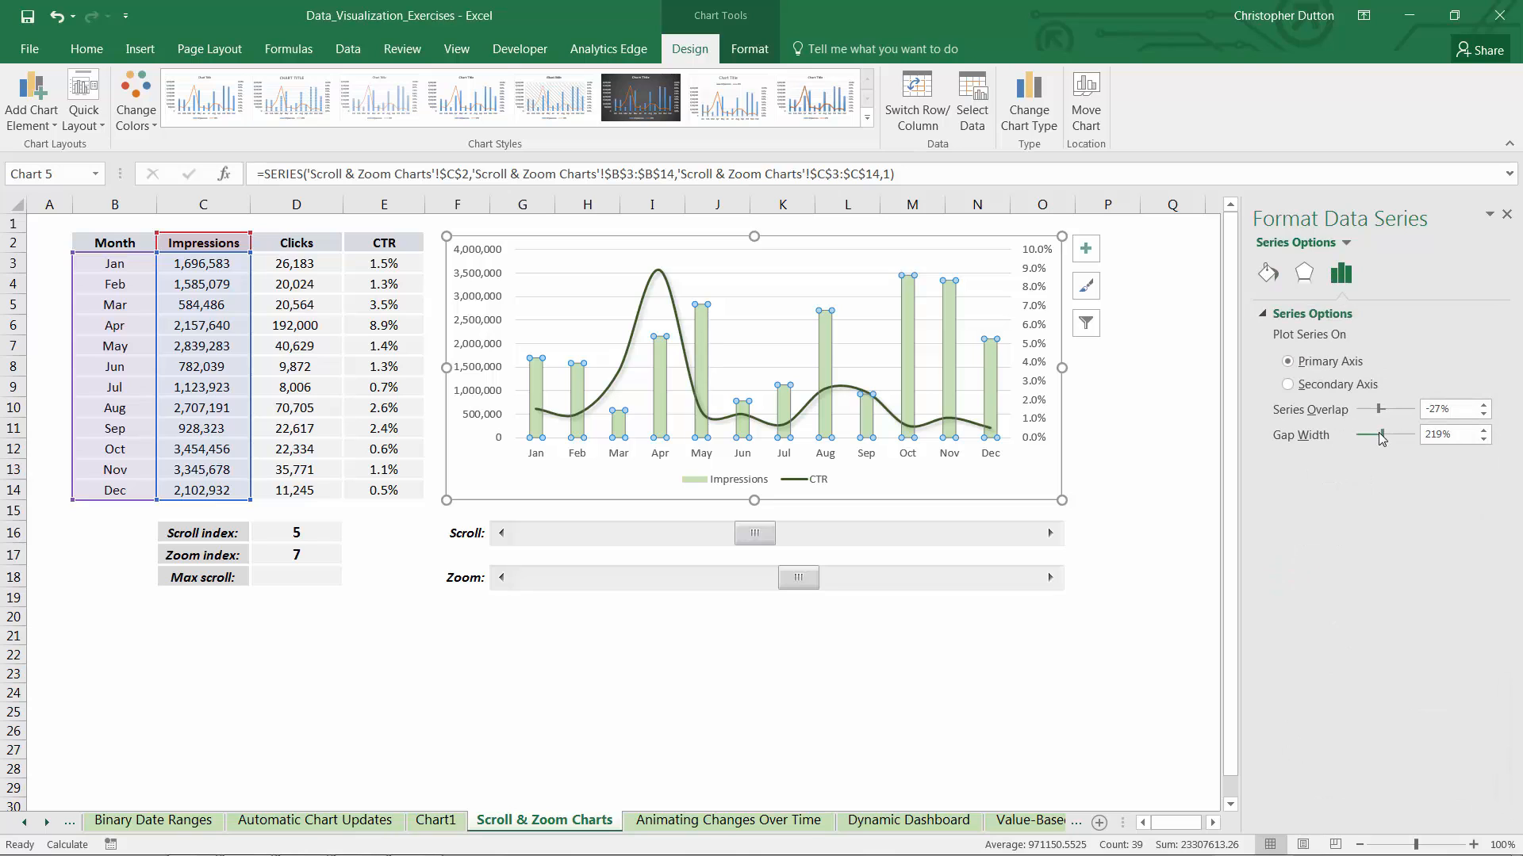
left_click_drag(1379, 435, 1363, 438)
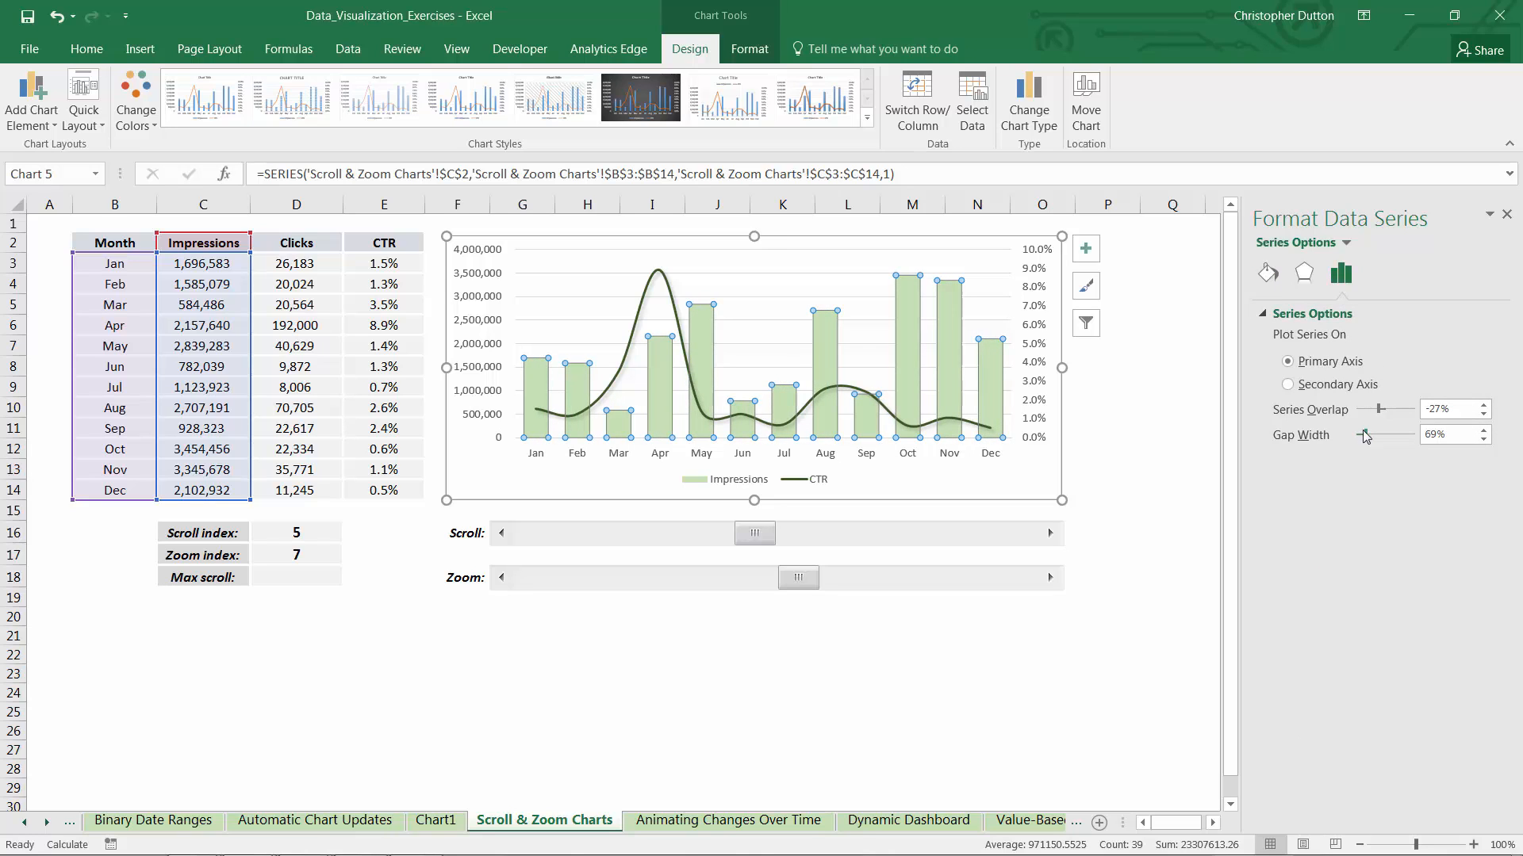
Add primary minor horizontal gridlines to the chart and close the formatting pane
left_click(34, 126)
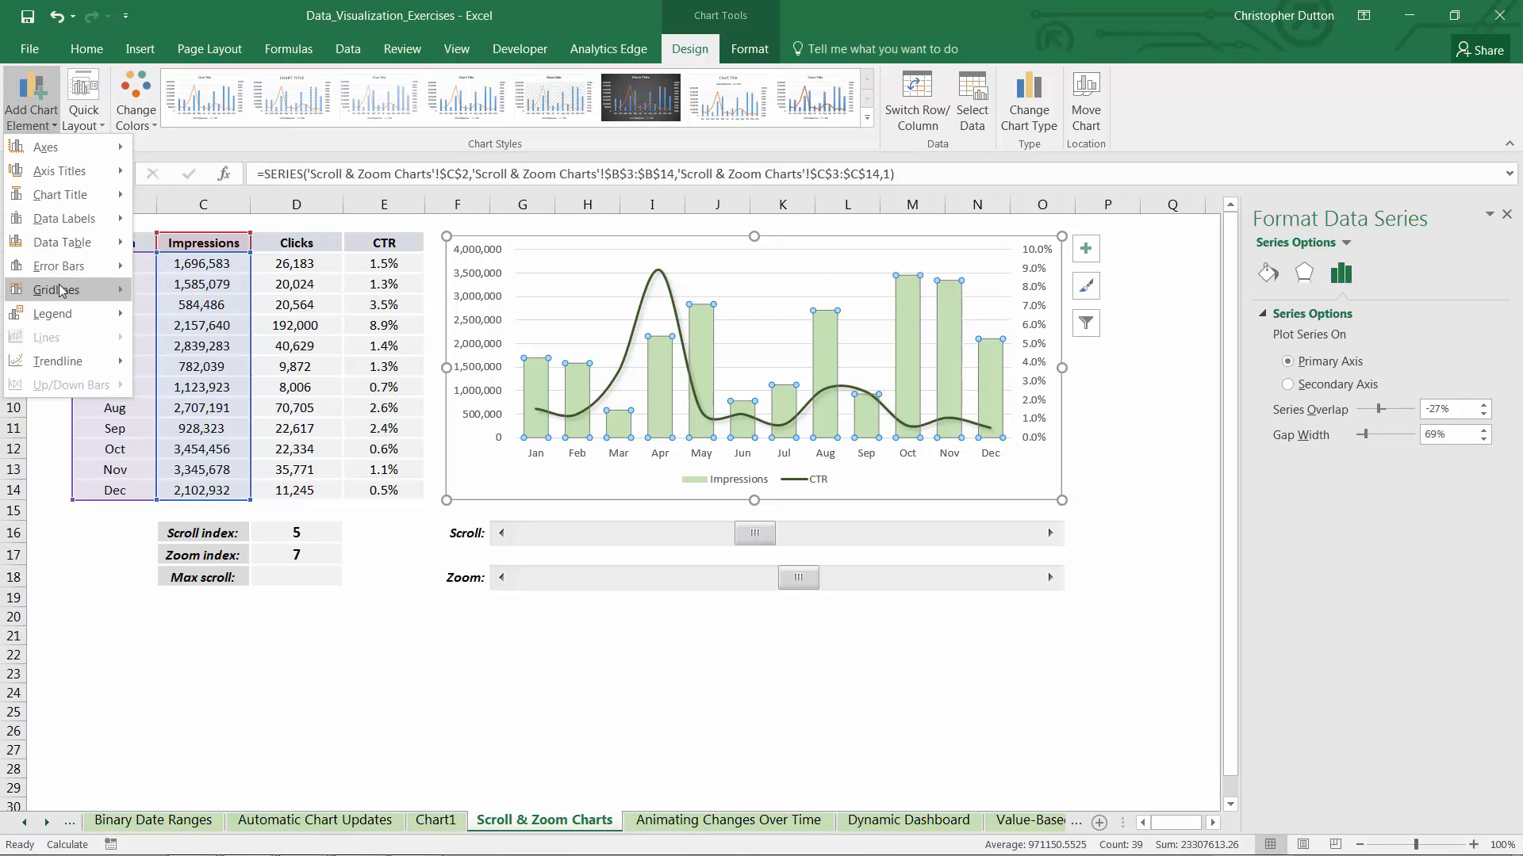
mouse_move(55, 289)
left_click(257, 548)
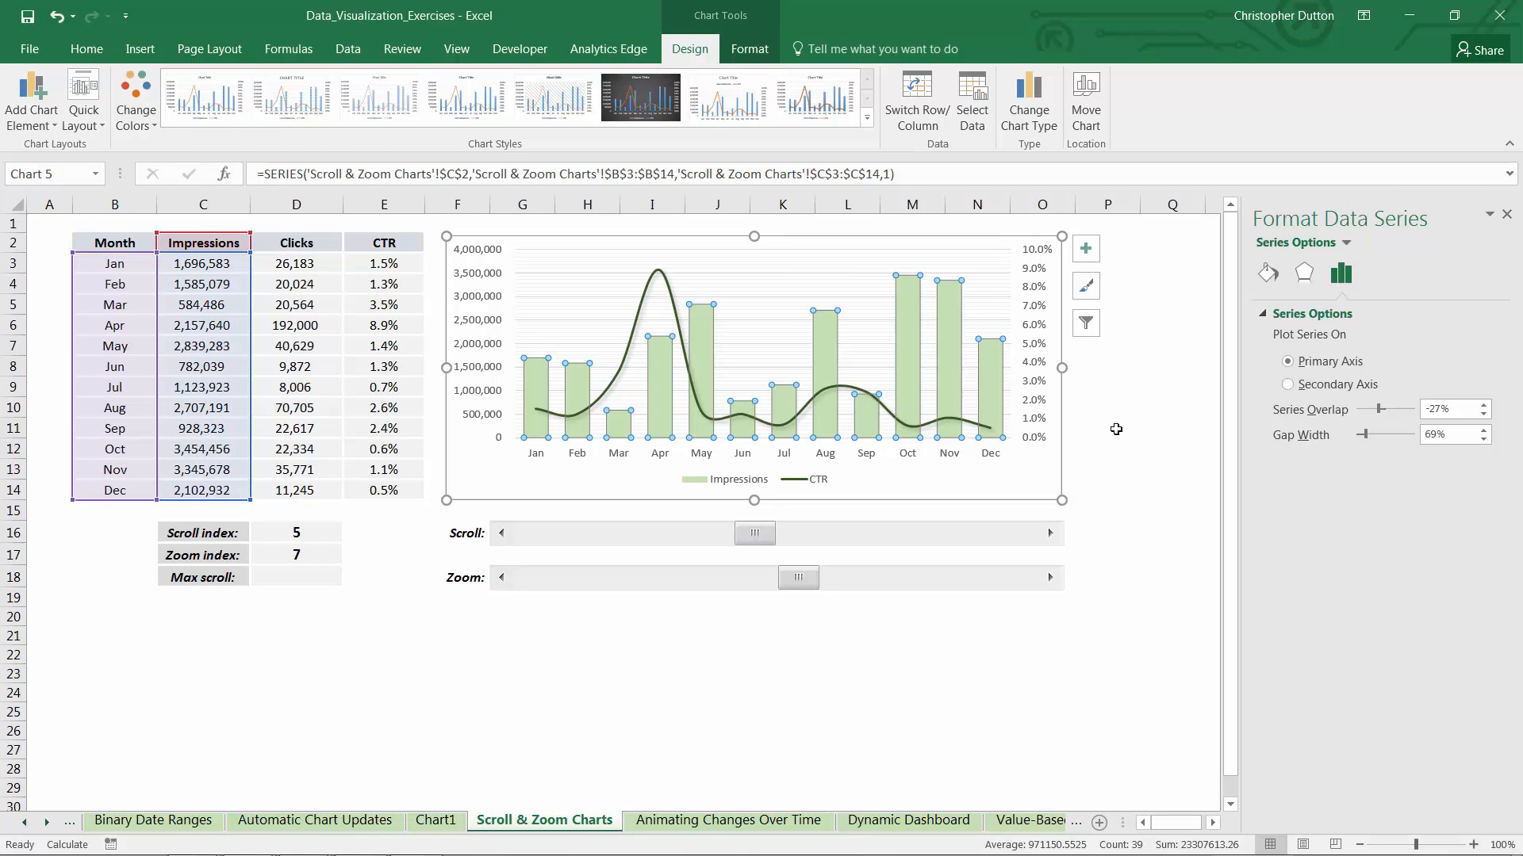
left_click(1081, 438)
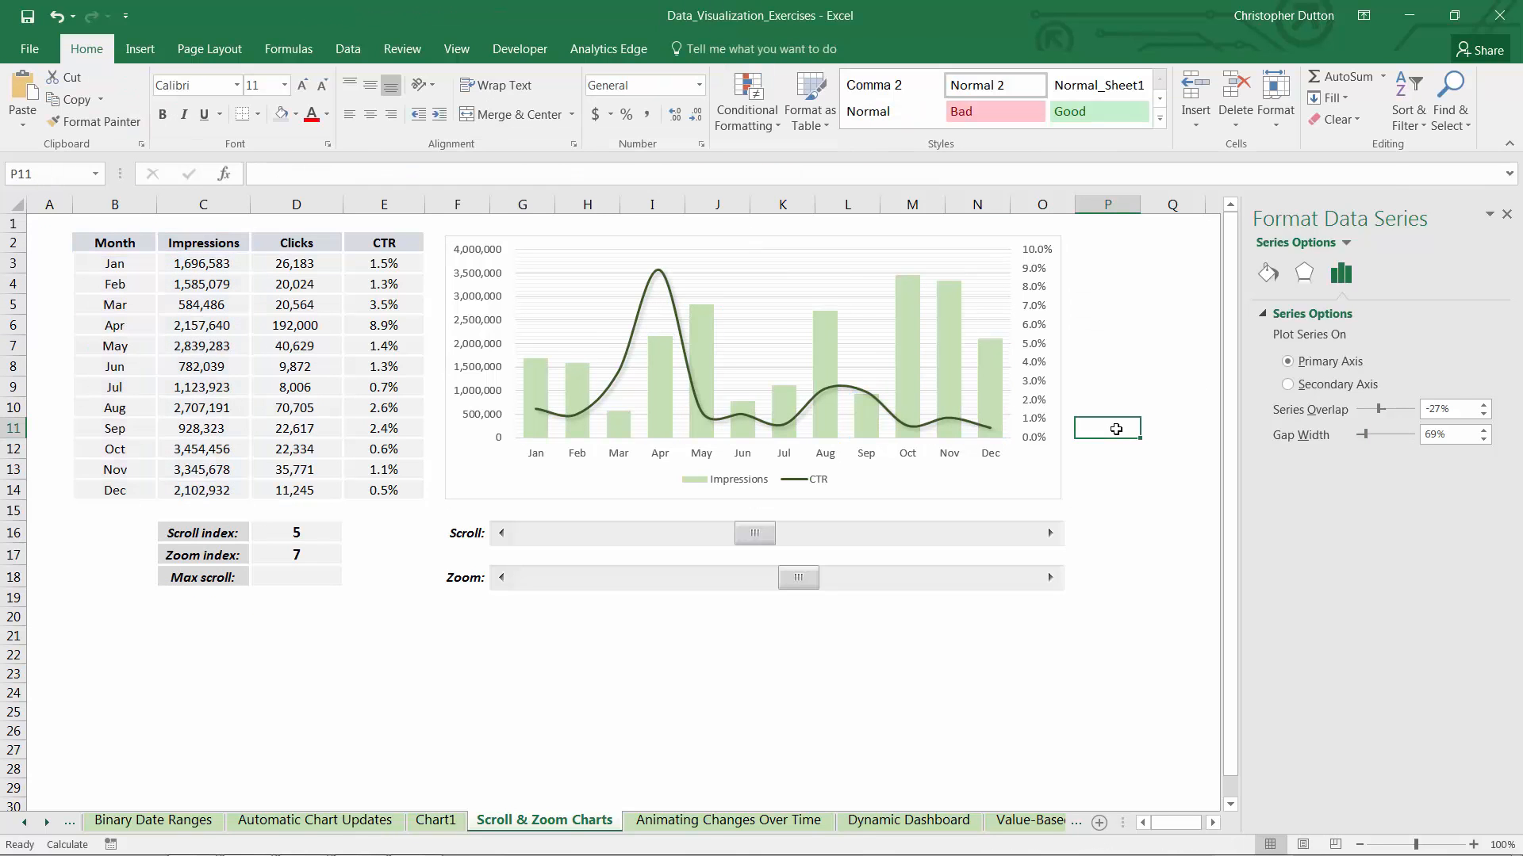
left_click(1507, 214)
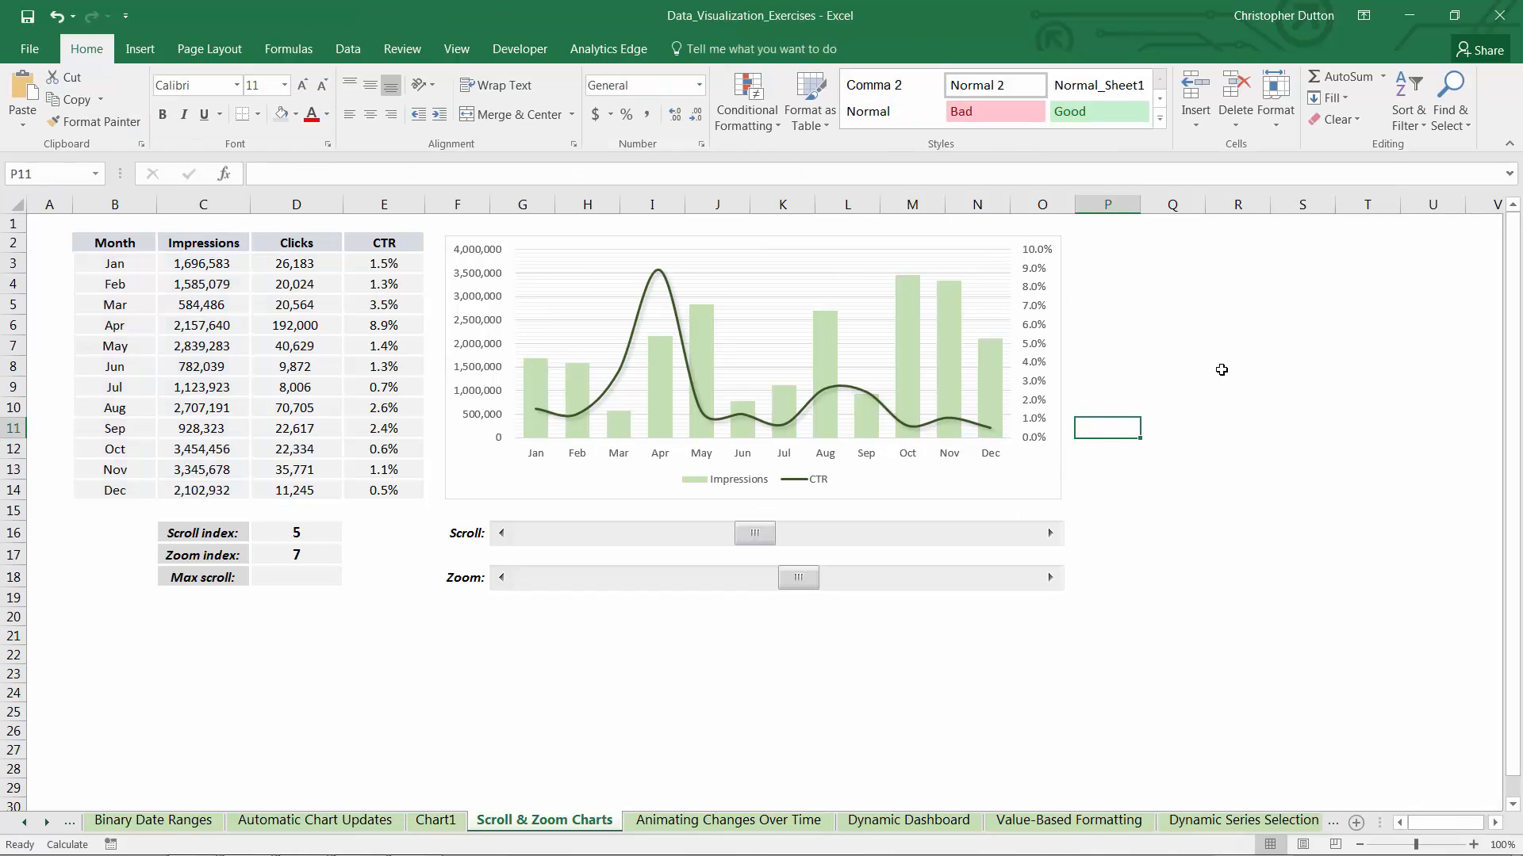
left_click(1211, 386)
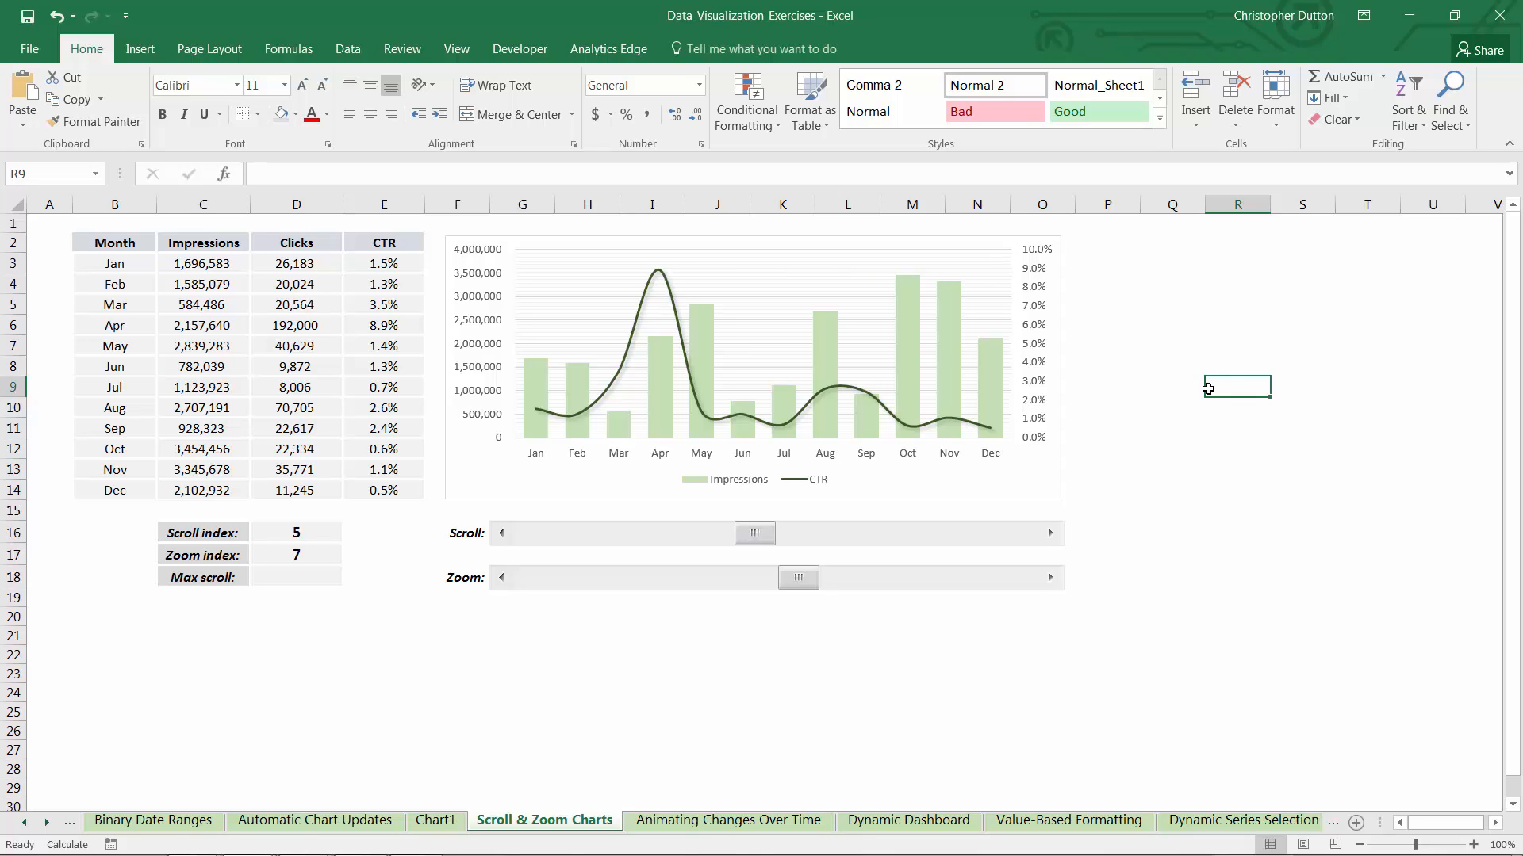
left_click(825, 338)
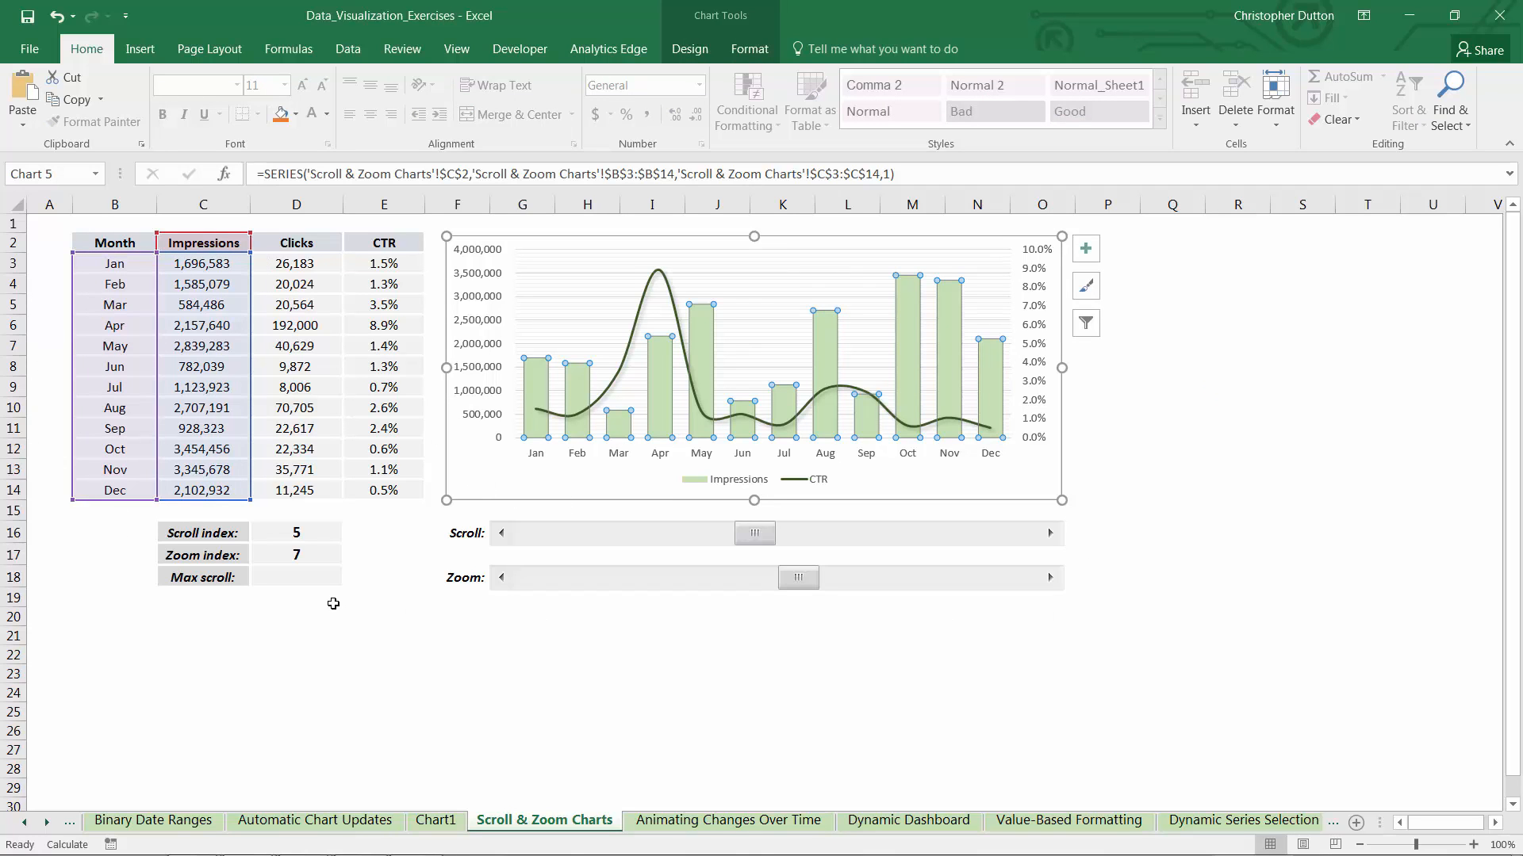
Define the workbook name scrollx as an absolute OFFSET from B3 by D16 rows and 0 columns, with height D17 and width 1
left_click(207, 635)
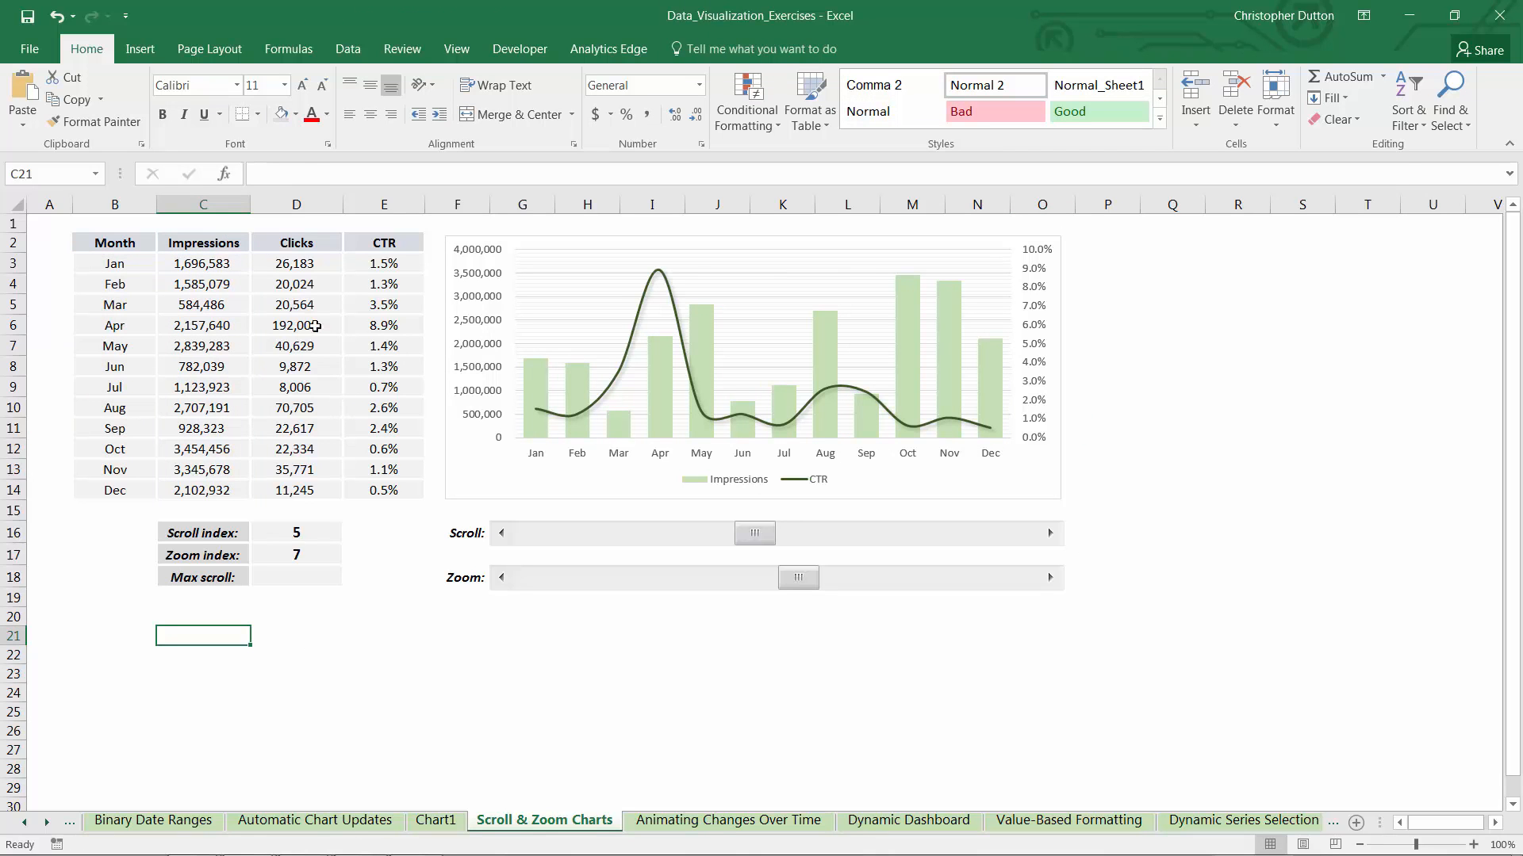
left_click(287, 51)
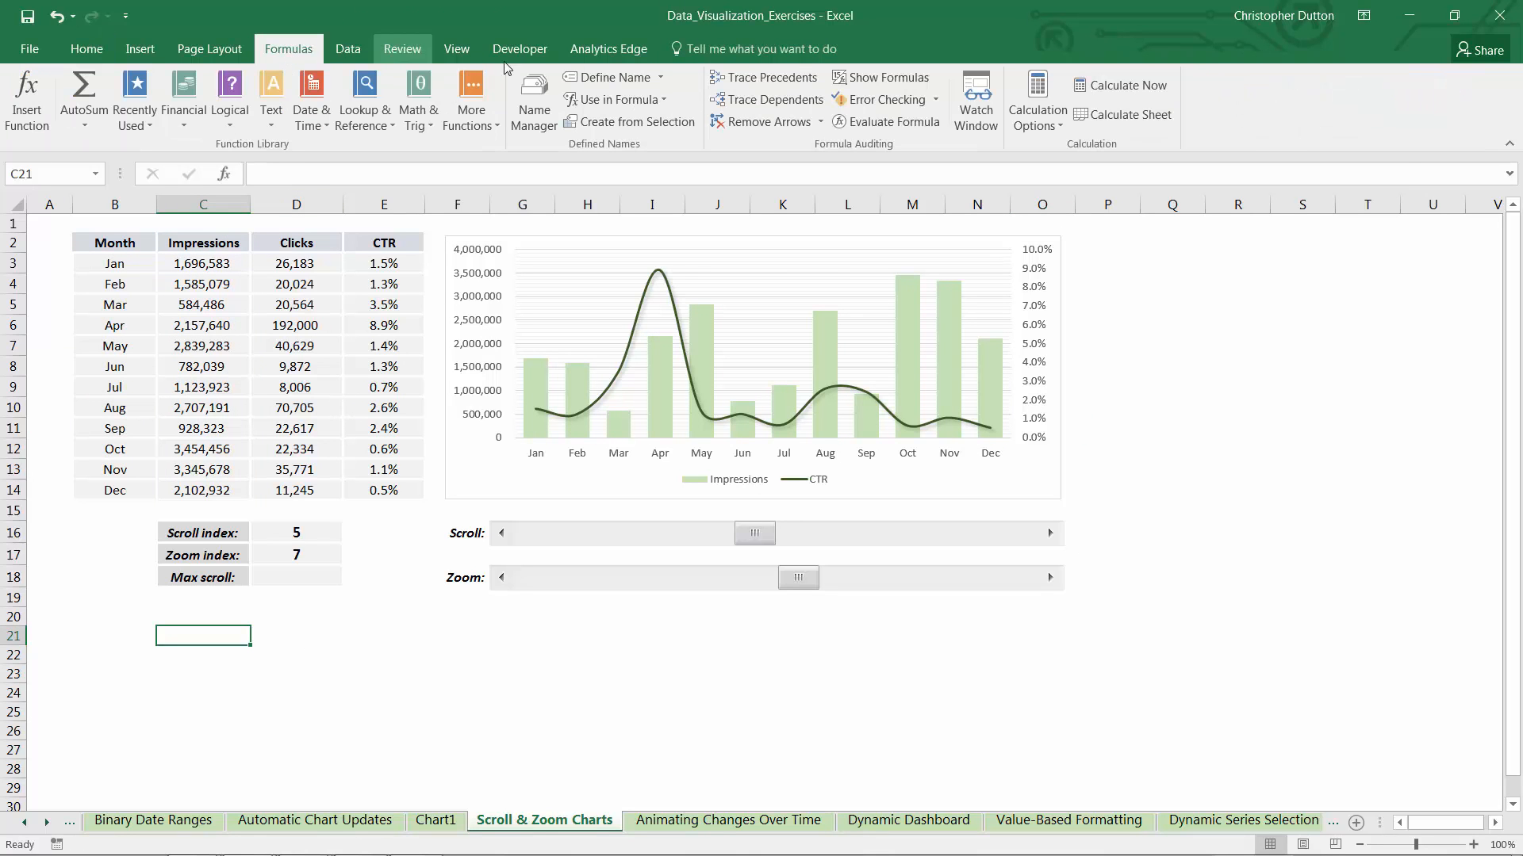
left_click(615, 77)
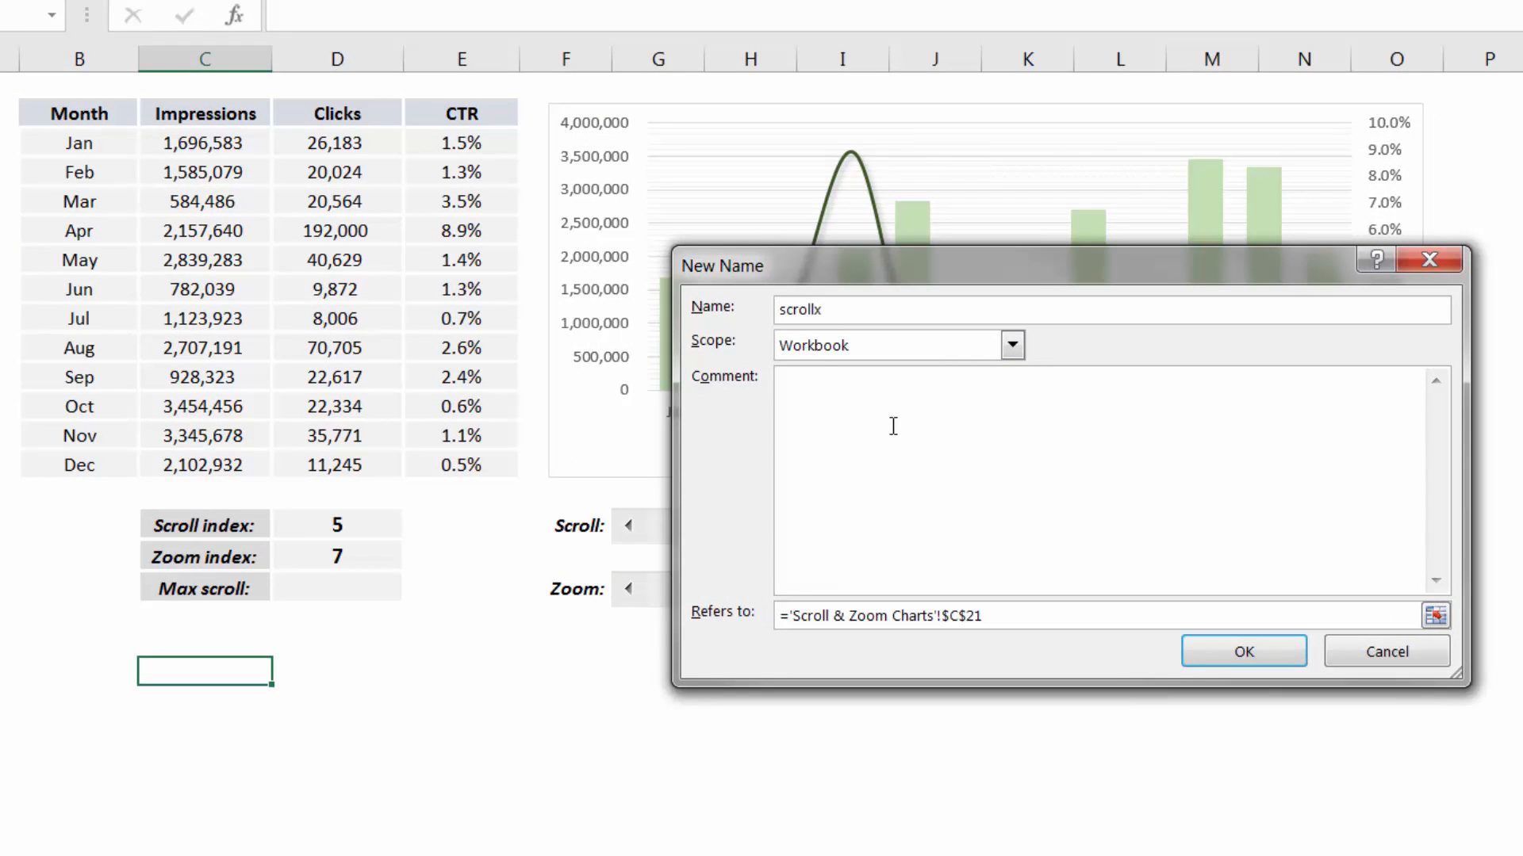
left_click_drag(789, 618, 992, 620)
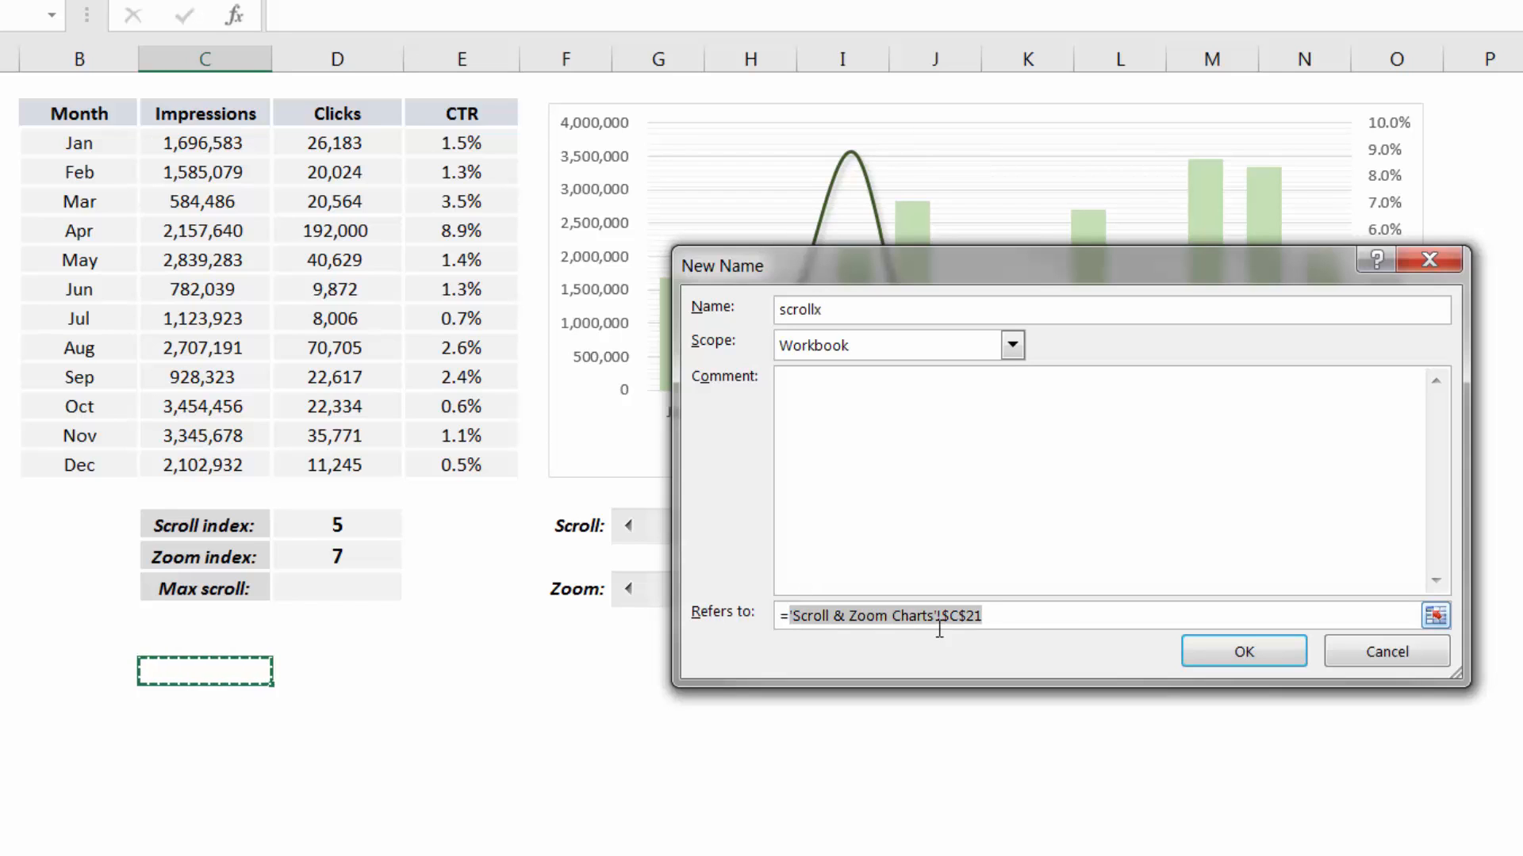
type("0")
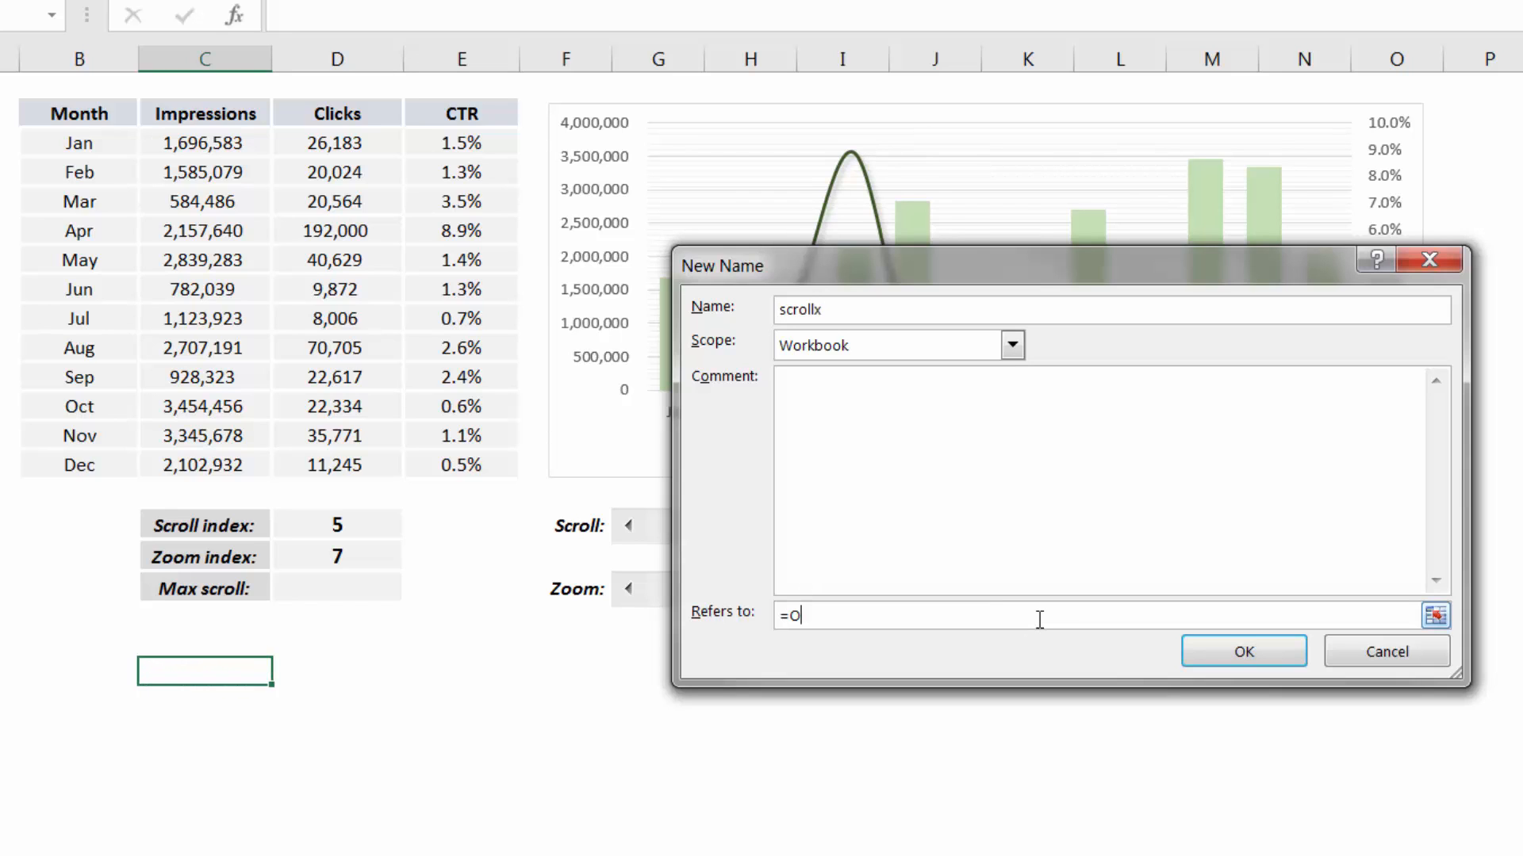
type("FFSET(")
left_click(60, 139)
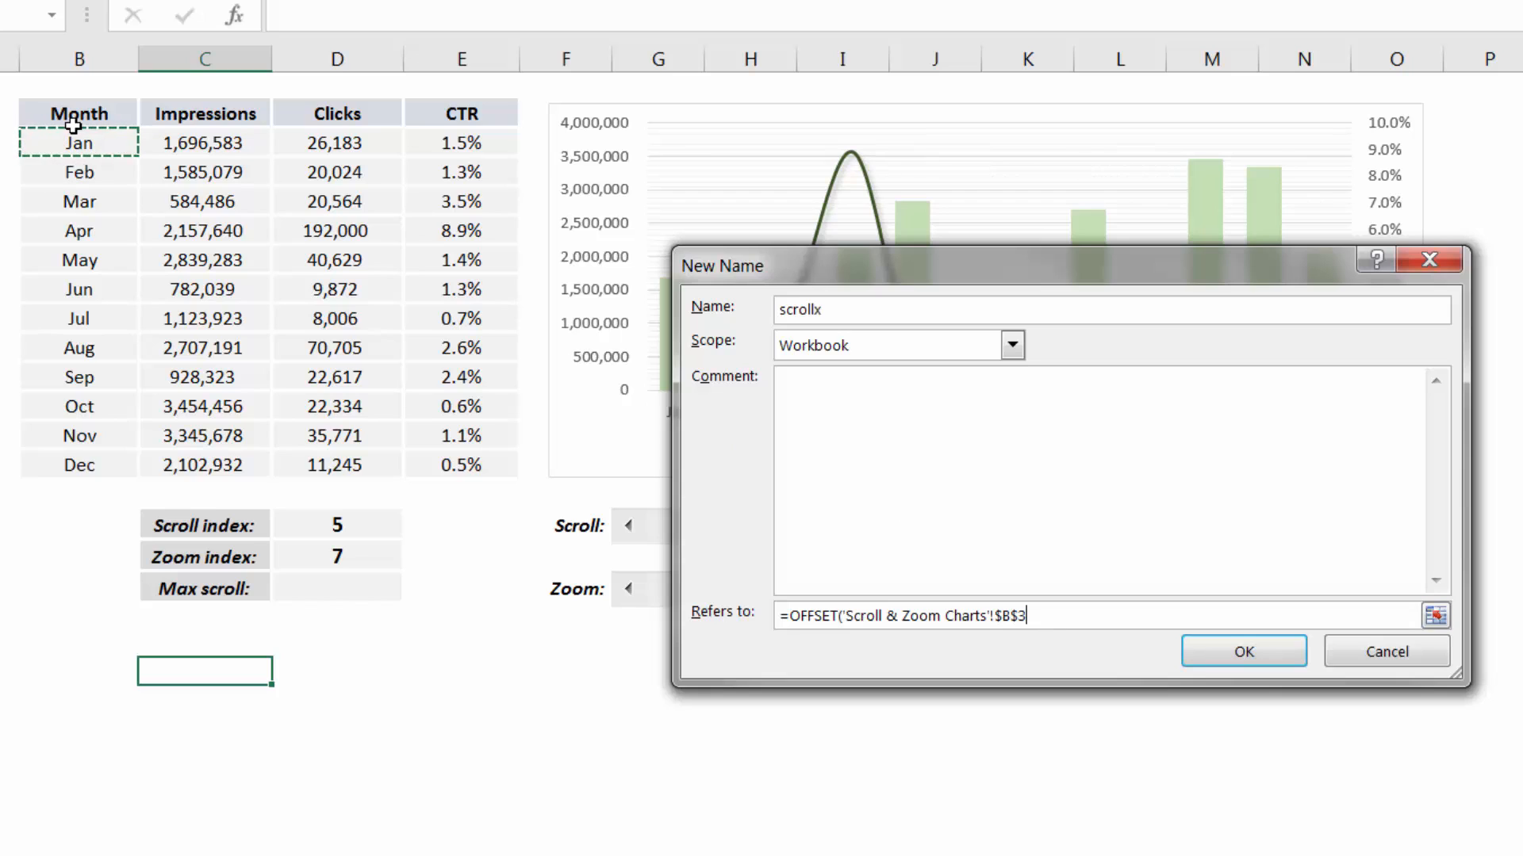
type(",")
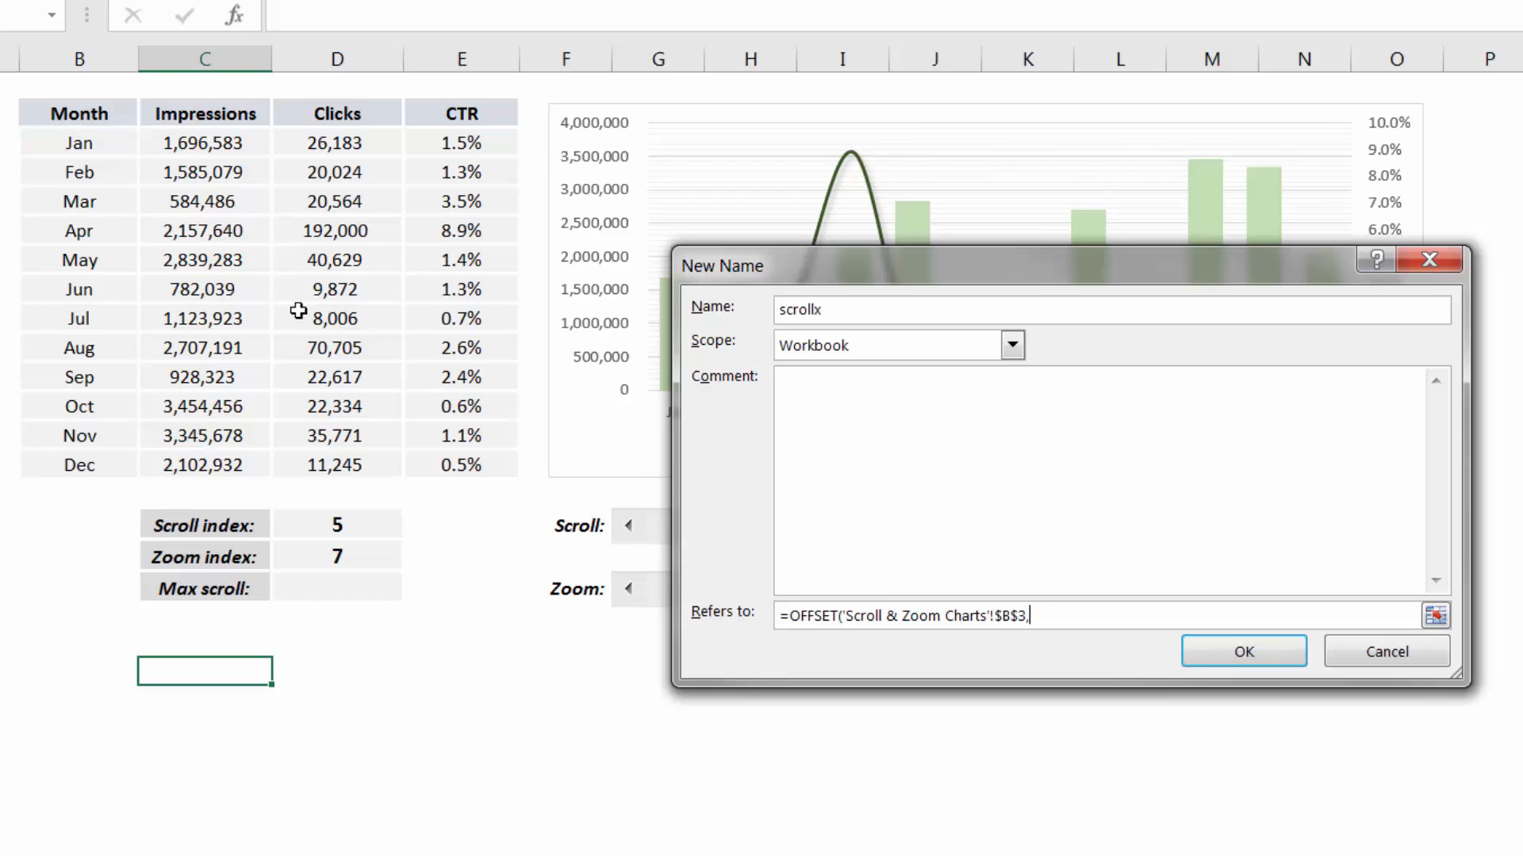
left_click(318, 525)
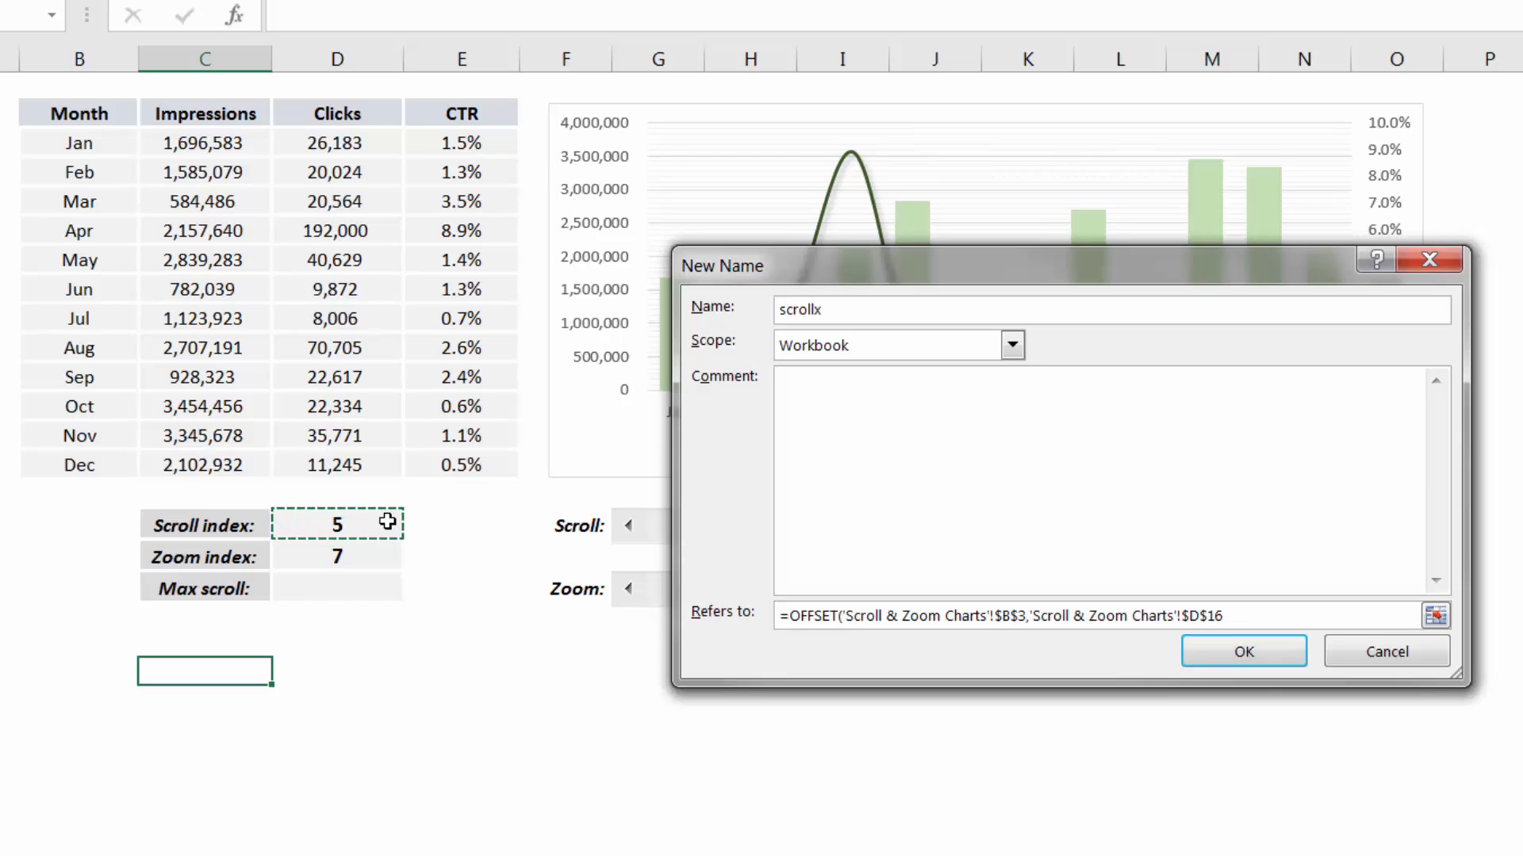
type(",0")
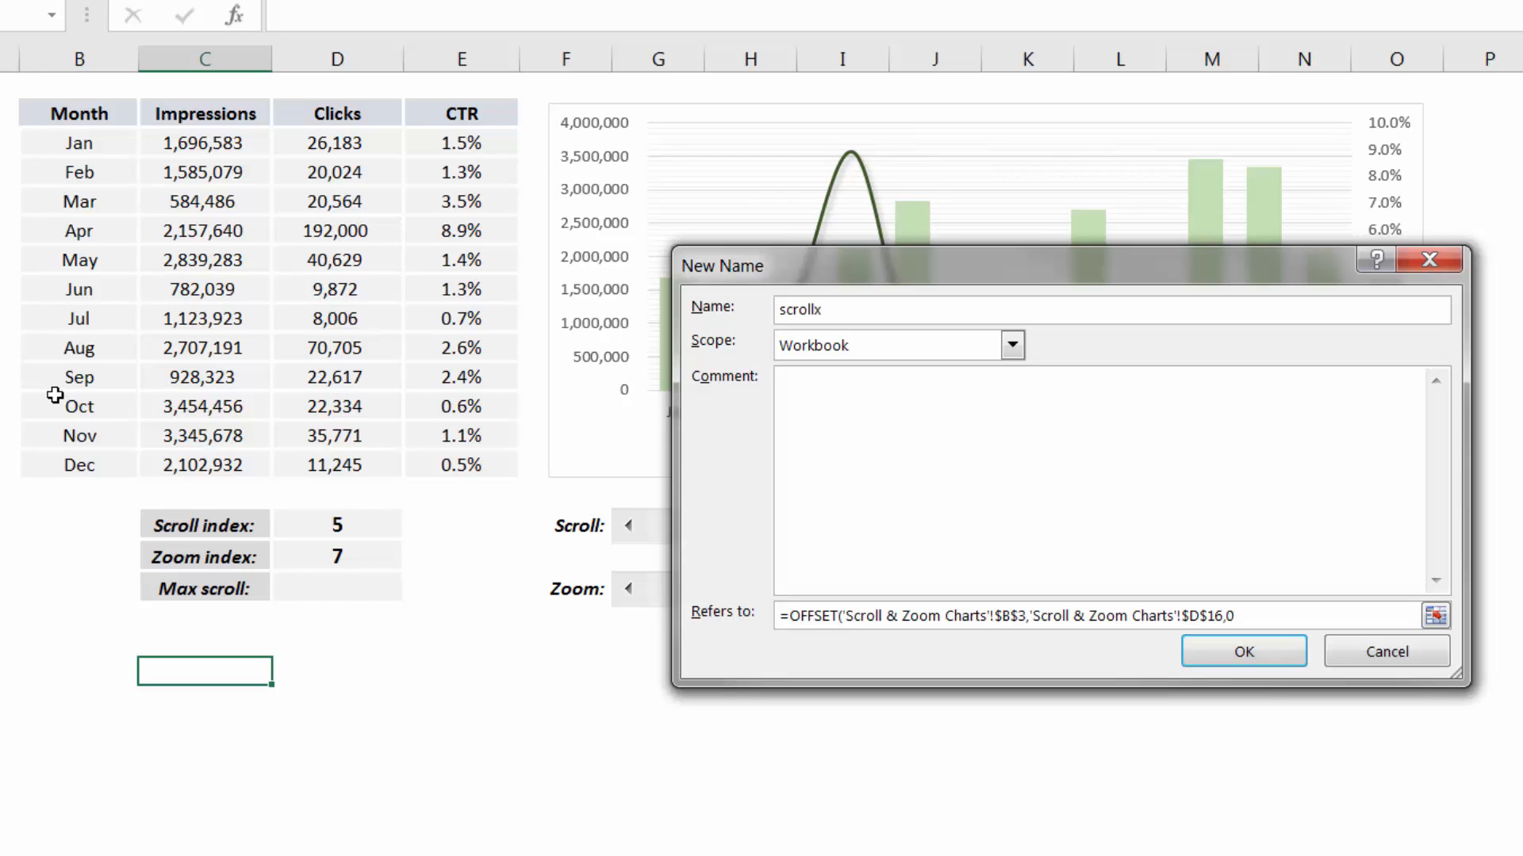
type(",")
left_click(362, 556)
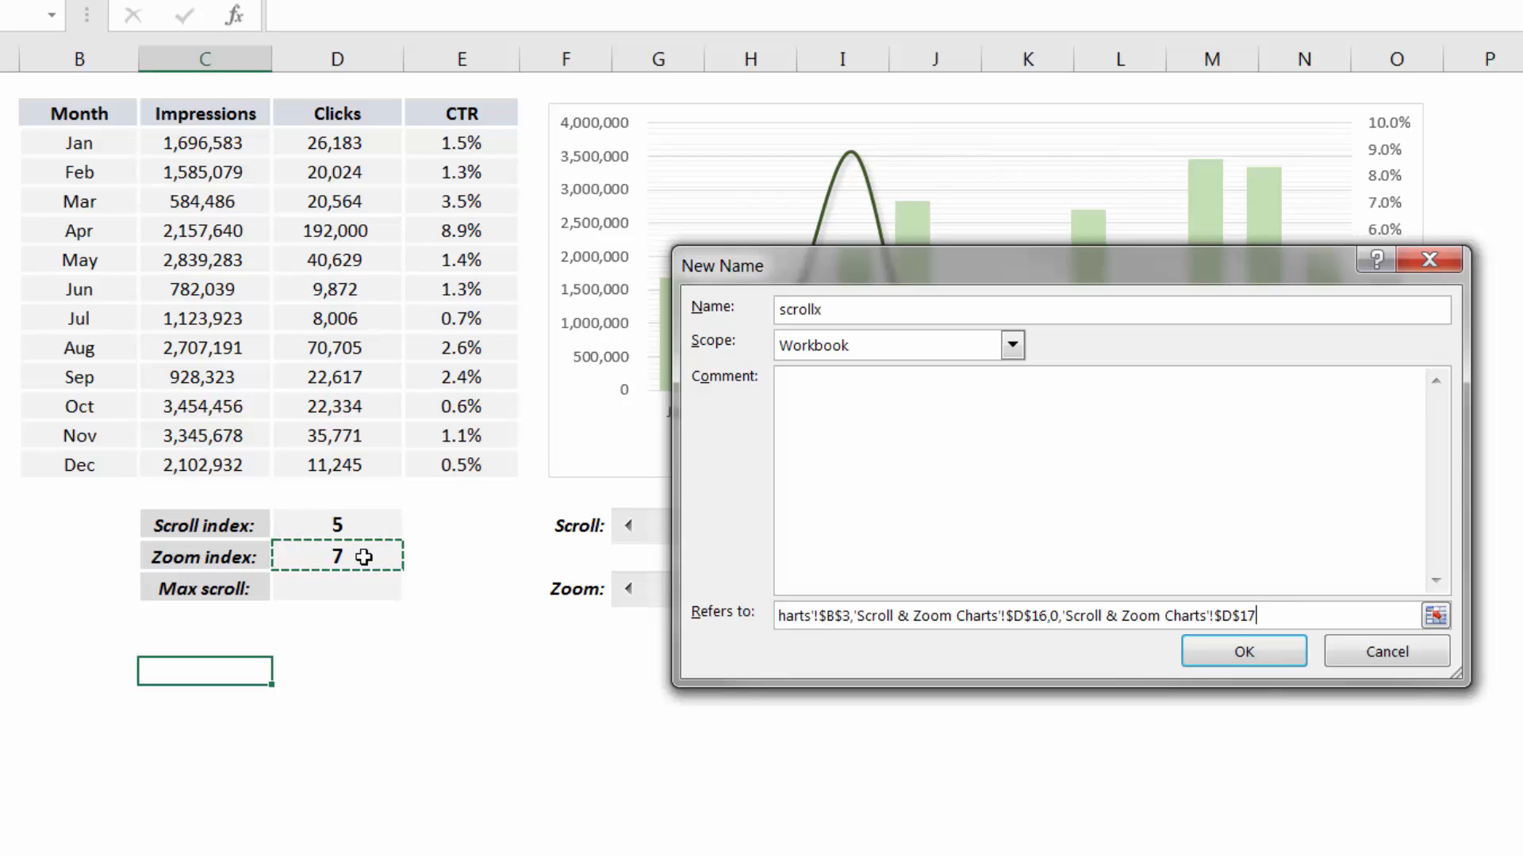
type(",1)")
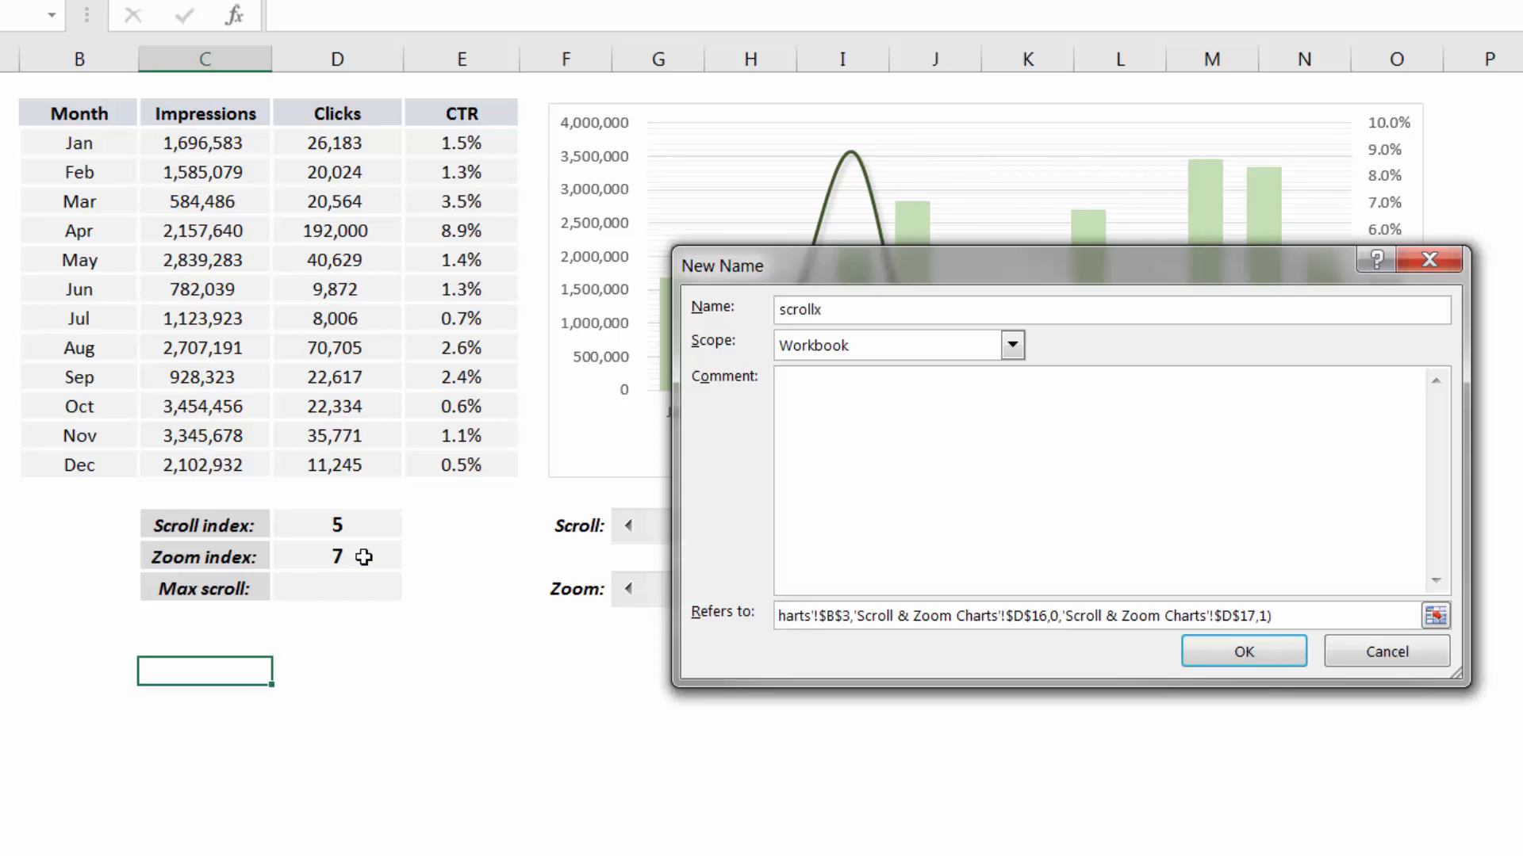
left_click(1208, 649)
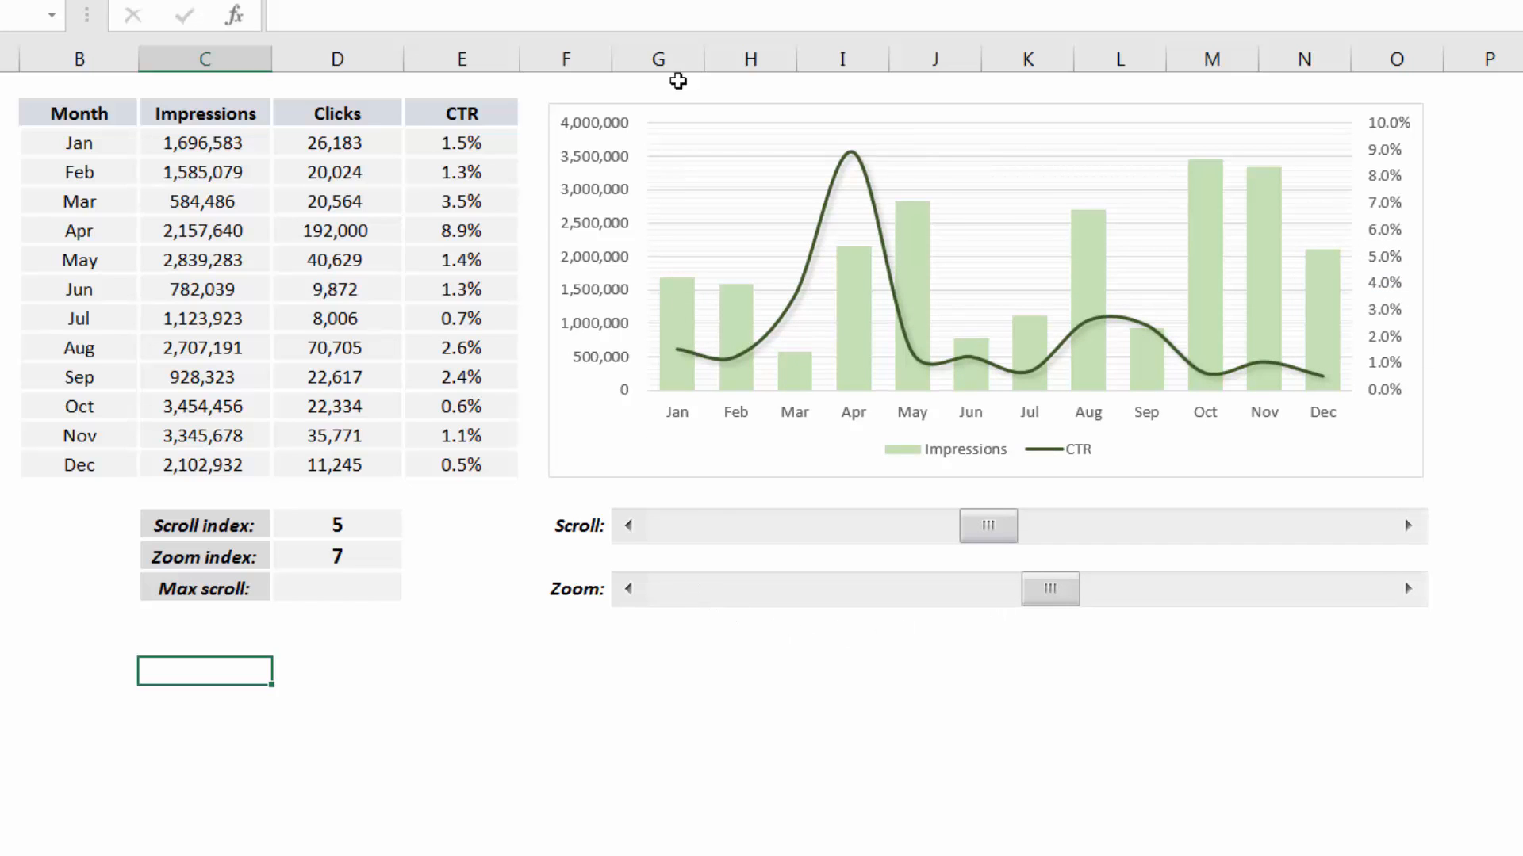
Define the workbook name scrolly as an absolute OFFSET from C3 by D16 rows and 0 columns, with height D17 and width 1
left_click(816, 1)
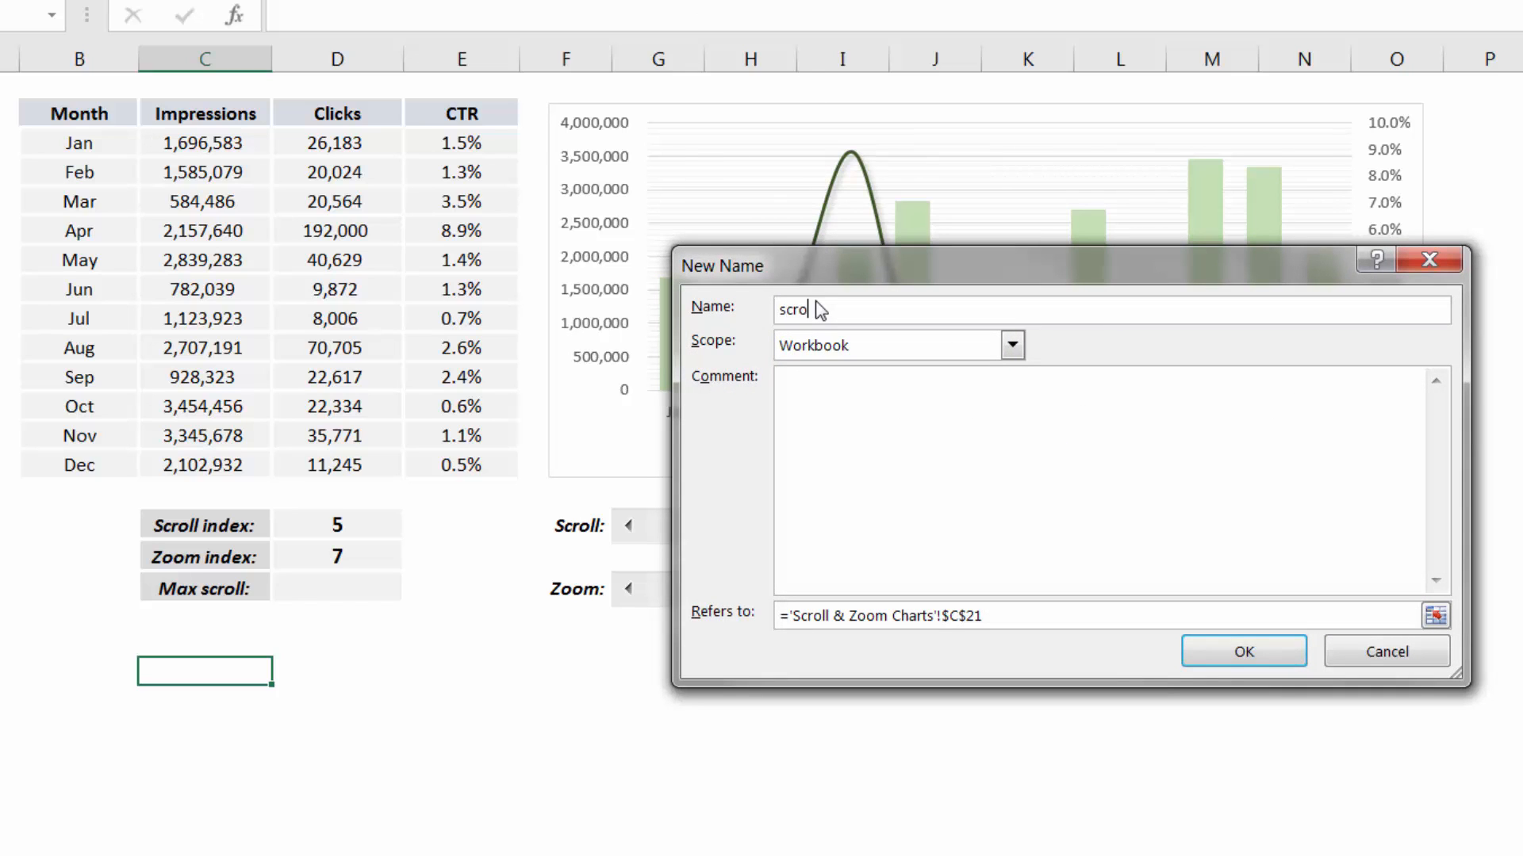
type("scrolly")
left_click_drag(982, 616, 783, 619)
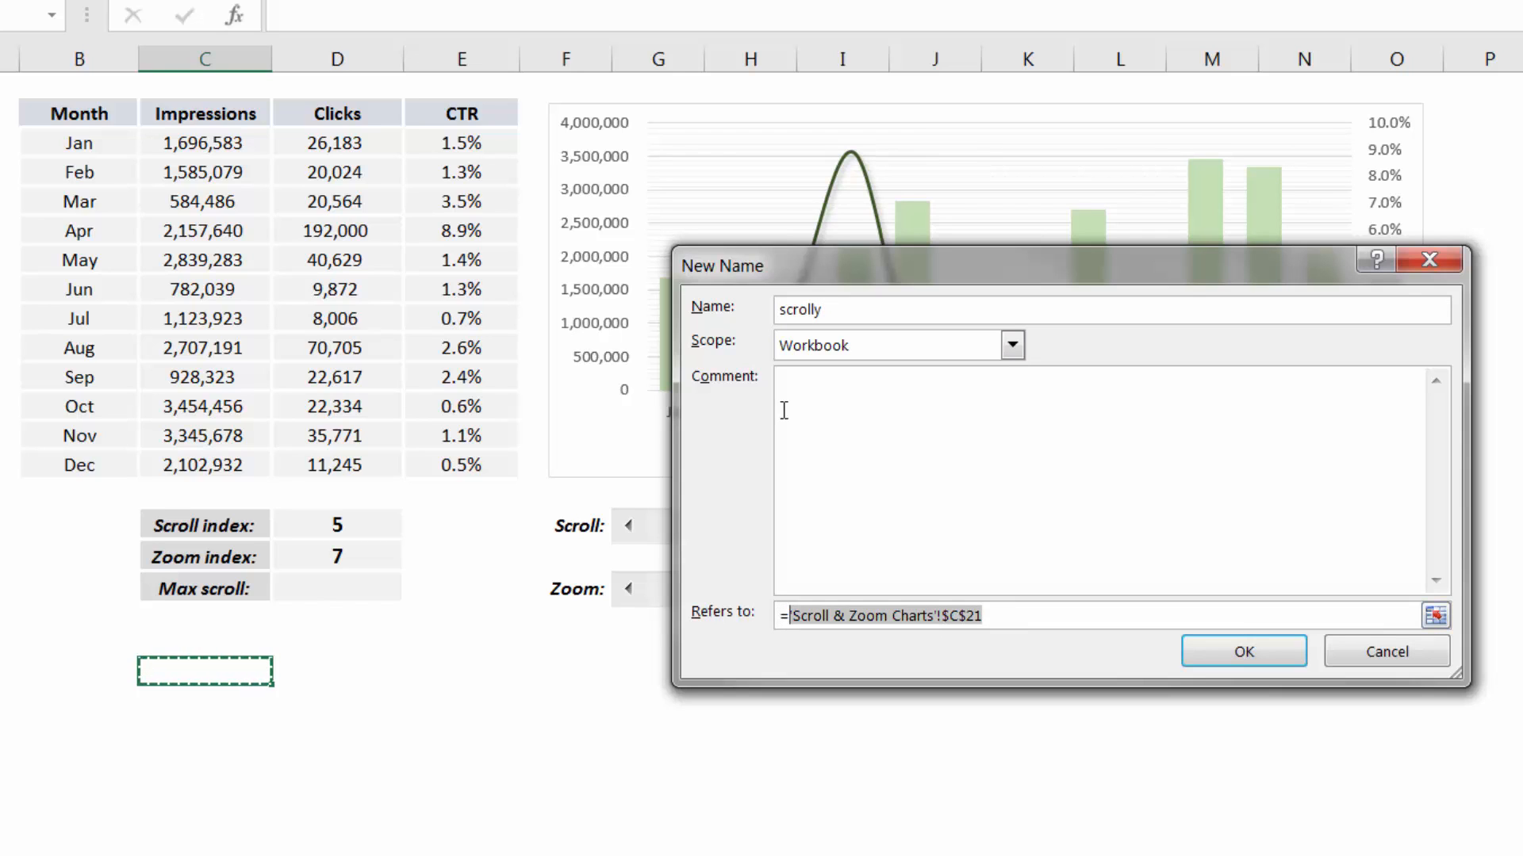
type("=OFFSET(")
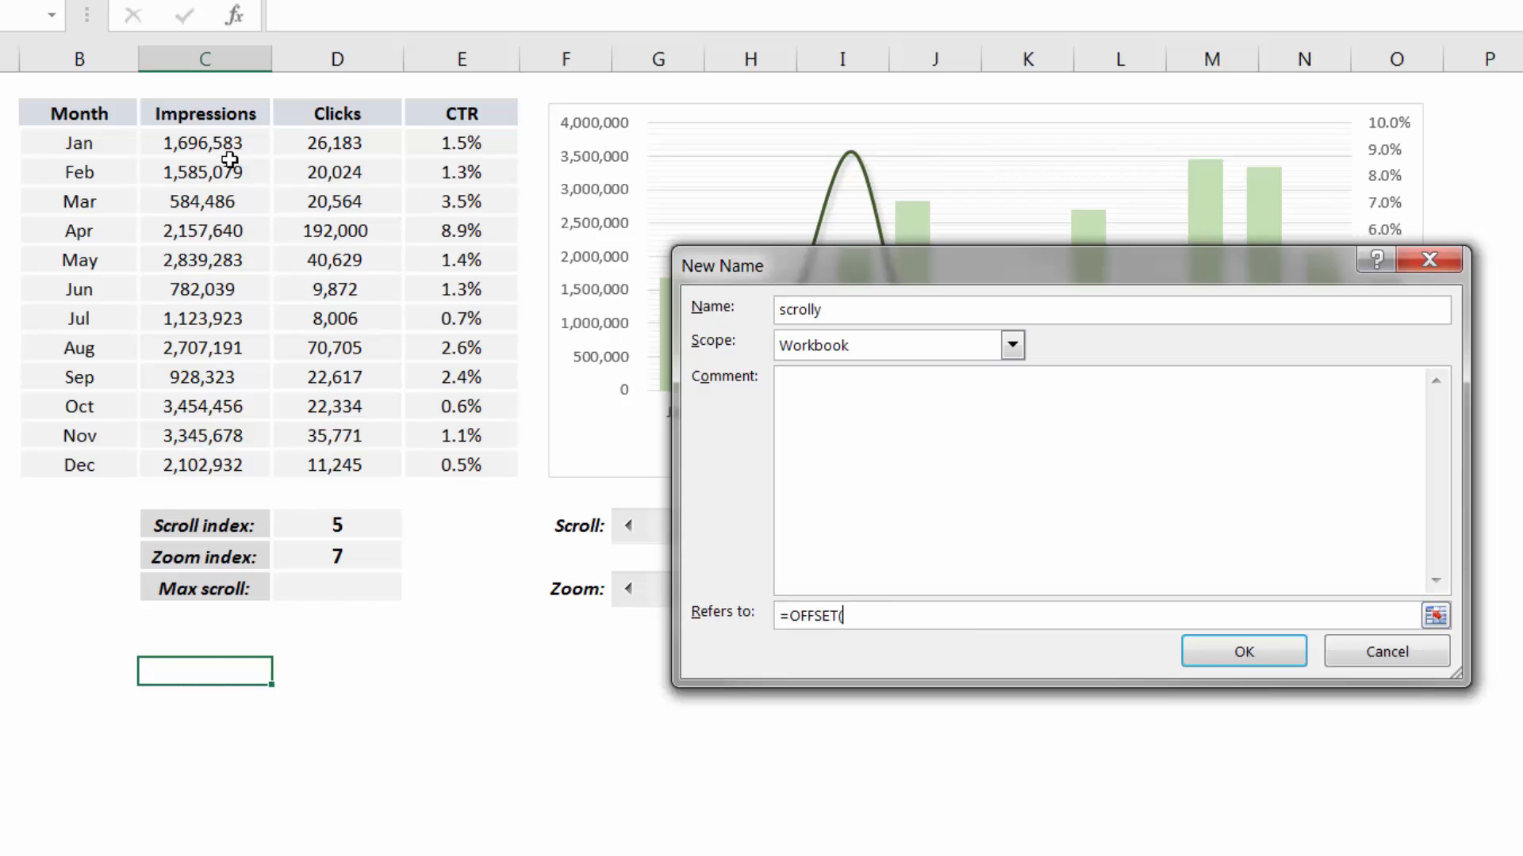
left_click(196, 143)
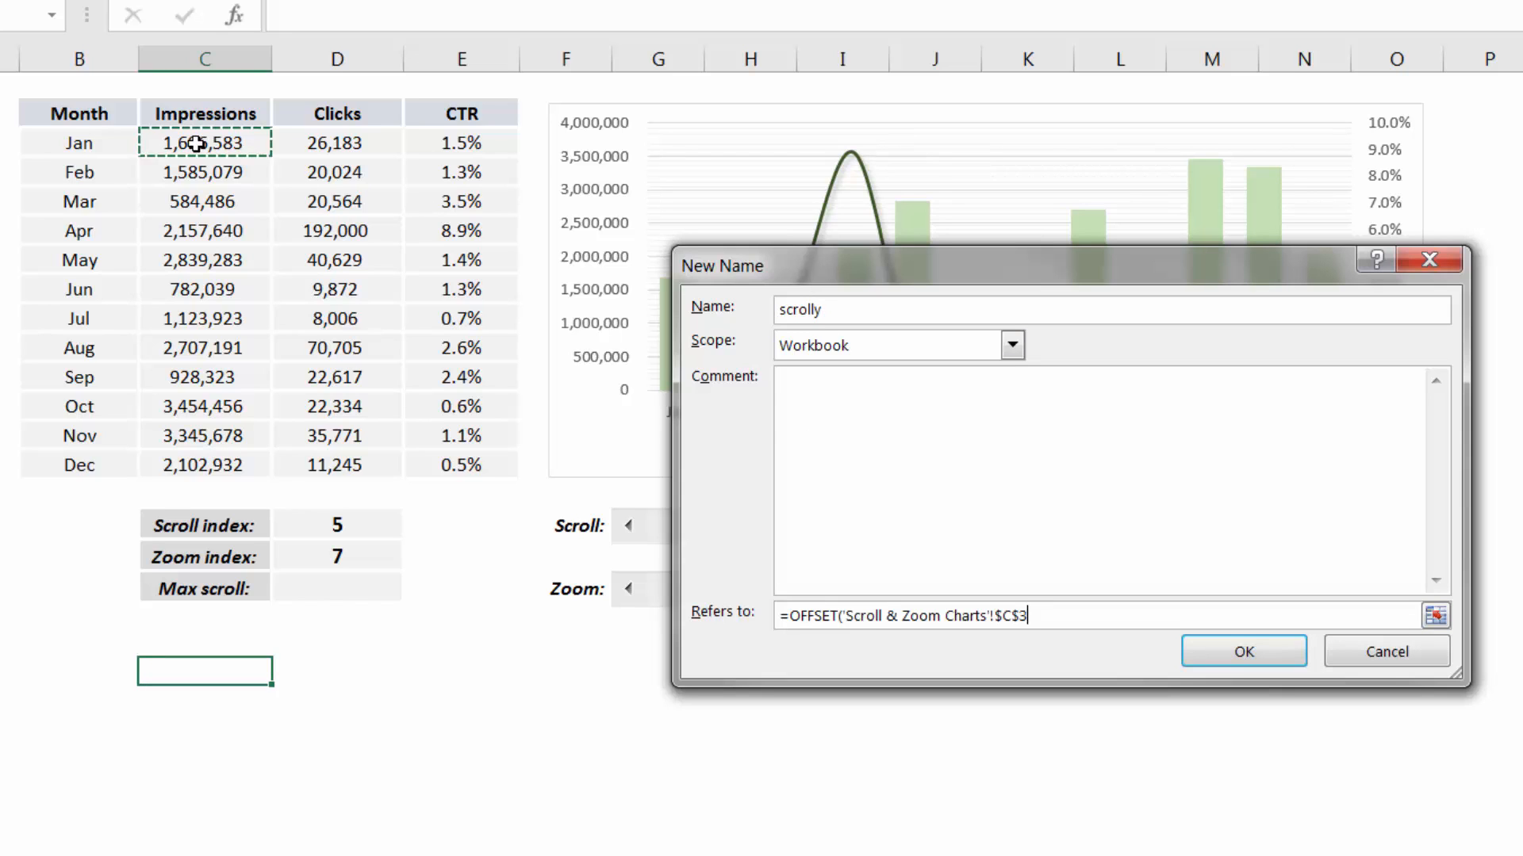
type(",")
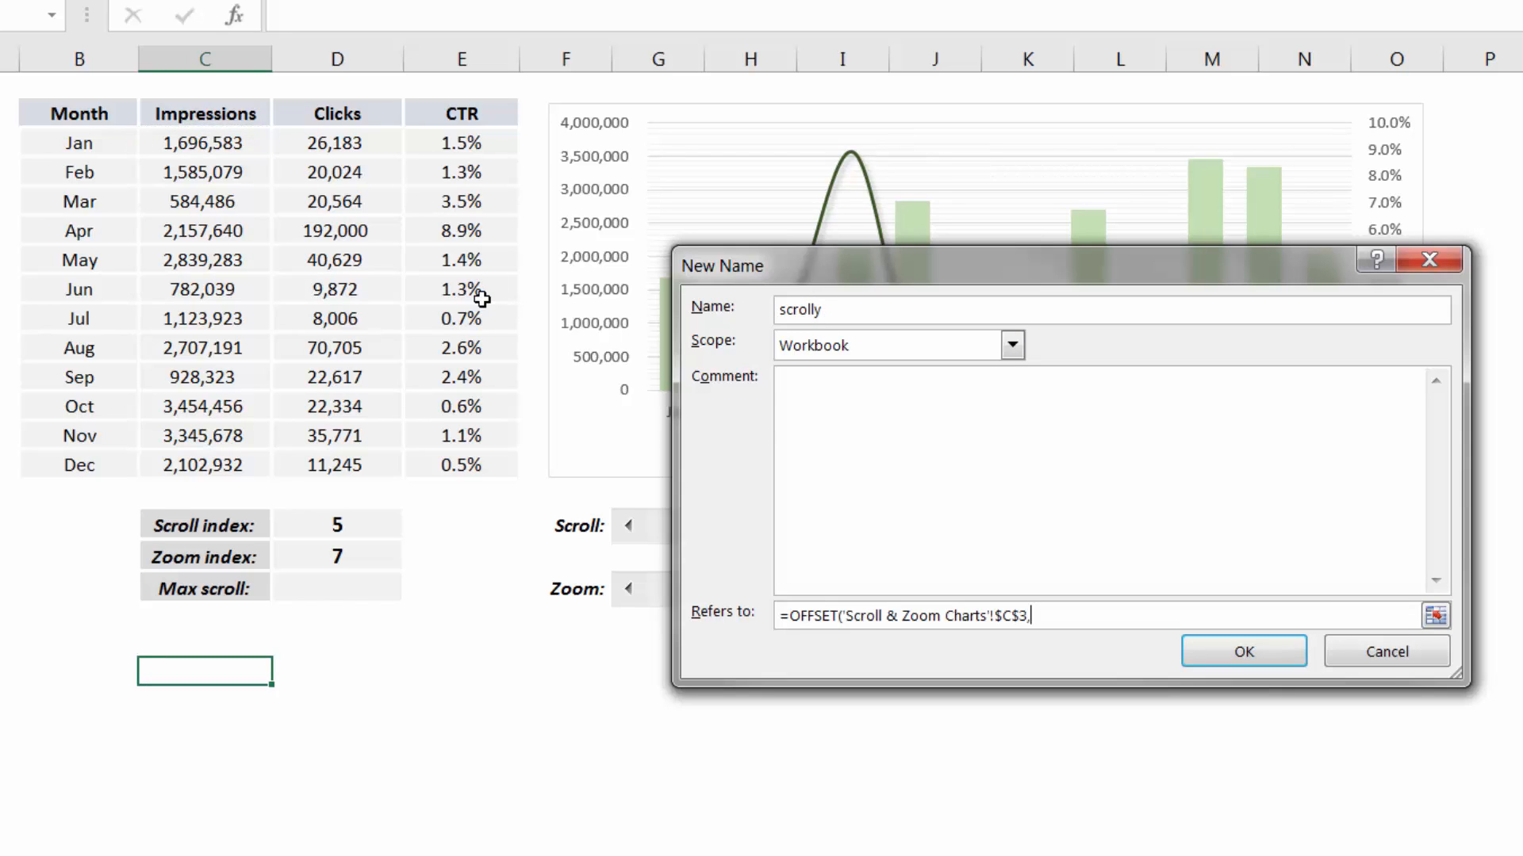
left_click(332, 527)
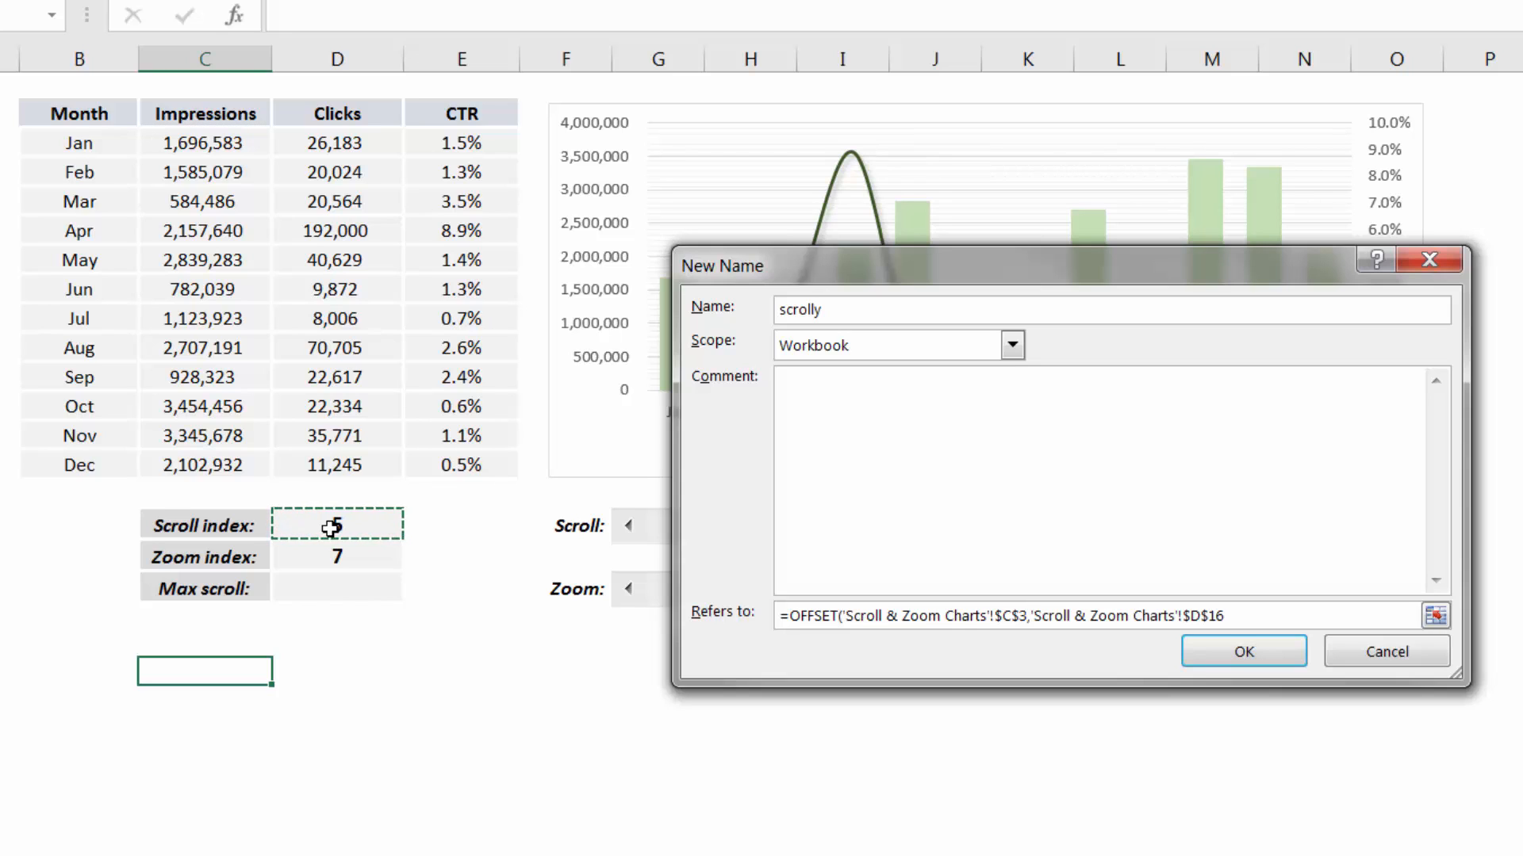
type(",")
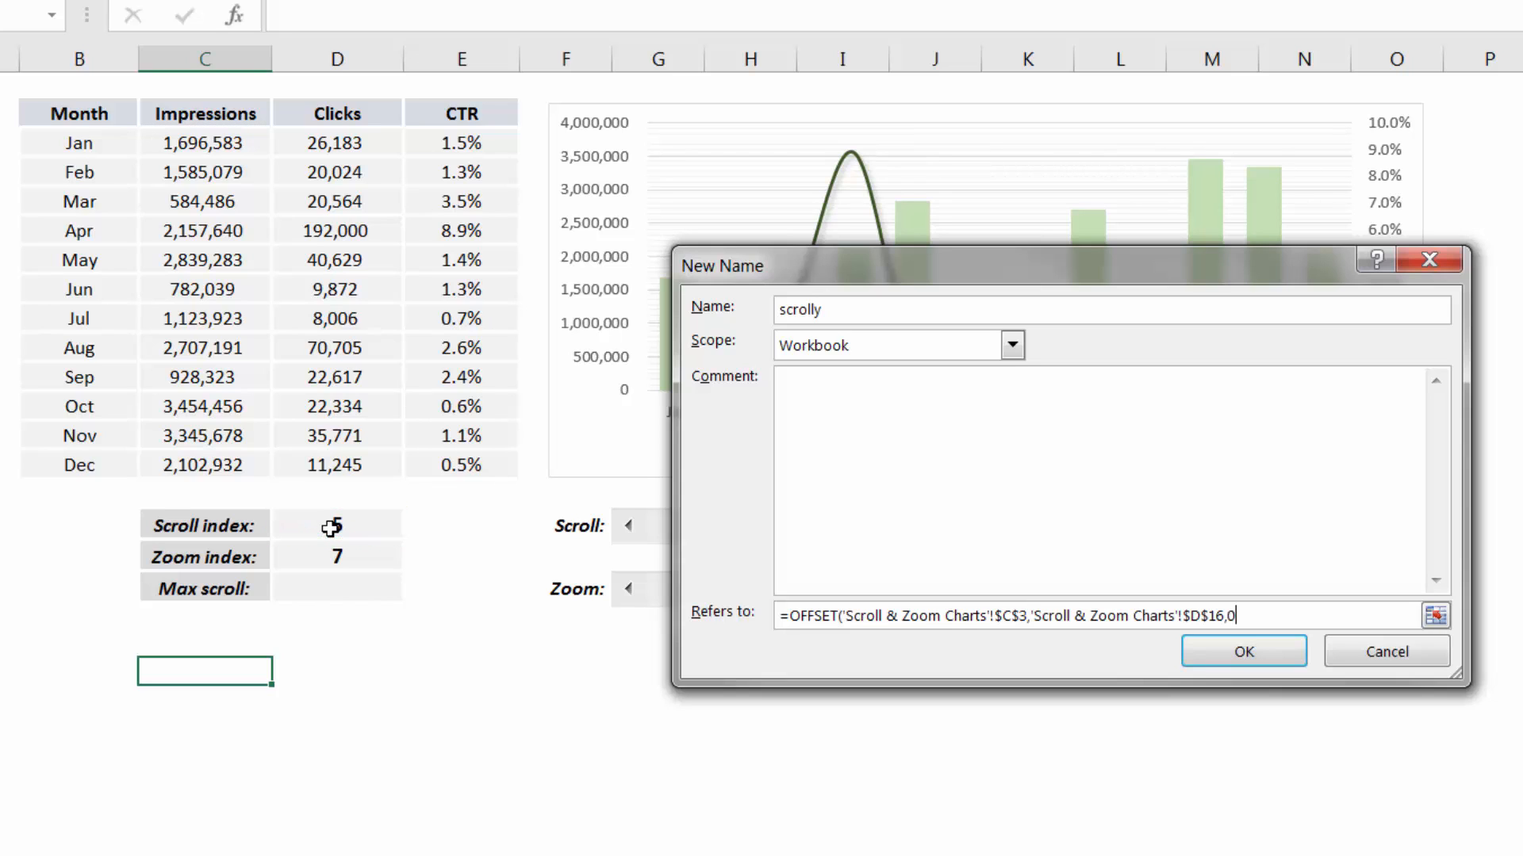
type("0,")
left_click(304, 555)
type(",")
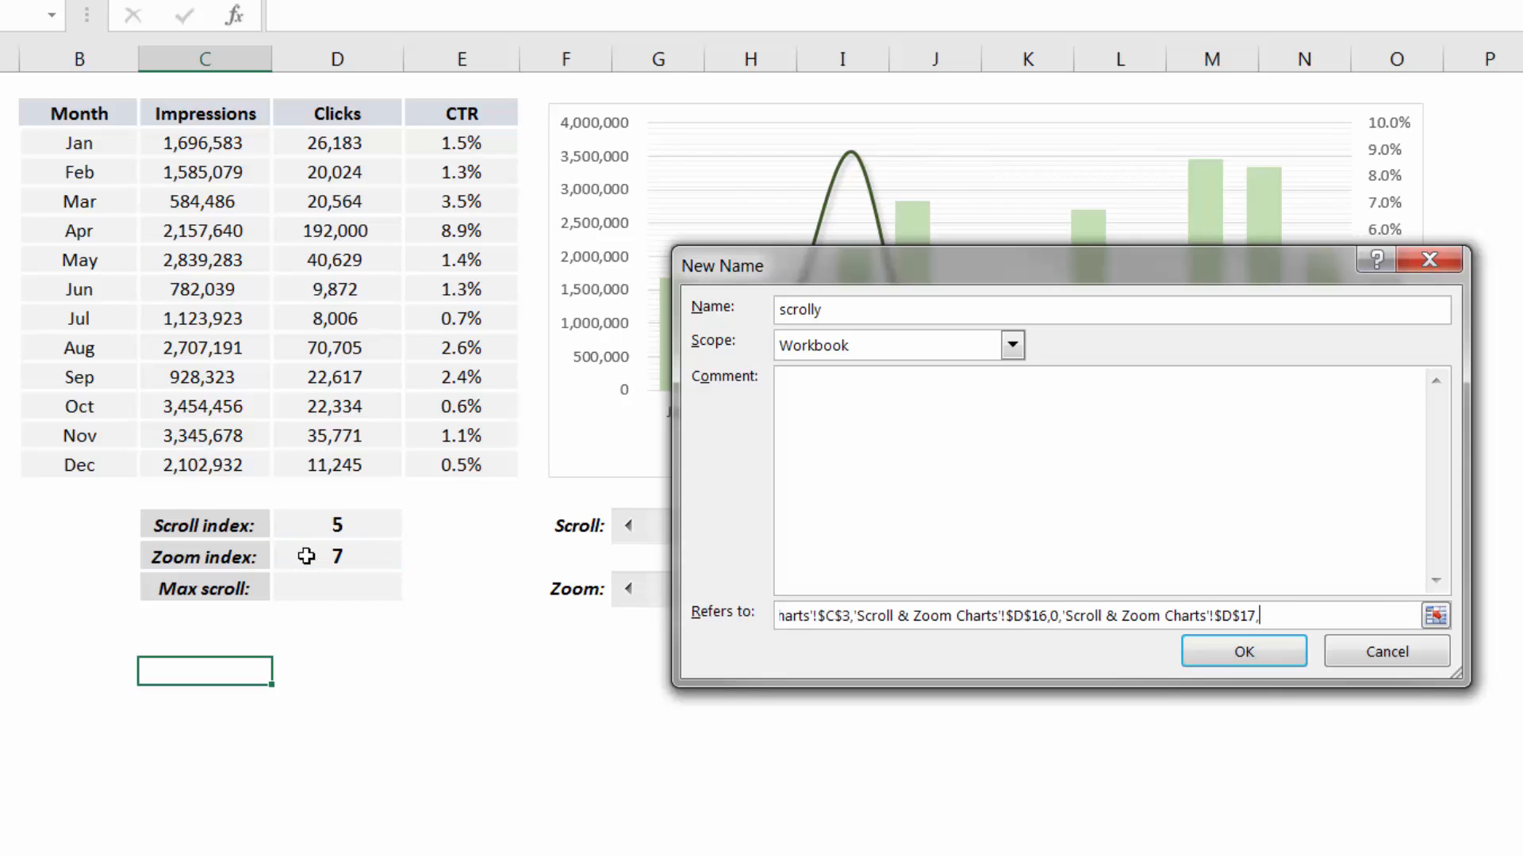
type("1)")
left_click(1215, 642)
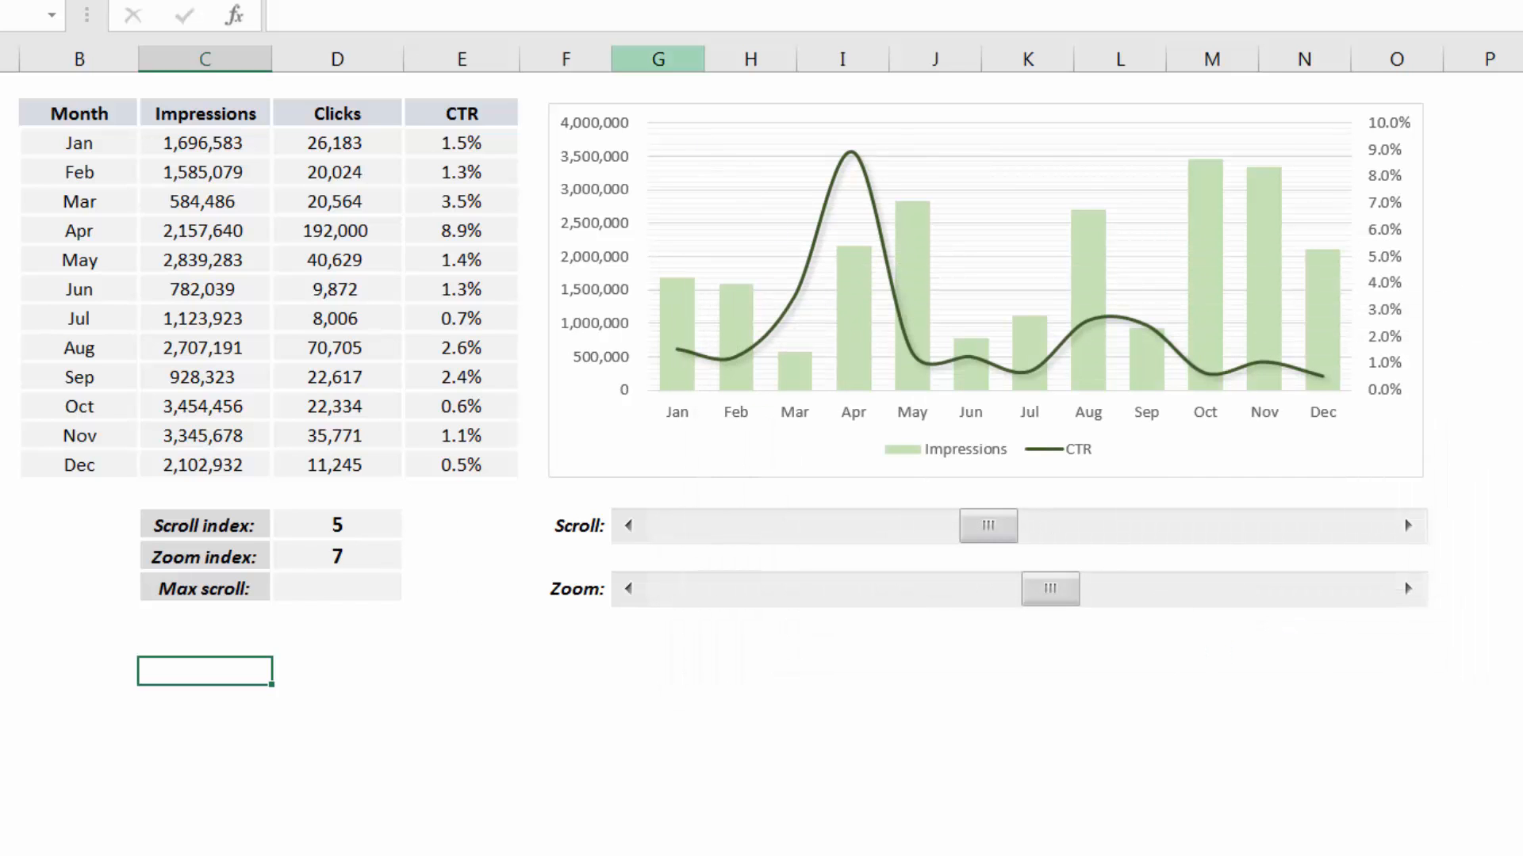
Define the workbook name scrolly2 as an absolute OFFSET from E3 by D16 rows and 0 columns, with height D17 and width 1
left_click(705, 2)
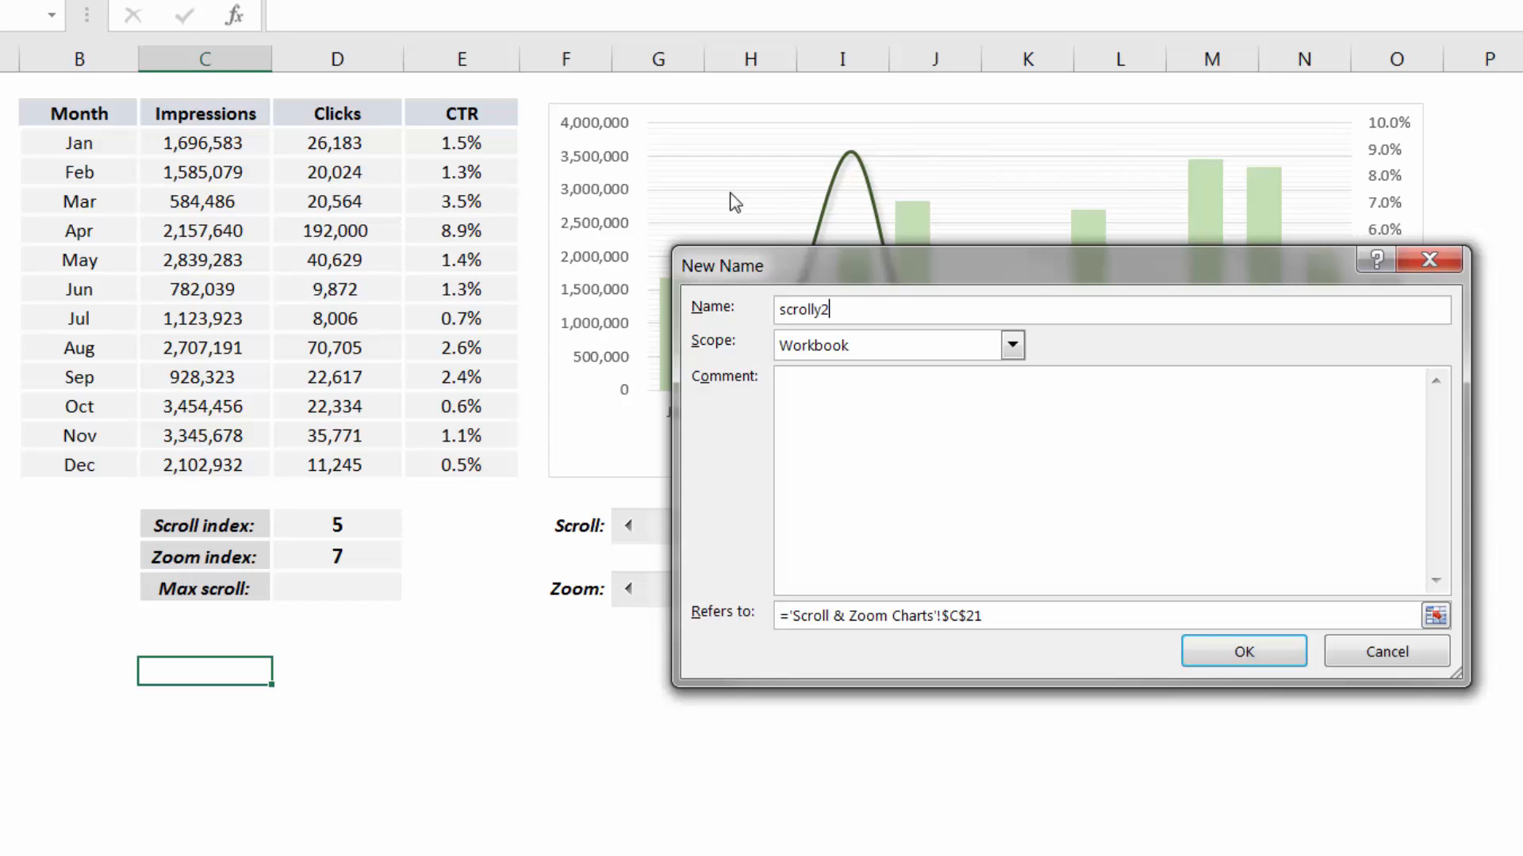
left_click_drag(796, 621, 1023, 621)
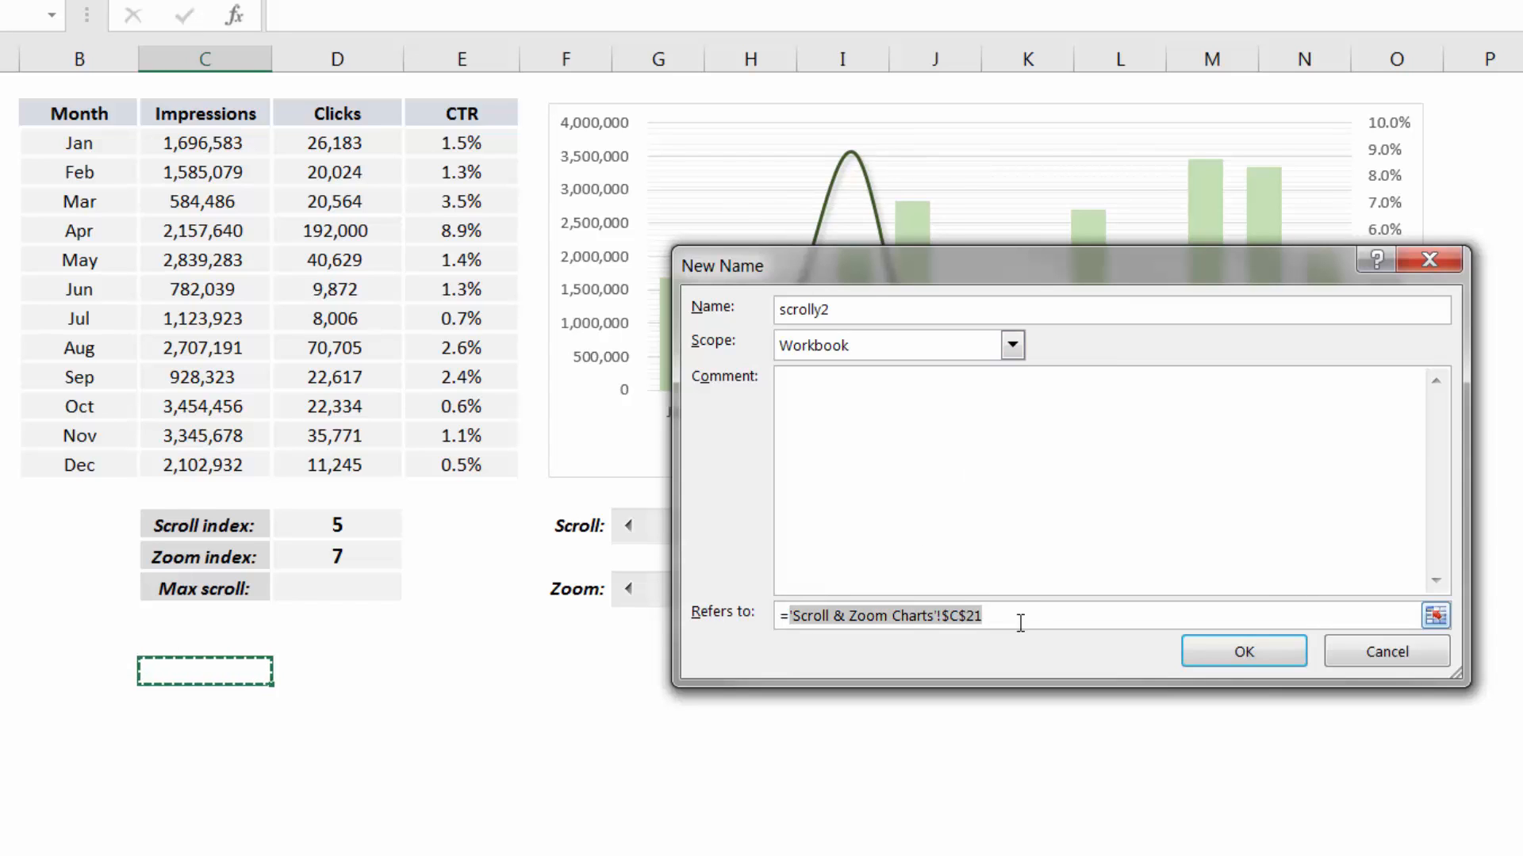
type("=OFFSET(")
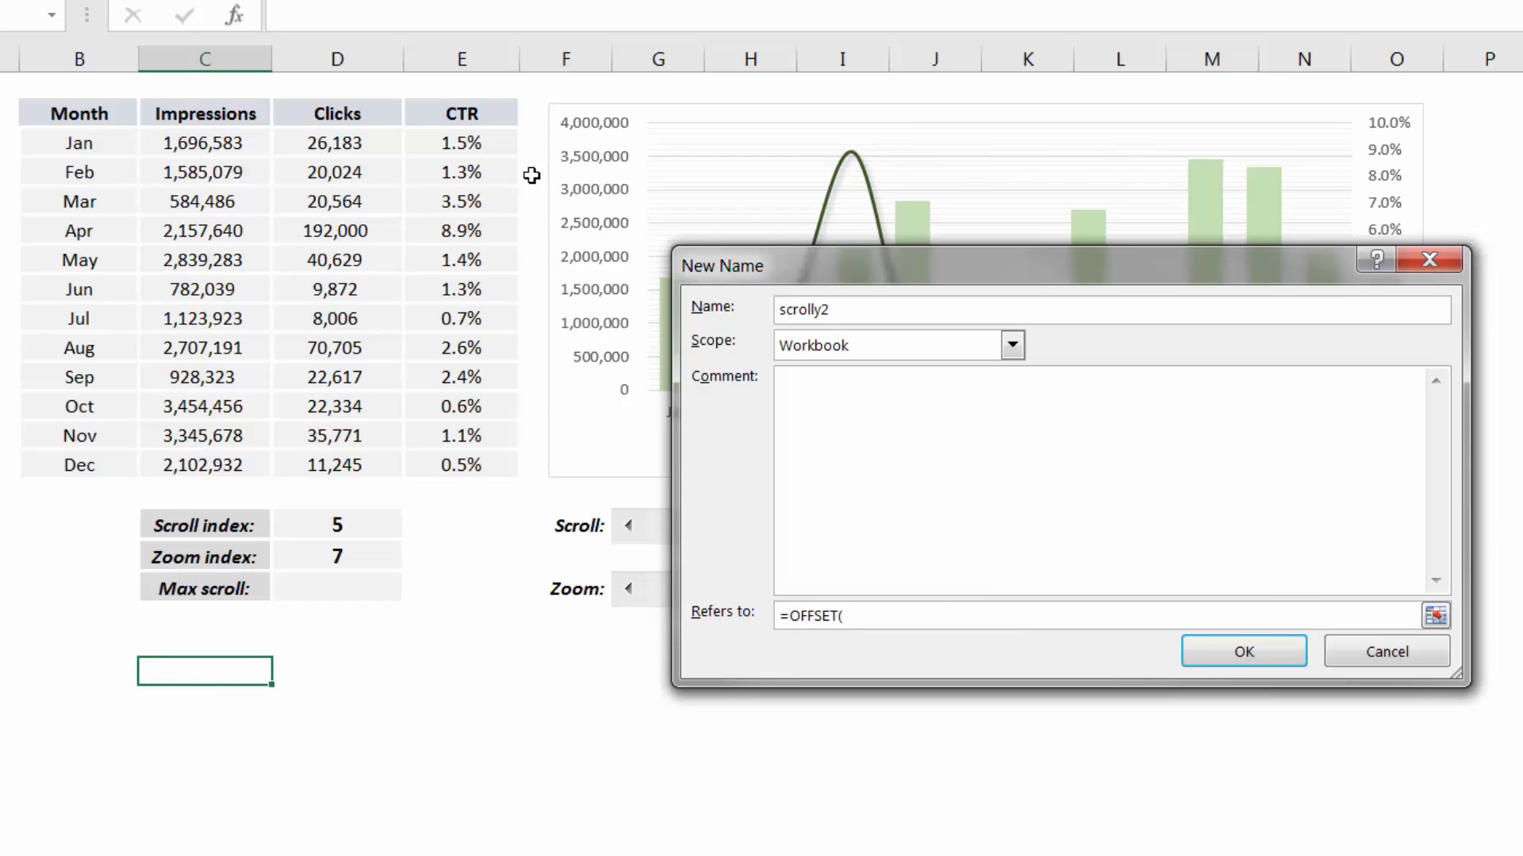
left_click(481, 144)
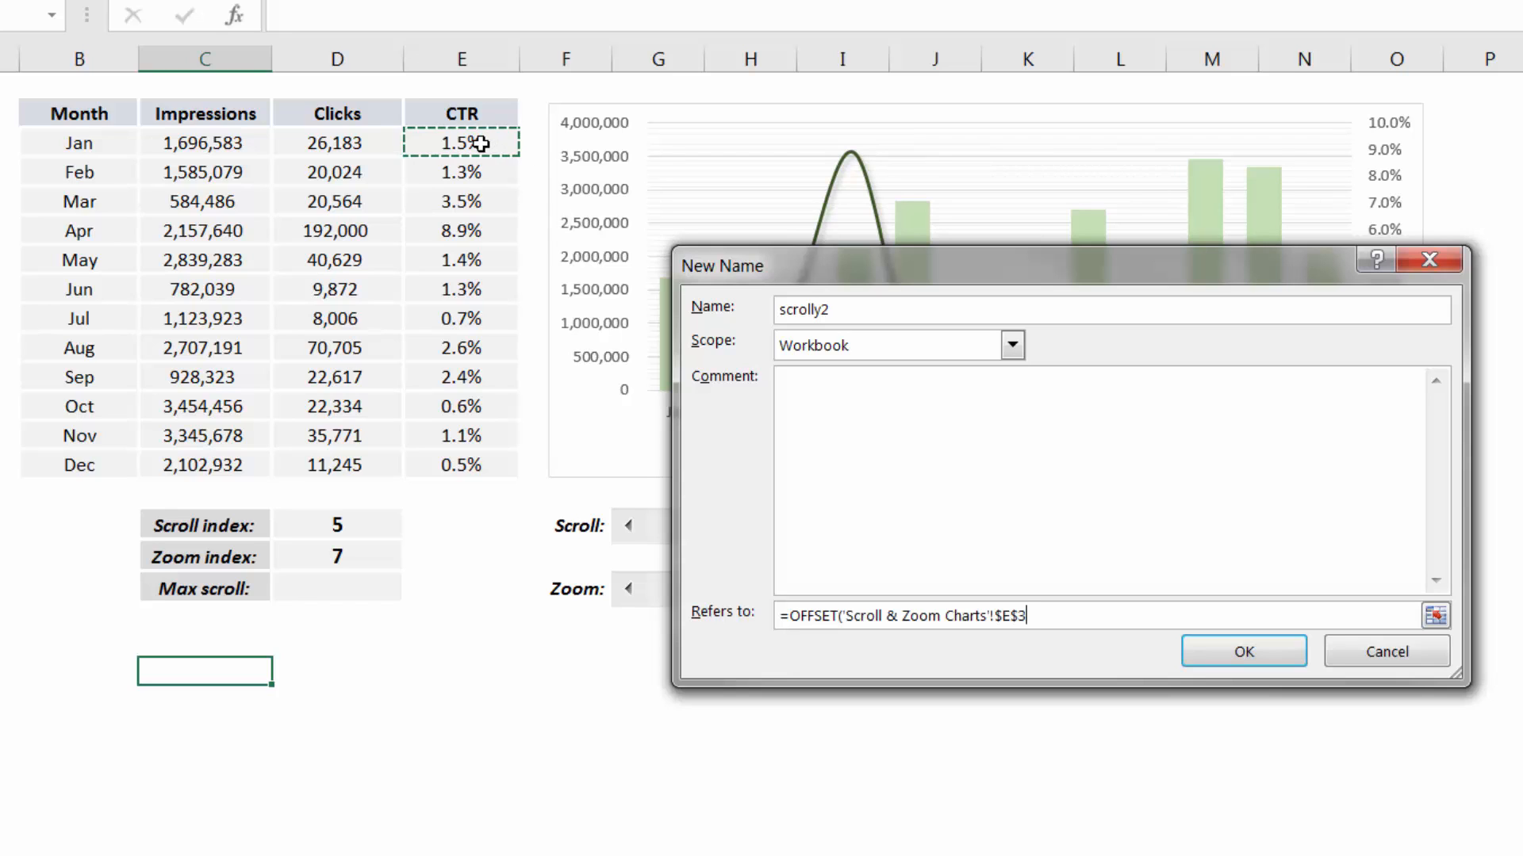
type(",'Scroll & Zoom Charts'!$D$16")
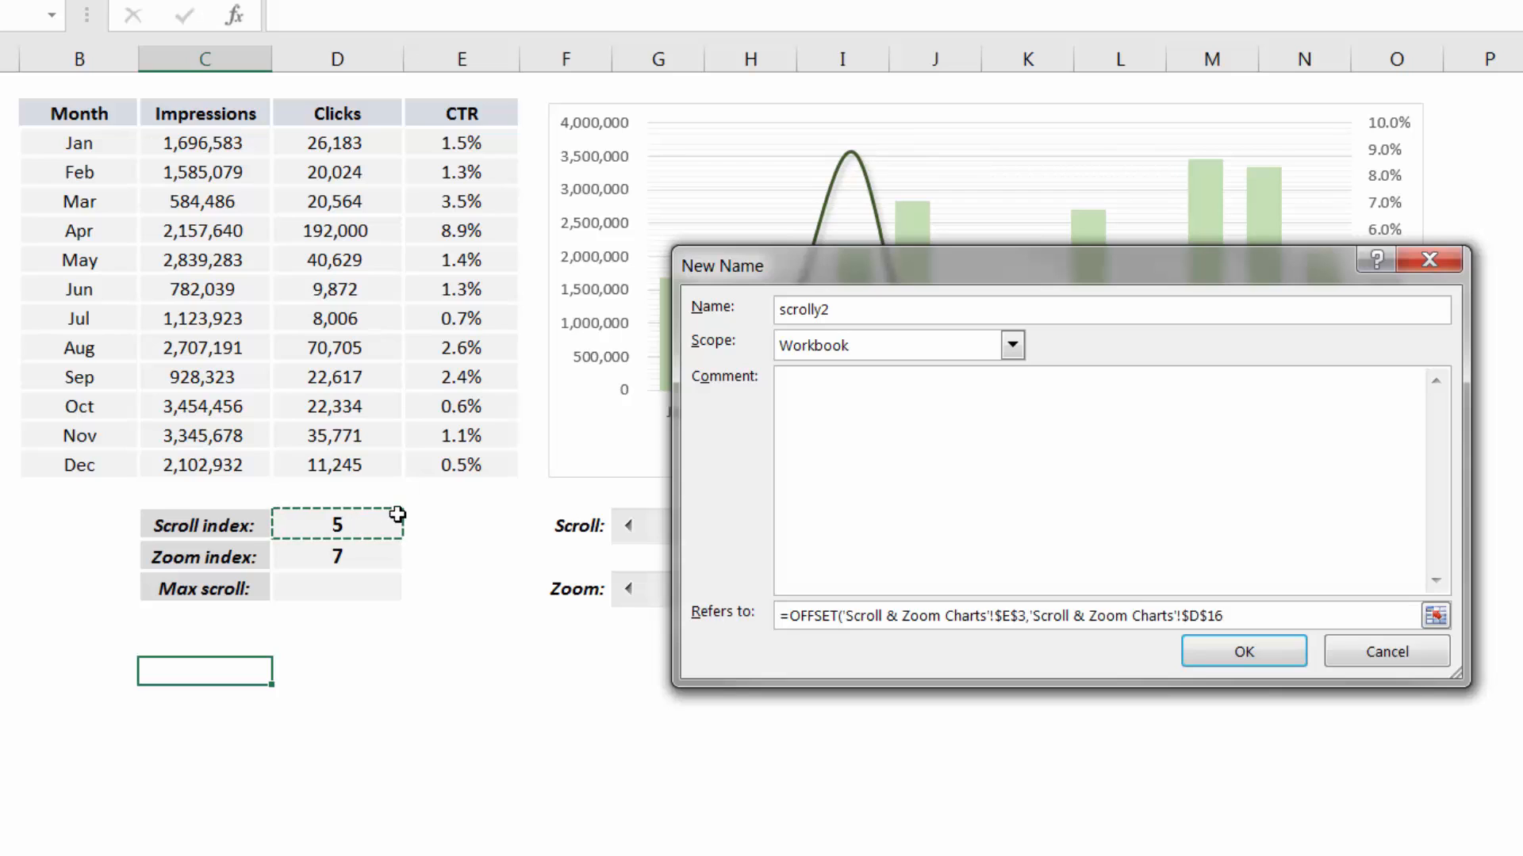
type(",0,")
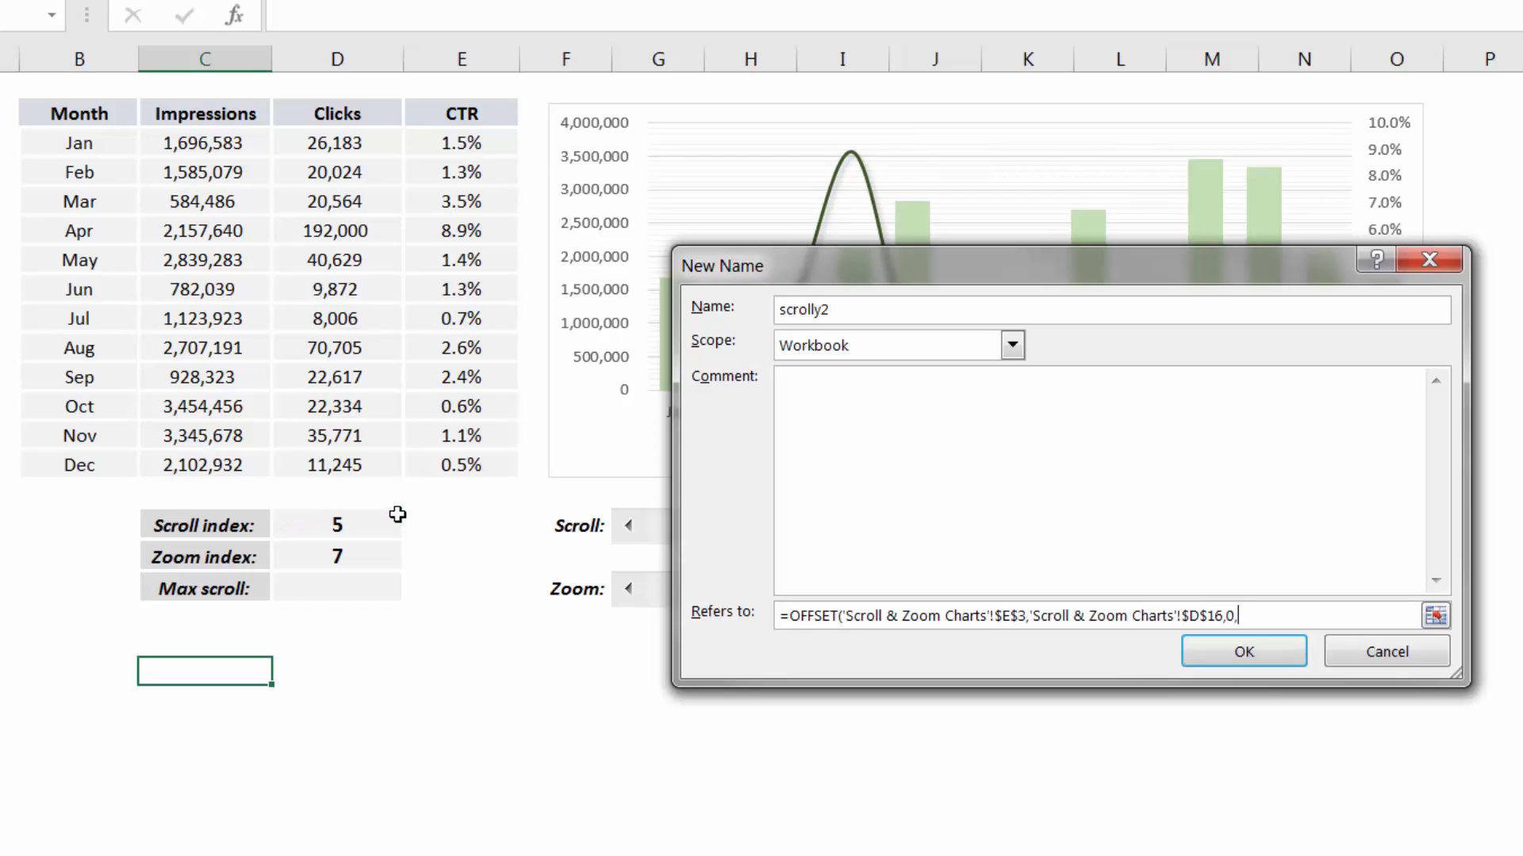
left_click(356, 559)
type(",'Scroll & Zoom Charts'!$D$17")
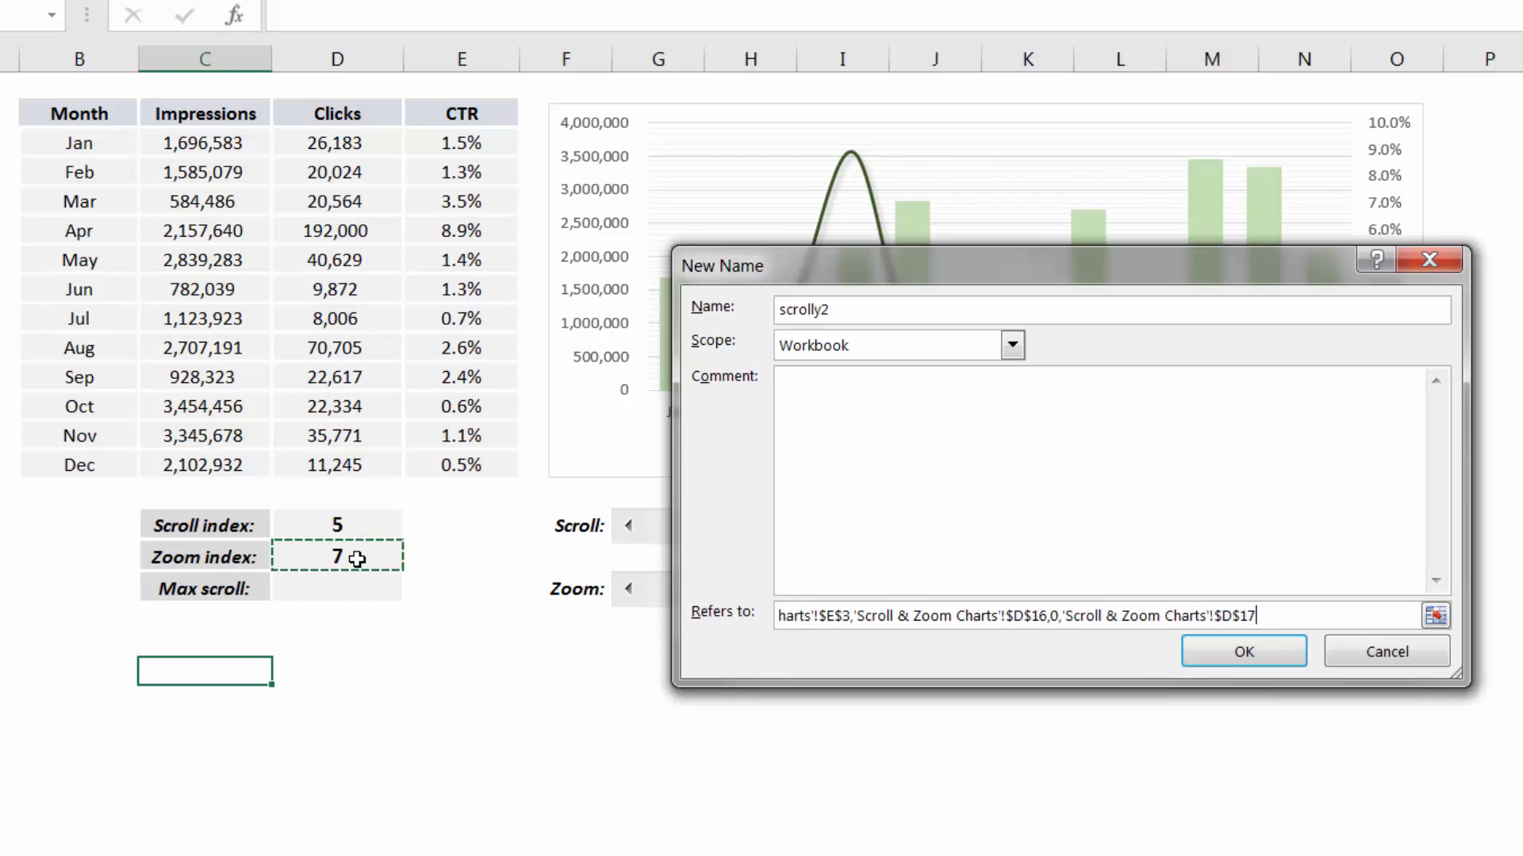
type("1")
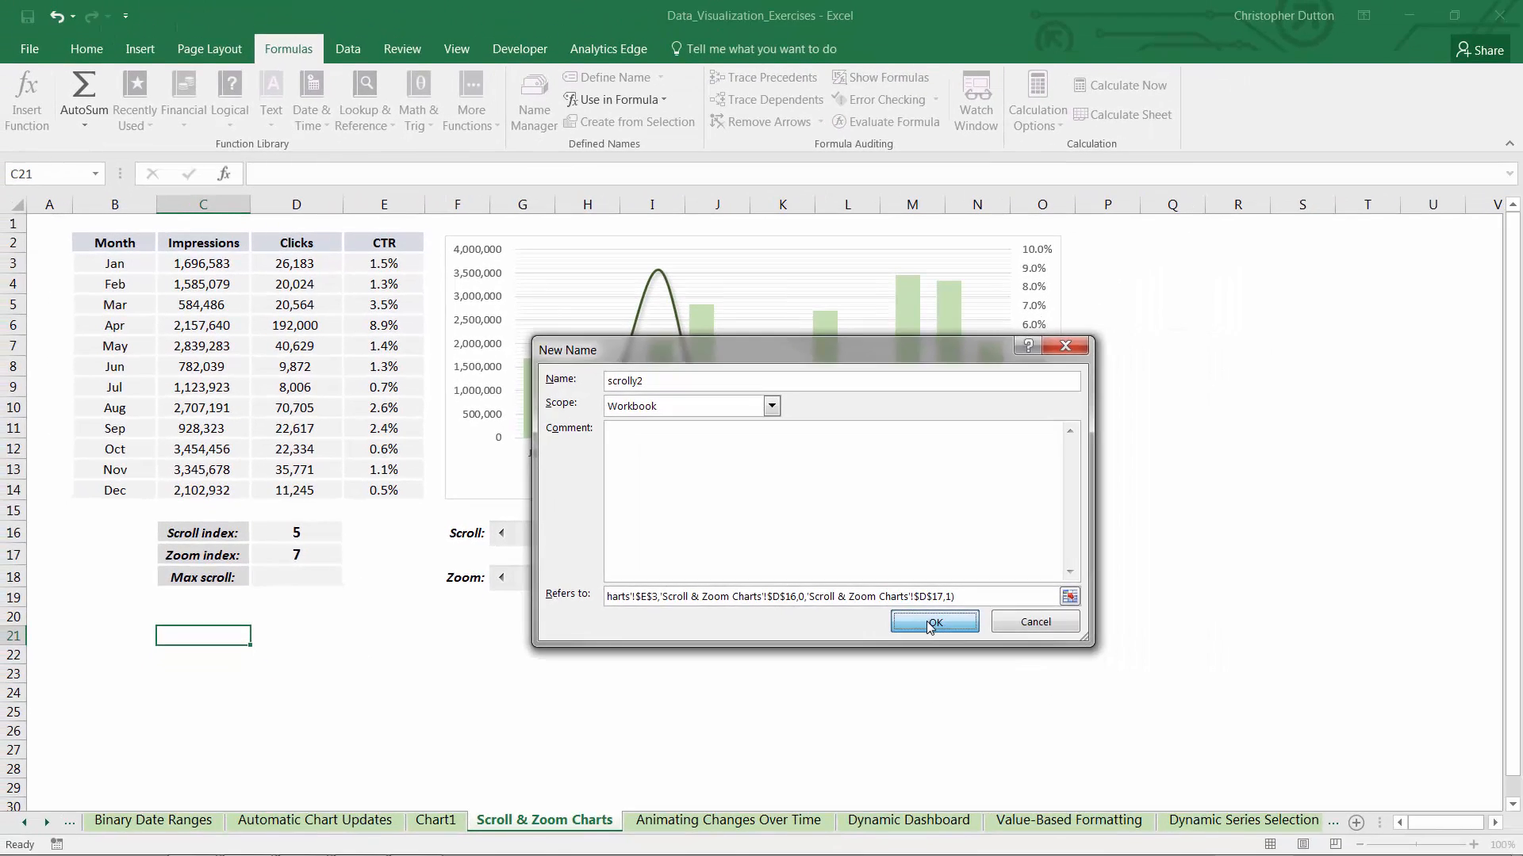
left_click(1054, 636)
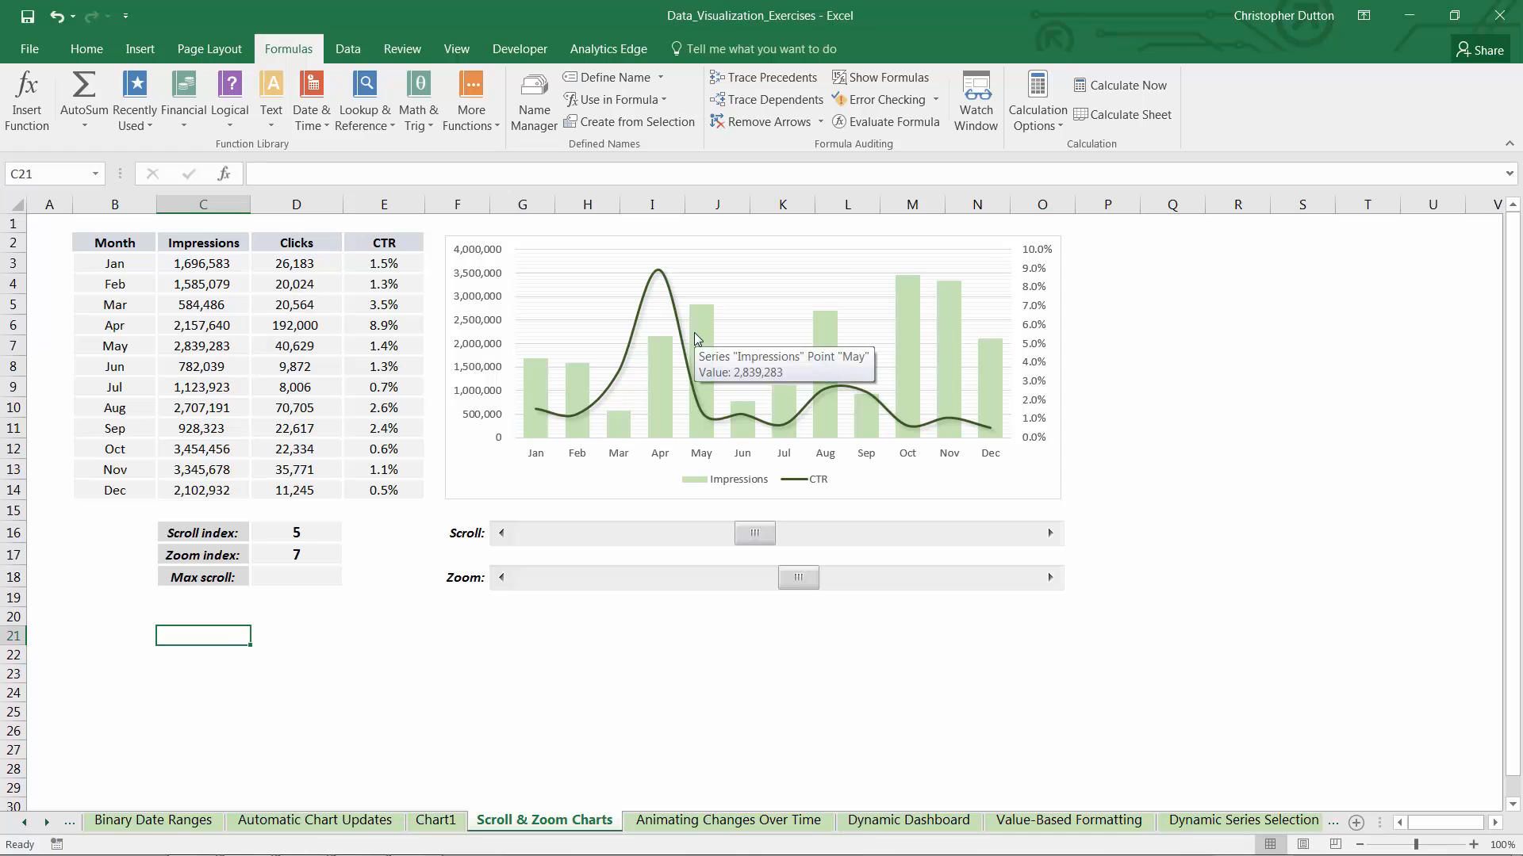
In the chart's data source, set the Impressions series values to the named range scrolly, keeping the sheet reference 'Scroll & Zoom Charts'
right_click(697, 310)
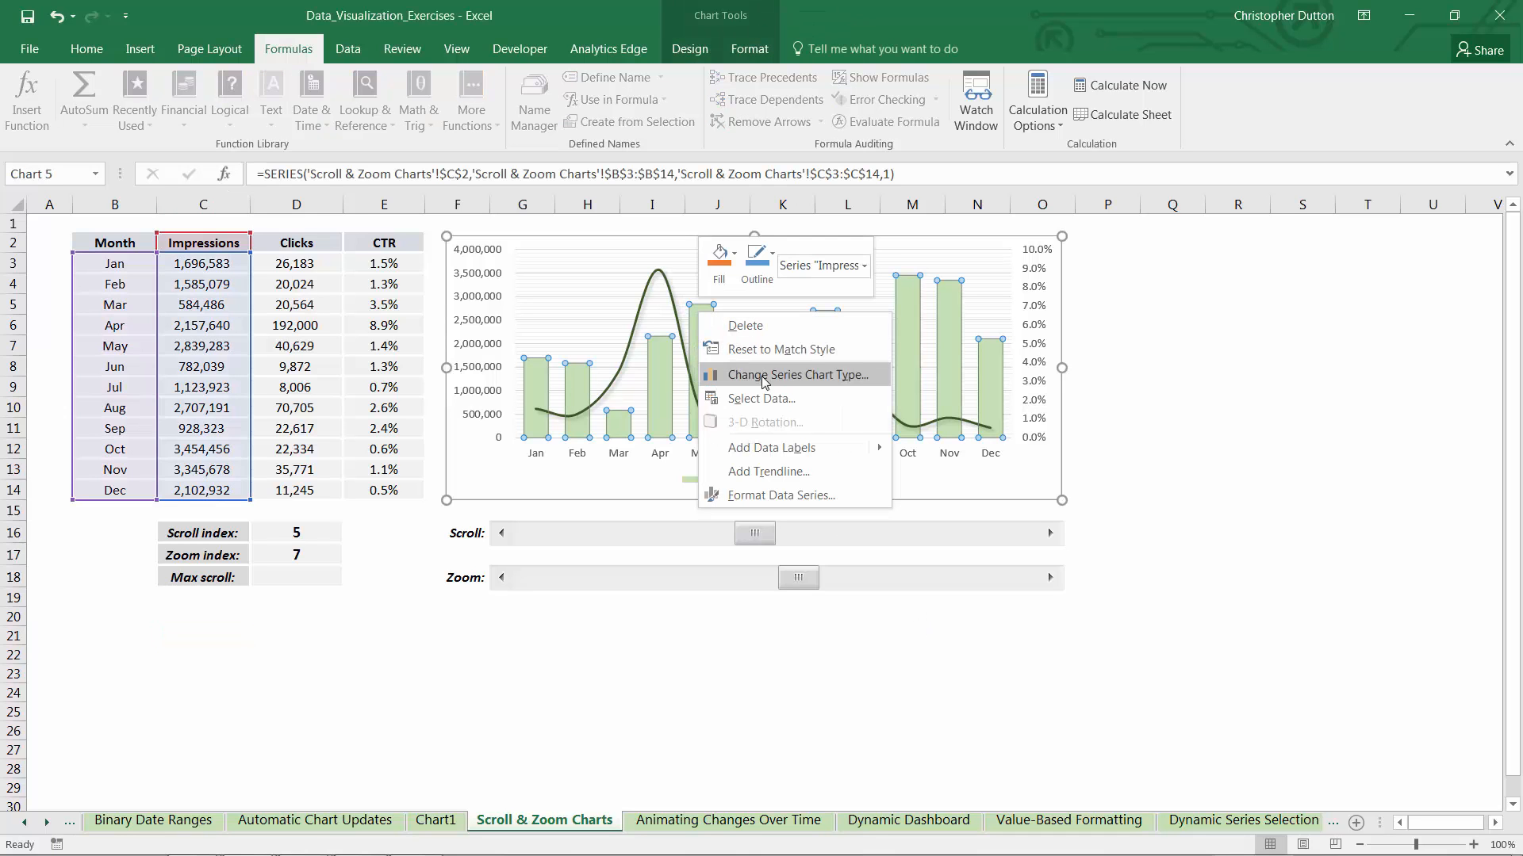
left_click(761, 398)
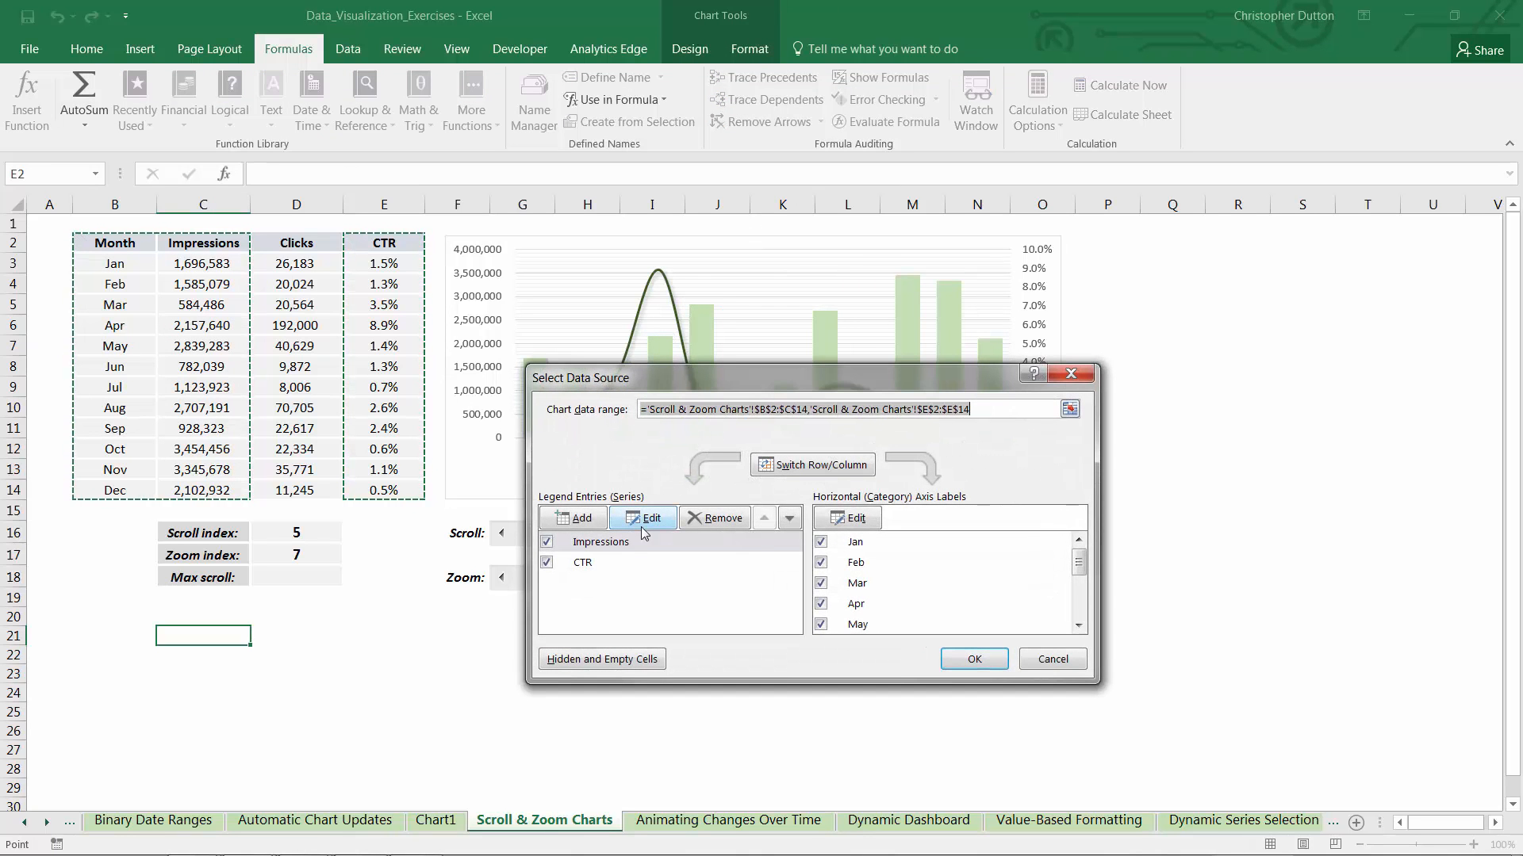
left_click(600, 543)
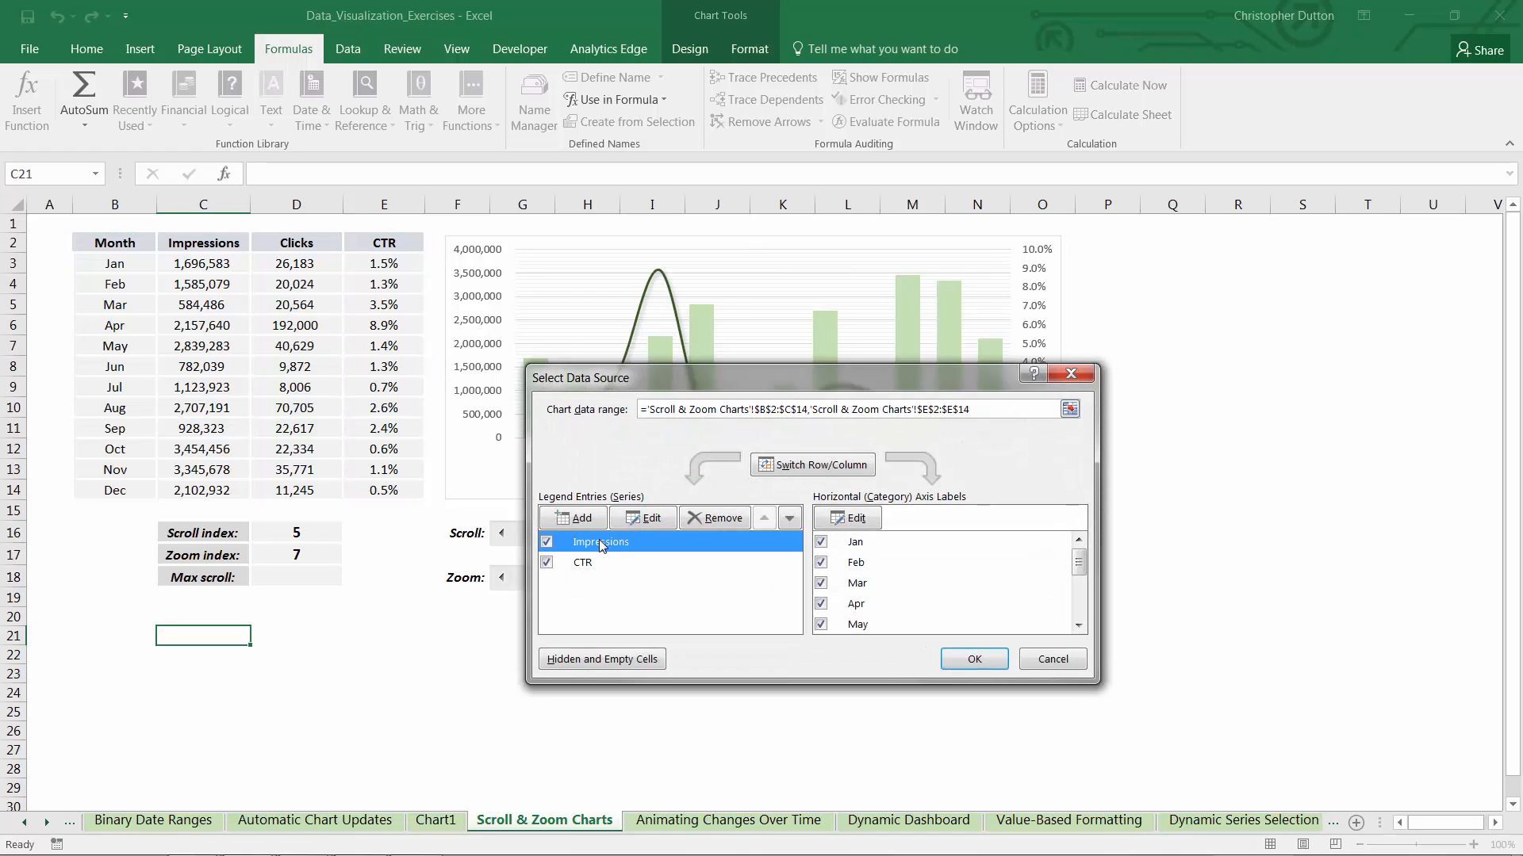
left_click(644, 518)
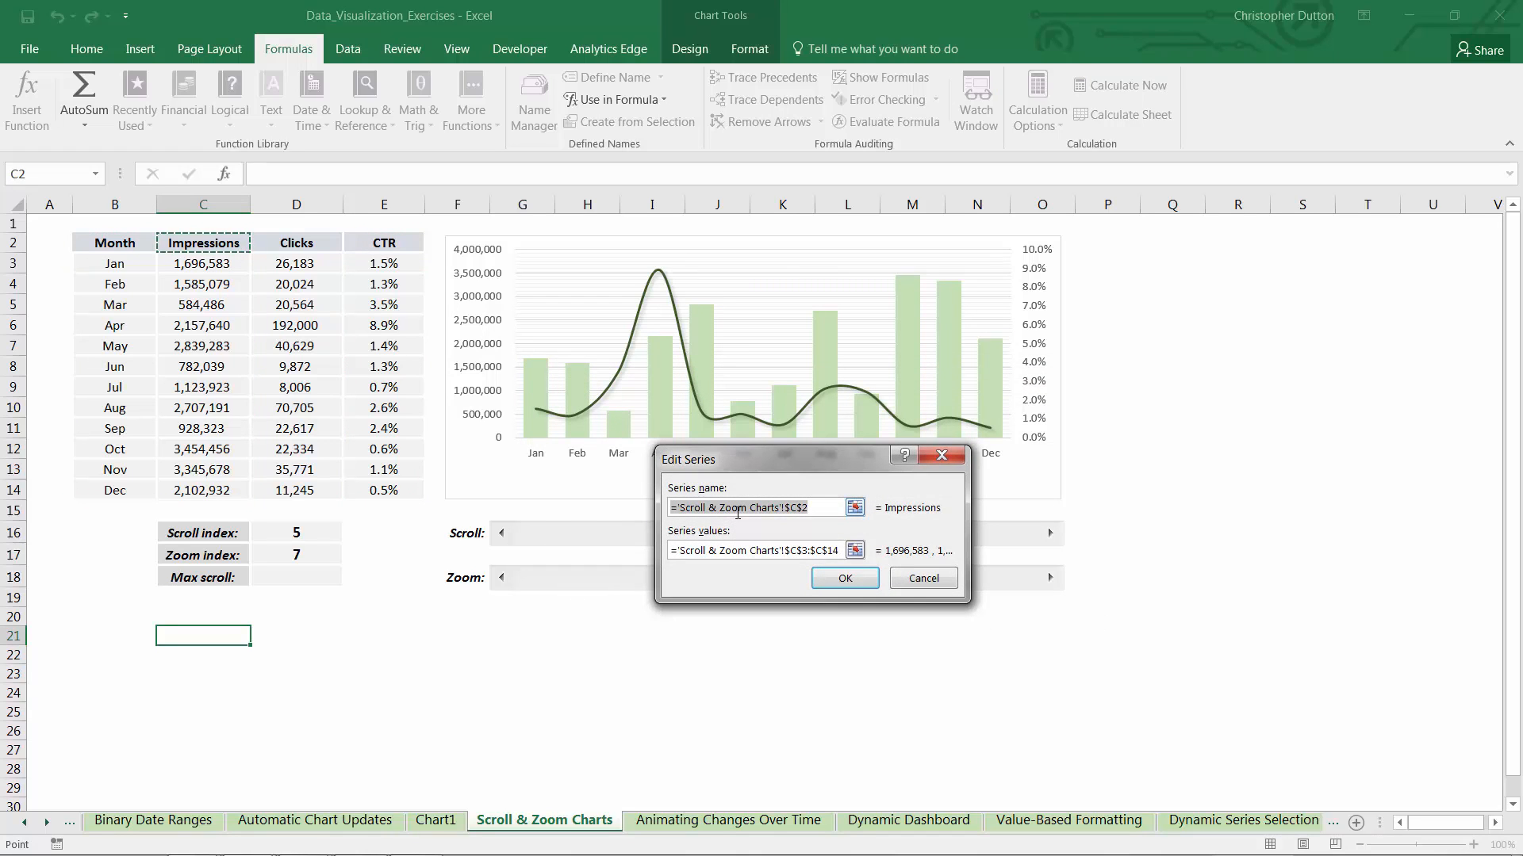
left_click(785, 551)
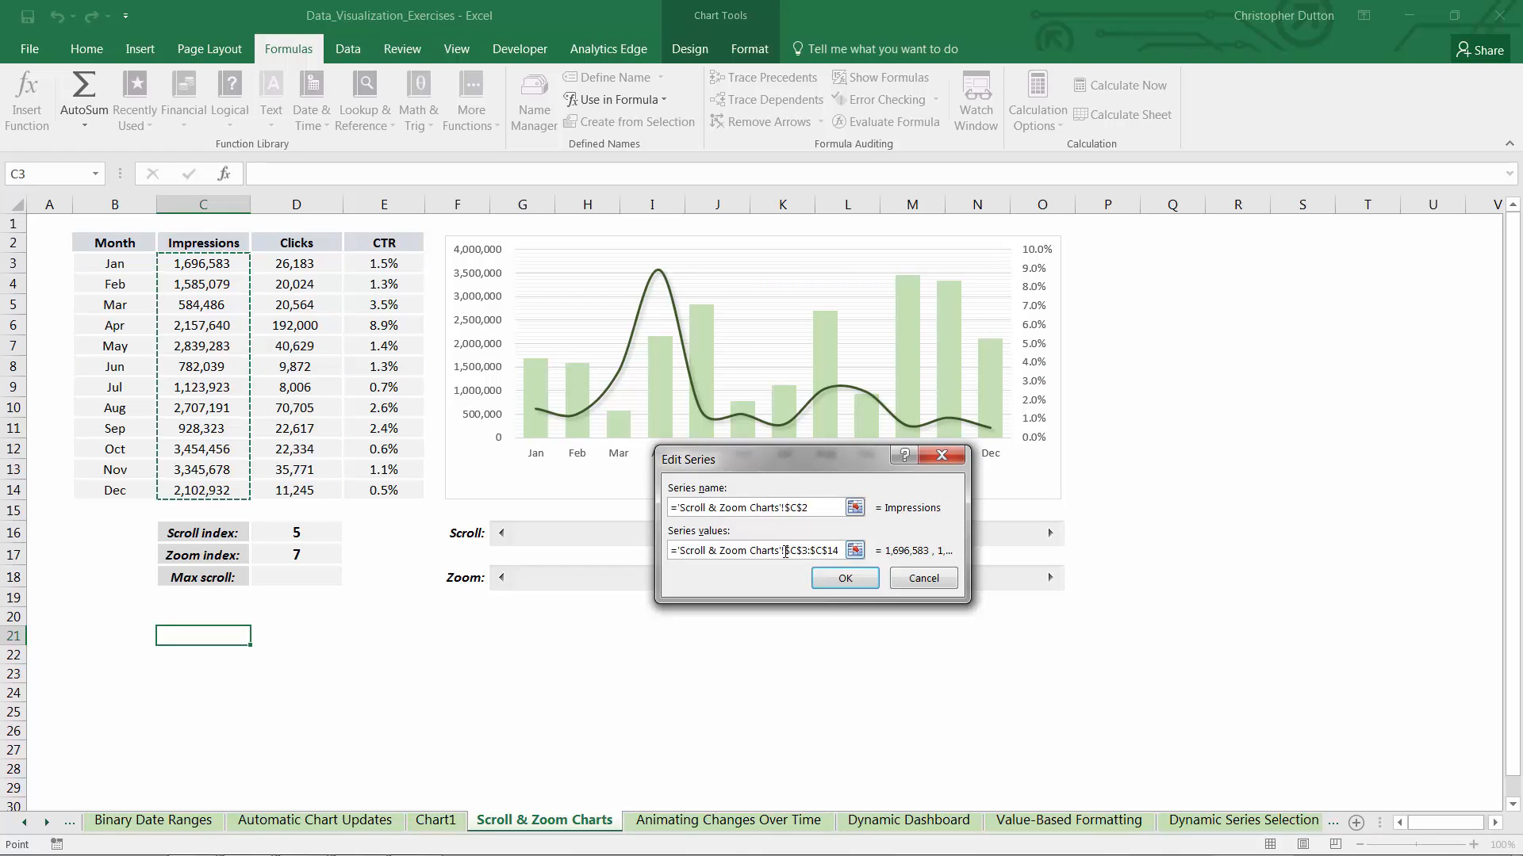
left_click_drag(785, 551, 840, 554)
type("scrolly")
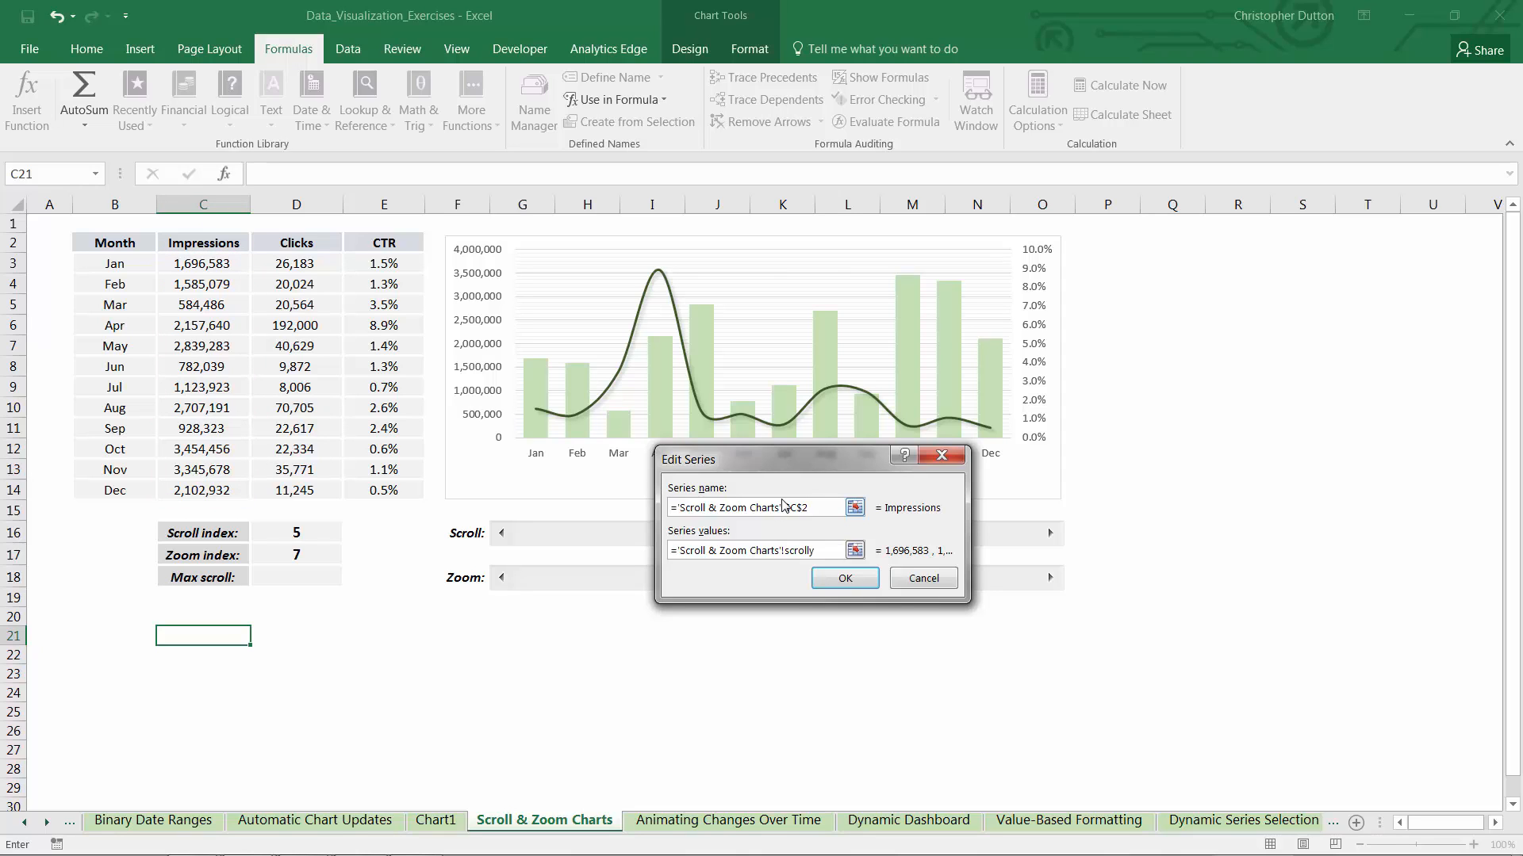
left_click(844, 578)
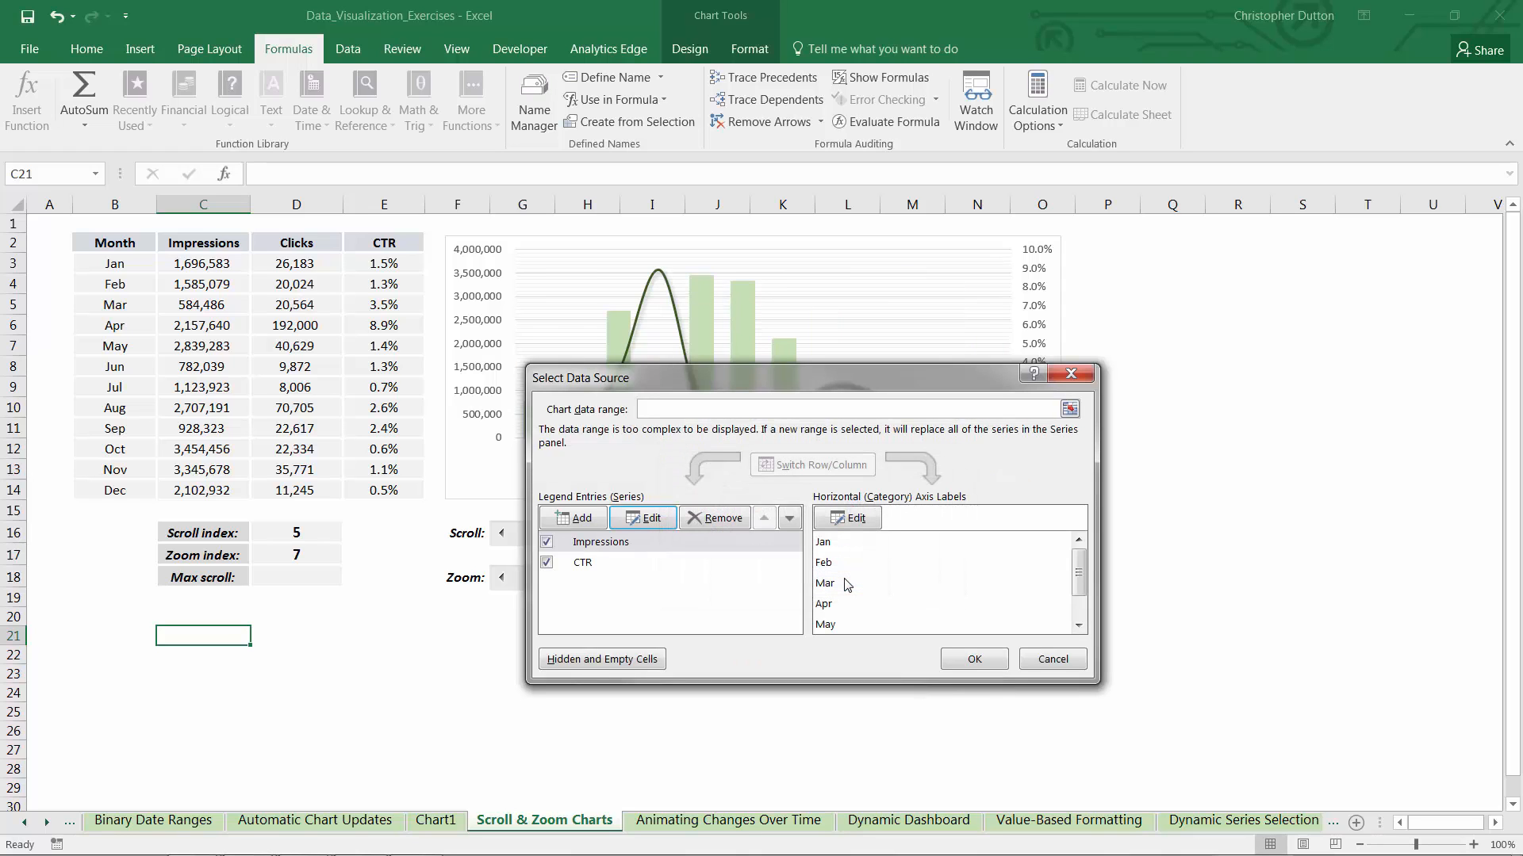
Set the CTR series values to the named range scrolly2, keeping the sheet reference 'Scroll & Zoom Charts'
left_click(587, 566)
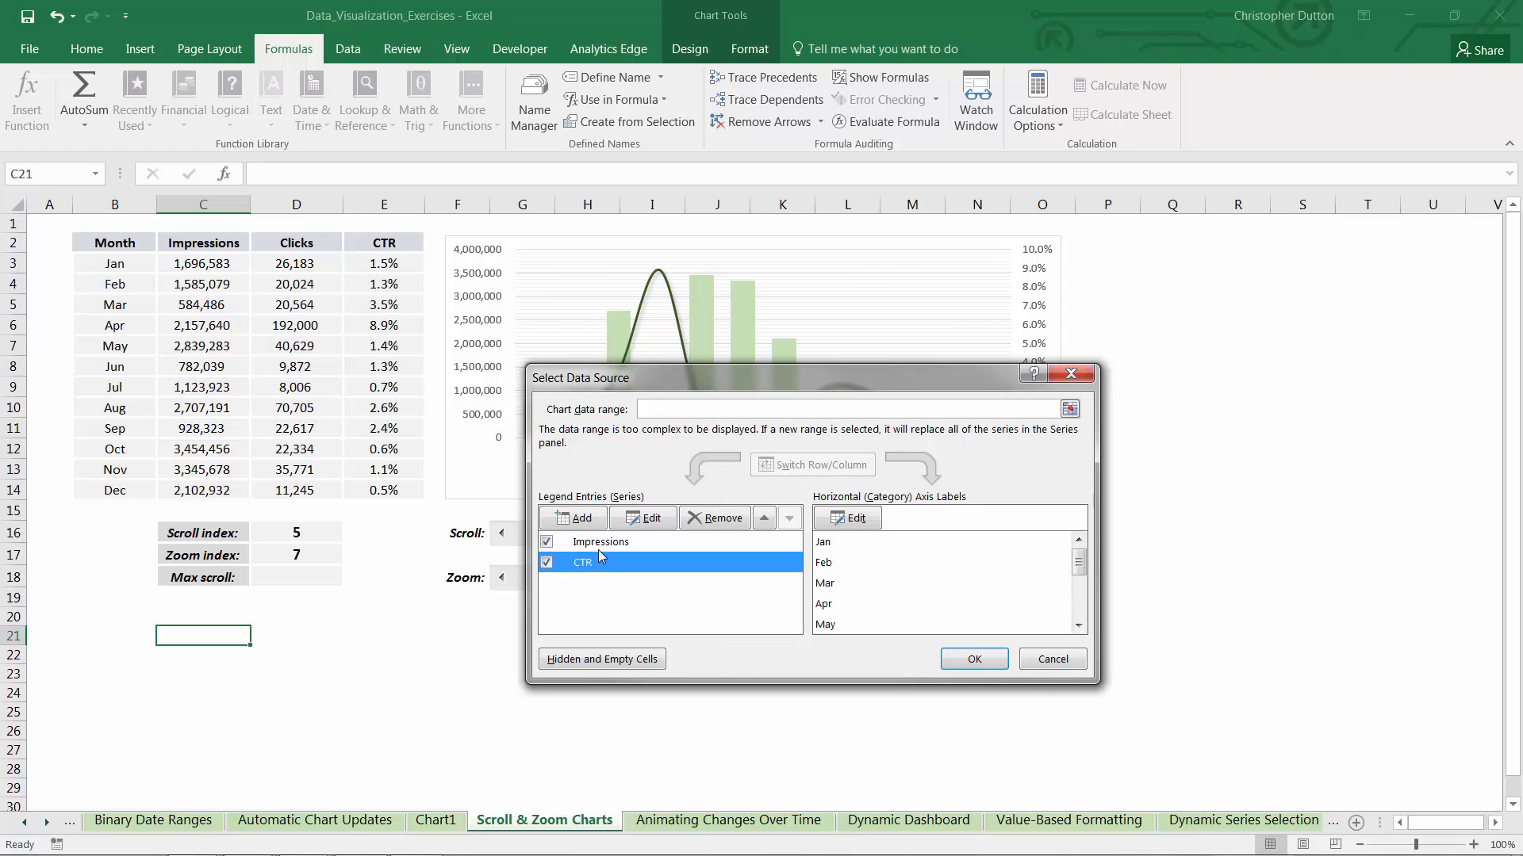
left_click(653, 520)
left_click(796, 553)
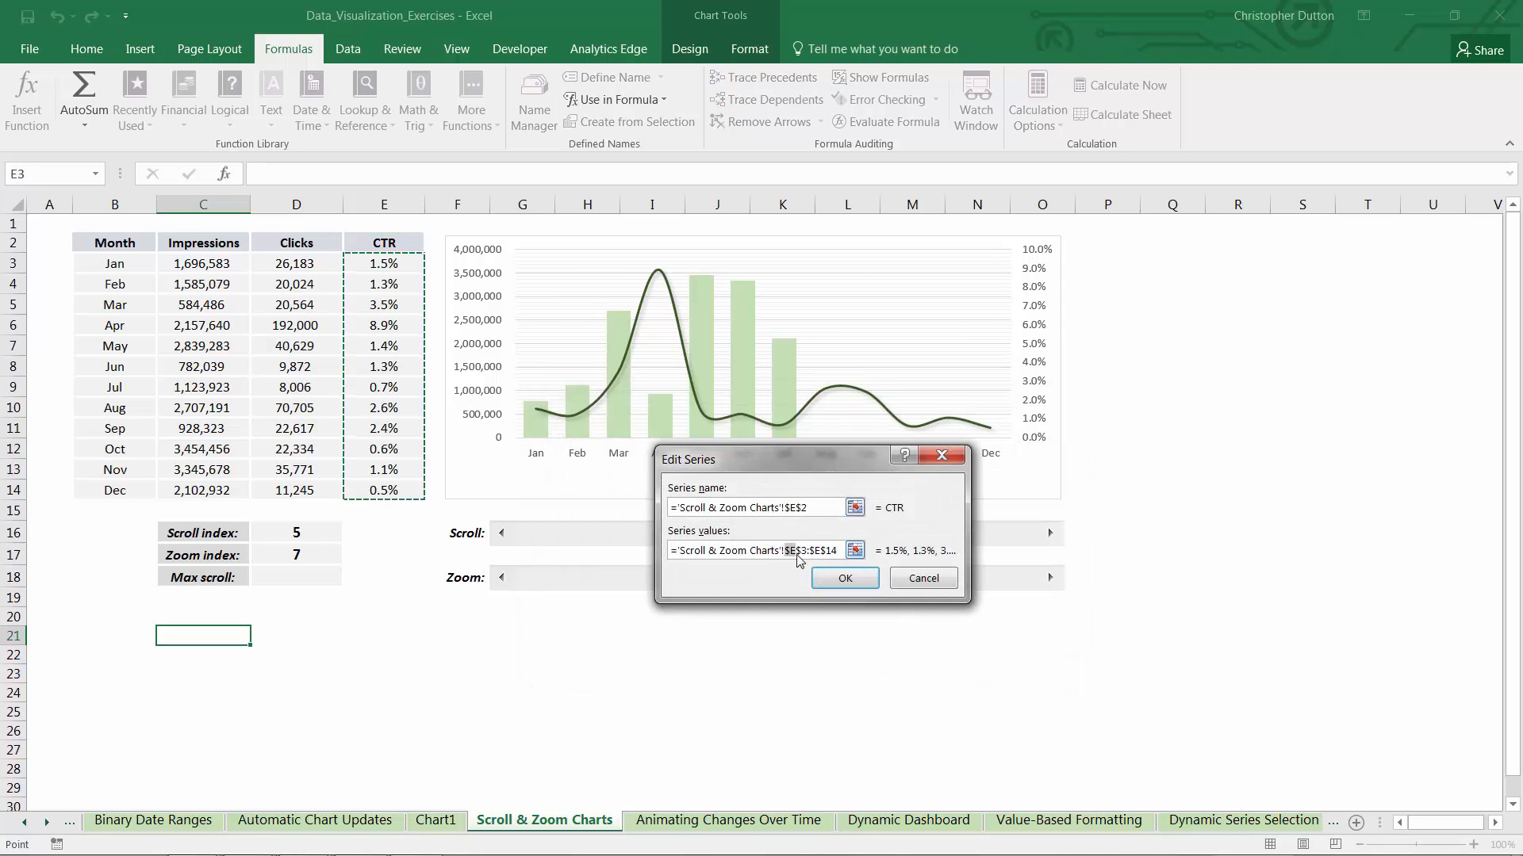
left_click_drag(797, 555, 839, 553)
type("scrolly2")
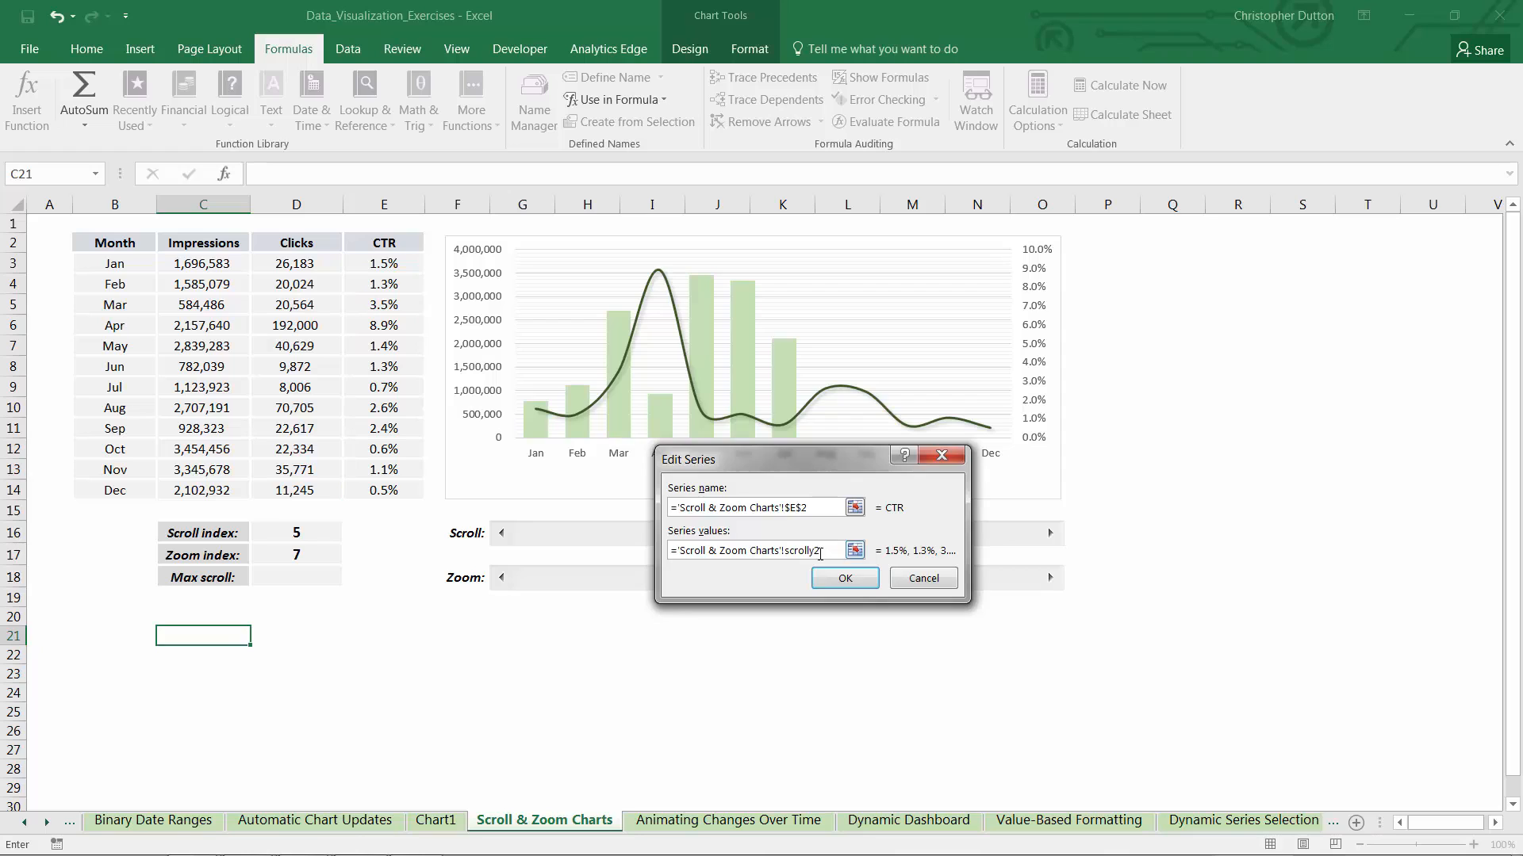
left_click(825, 577)
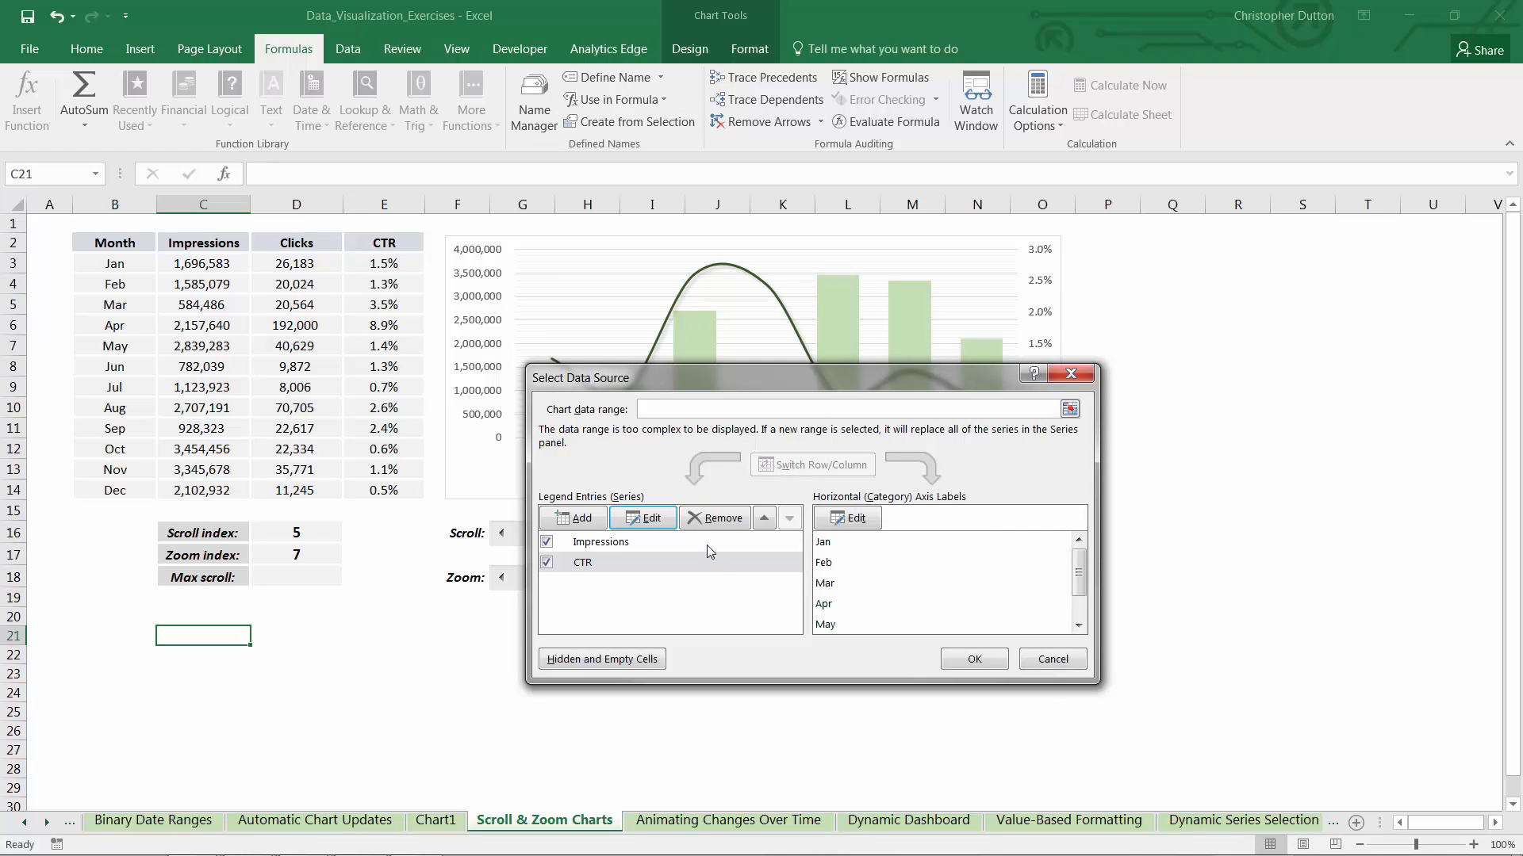
Set the horizontal axis label range of the Impressions series to the named range scrollx, keeping the sheet reference
left_click(706, 543)
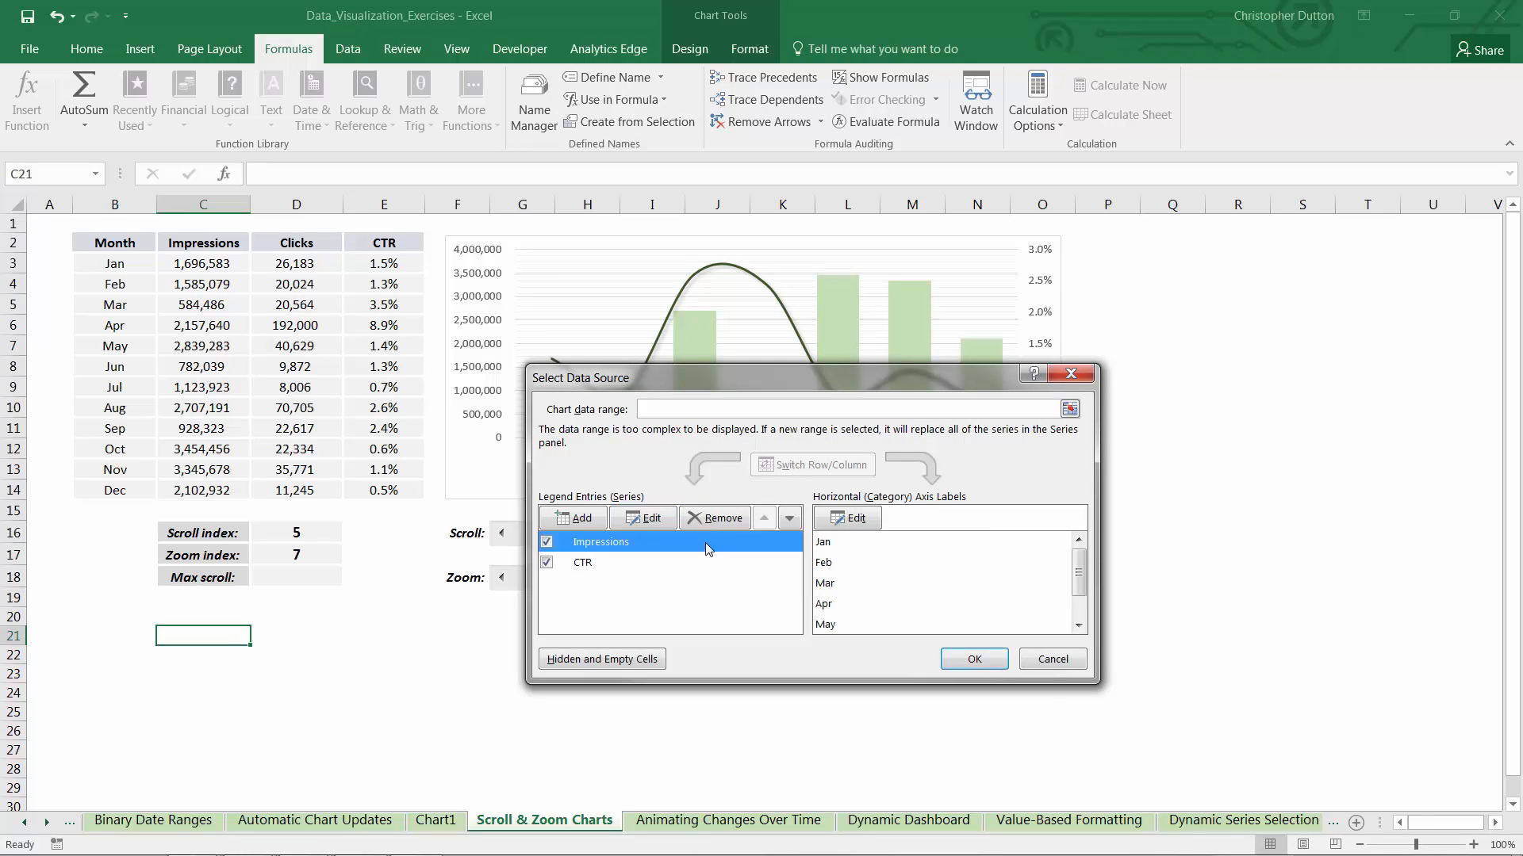
left_click(859, 519)
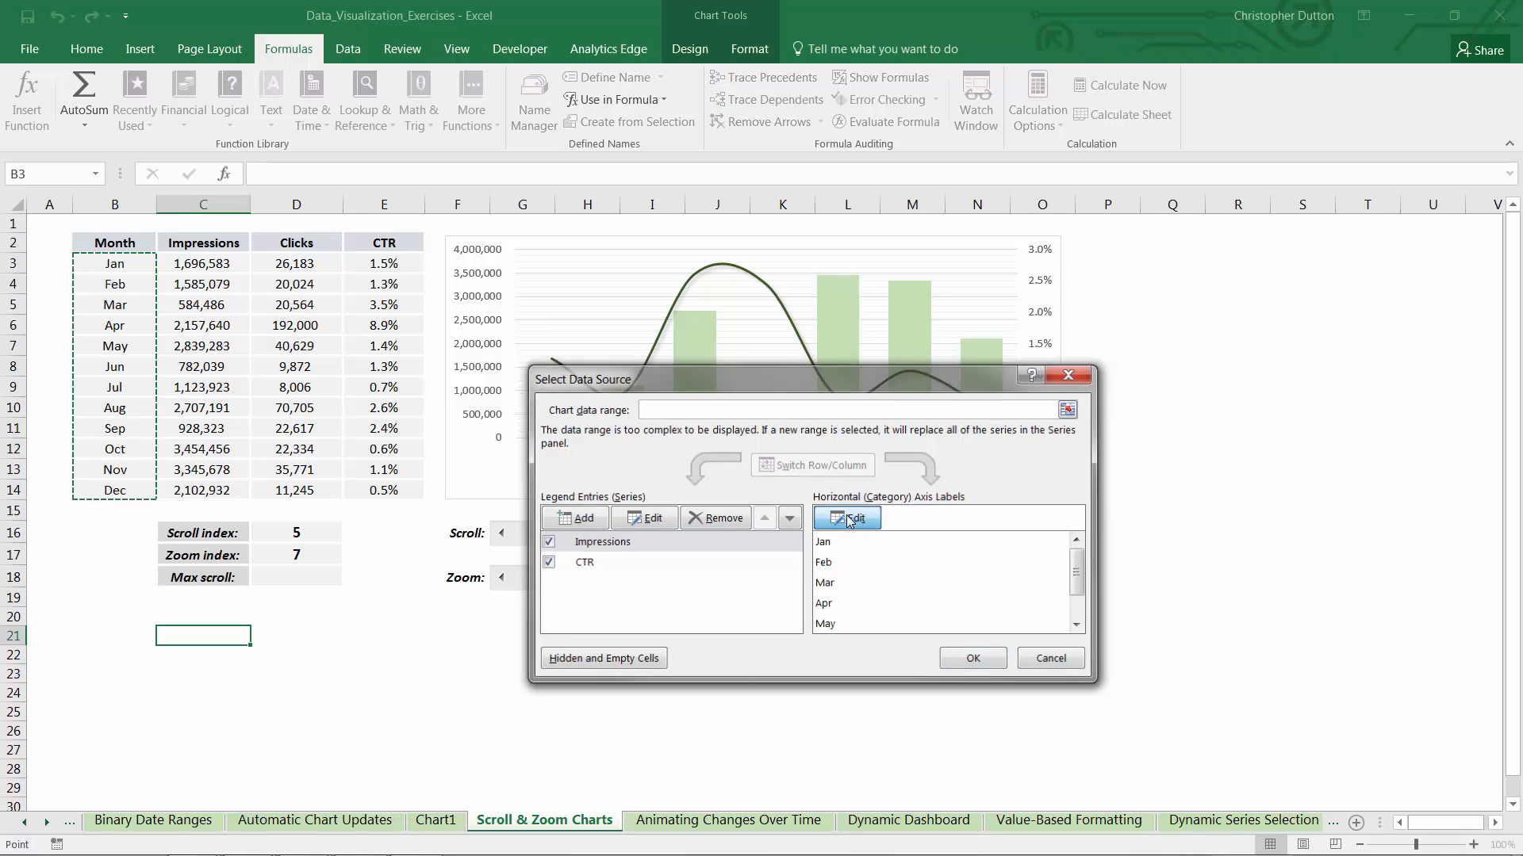
left_click(795, 530)
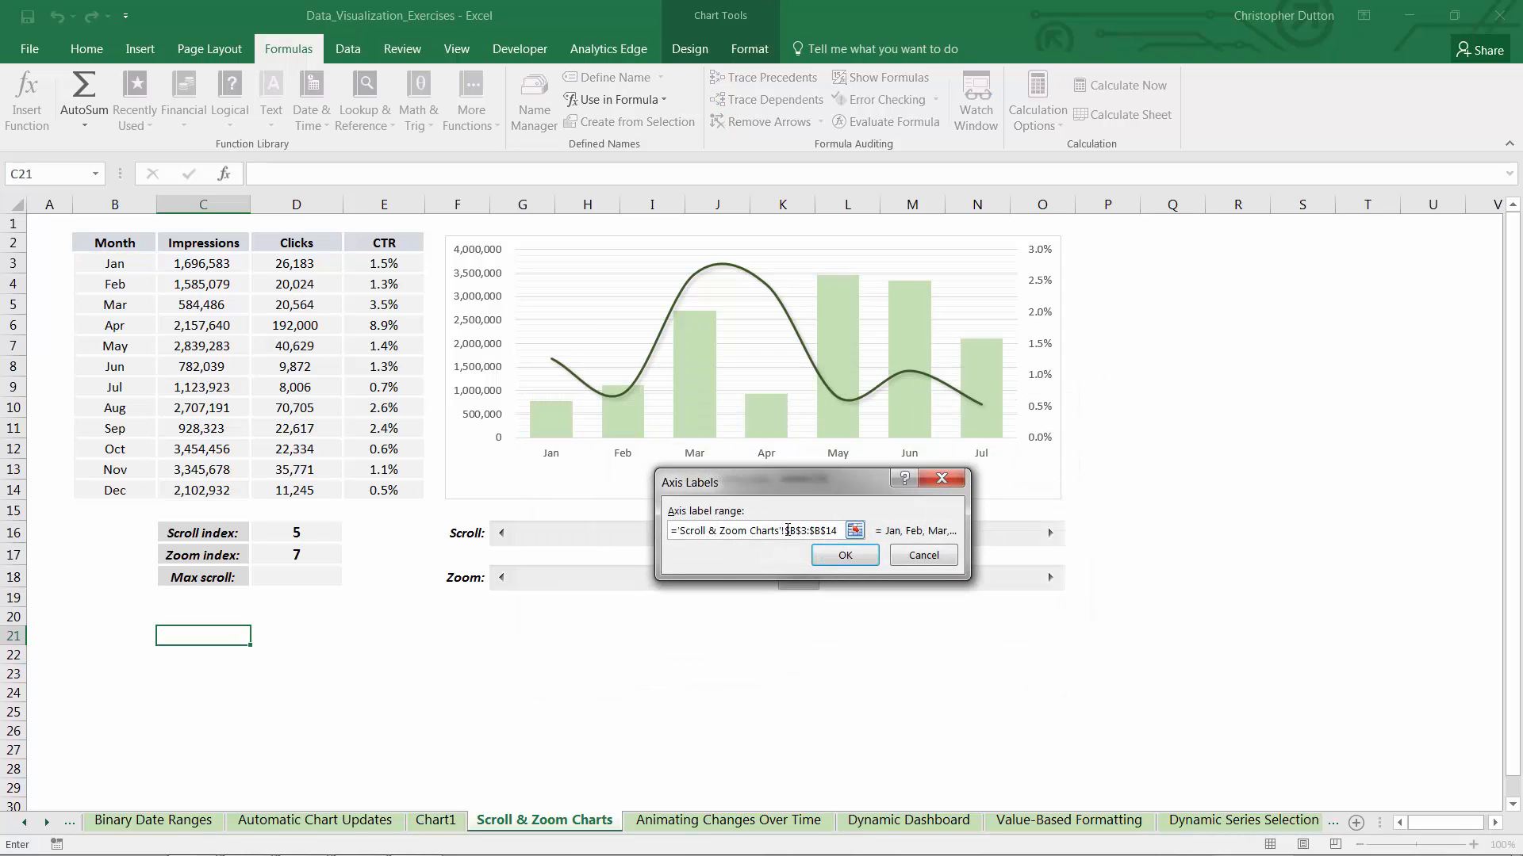
left_click_drag(787, 531, 862, 526)
type("scrollx")
left_click(854, 554)
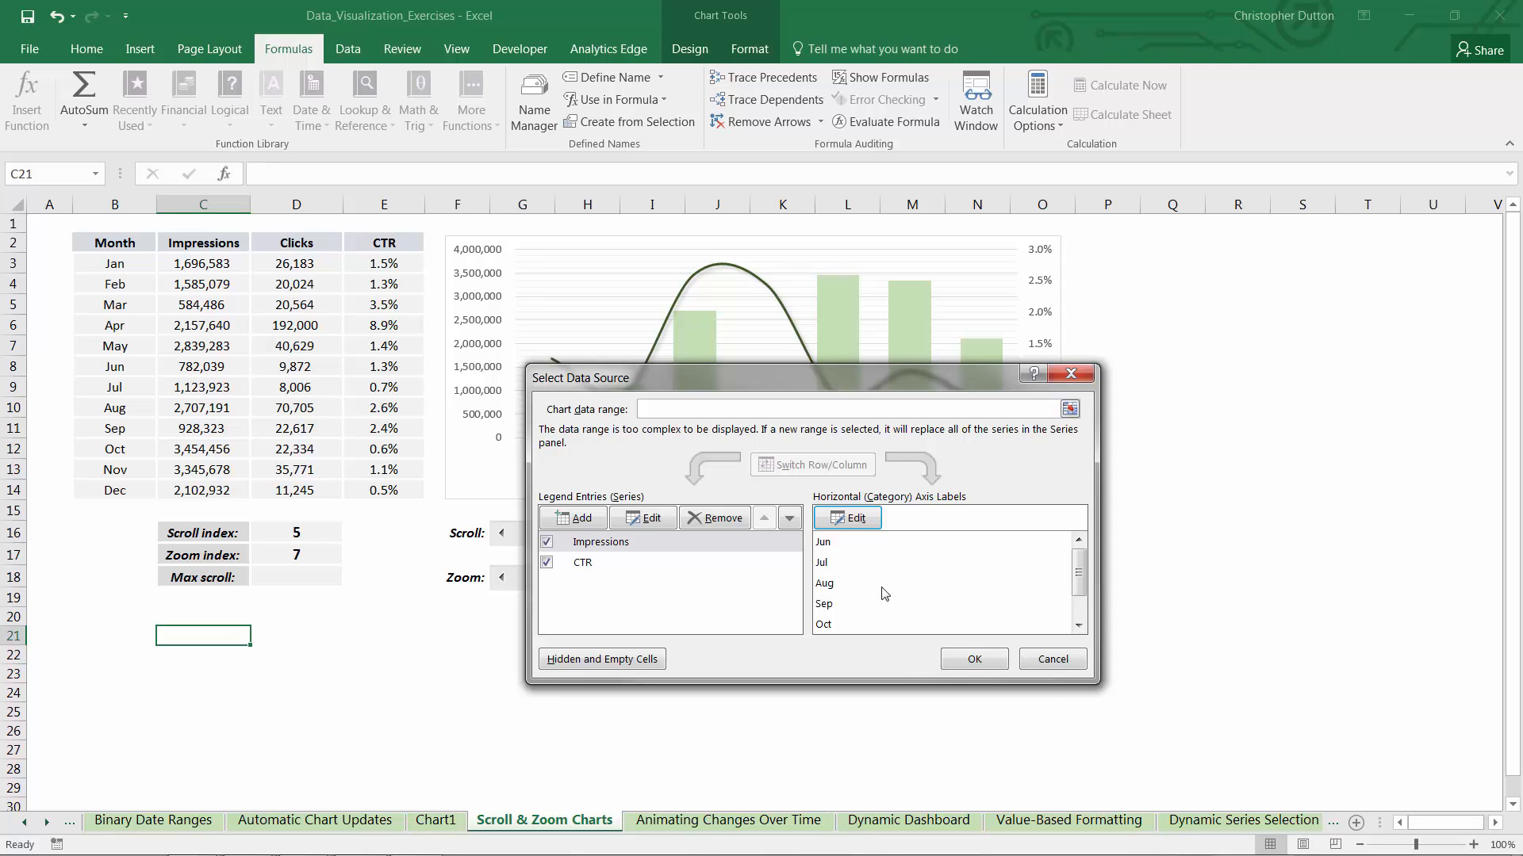
Set the horizontal axis label range of the CTR series to the named range scrollx and apply the data source changes
left_click(600, 547)
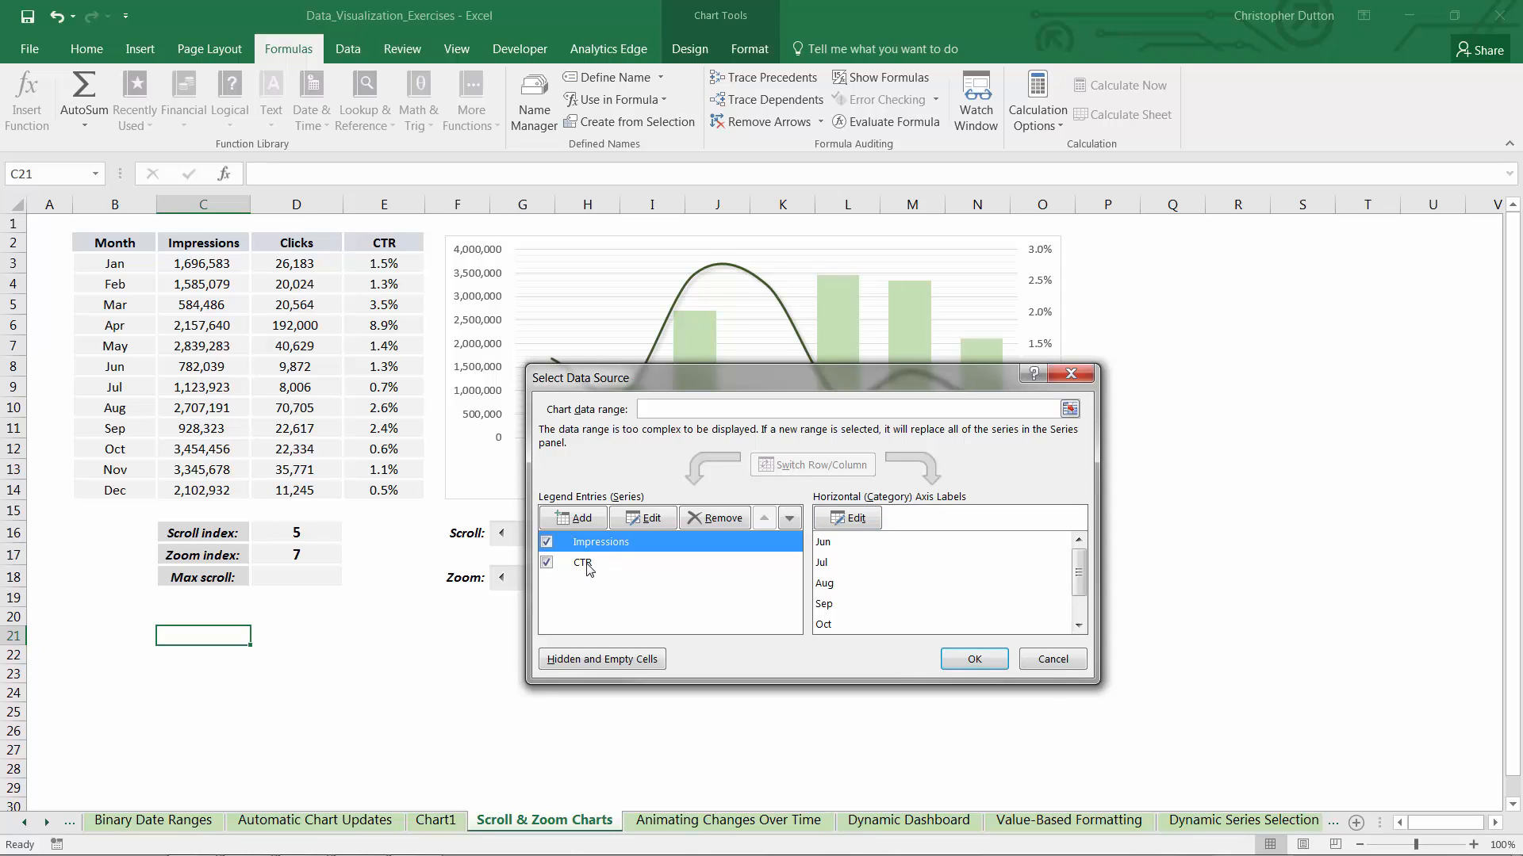
left_click(587, 564)
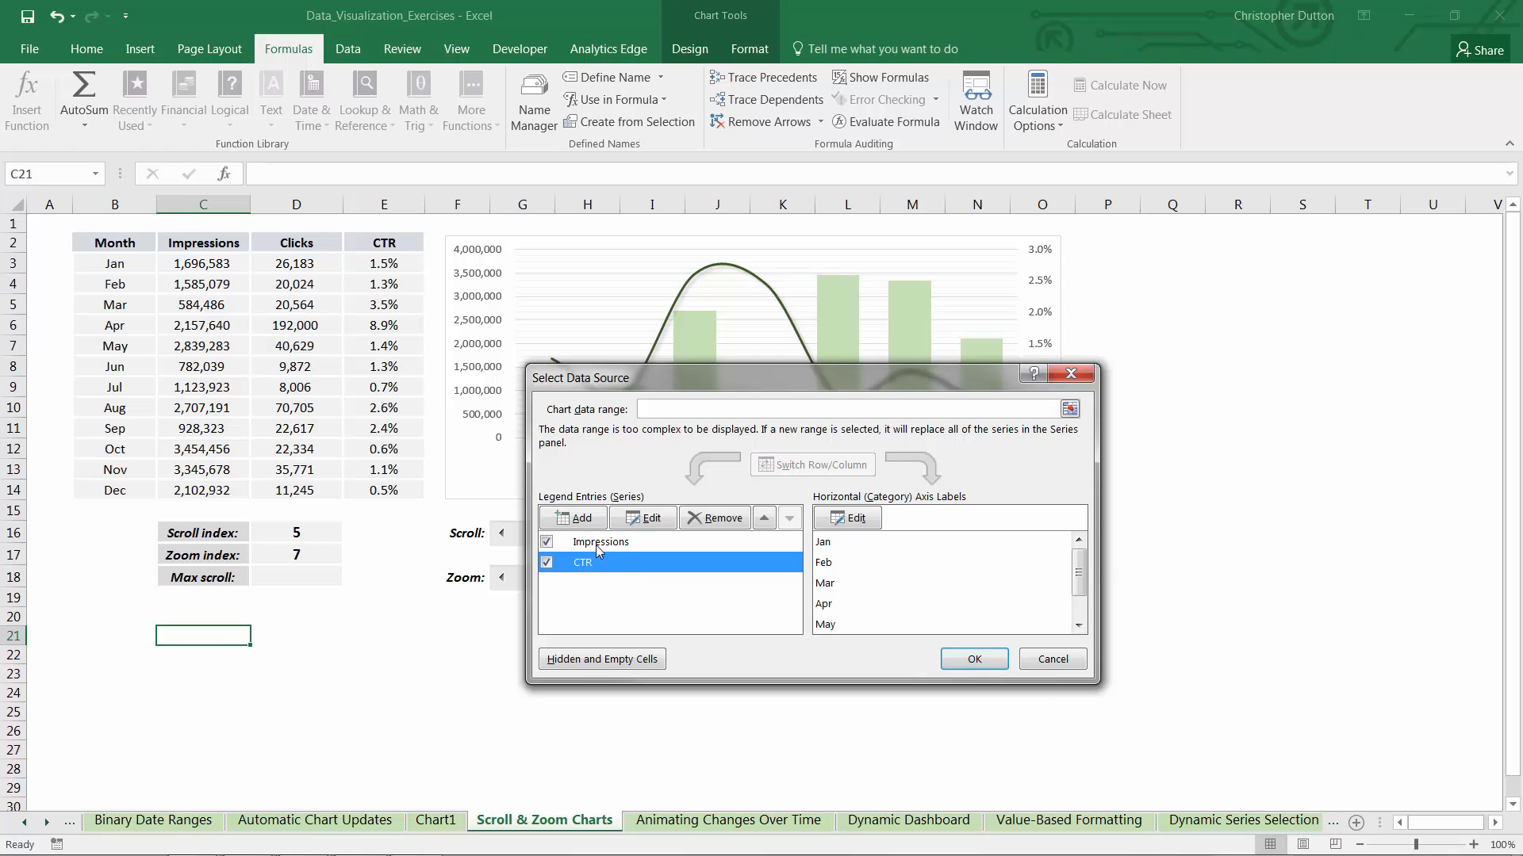
left_click(856, 519)
left_click(794, 530)
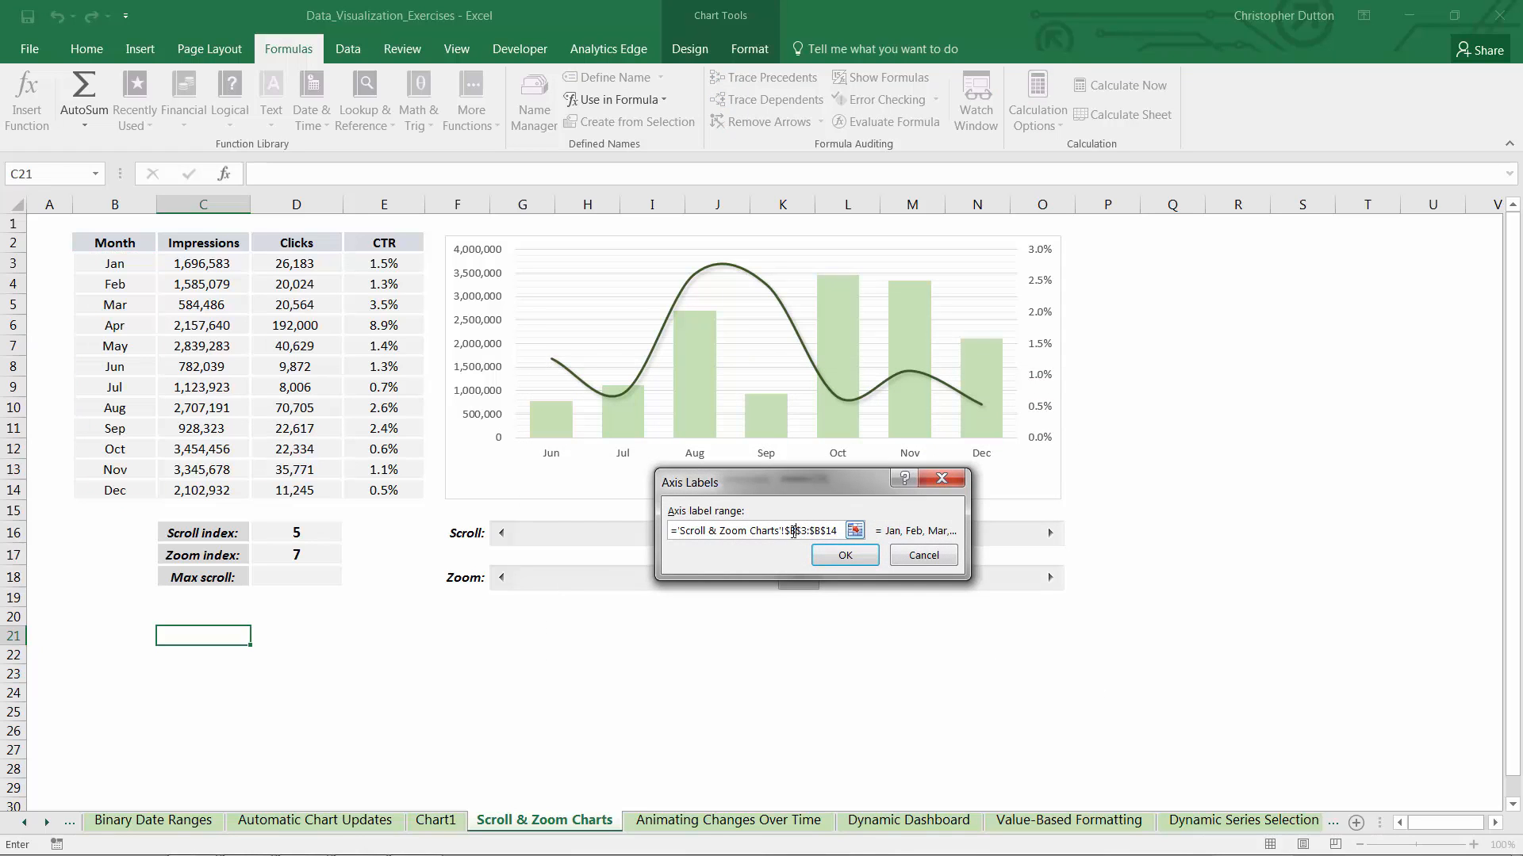
left_click_drag(786, 534, 843, 532)
type("scrollx")
left_click(845, 556)
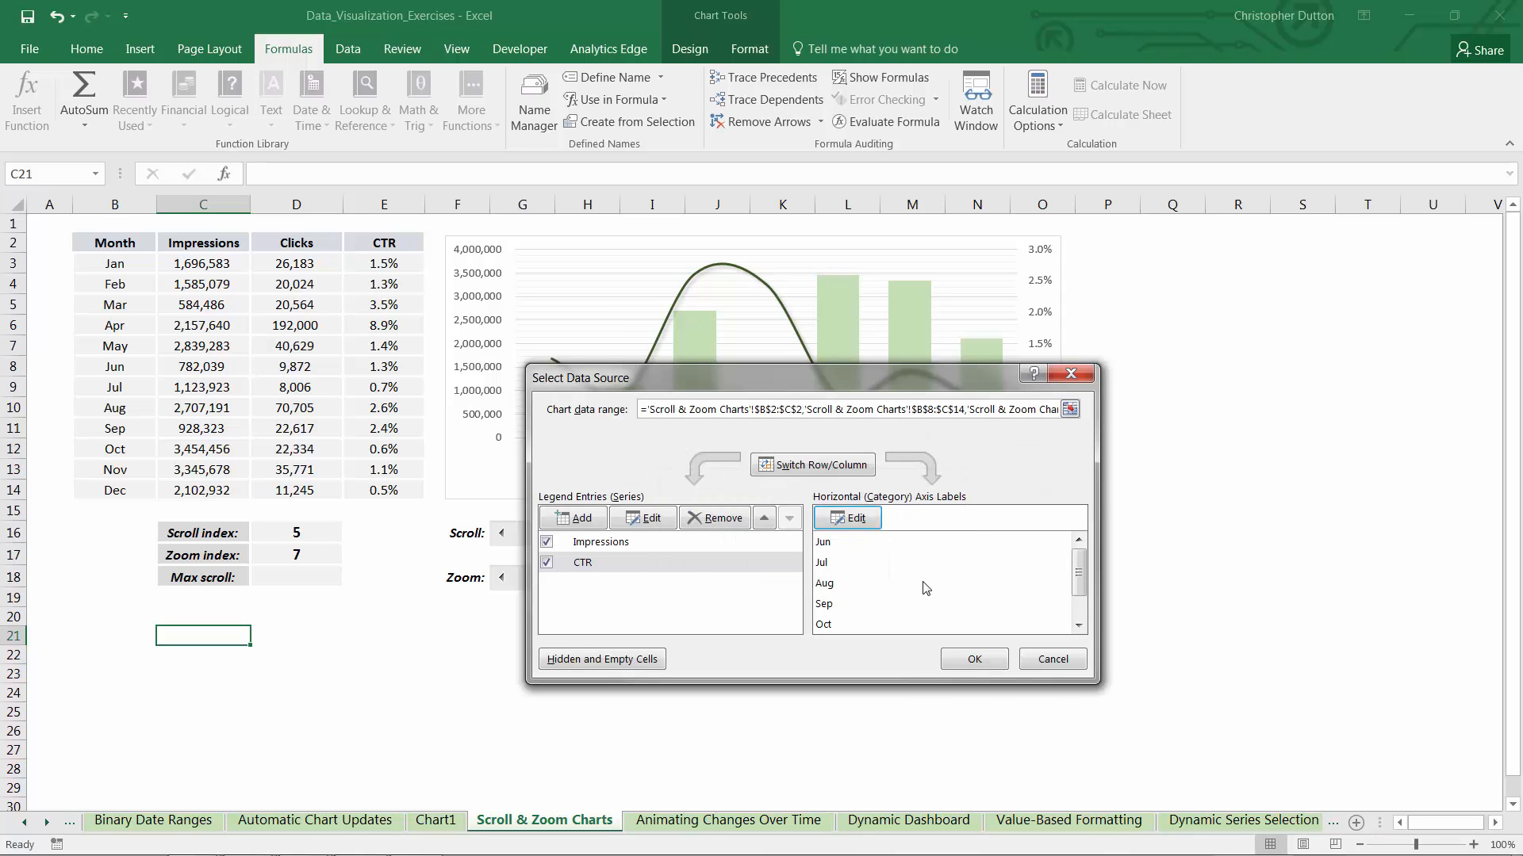
left_click(575, 563)
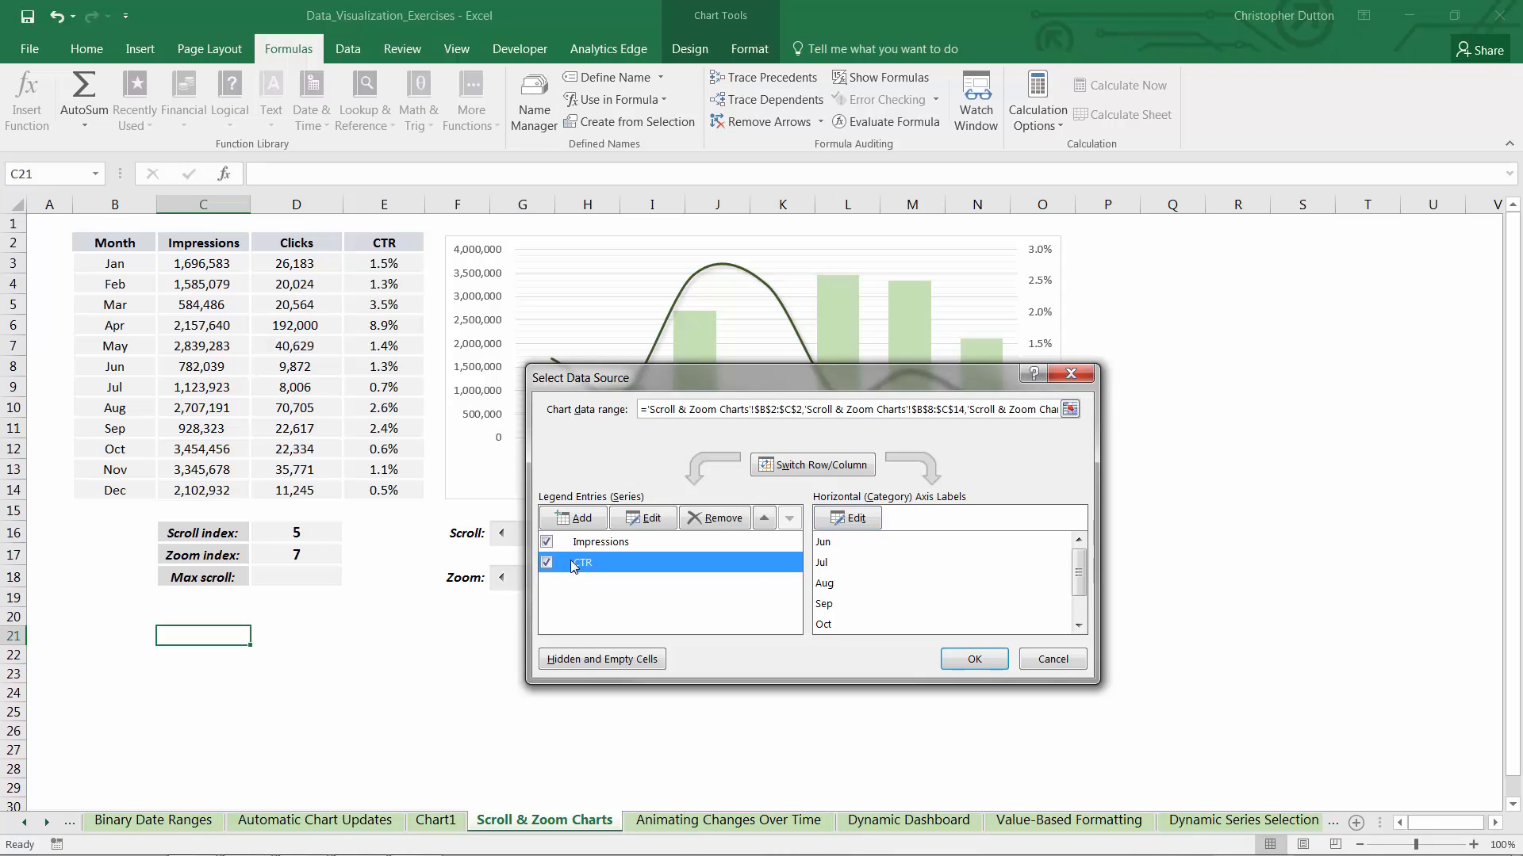
left_click(601, 543)
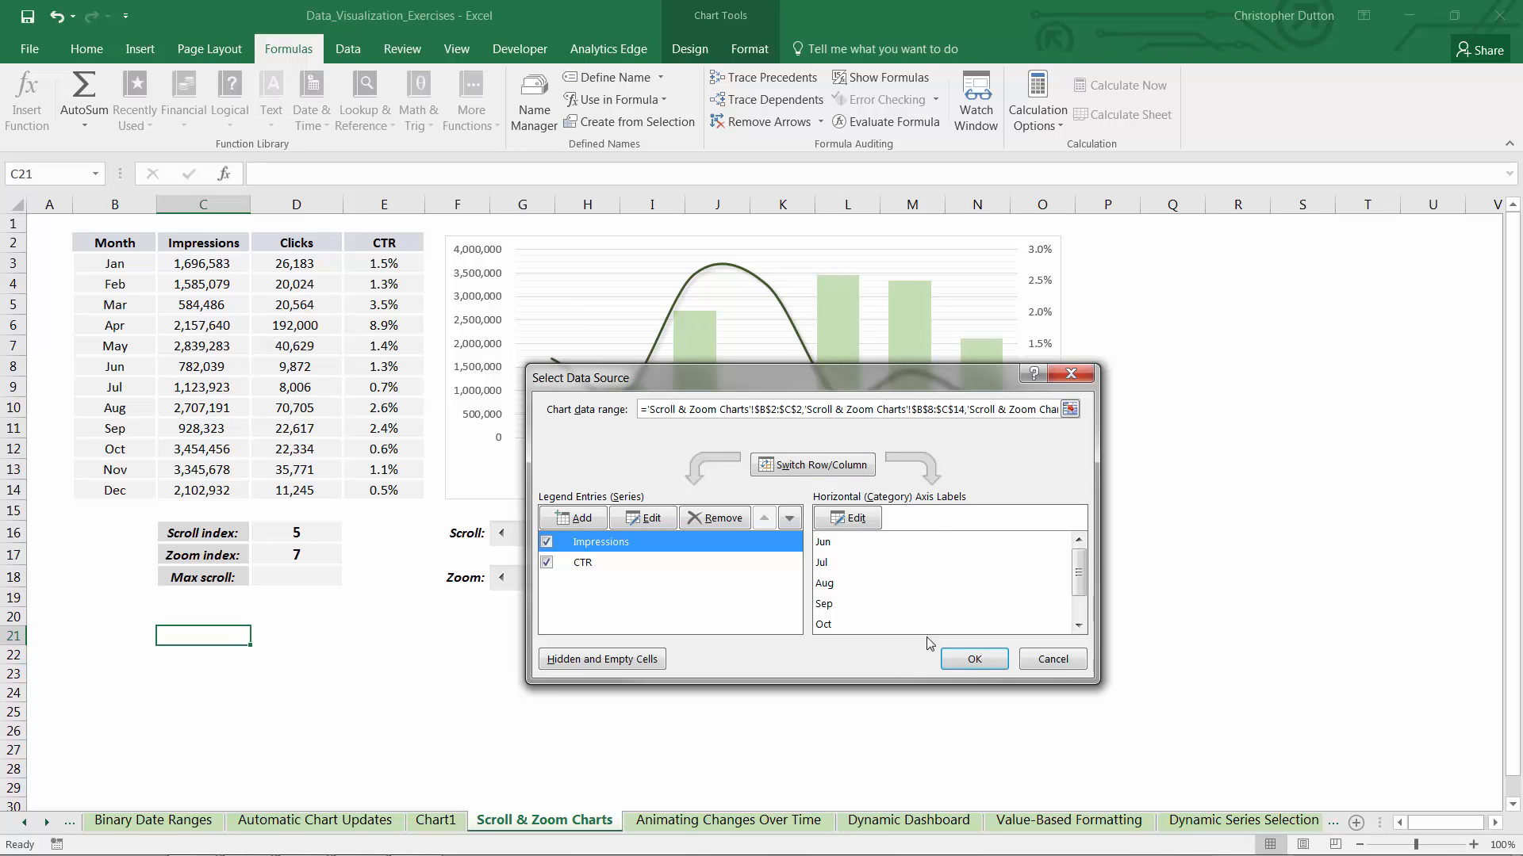
left_click(974, 659)
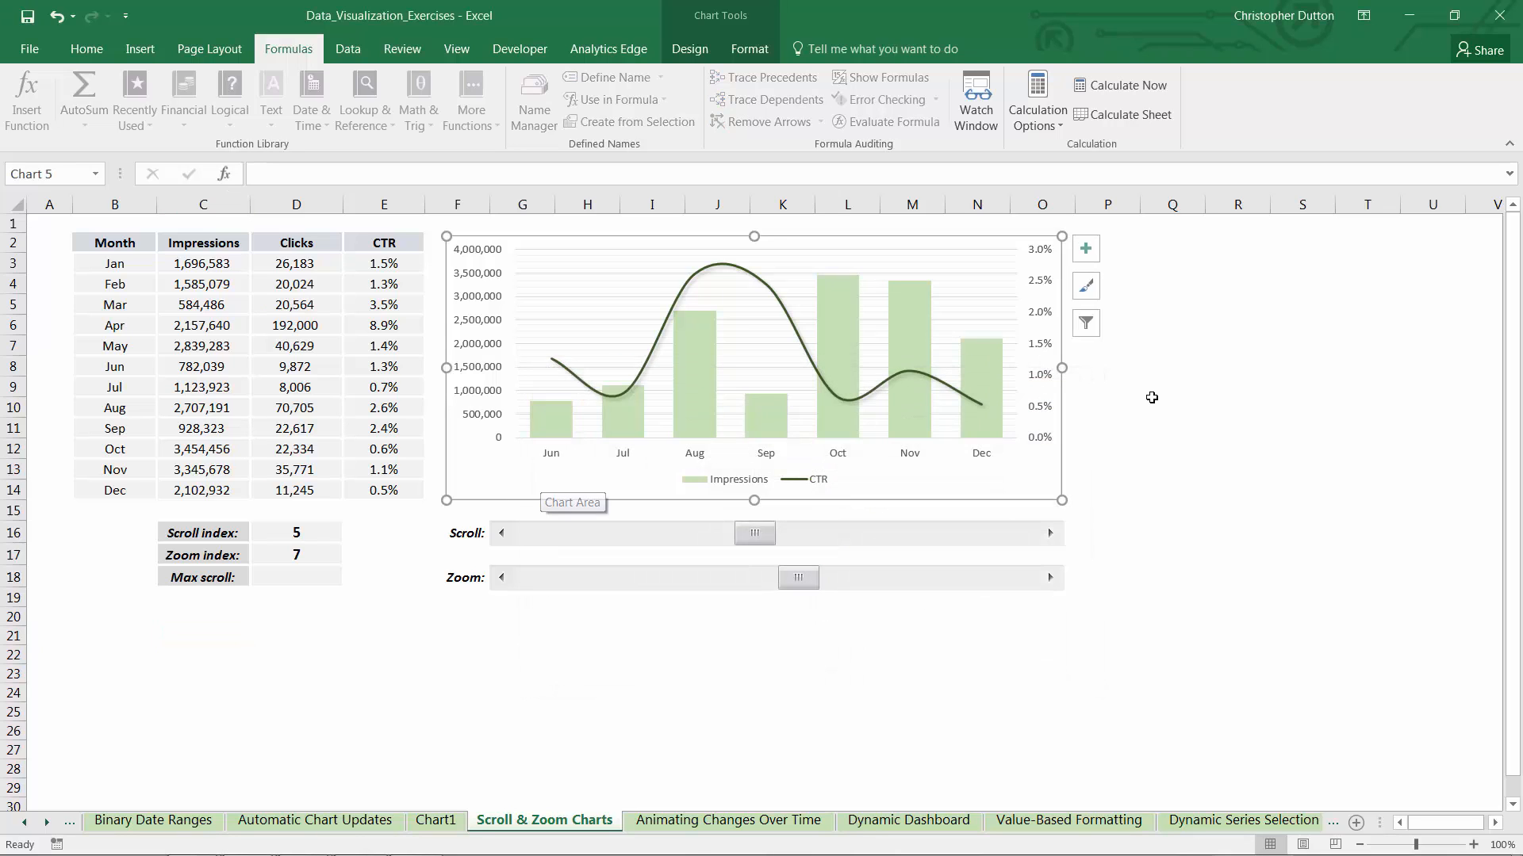
Test the Scroll bar by lowering the scroll index to 0 with the chart deselected
left_click(1152, 399)
left_click(501, 534)
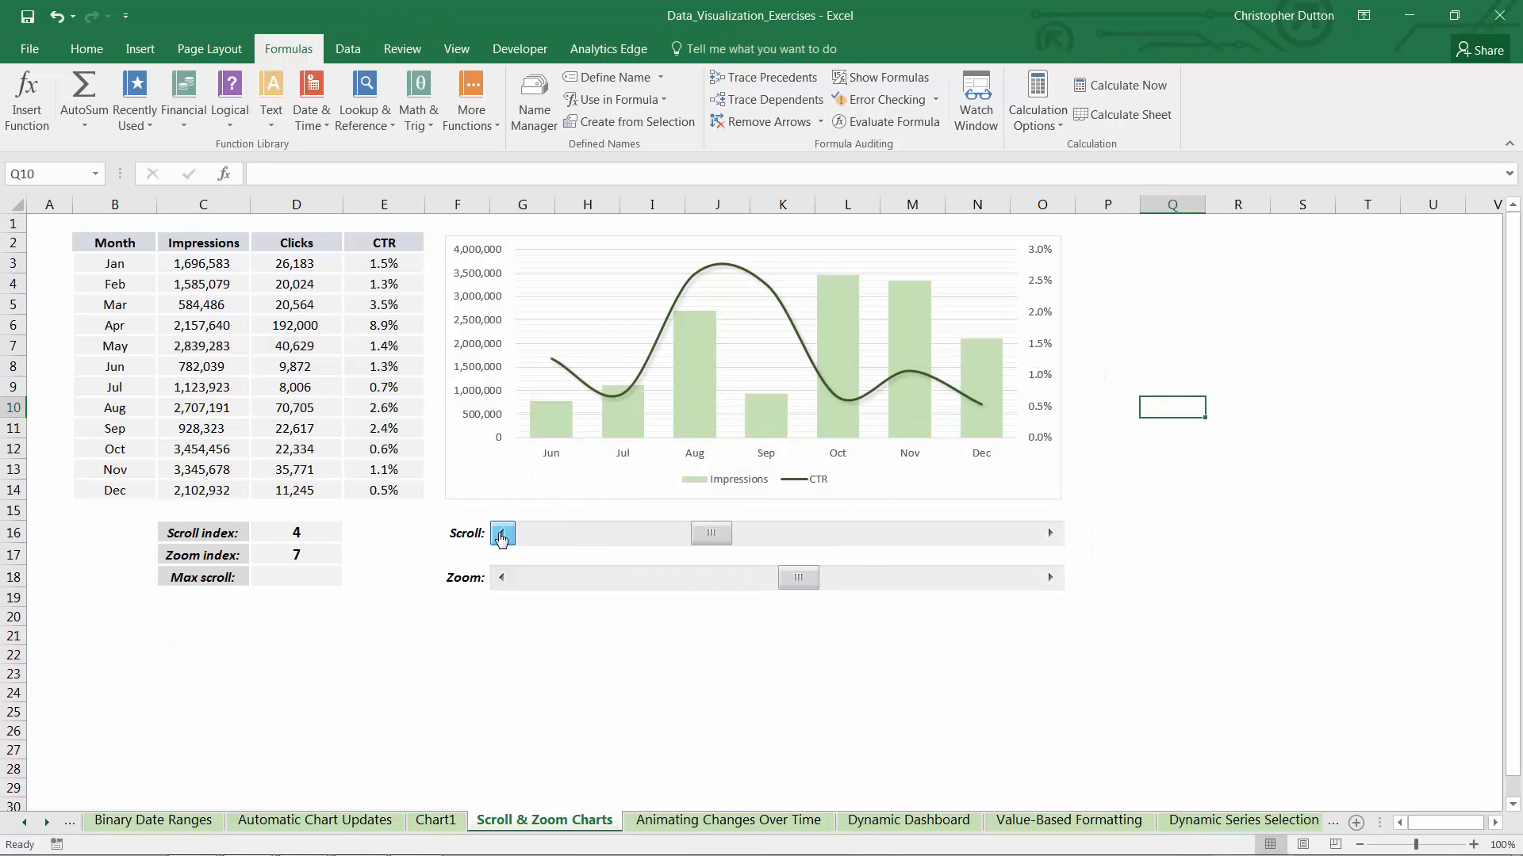
left_click(501, 534)
left_click(498, 537)
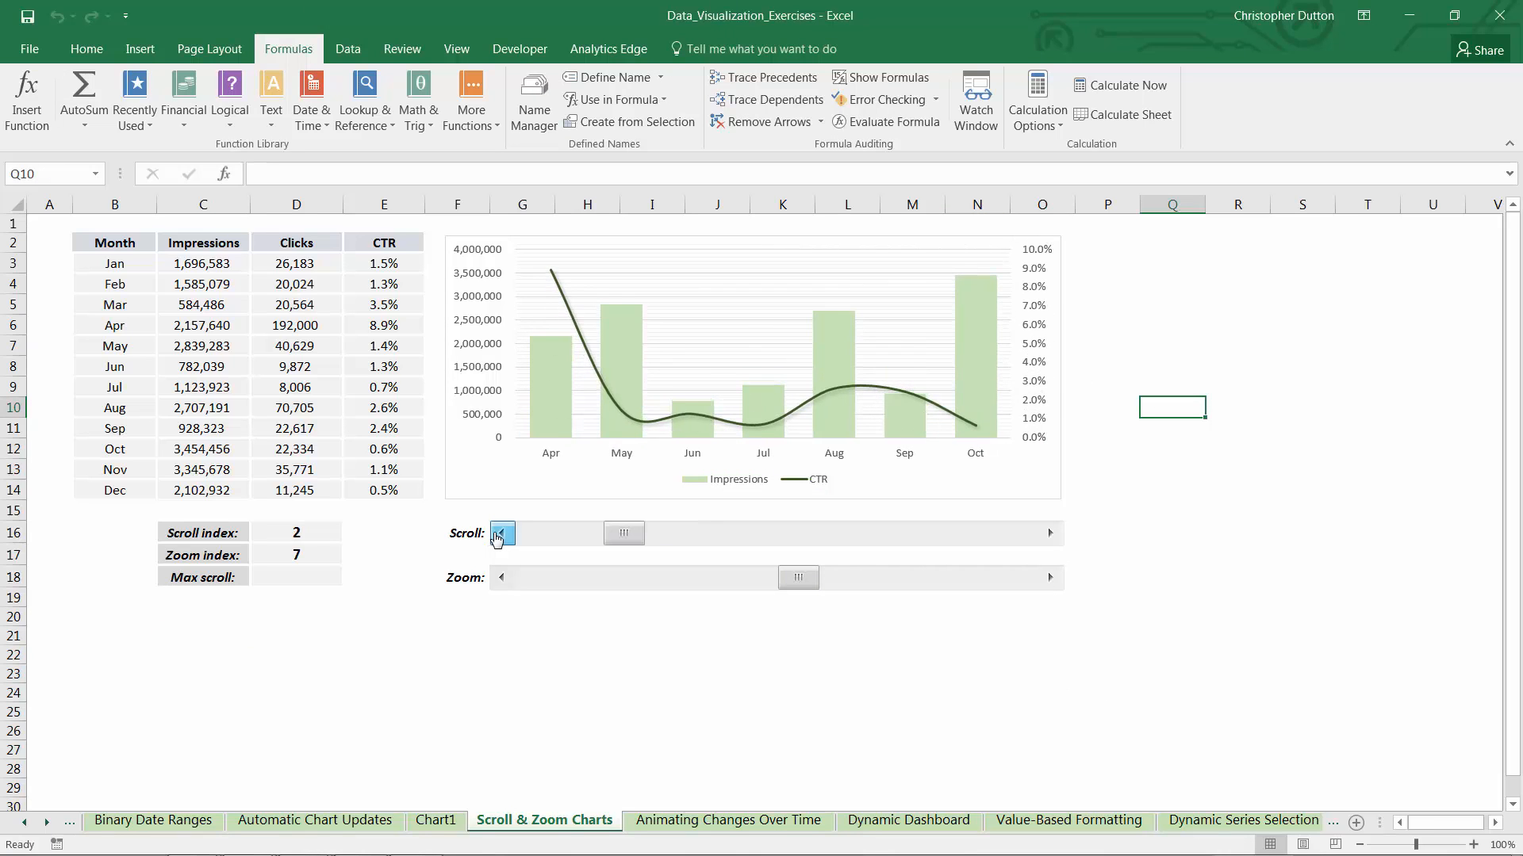
left_click(498, 537)
left_click(497, 537)
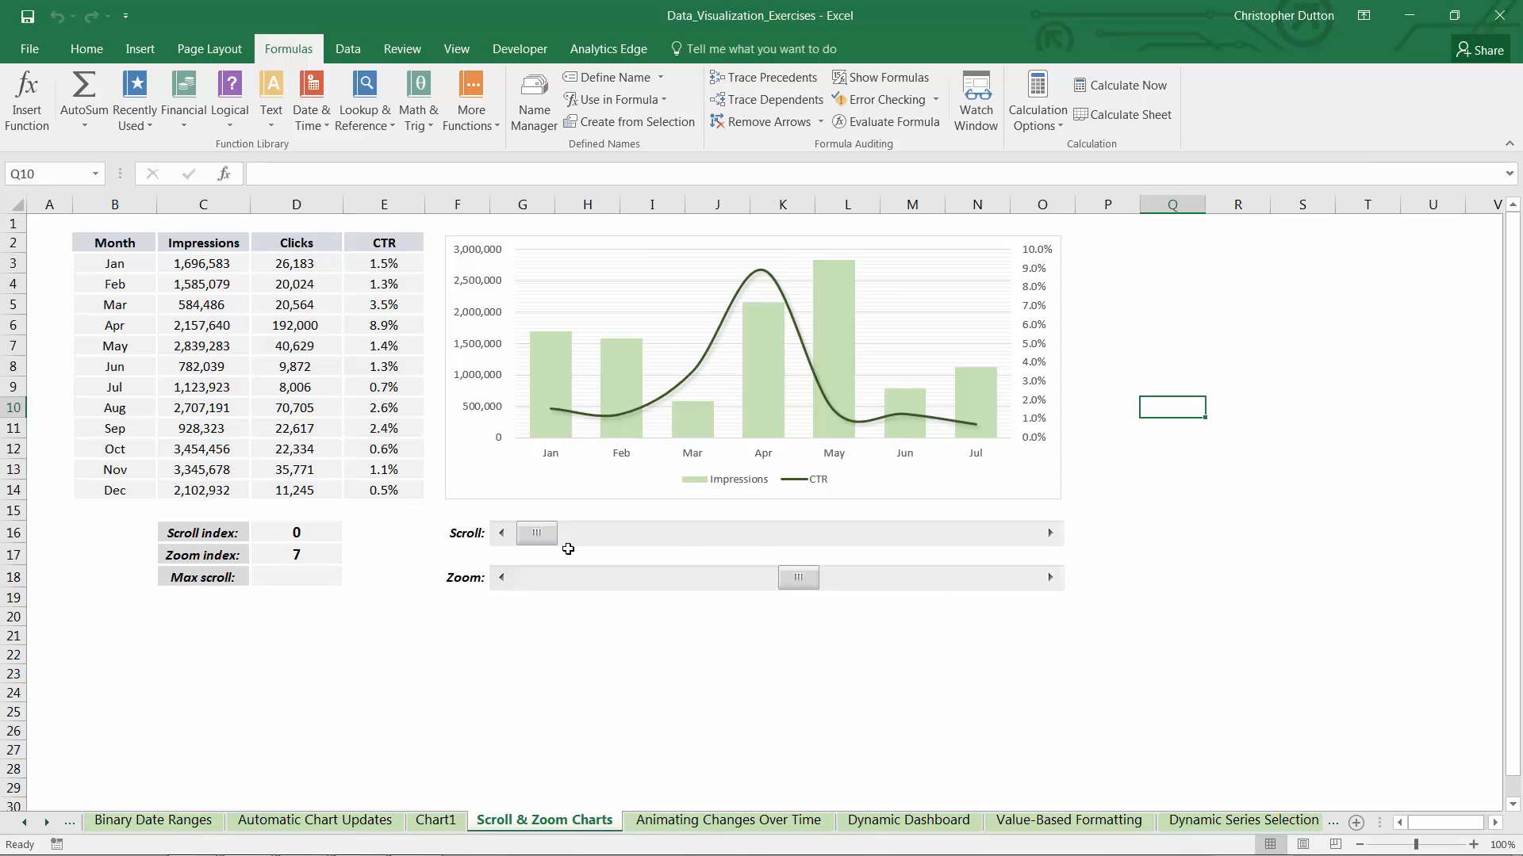
Test the Zoom bar by raising the zoom index to 12
left_click(1050, 579)
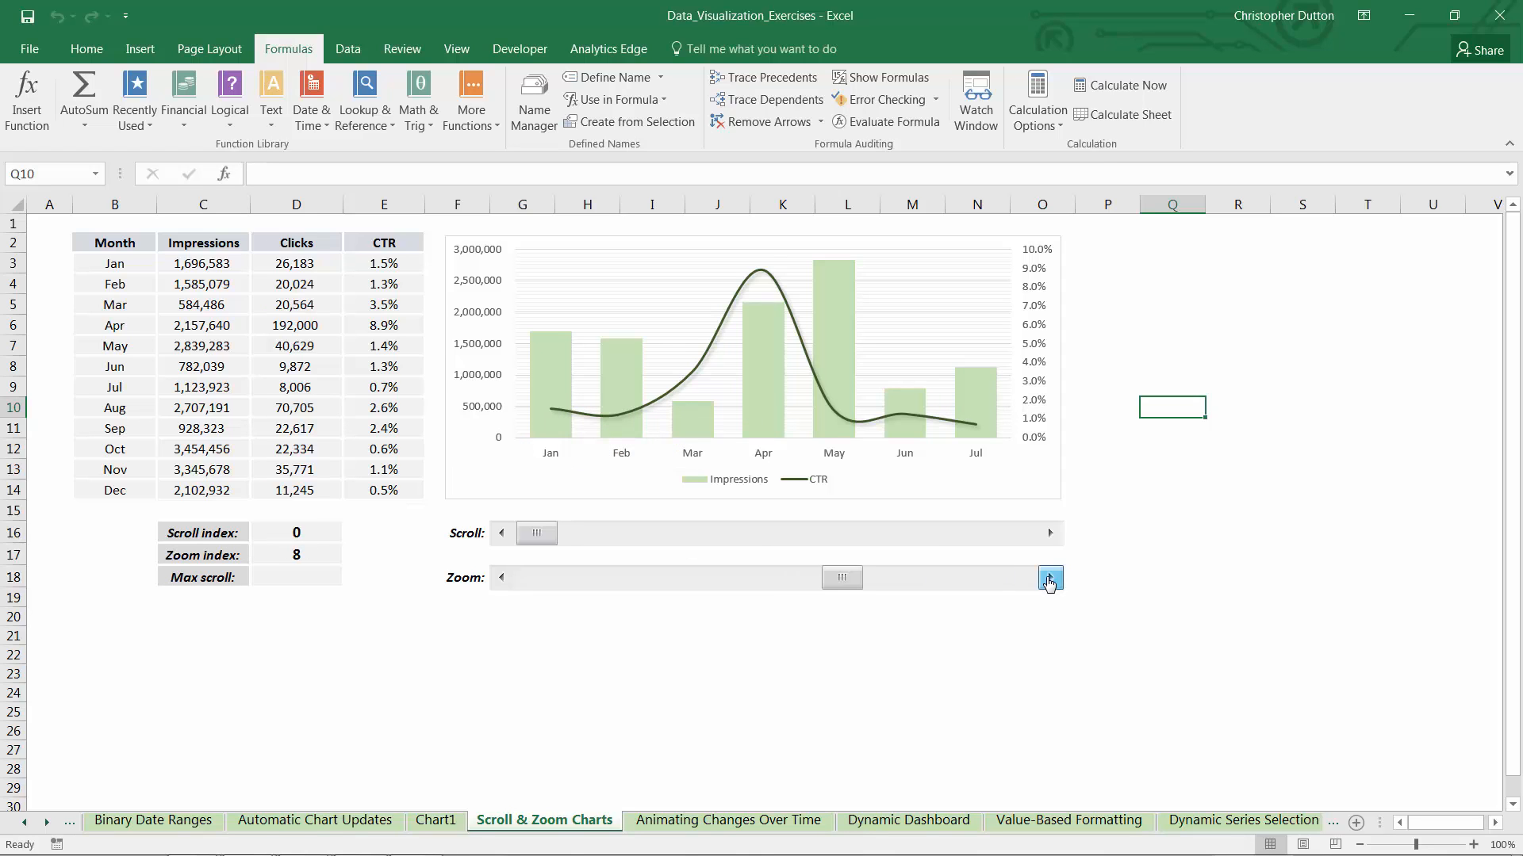
left_click(1049, 579)
left_click(1049, 580)
left_click(1049, 580)
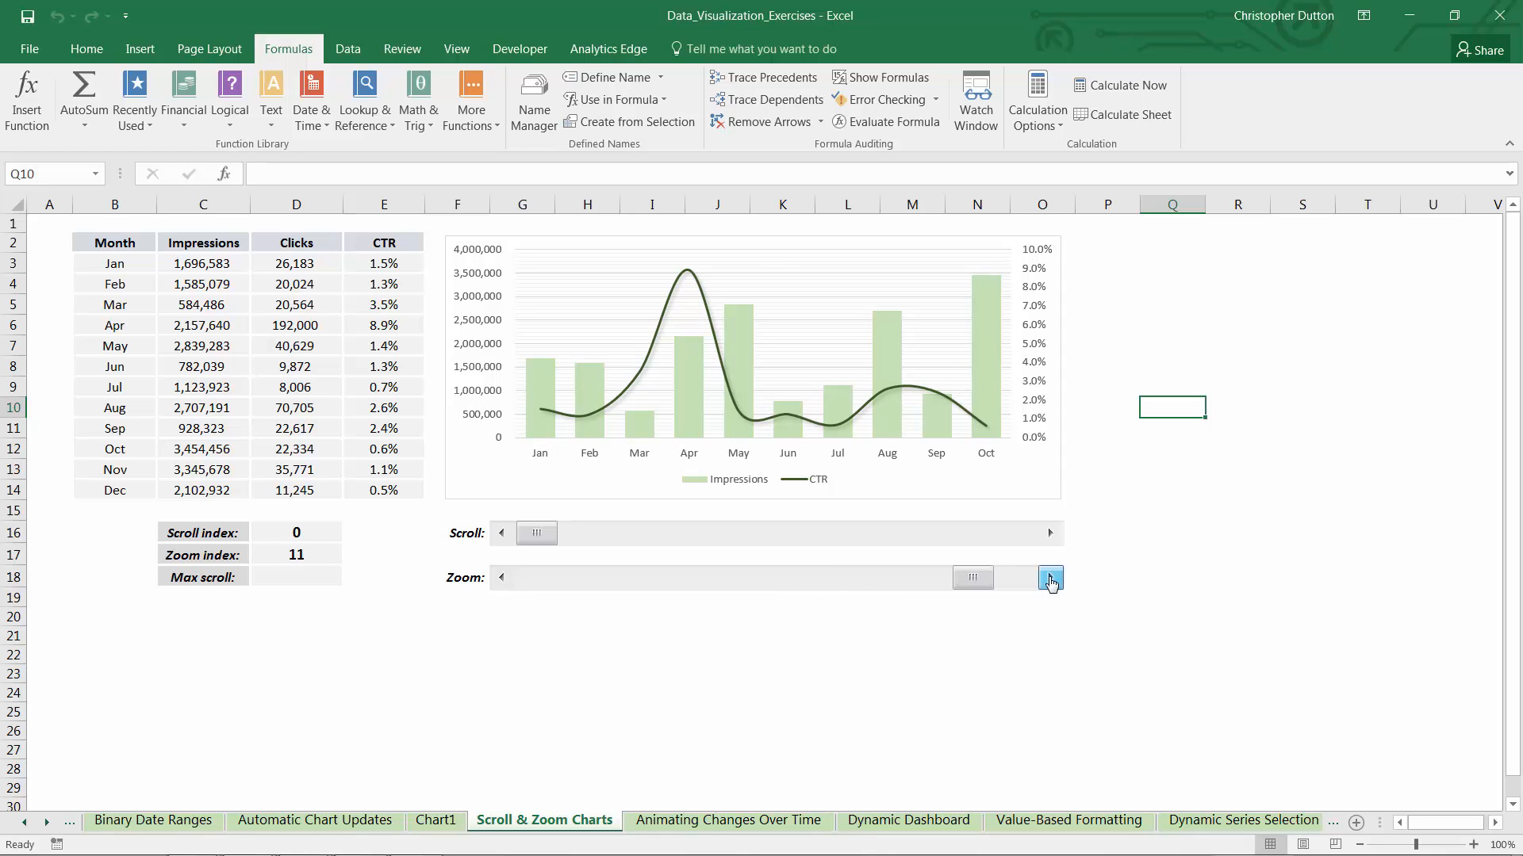
left_click(1049, 580)
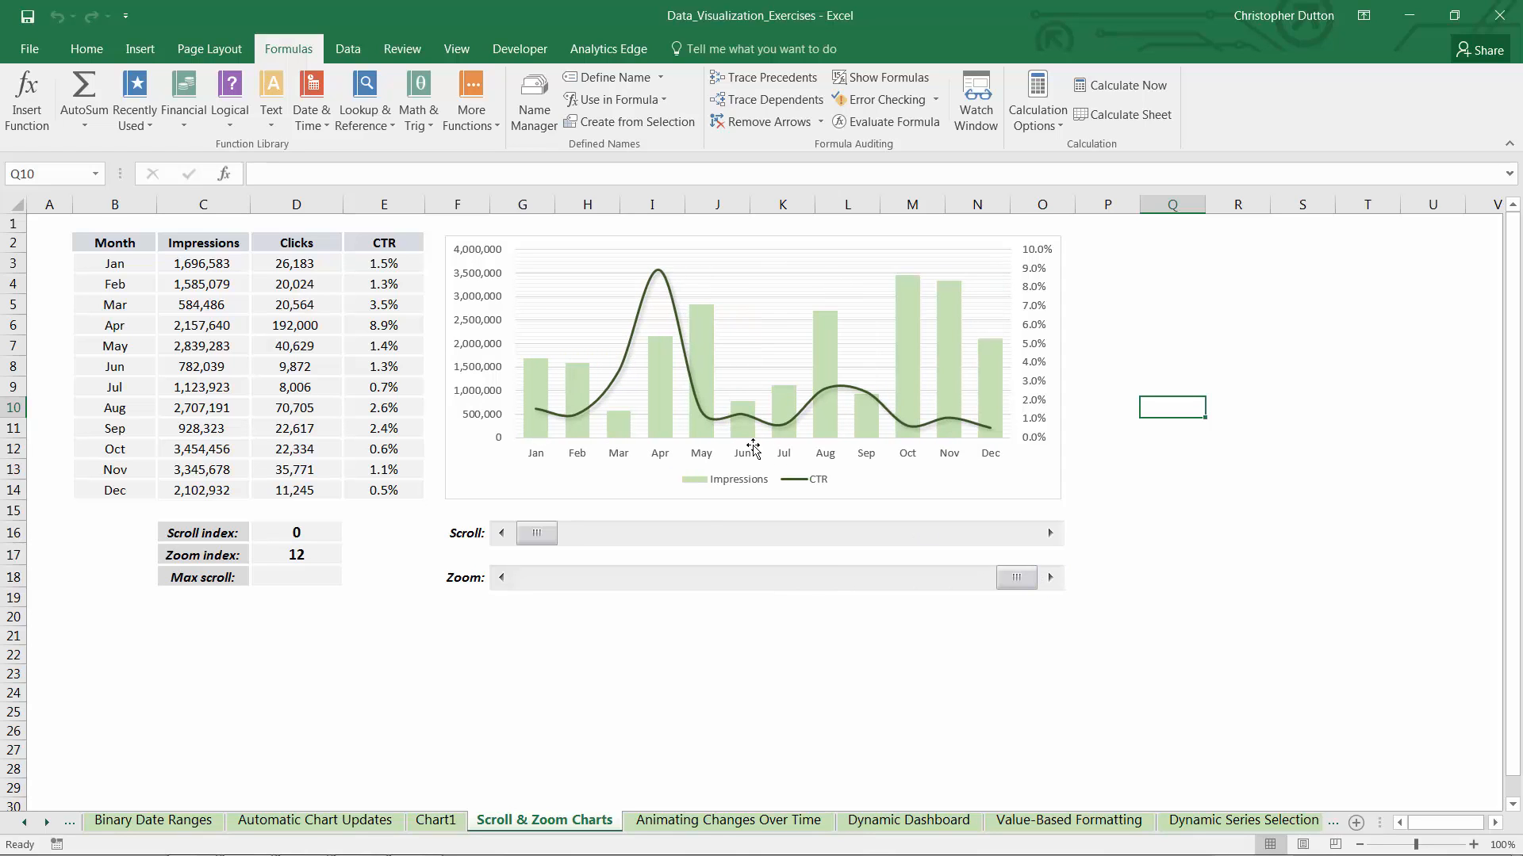
Reduce the zoom index to 3 and advance the scroll index to 2 to test a narrow chart window
left_click(503, 578)
left_click(503, 578)
left_click(503, 579)
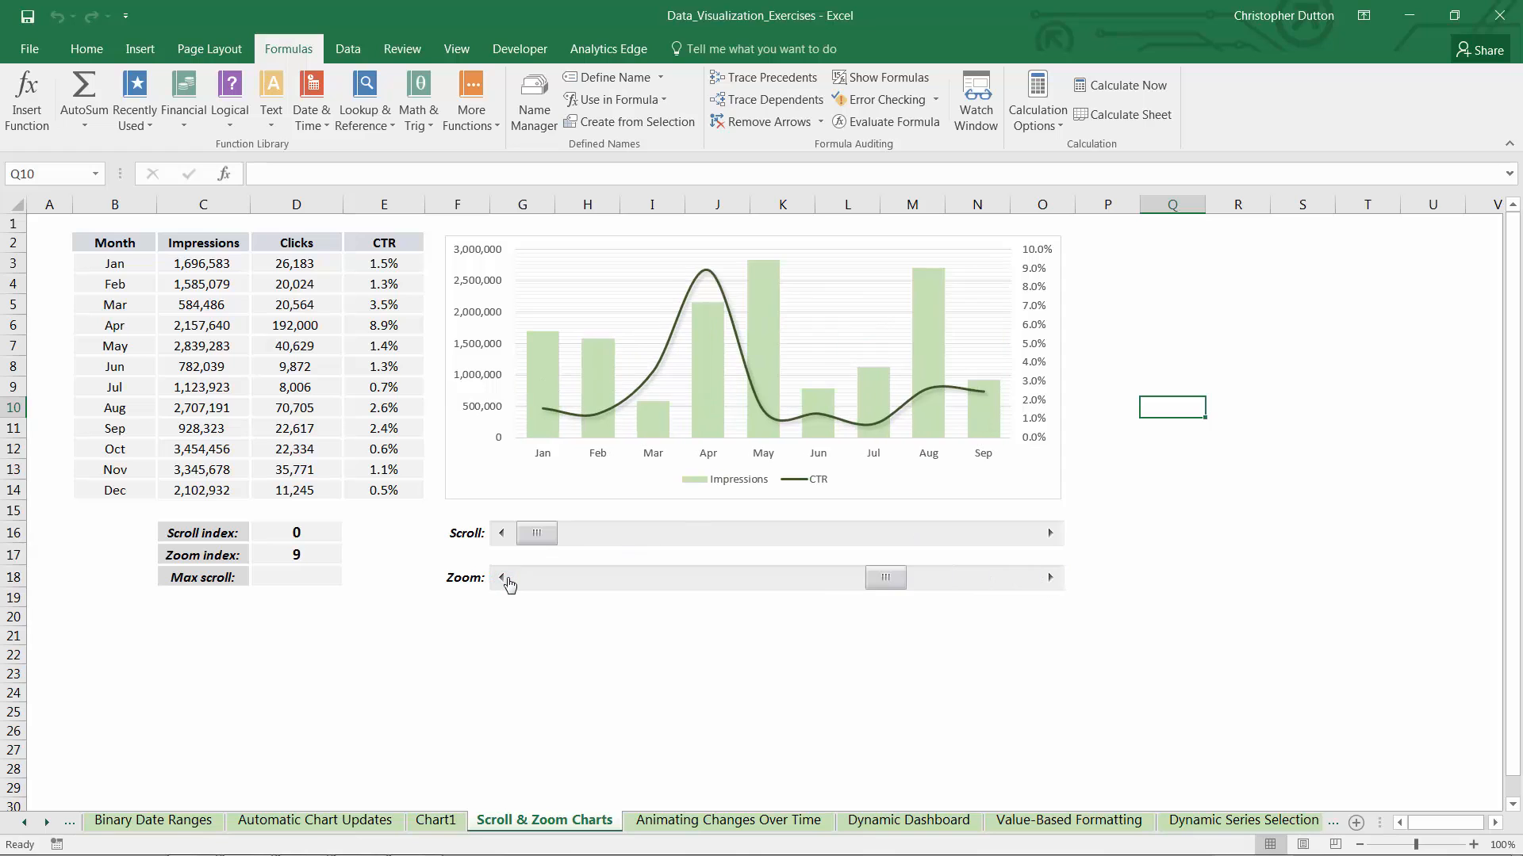
left_click(508, 579)
left_click(508, 580)
left_click(508, 580)
left_click(508, 580)
left_click(508, 579)
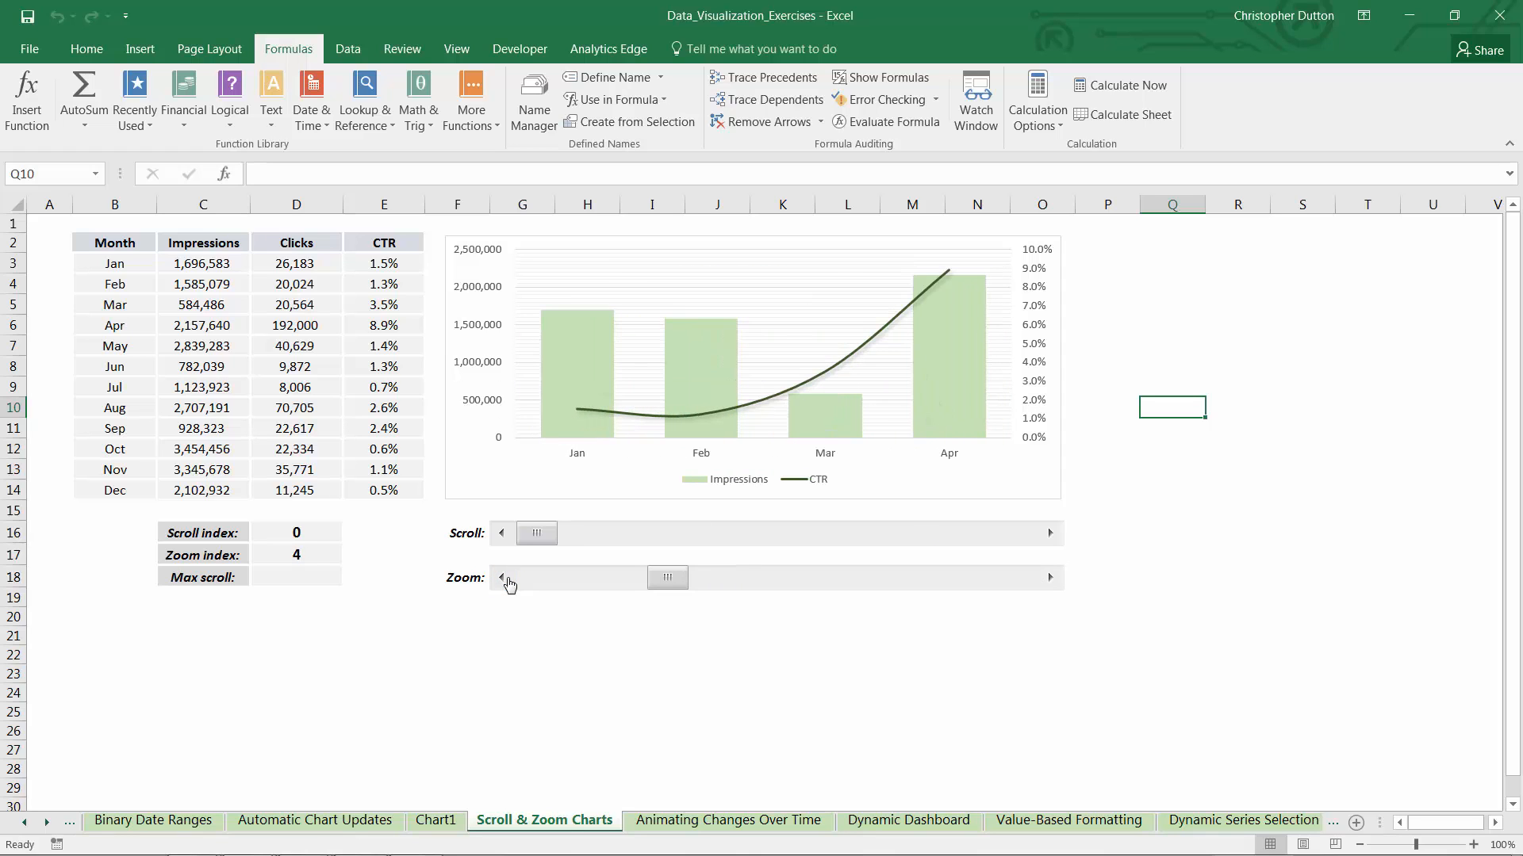
left_click(507, 580)
left_click(1048, 534)
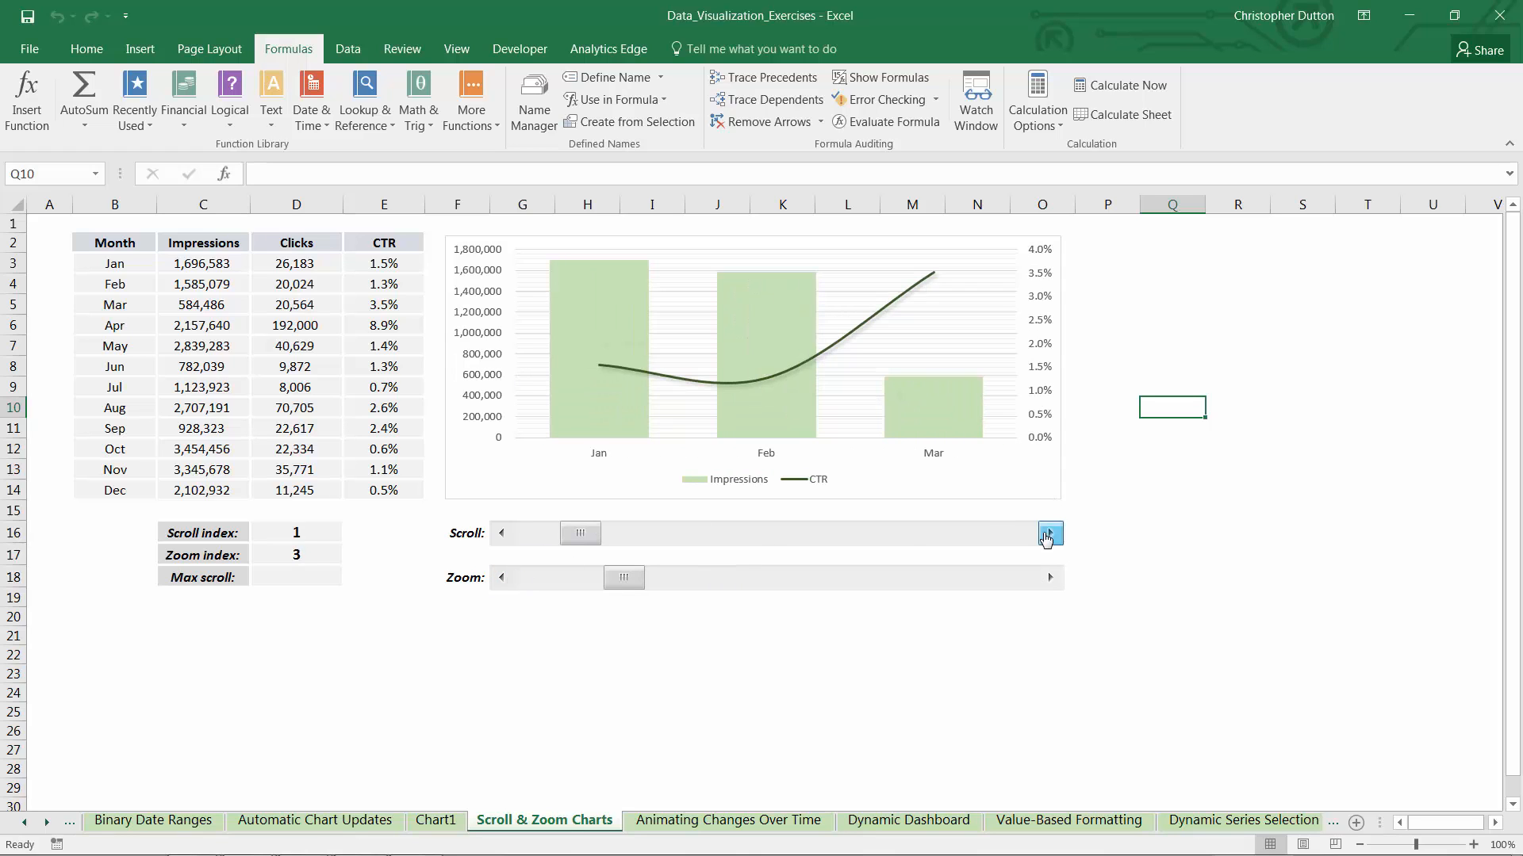
left_click(1048, 533)
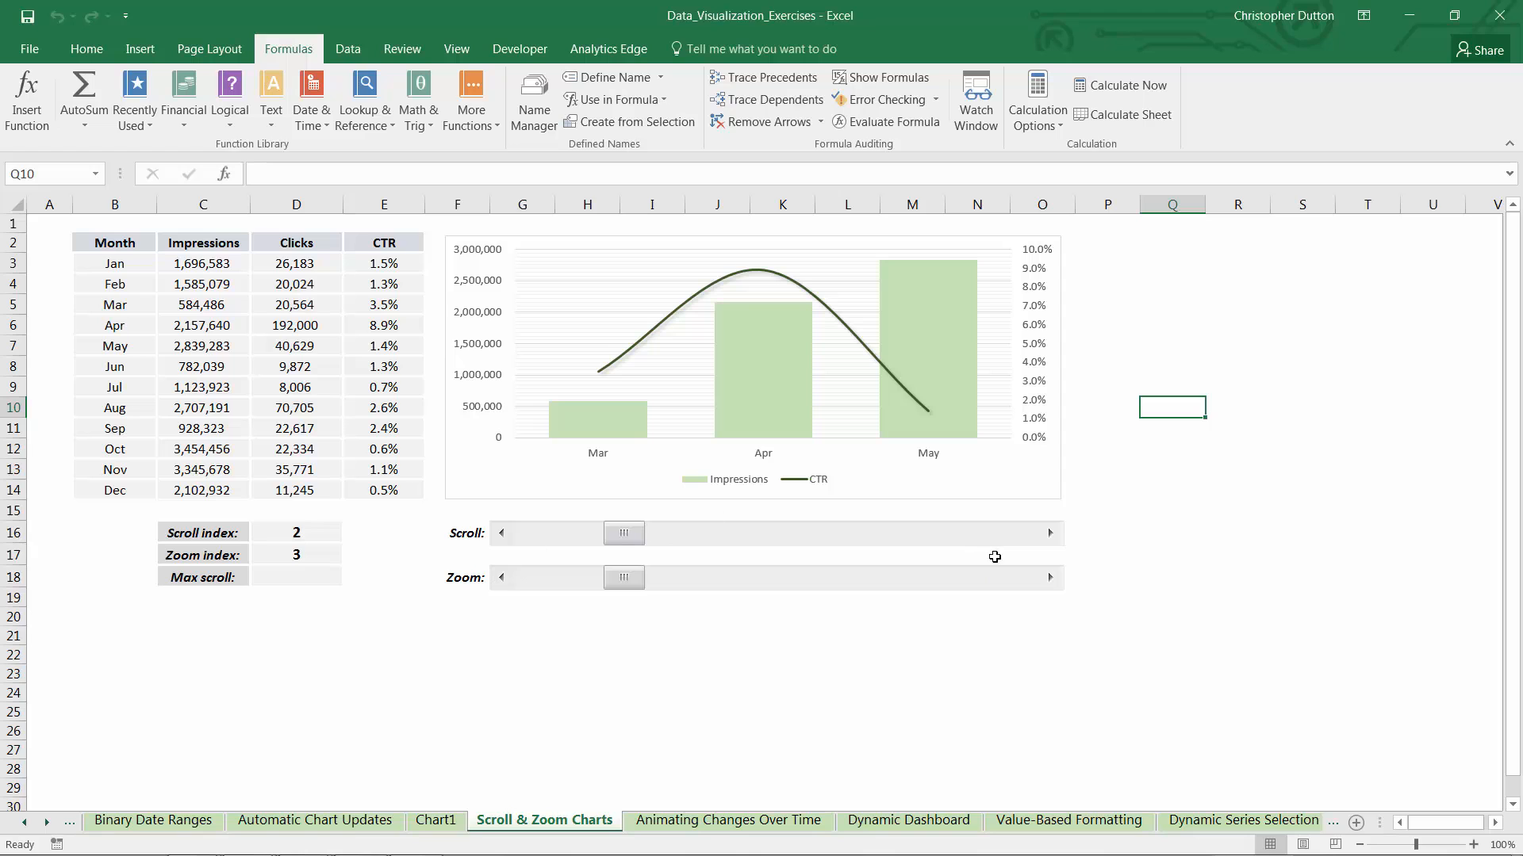
Raise the zoom index to 12 and select the Impressions columns to inspect their source range in the table
left_click(1049, 581)
left_click(1048, 582)
left_click(1048, 581)
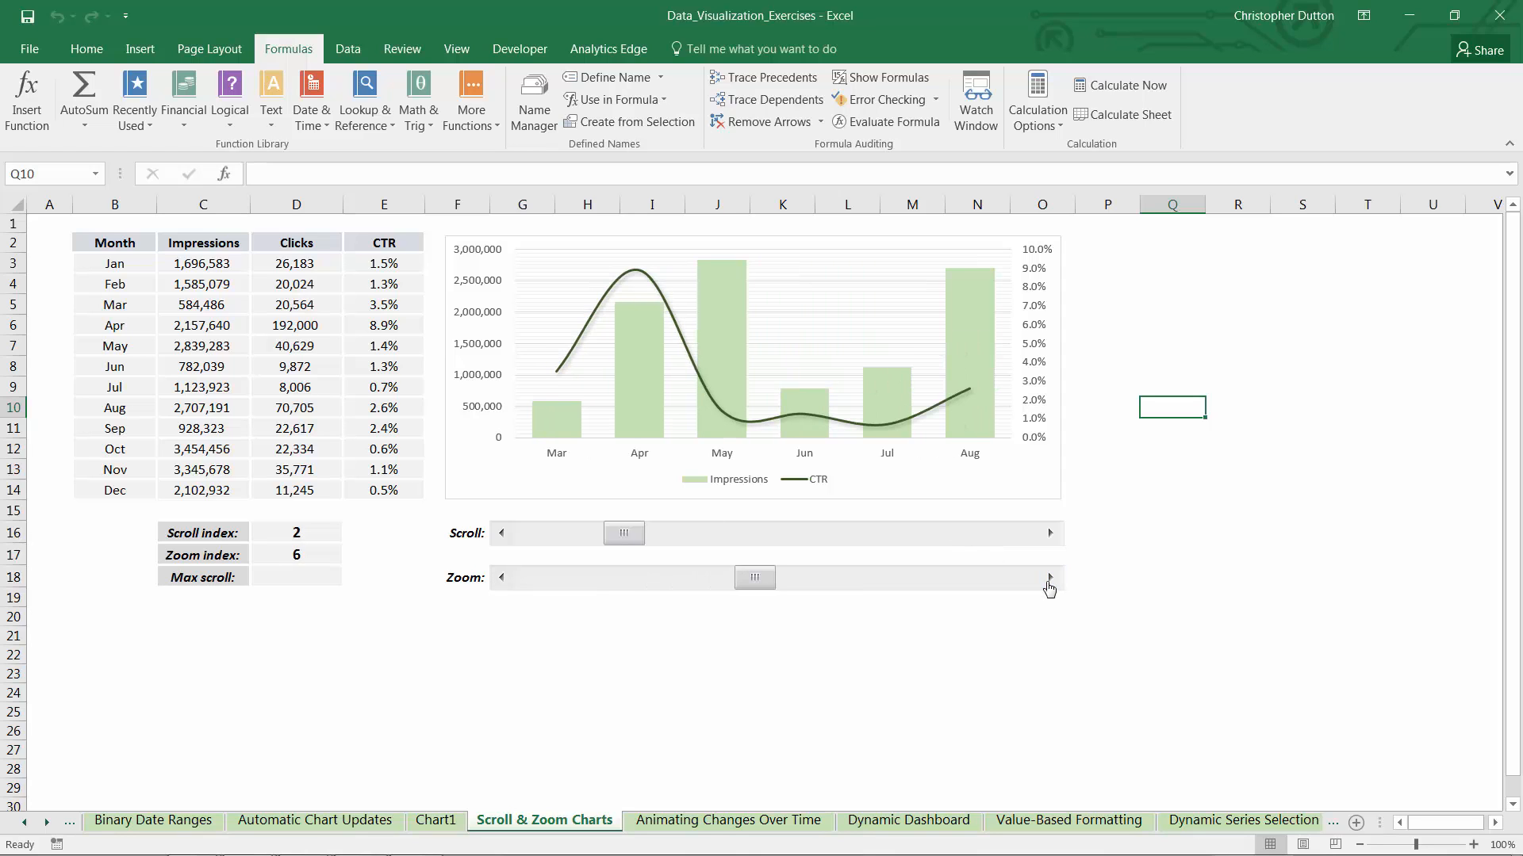
left_click(1048, 581)
left_click(1048, 581)
left_click(1049, 581)
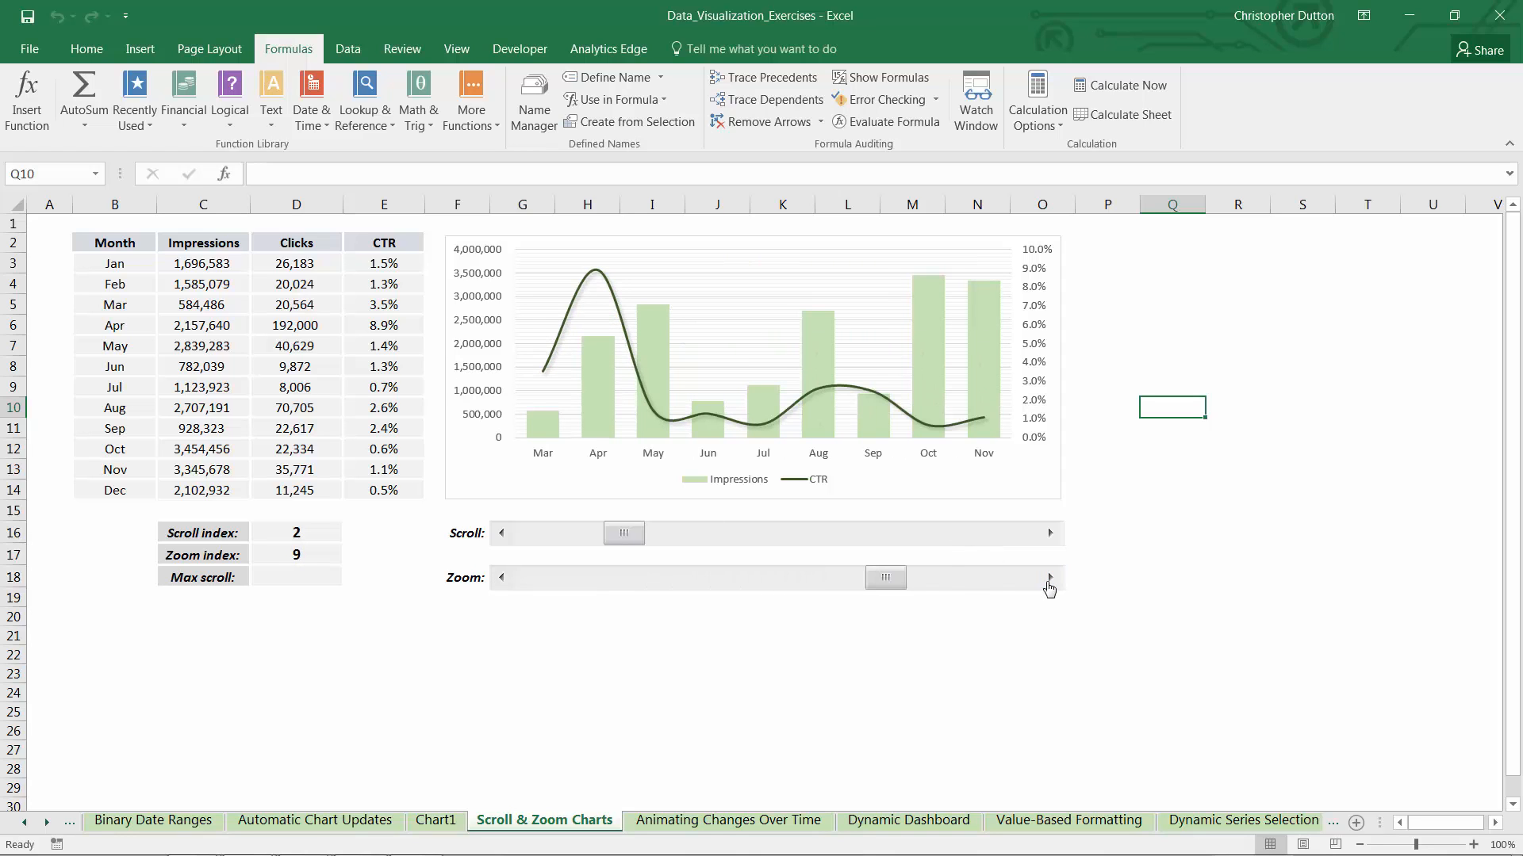
left_click(1049, 581)
left_click(1049, 582)
left_click(1048, 582)
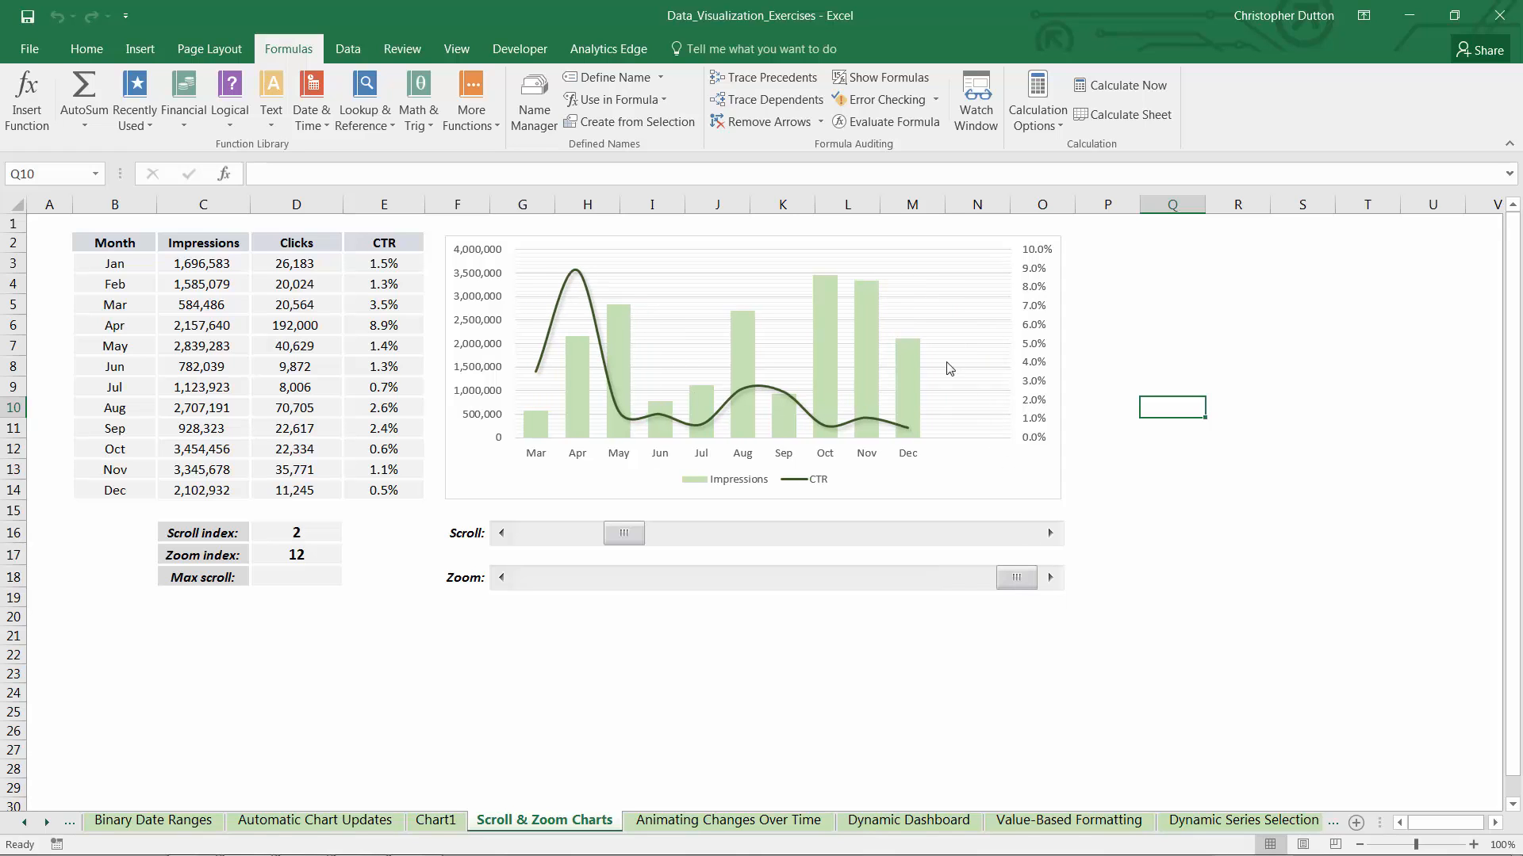
left_click(865, 330)
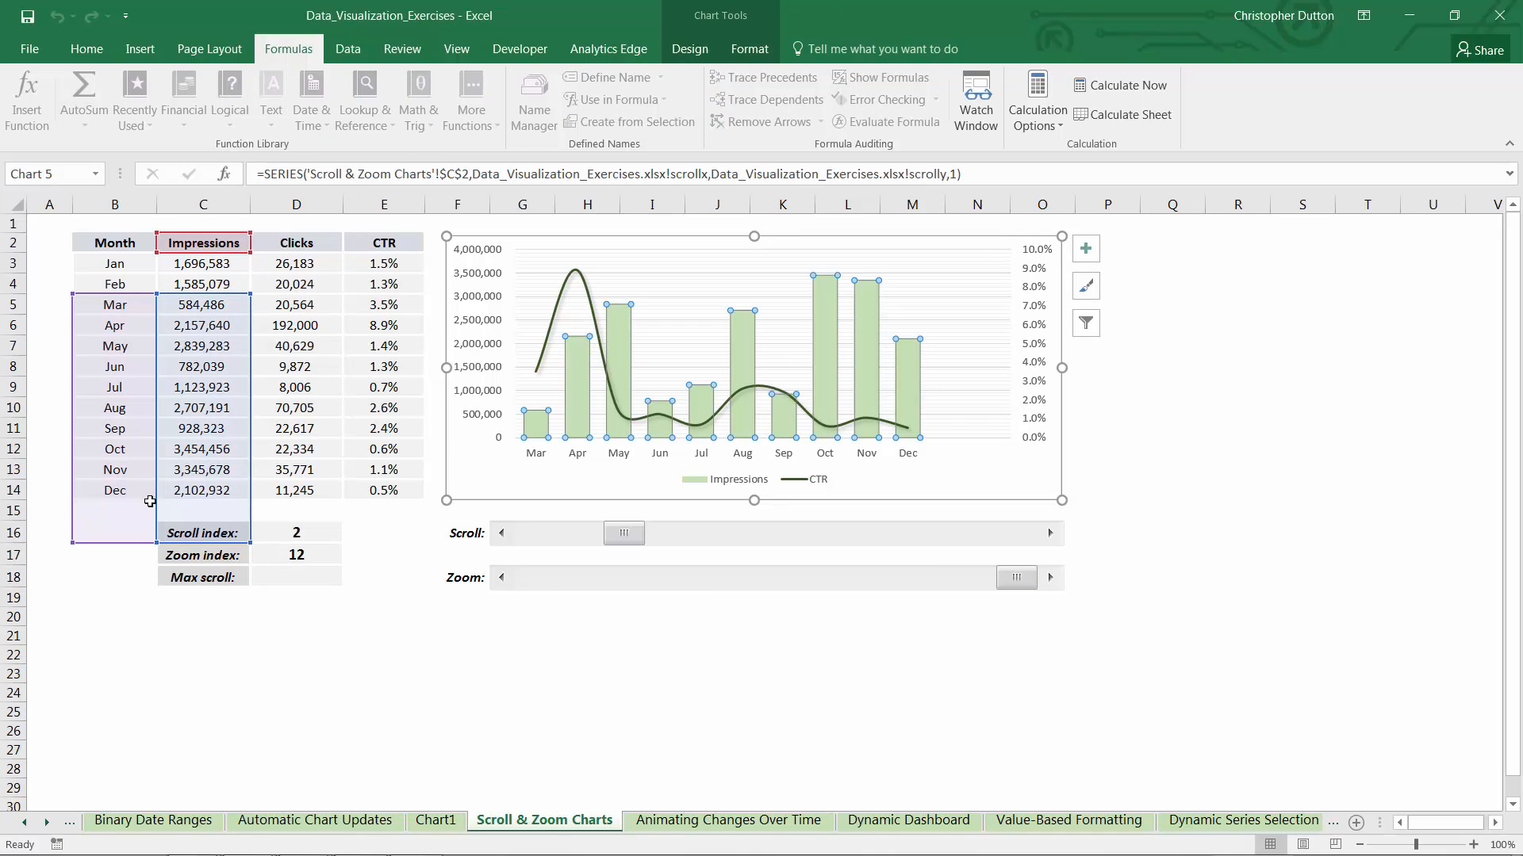
Advance the scroll index to 7 and select the Impressions series to check its source range
left_click(1051, 536)
left_click(1051, 537)
left_click(1051, 537)
left_click(1051, 537)
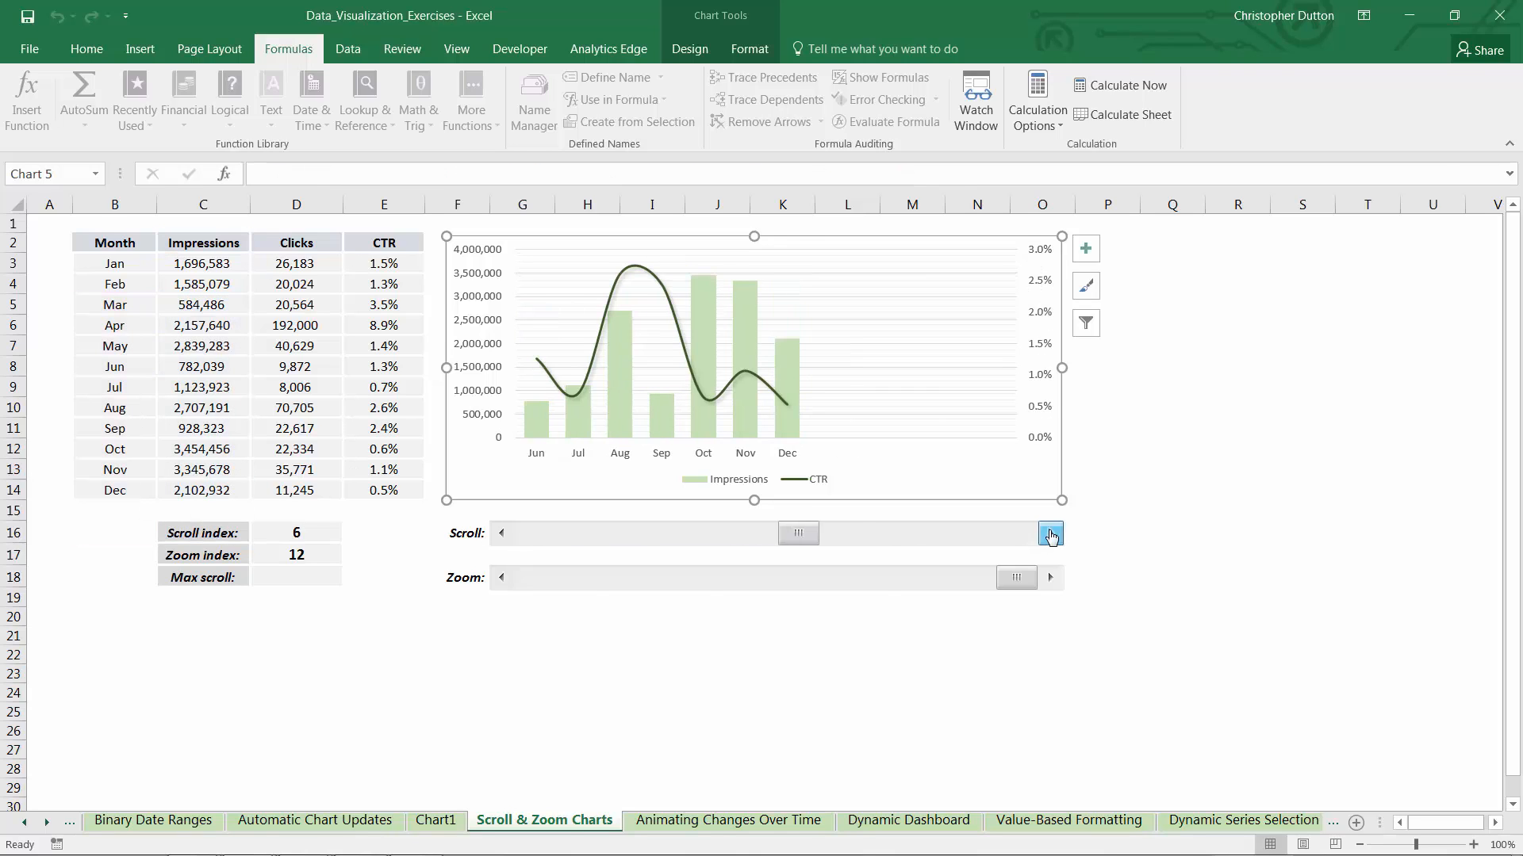
left_click(1050, 537)
left_click(700, 360)
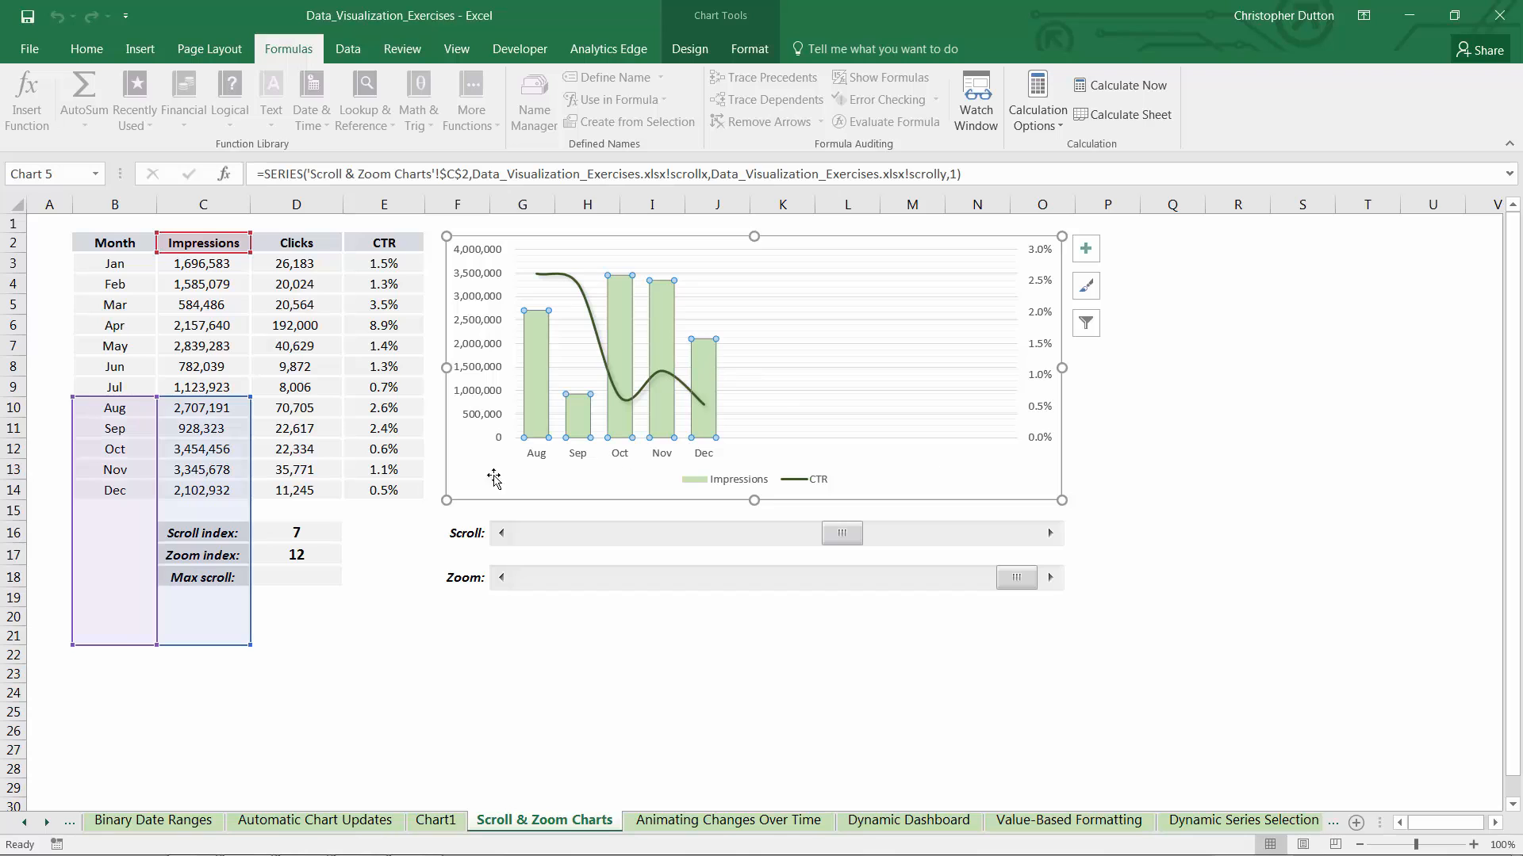
Lower the scroll index to 2 and the zoom index to 10 using the scroll bars
left_click(501, 534)
left_click(501, 535)
left_click(501, 534)
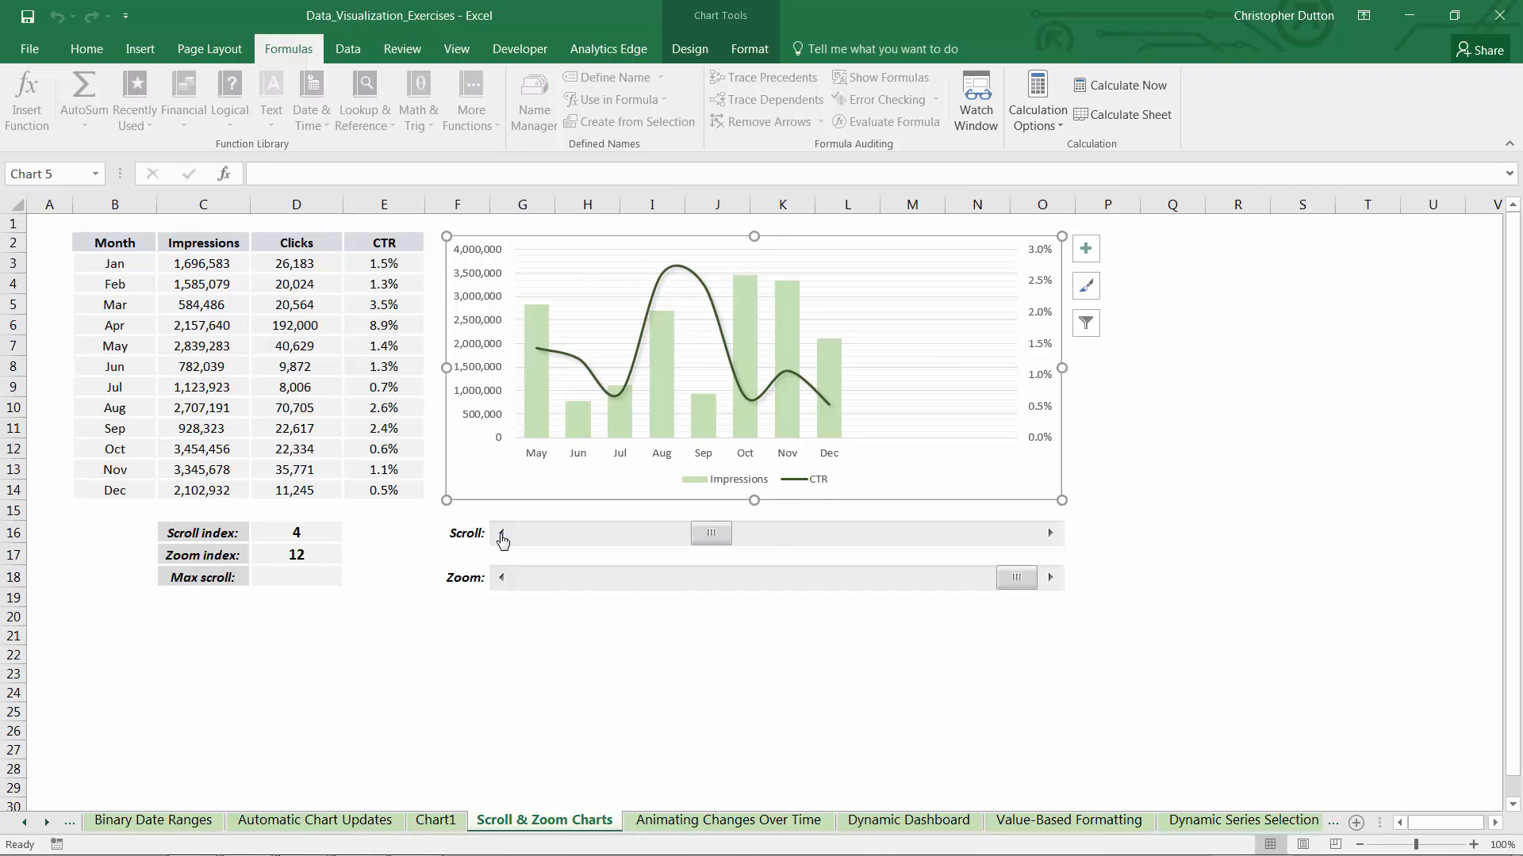
left_click(501, 536)
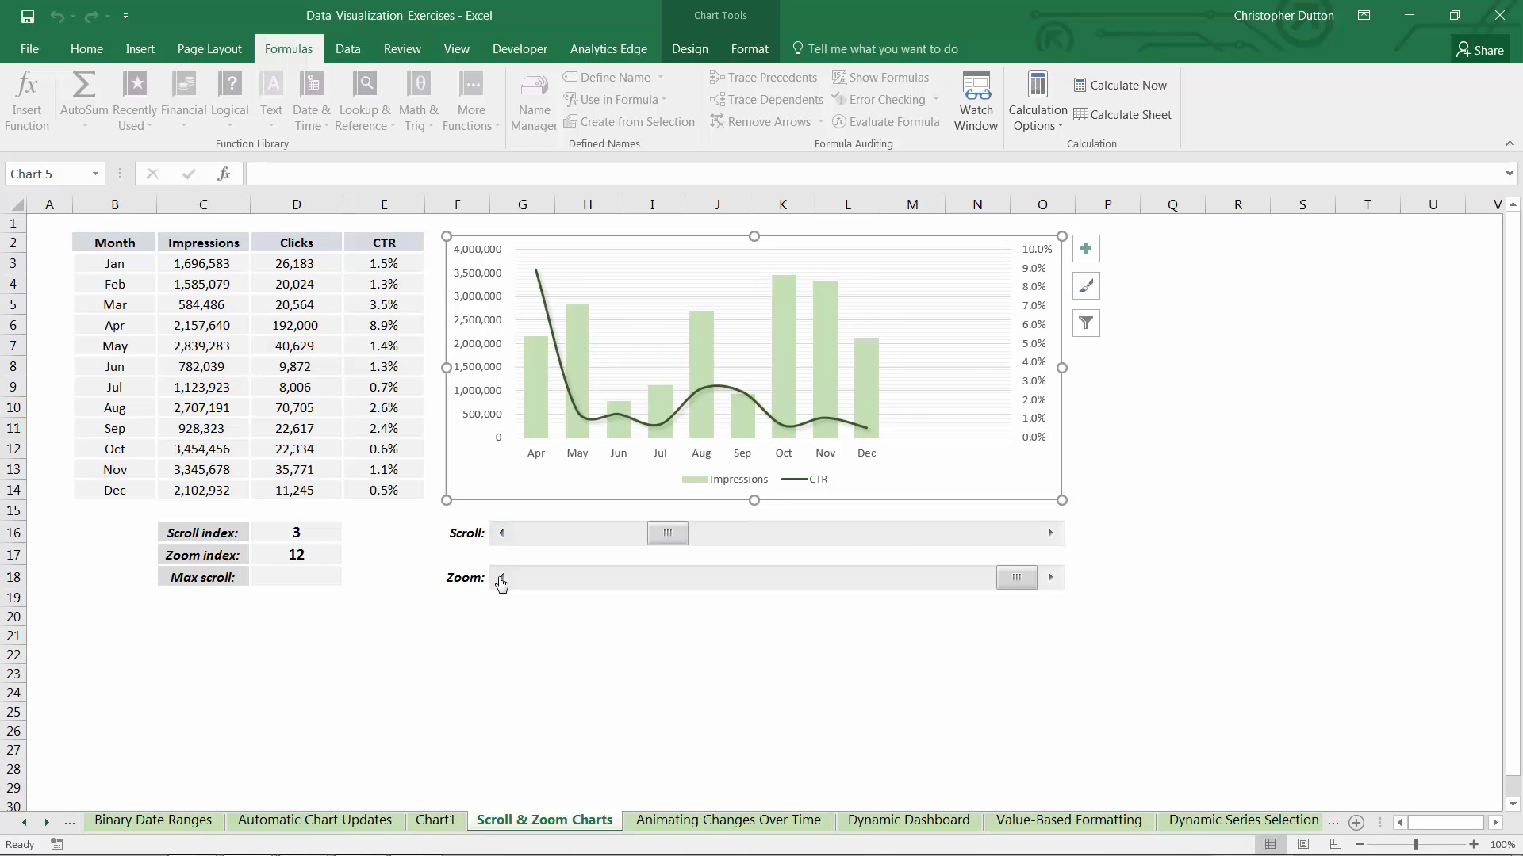
left_click(502, 579)
left_click(501, 578)
left_click(502, 535)
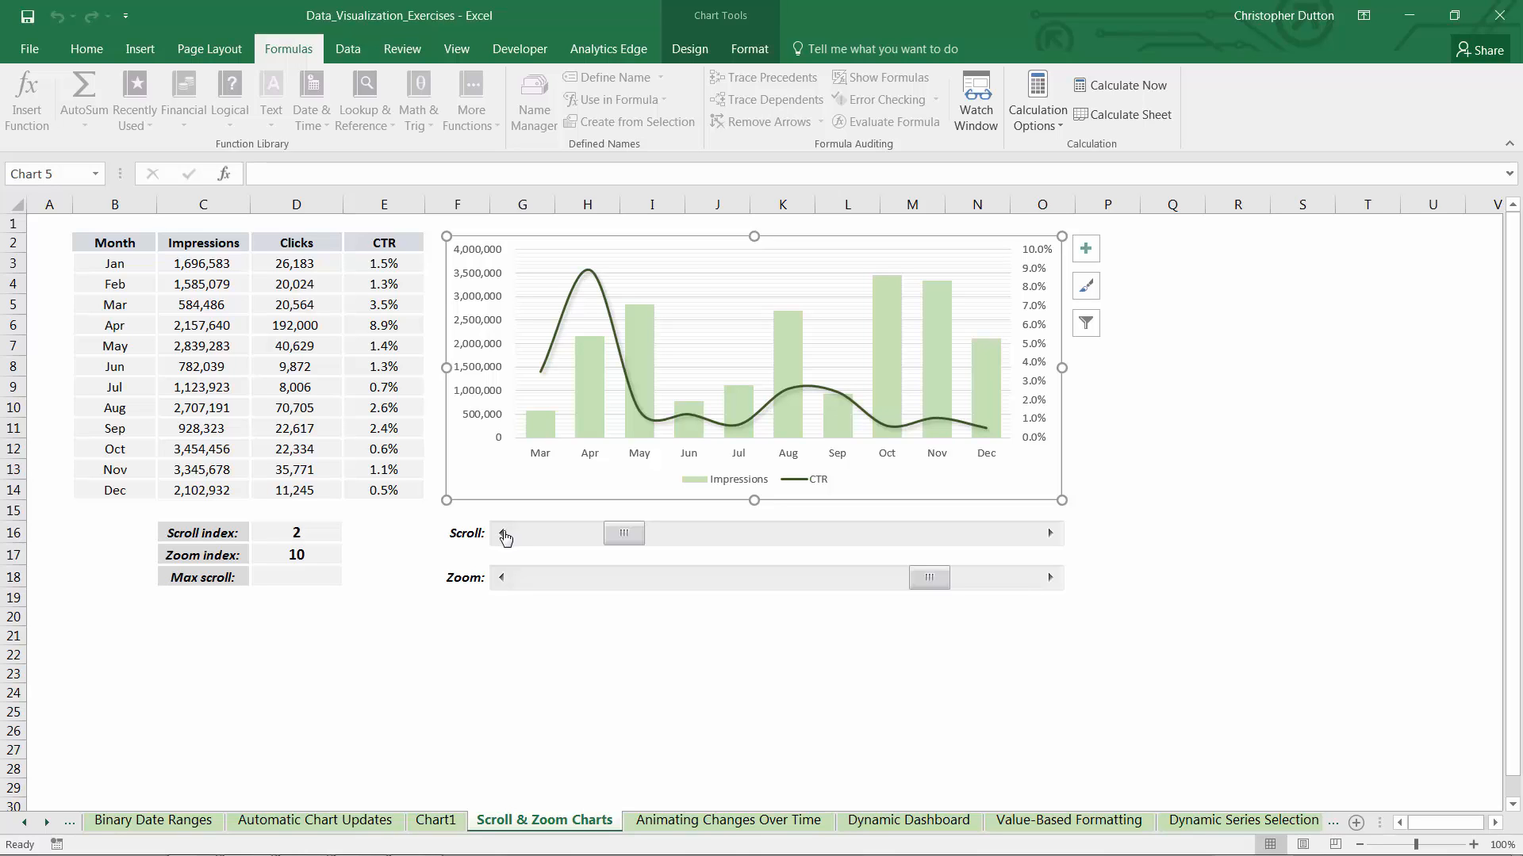
Show all months with zoom index 12 and scroll index 0, and test scrolling on to index 2
left_click_drag(923, 579, 1023, 578)
left_click_drag(610, 531, 506, 533)
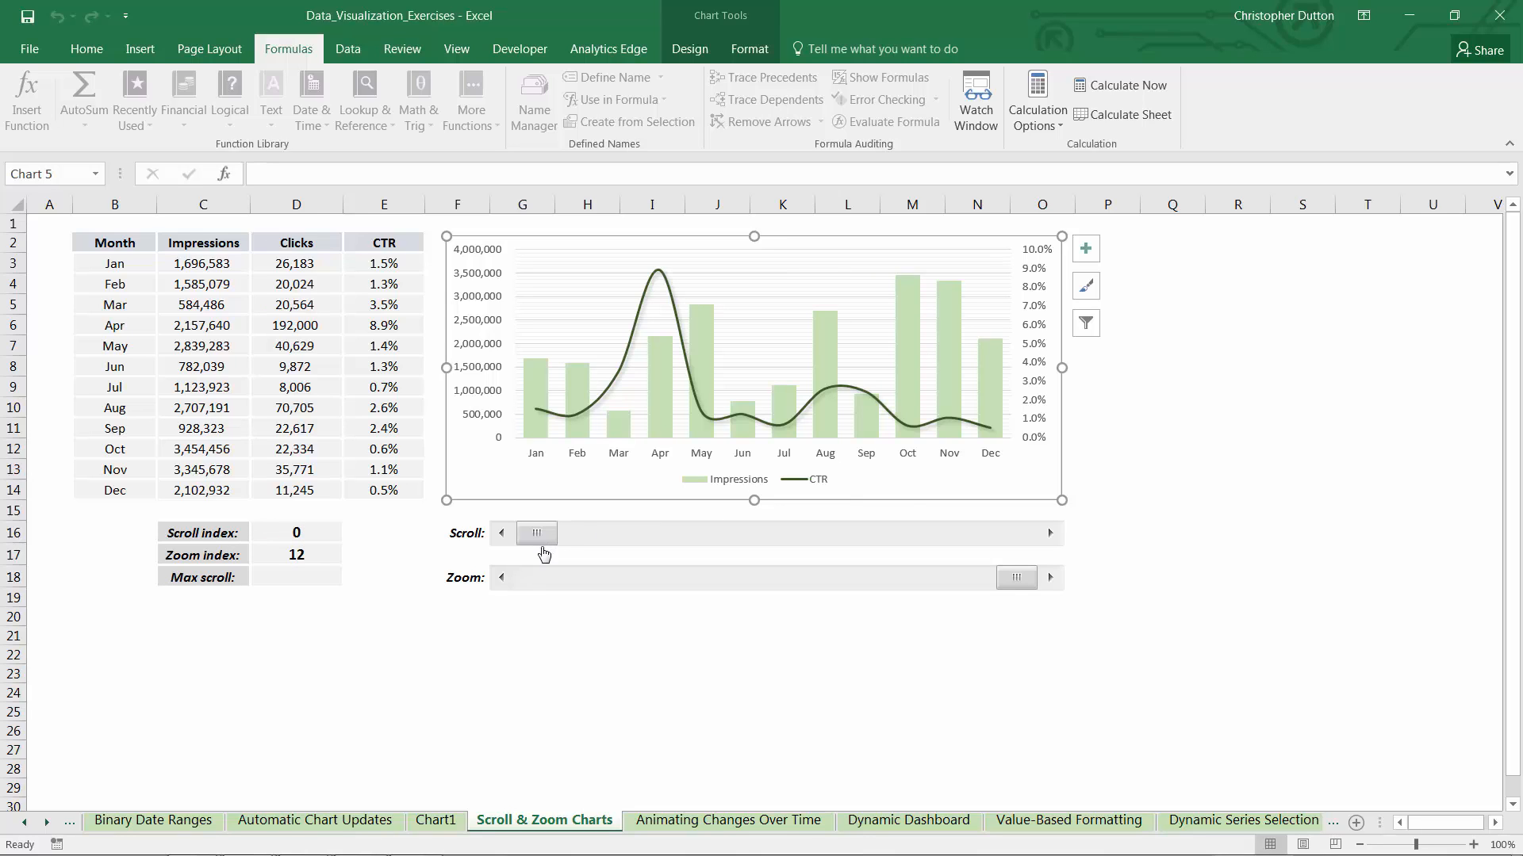
left_click(1017, 585)
left_click(1048, 534)
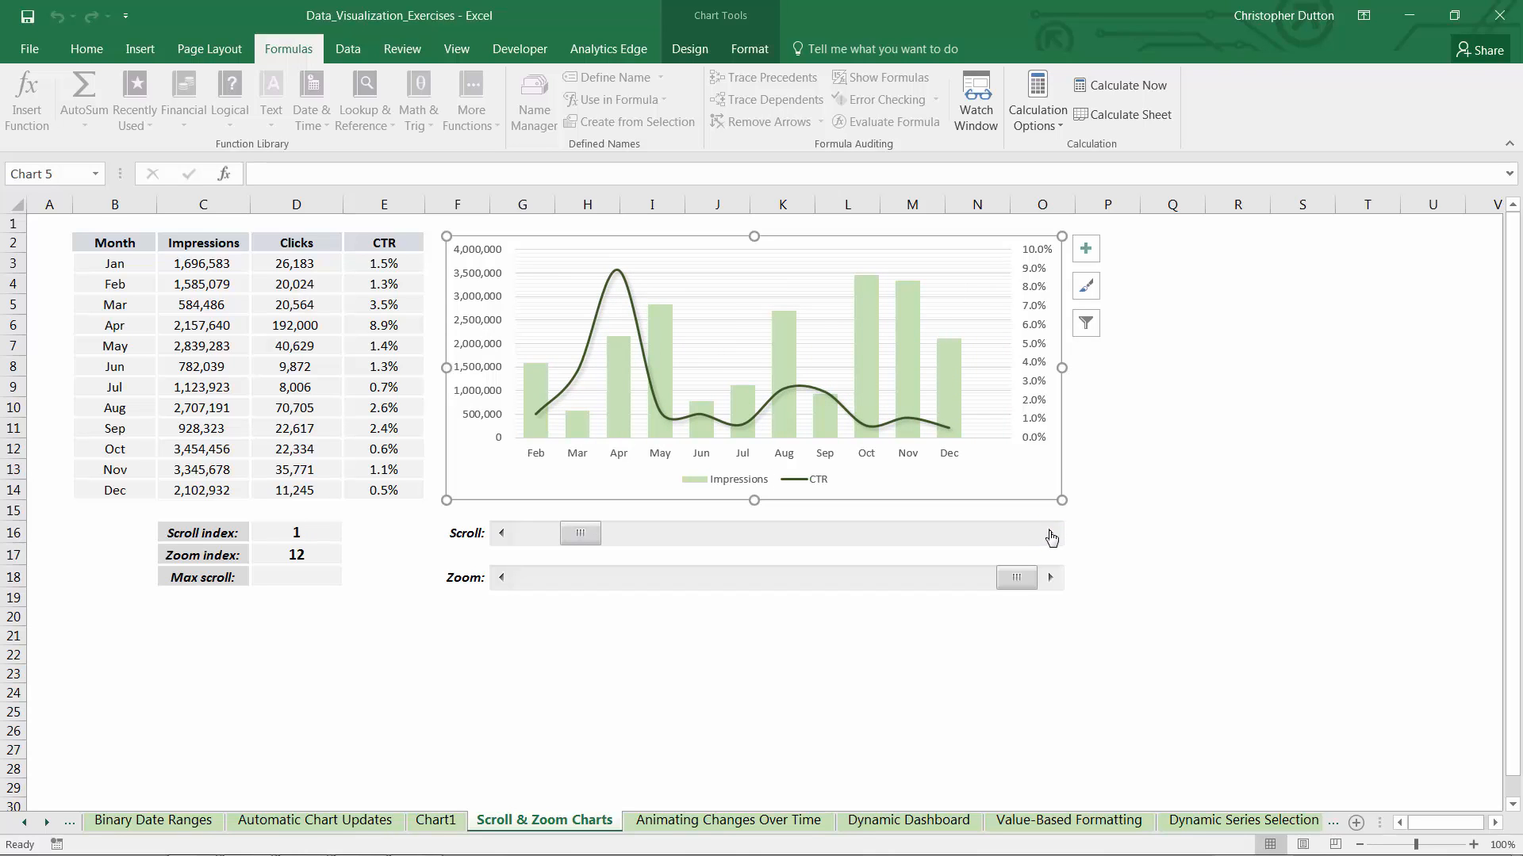
left_click(1050, 533)
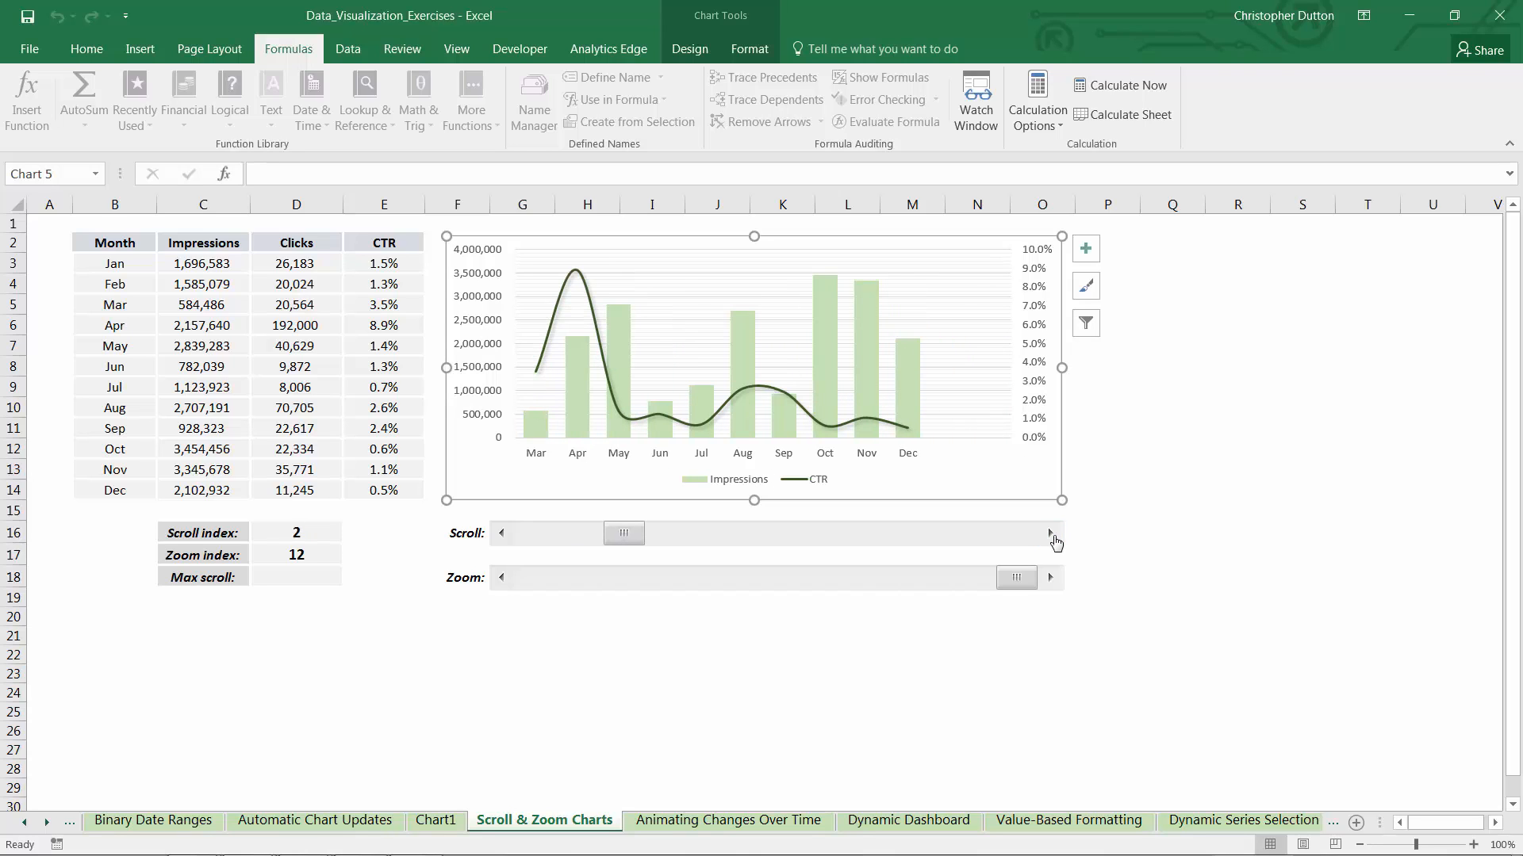
Return the scroll index to 0 and reduce the zoom index to 8
left_click(502, 578)
left_click(501, 578)
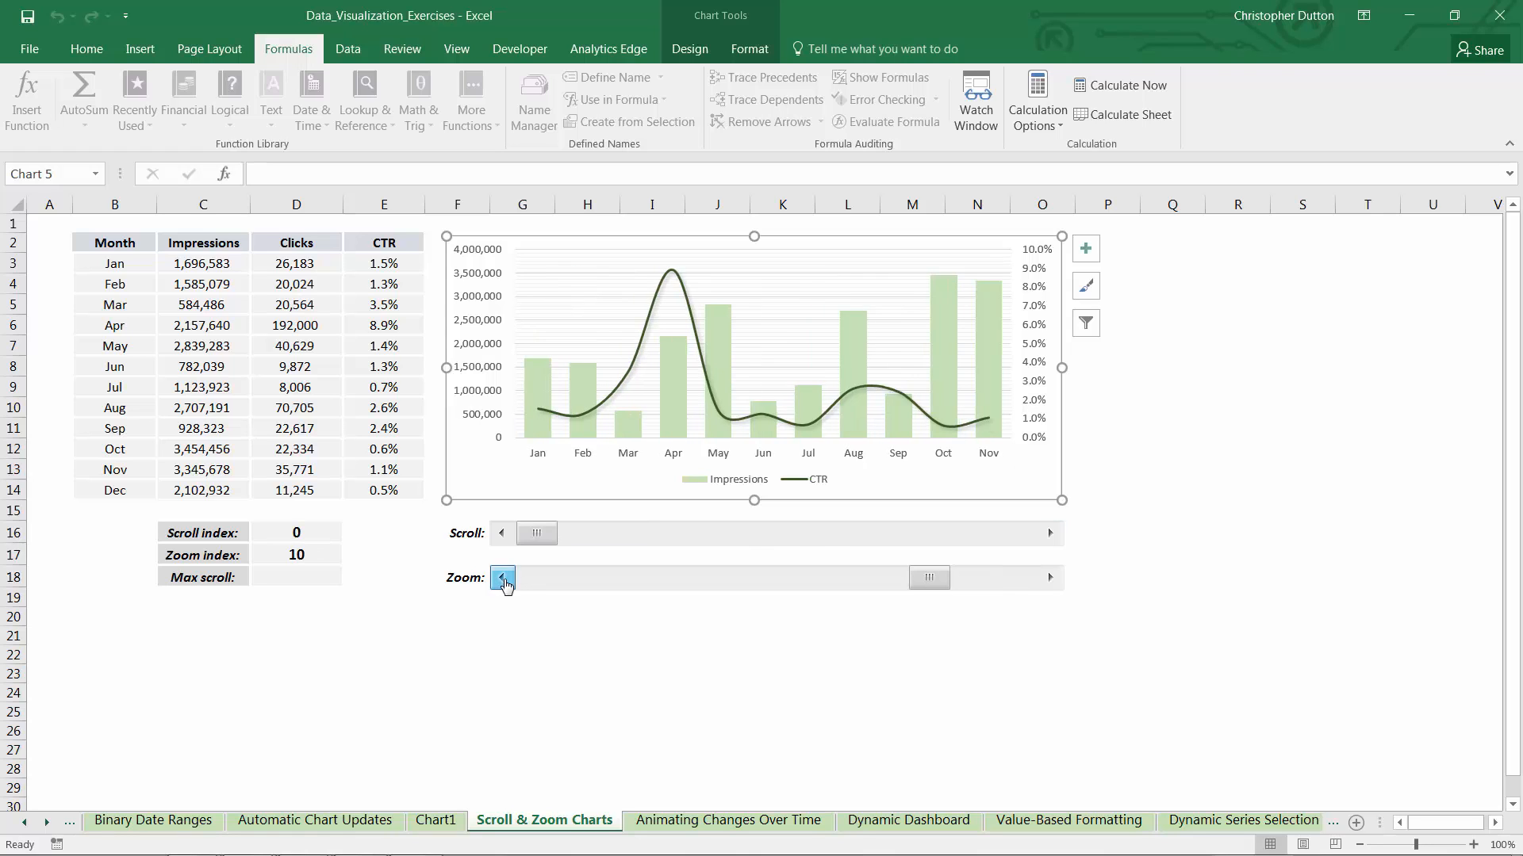
left_click(502, 579)
left_click(501, 578)
Advance the scroll index to 6 to examine the chart window past December, and bring it back to 5
left_click(1046, 535)
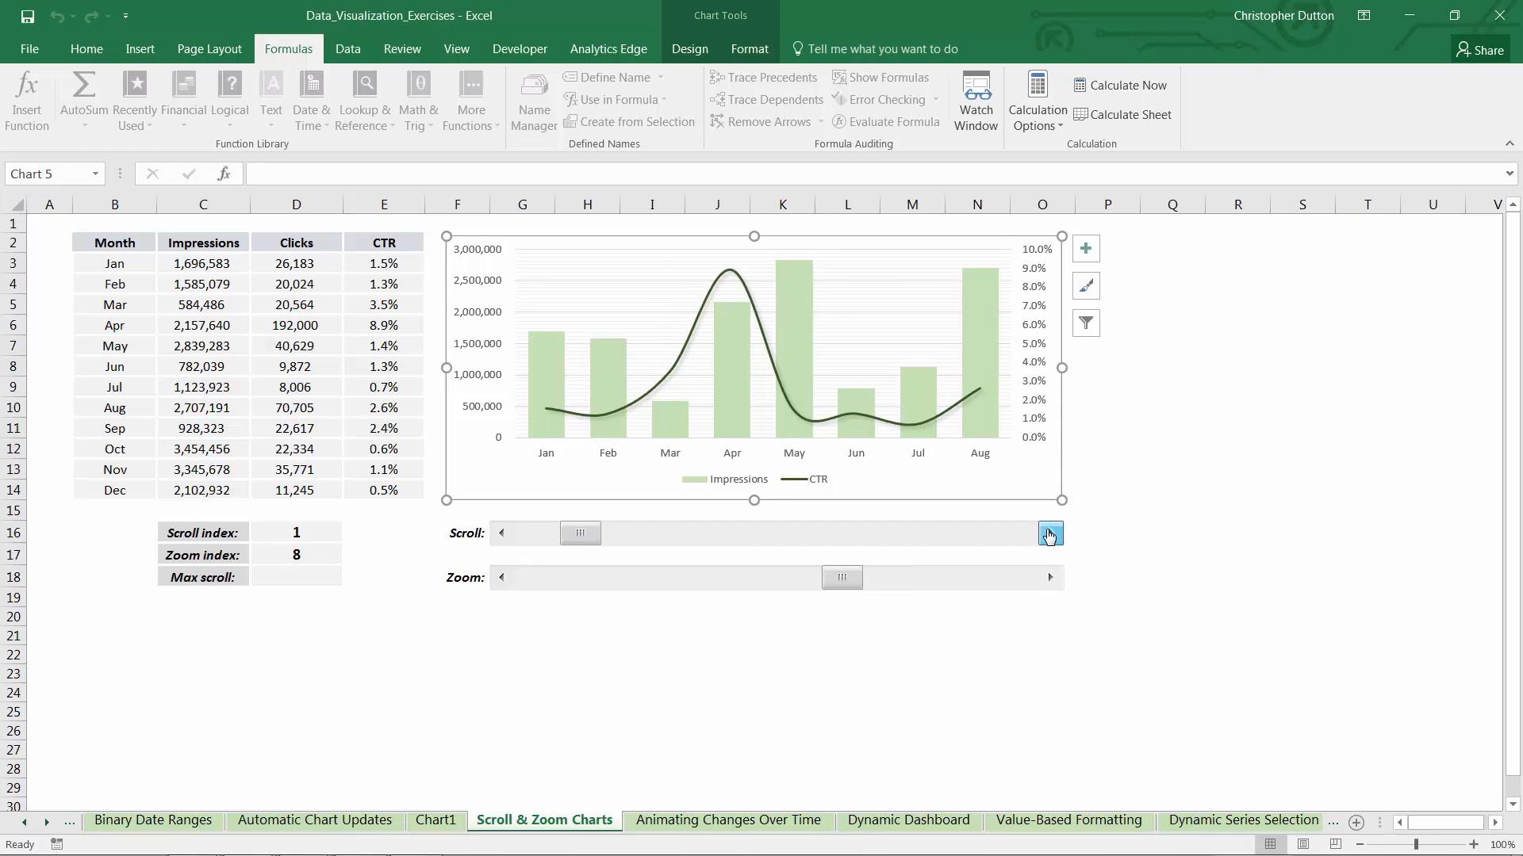
left_click(1048, 536)
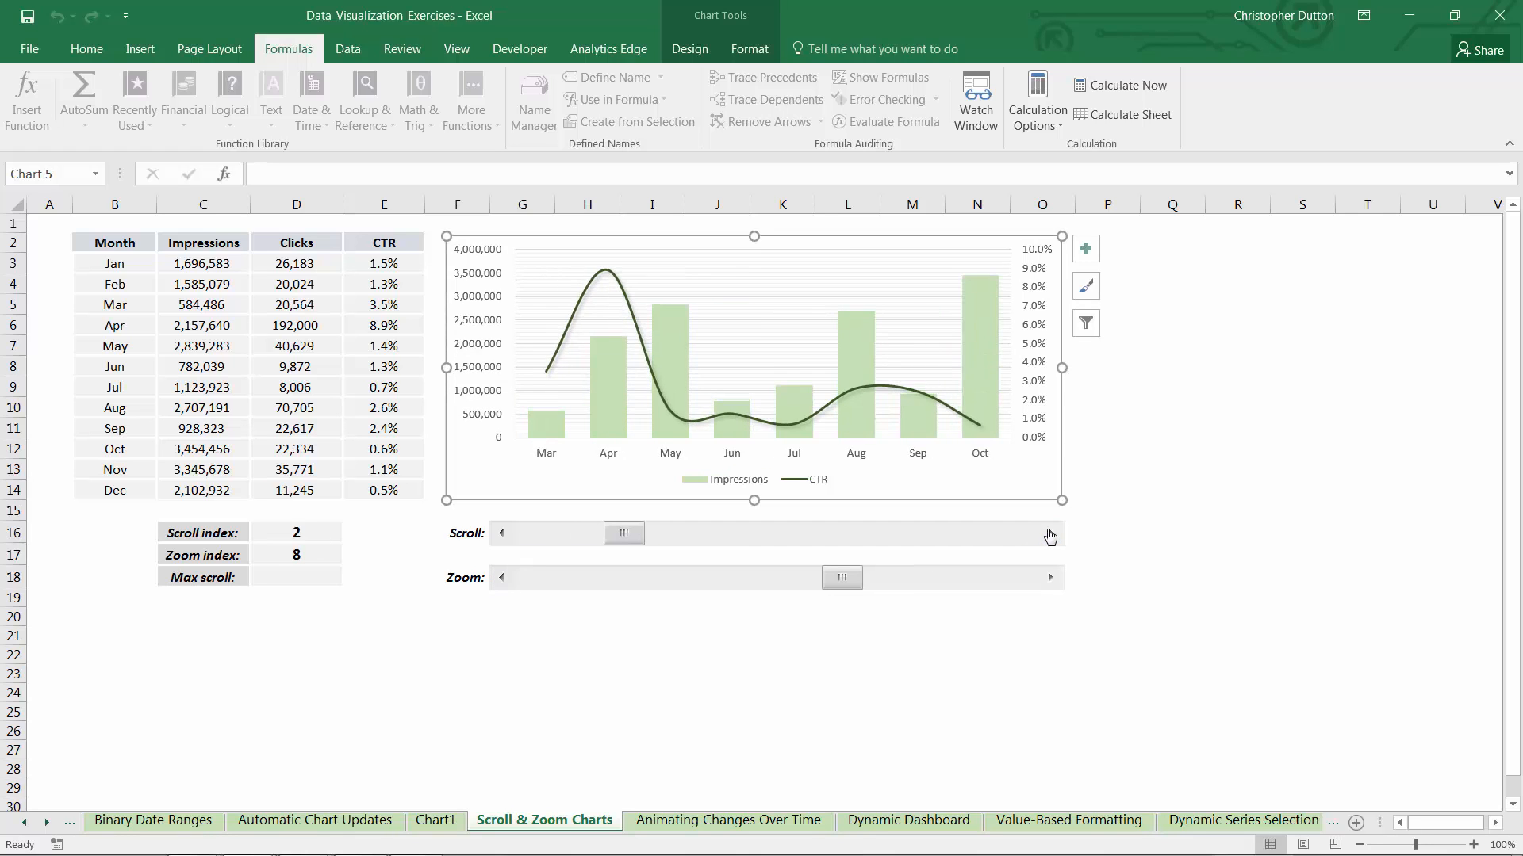
left_click(1049, 535)
left_click(1049, 535)
left_click(1049, 536)
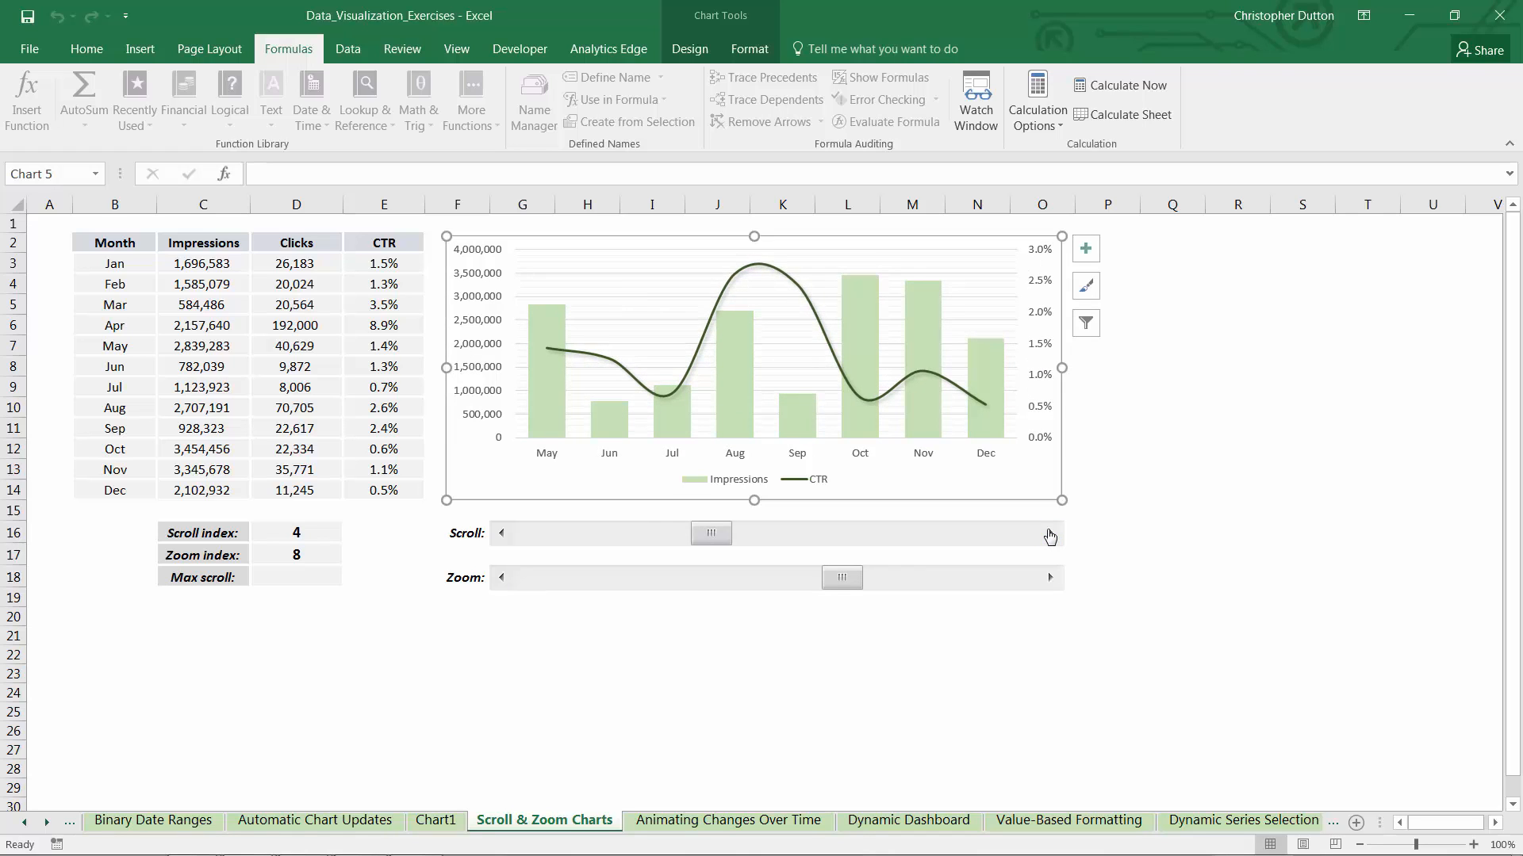
left_click(1049, 535)
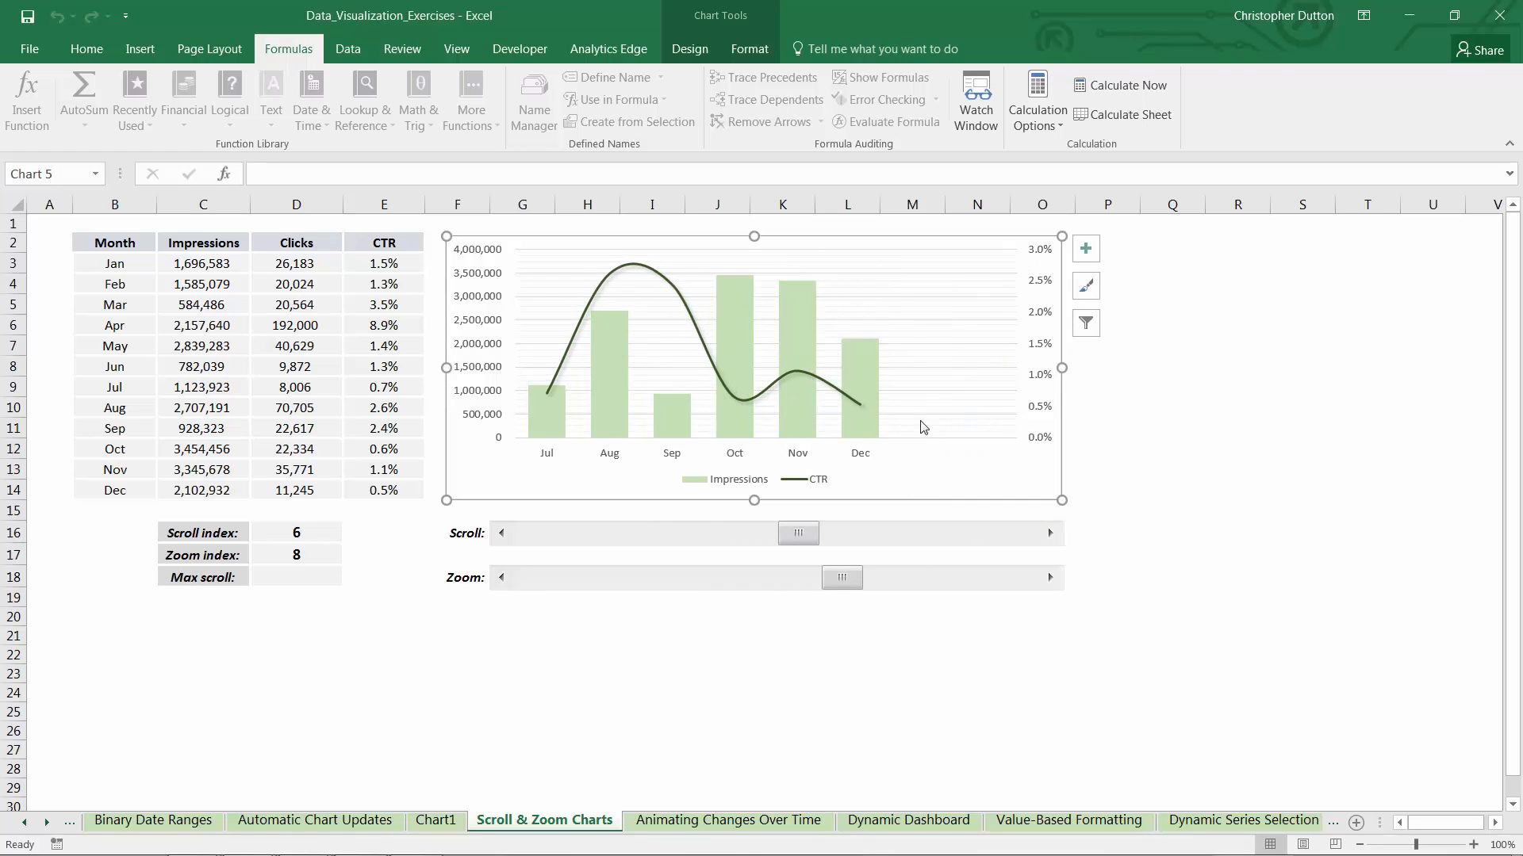
left_click(501, 533)
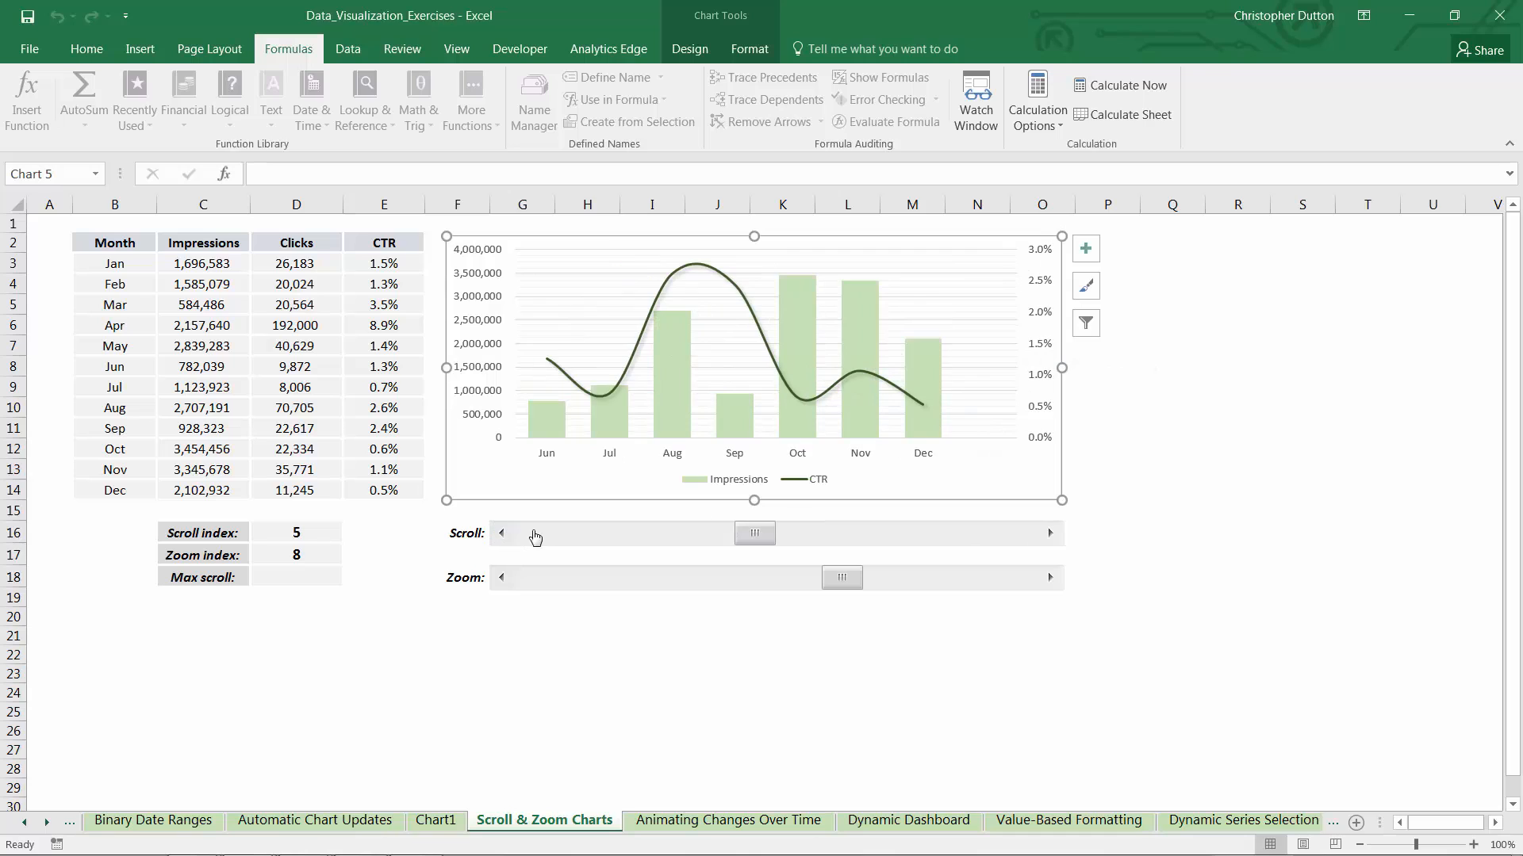
Enter the formula =IF(D17+D16<=12,D16,12-D17) in the Max scroll cell D18
left_click(307, 575)
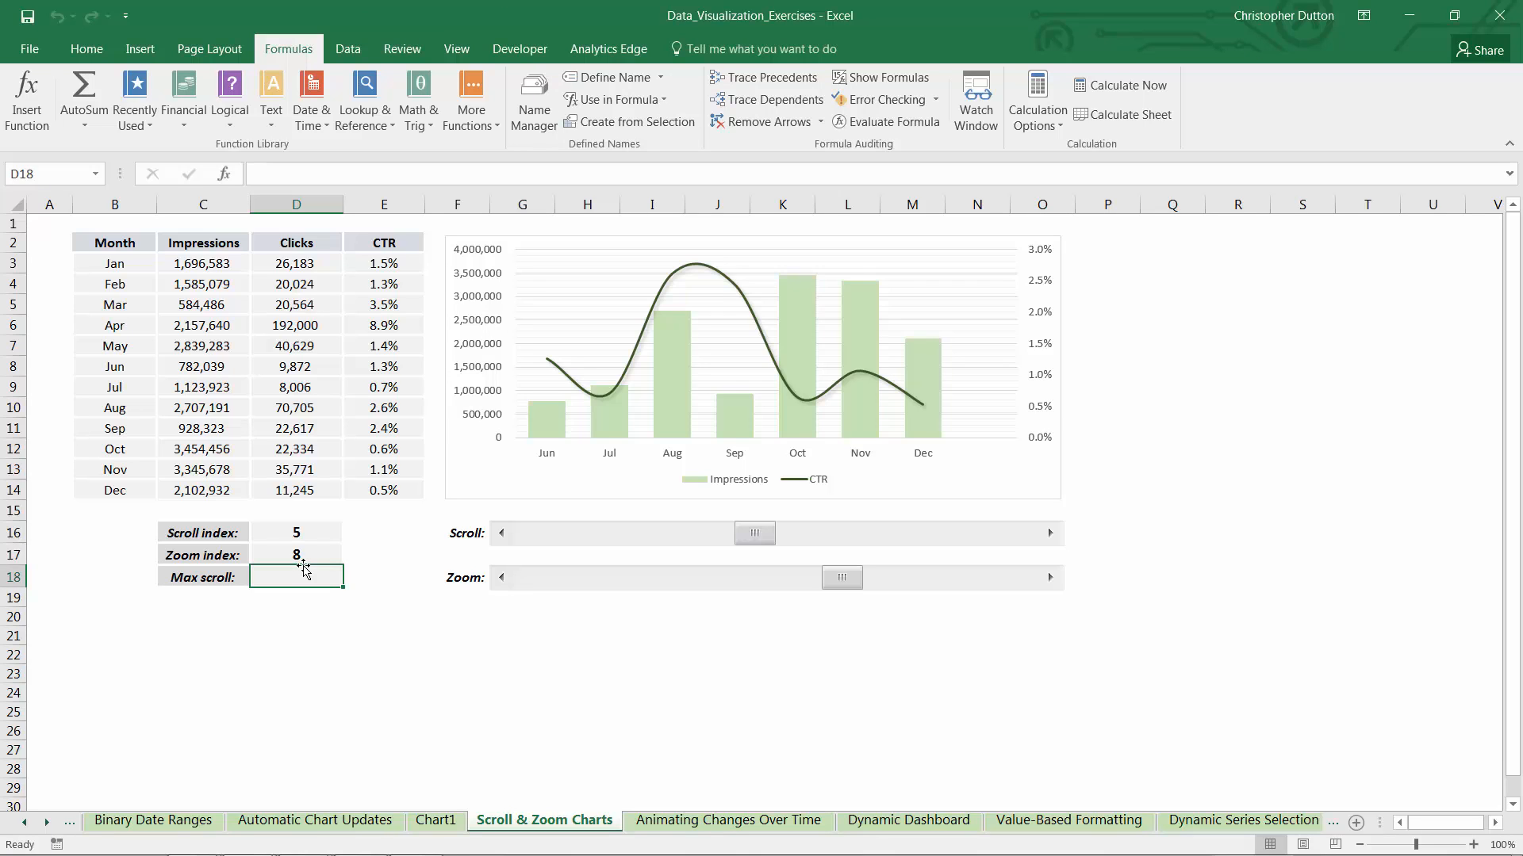
type("=I")
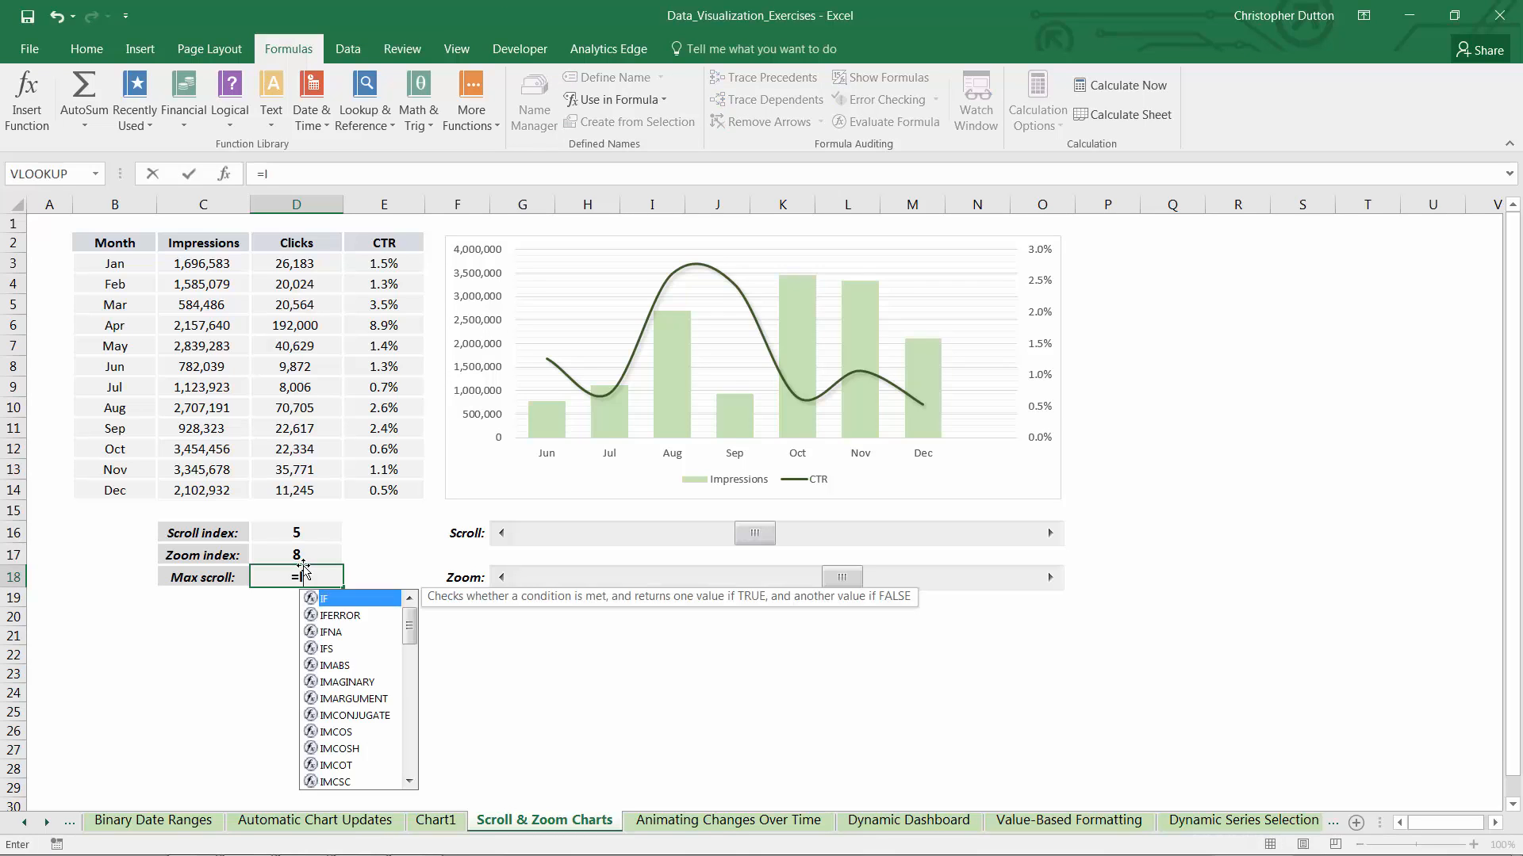
type("F(")
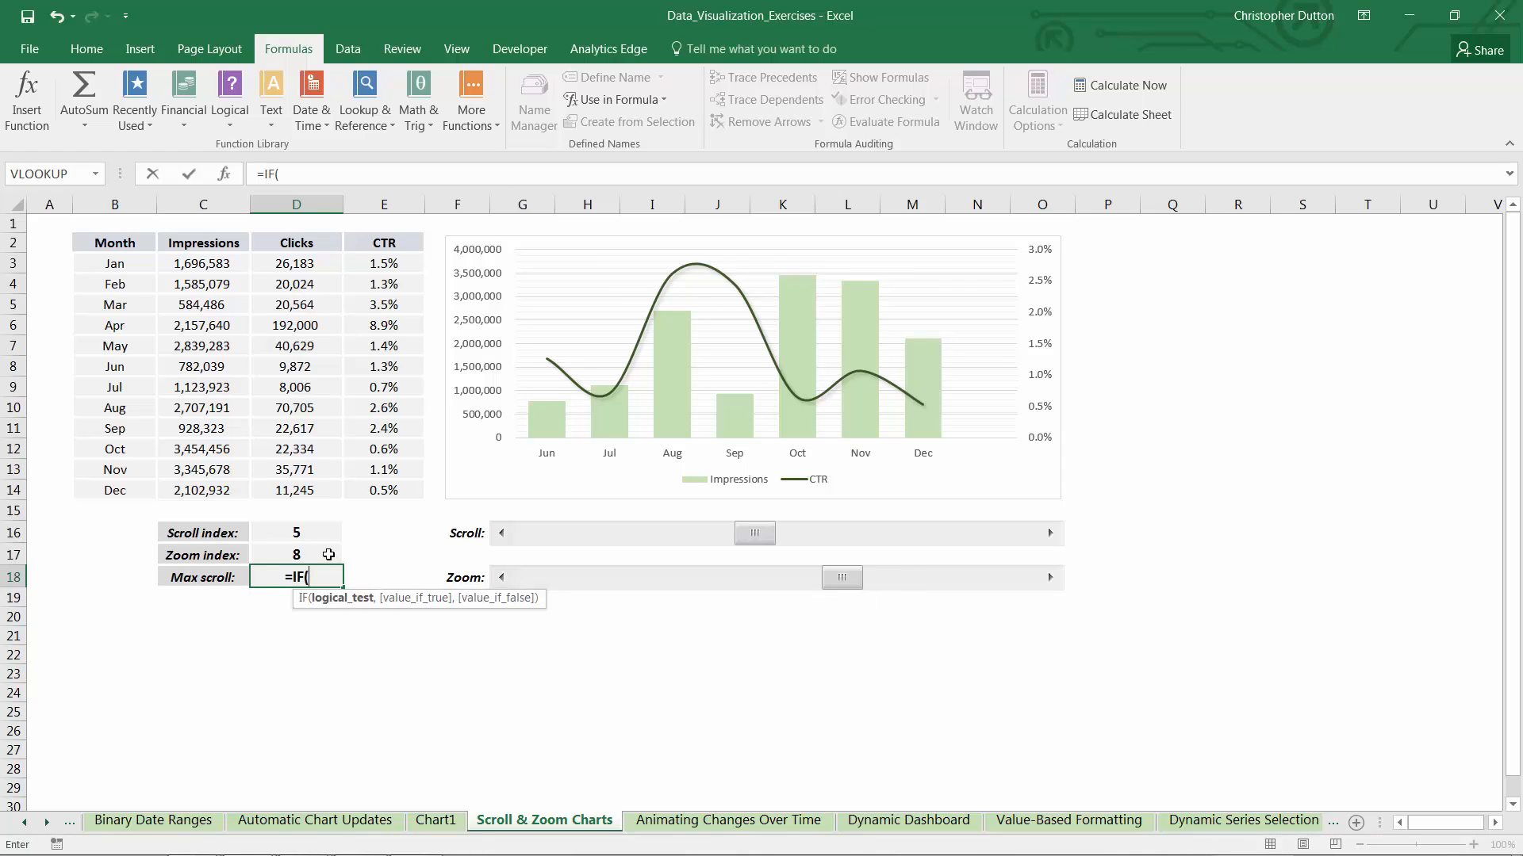
left_click(323, 552)
type("+")
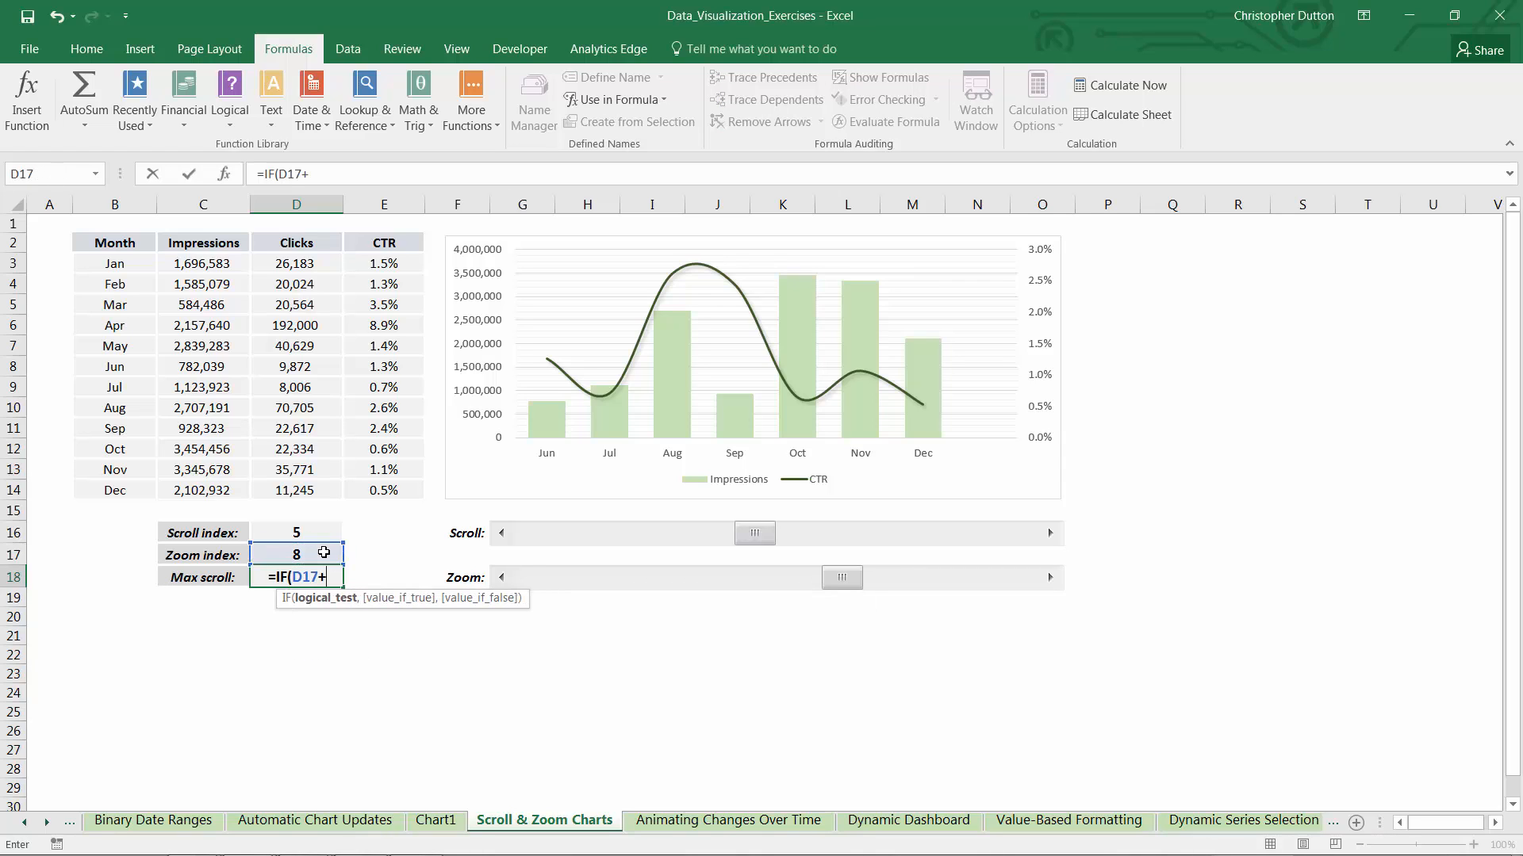
left_click(290, 533)
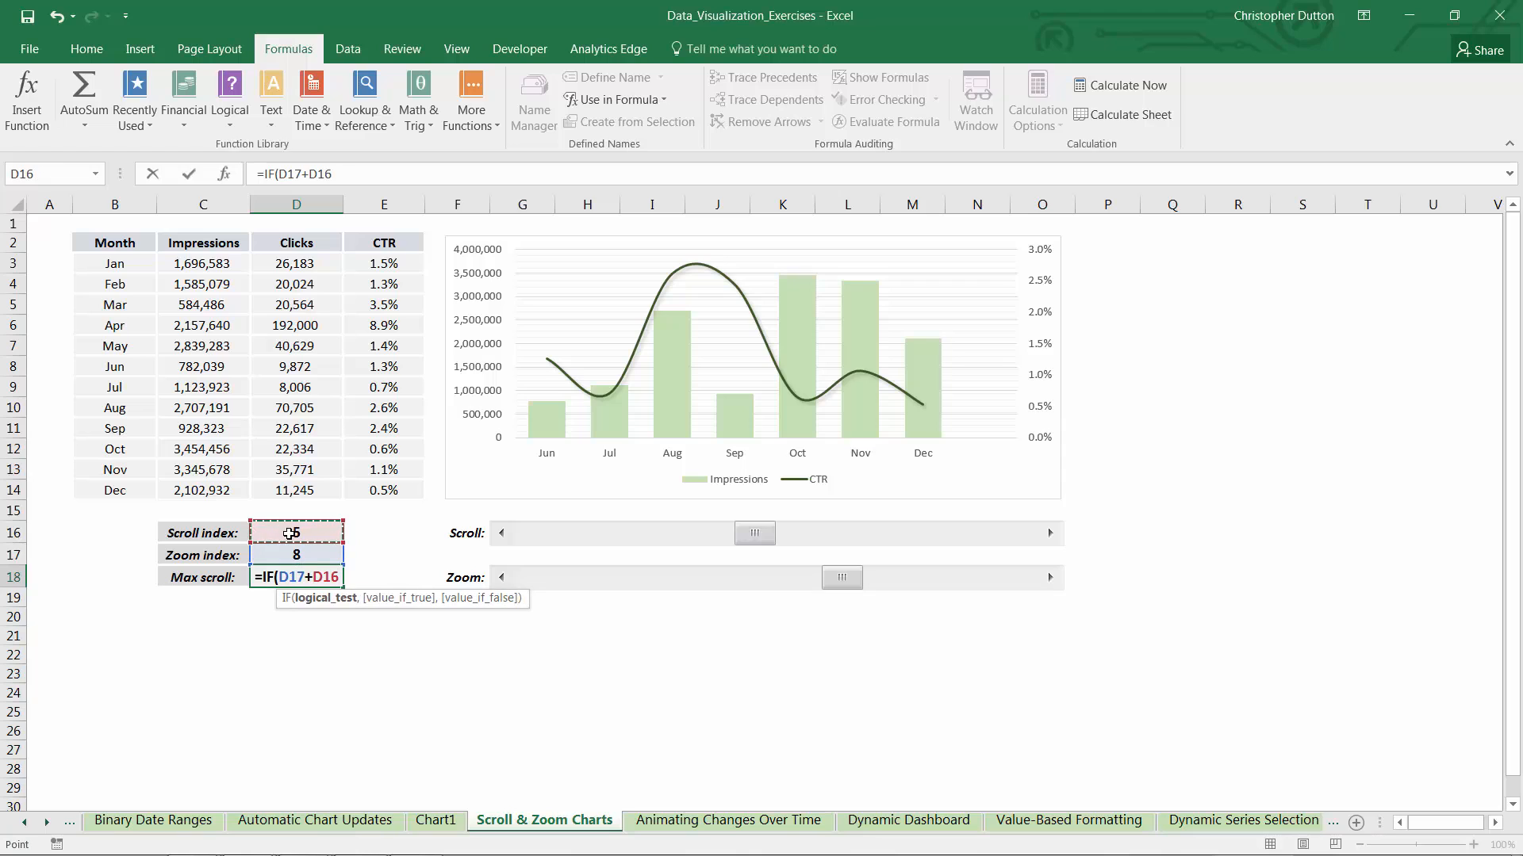
type("<=12,")
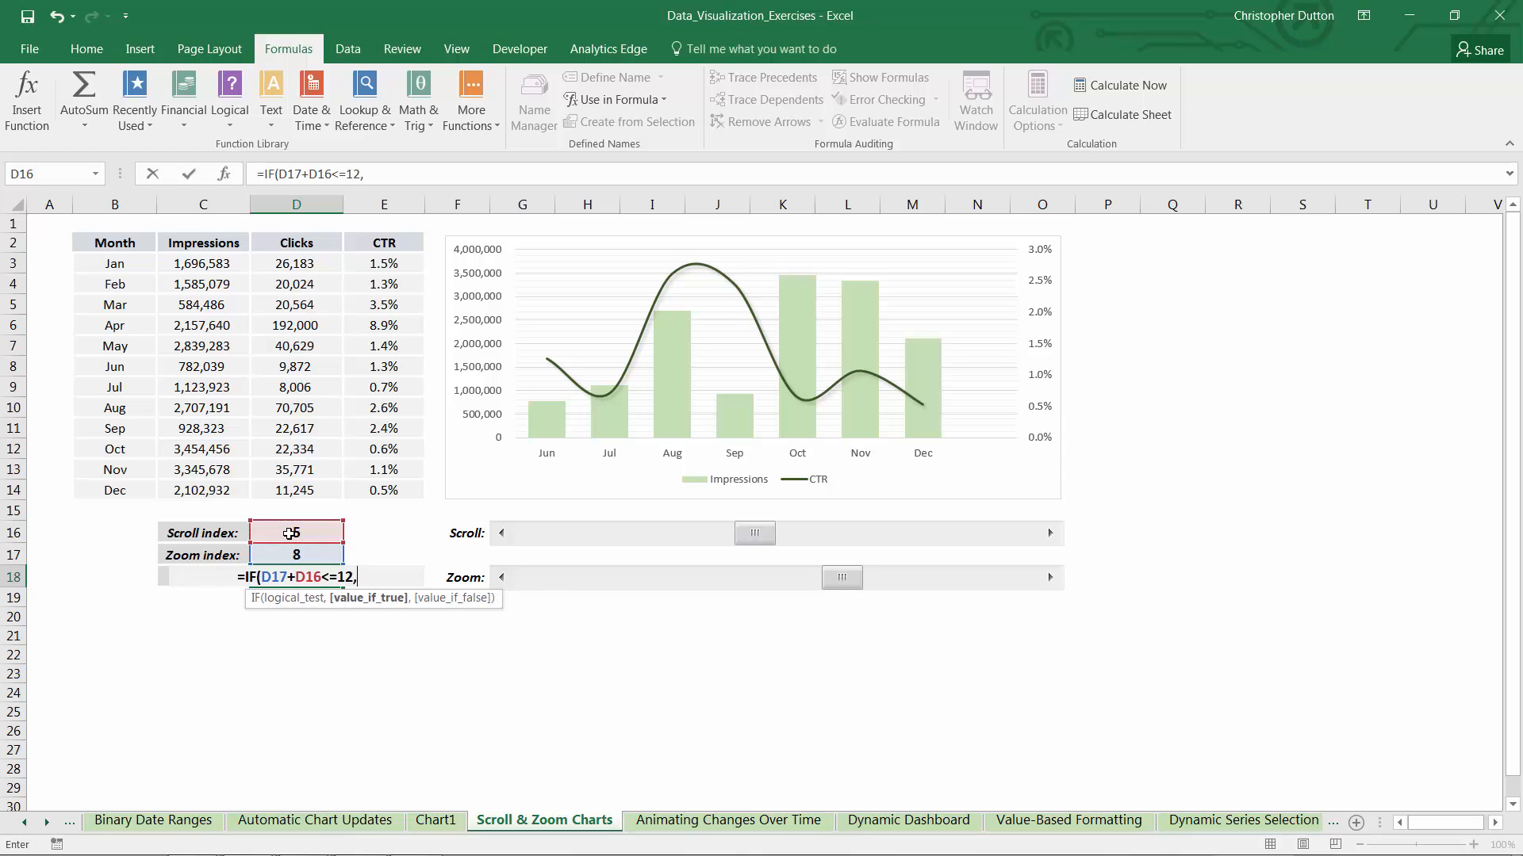
left_click(290, 533)
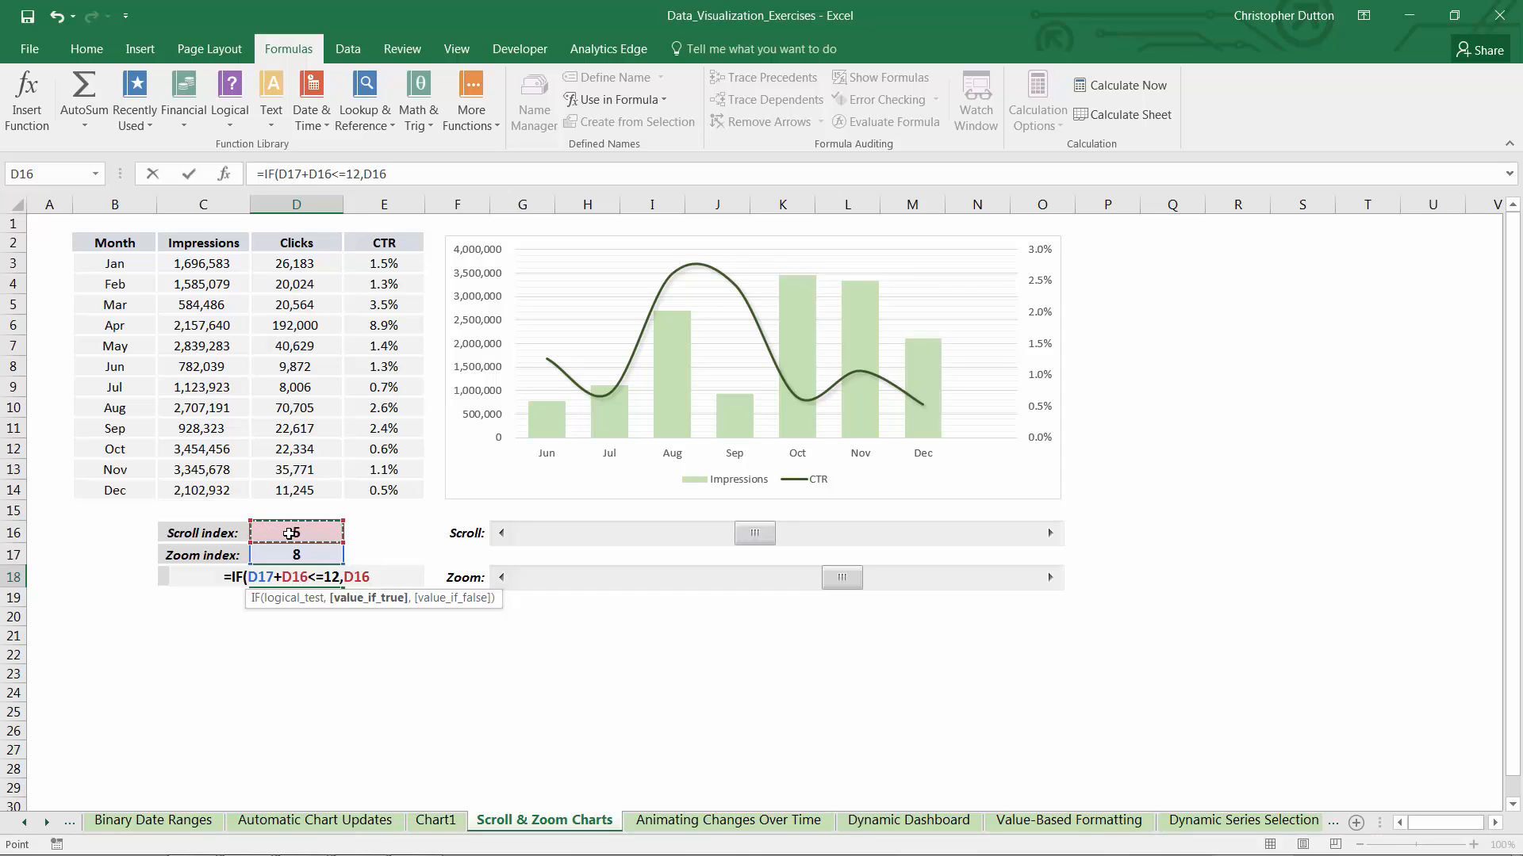
type(",")
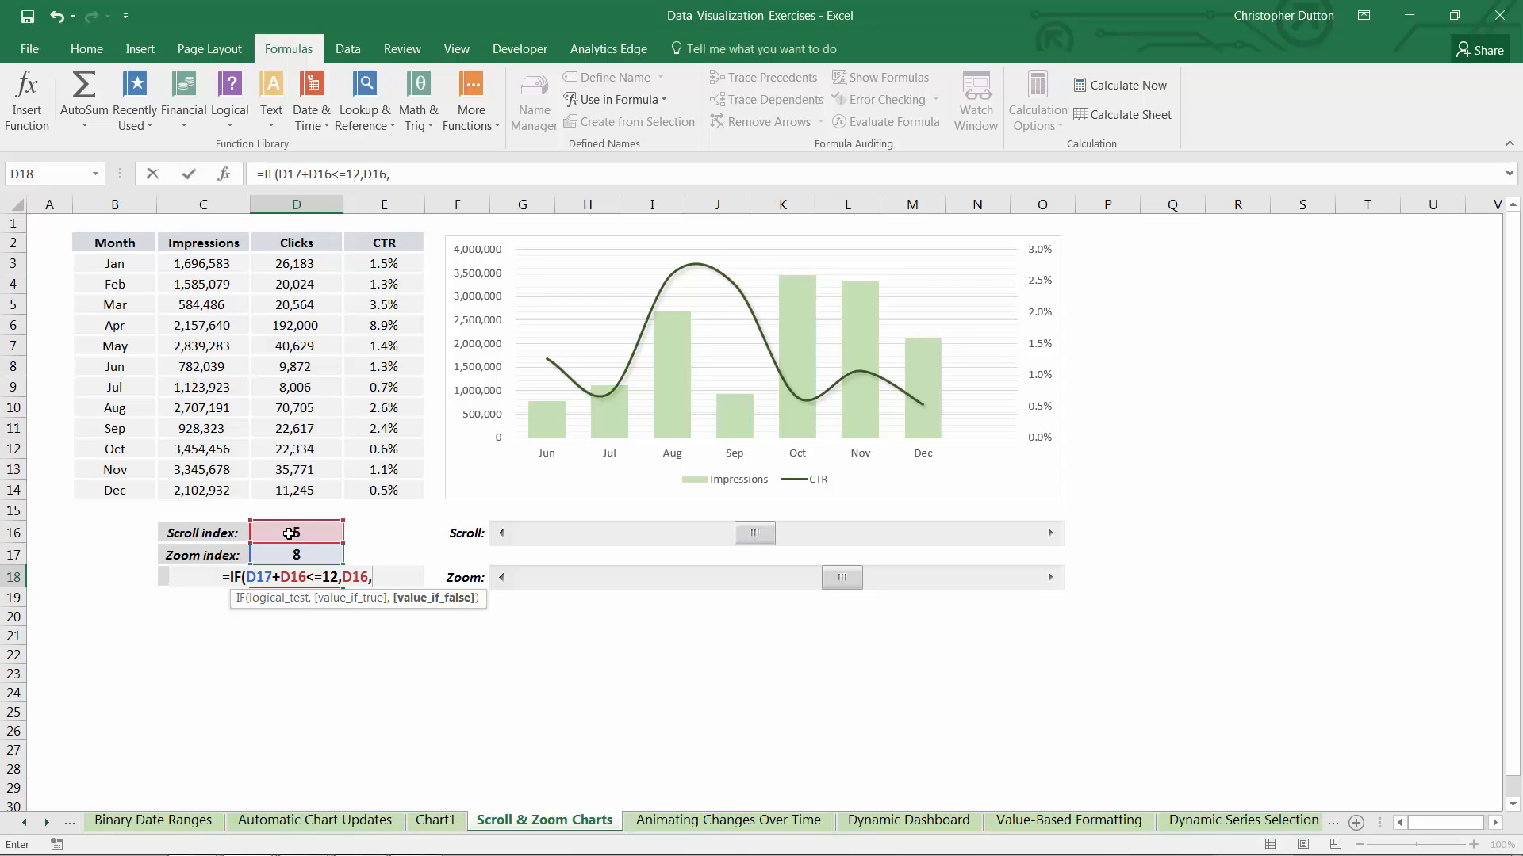
type("12-")
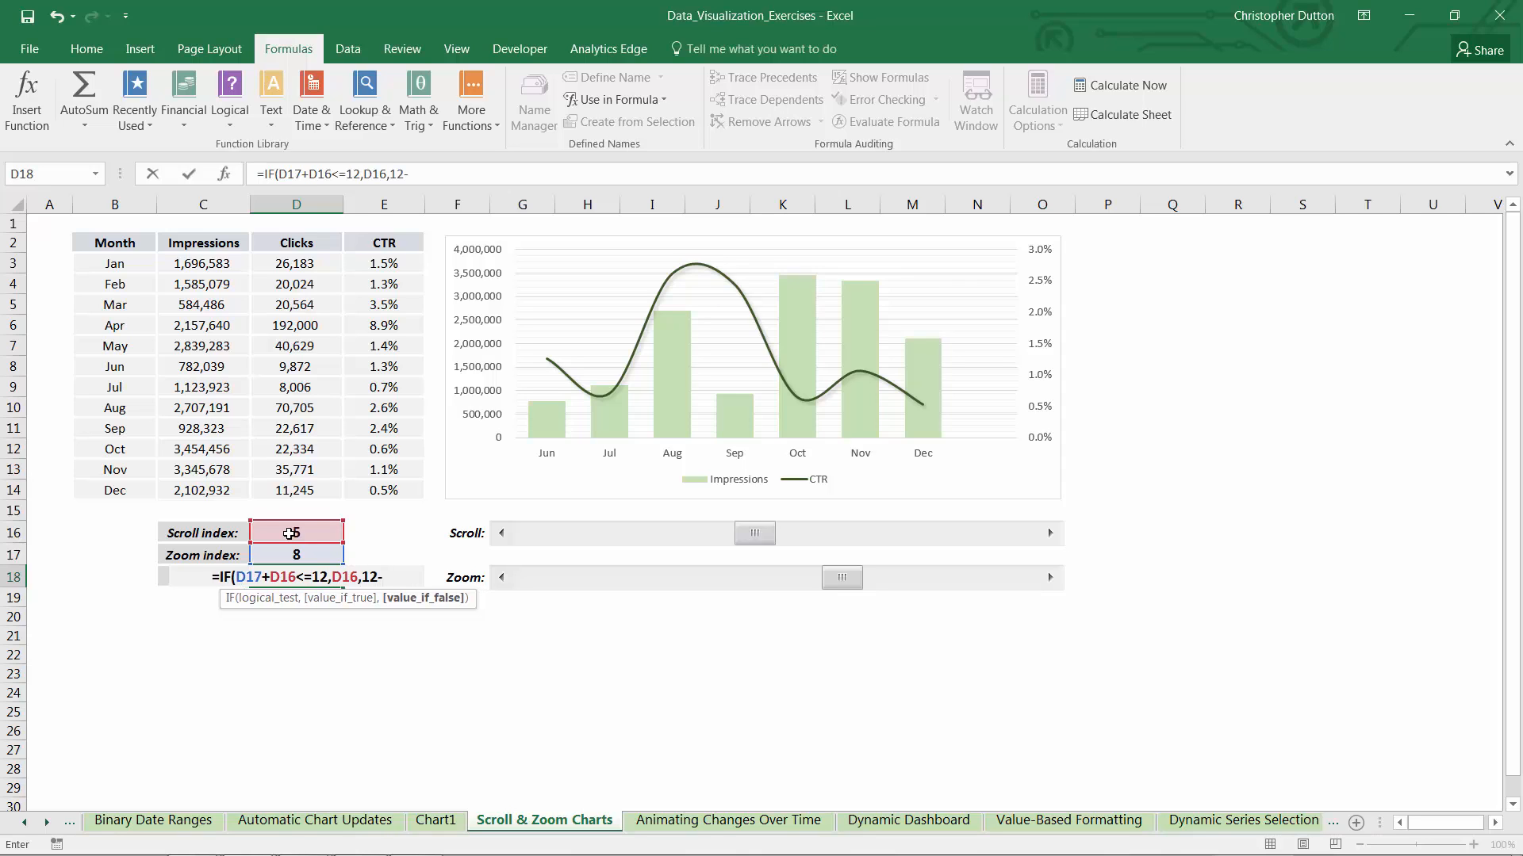
left_click(300, 554)
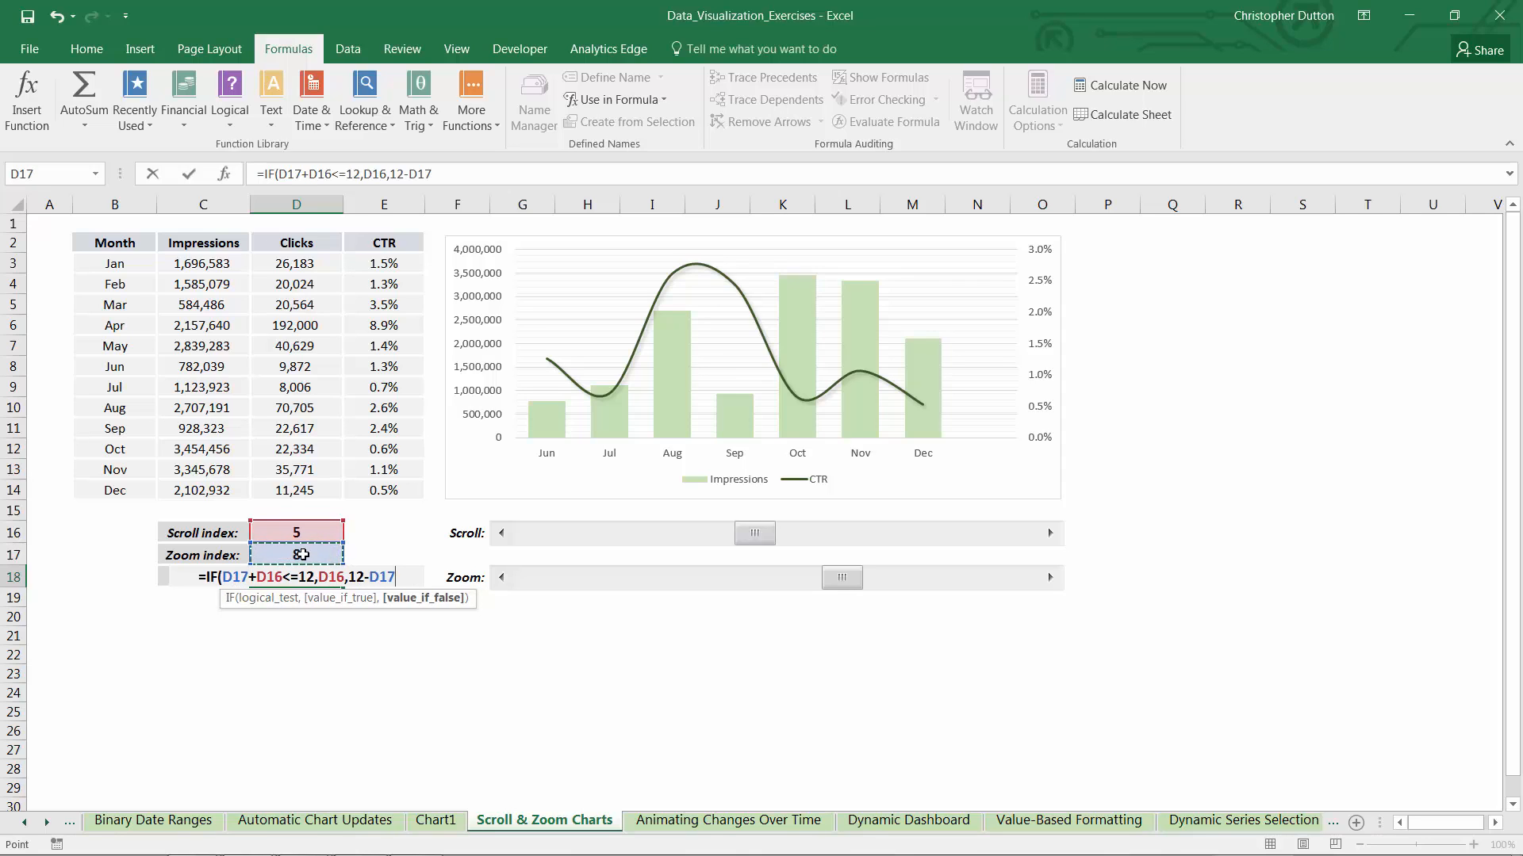
type(")")
key("Return")
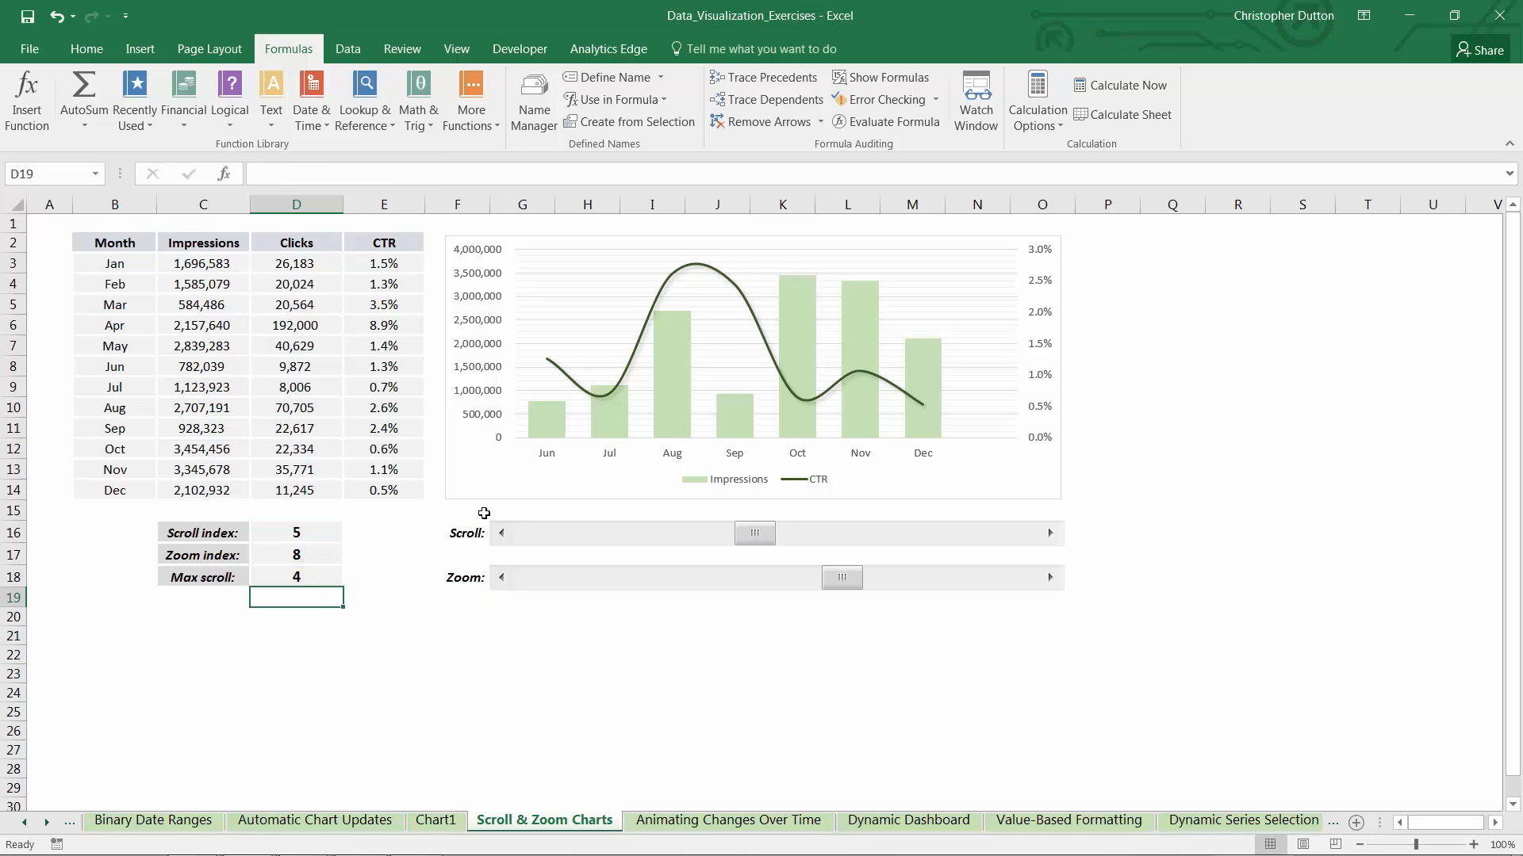
Reduce the zoom index to 7 and advance the scroll index to 7 to test the Max scroll formula
left_click(502, 577)
left_click(1050, 534)
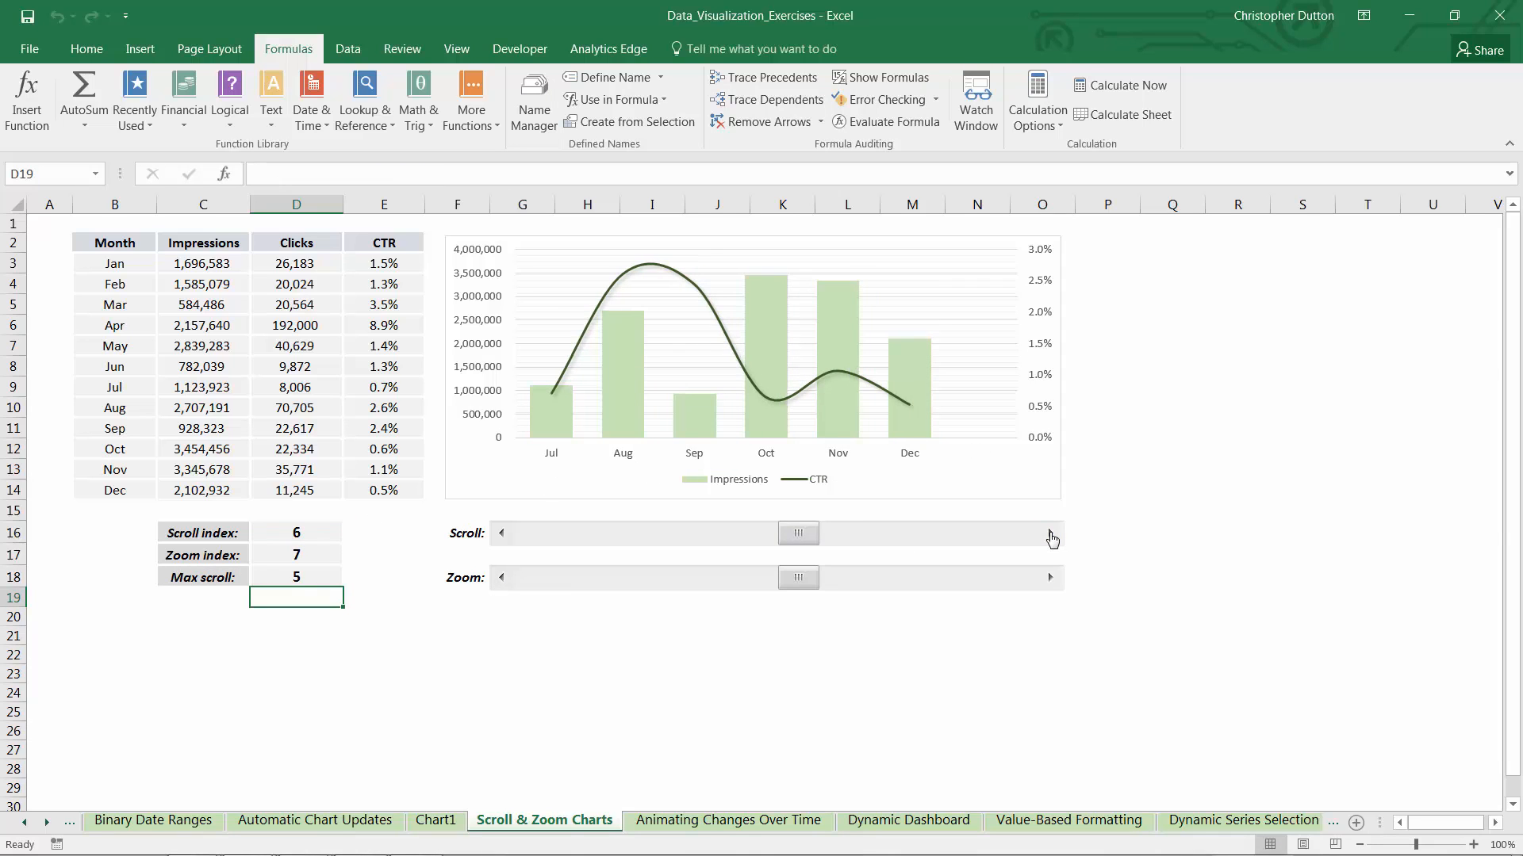
left_click(1050, 534)
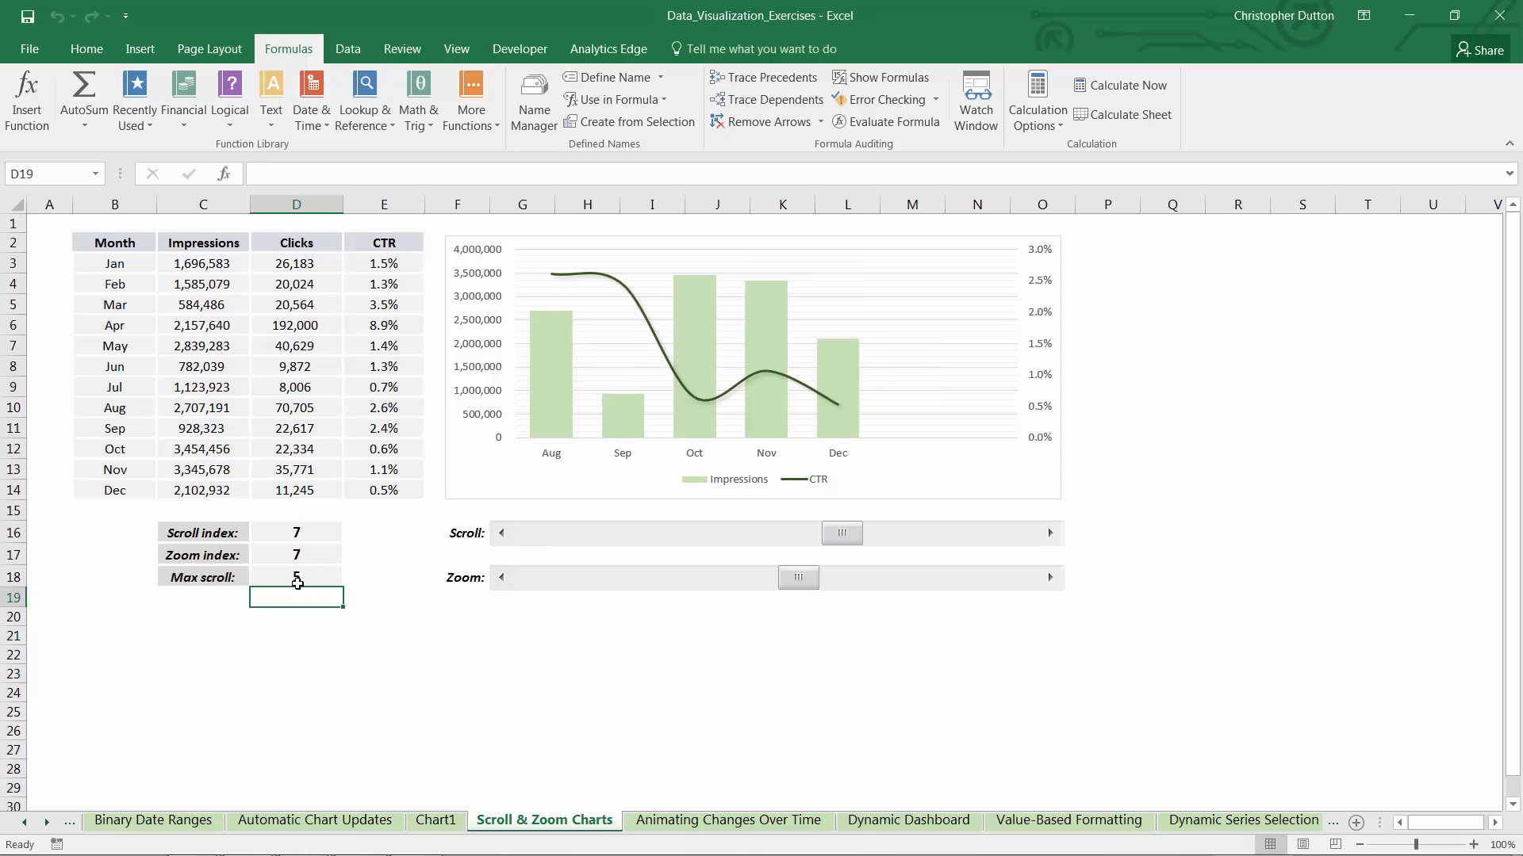
Bring the scroll index back down to 2 using its scroll bar
left_click(501, 533)
left_click(501, 534)
left_click(500, 533)
left_click(500, 533)
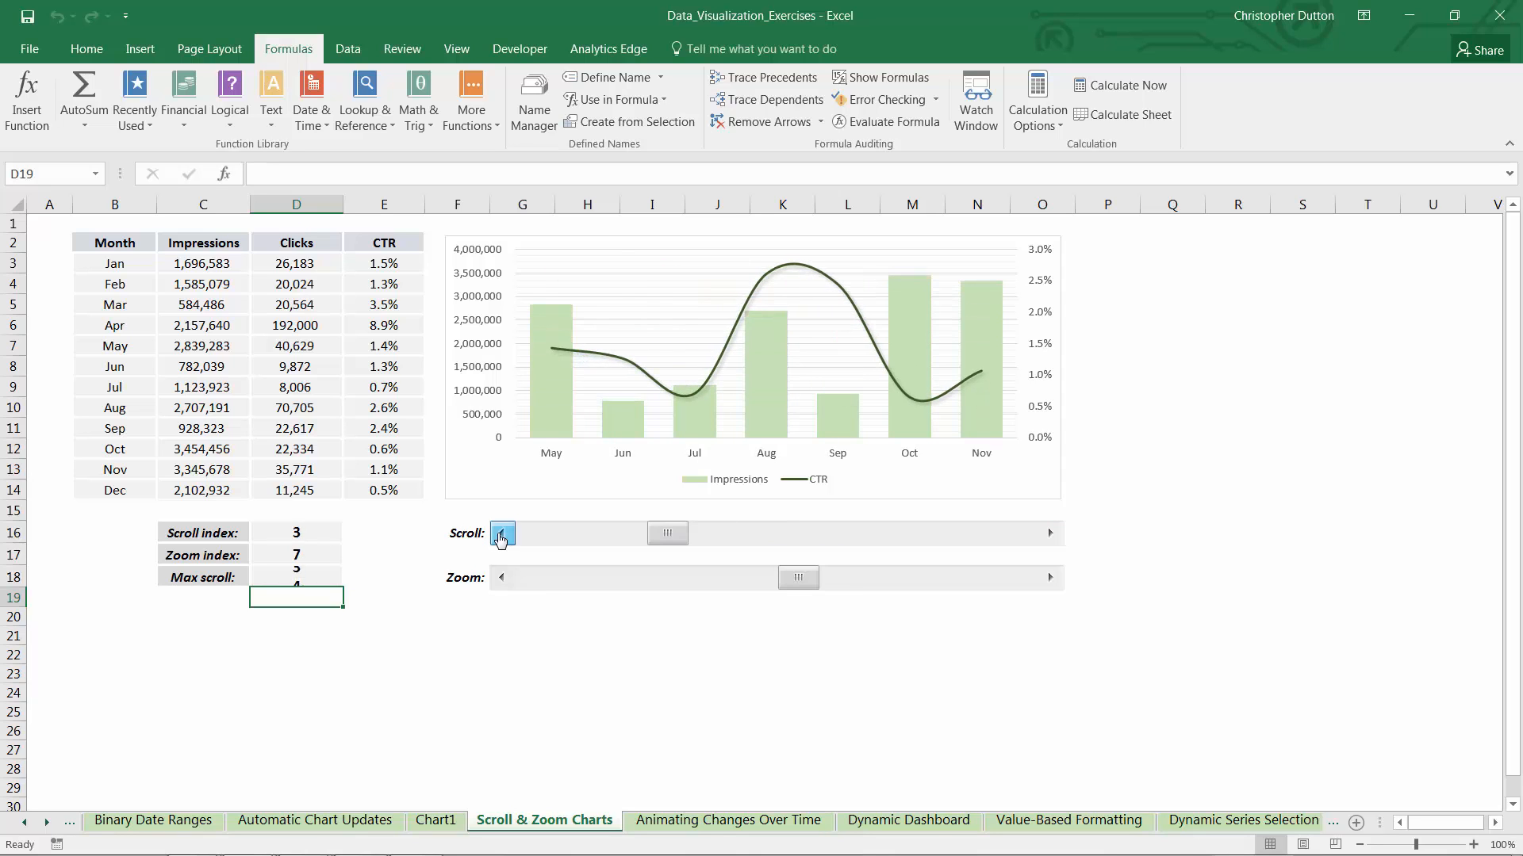
left_click(501, 533)
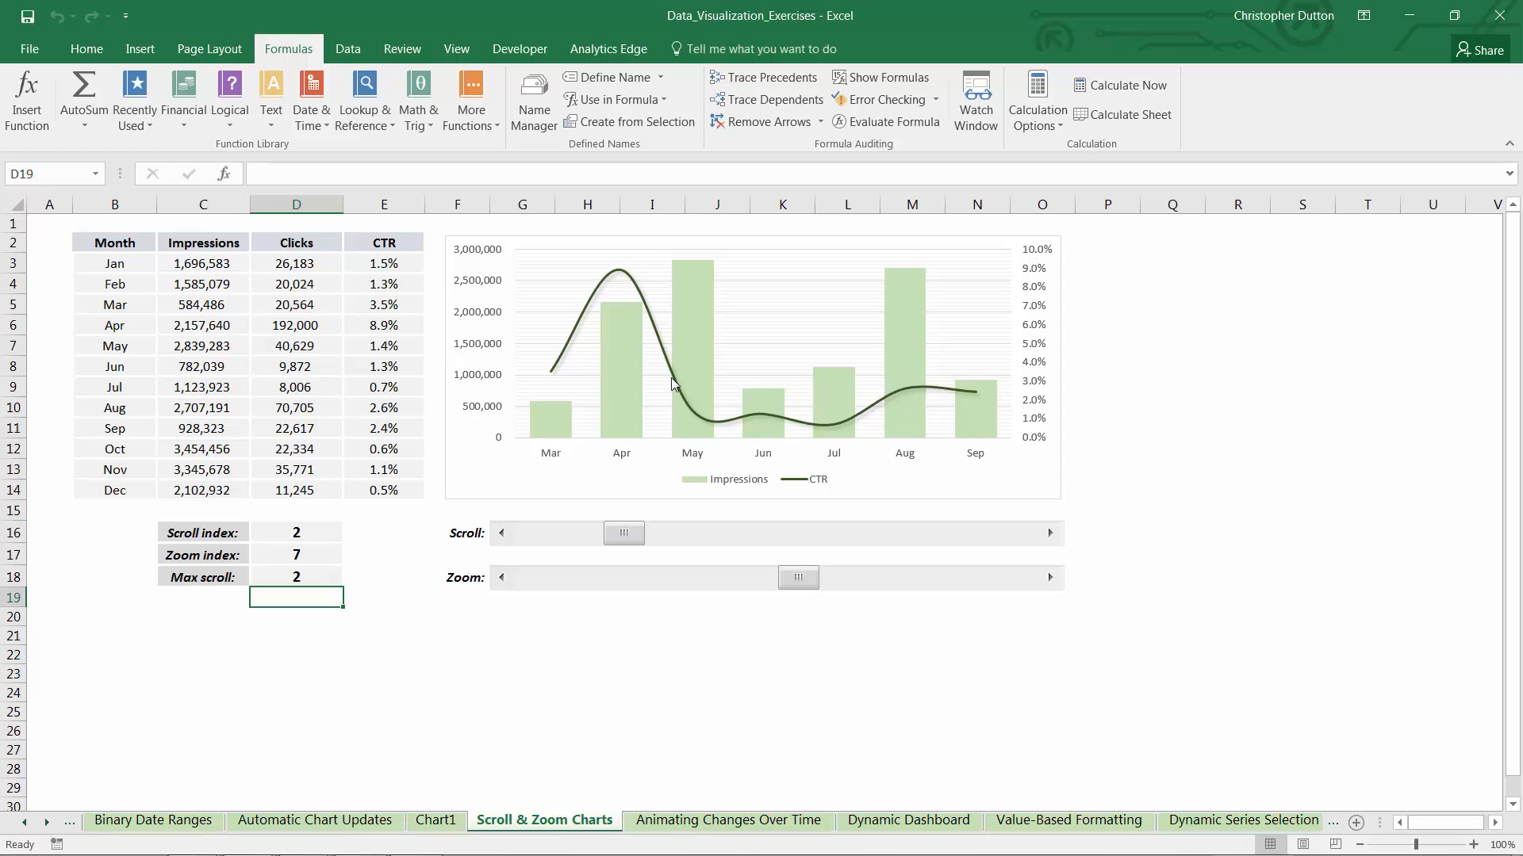
Edit the named range scrollx so its OFFSET rows argument refers to the Max scroll cell $D$18
mouse_move(623, 381)
left_click(534, 101)
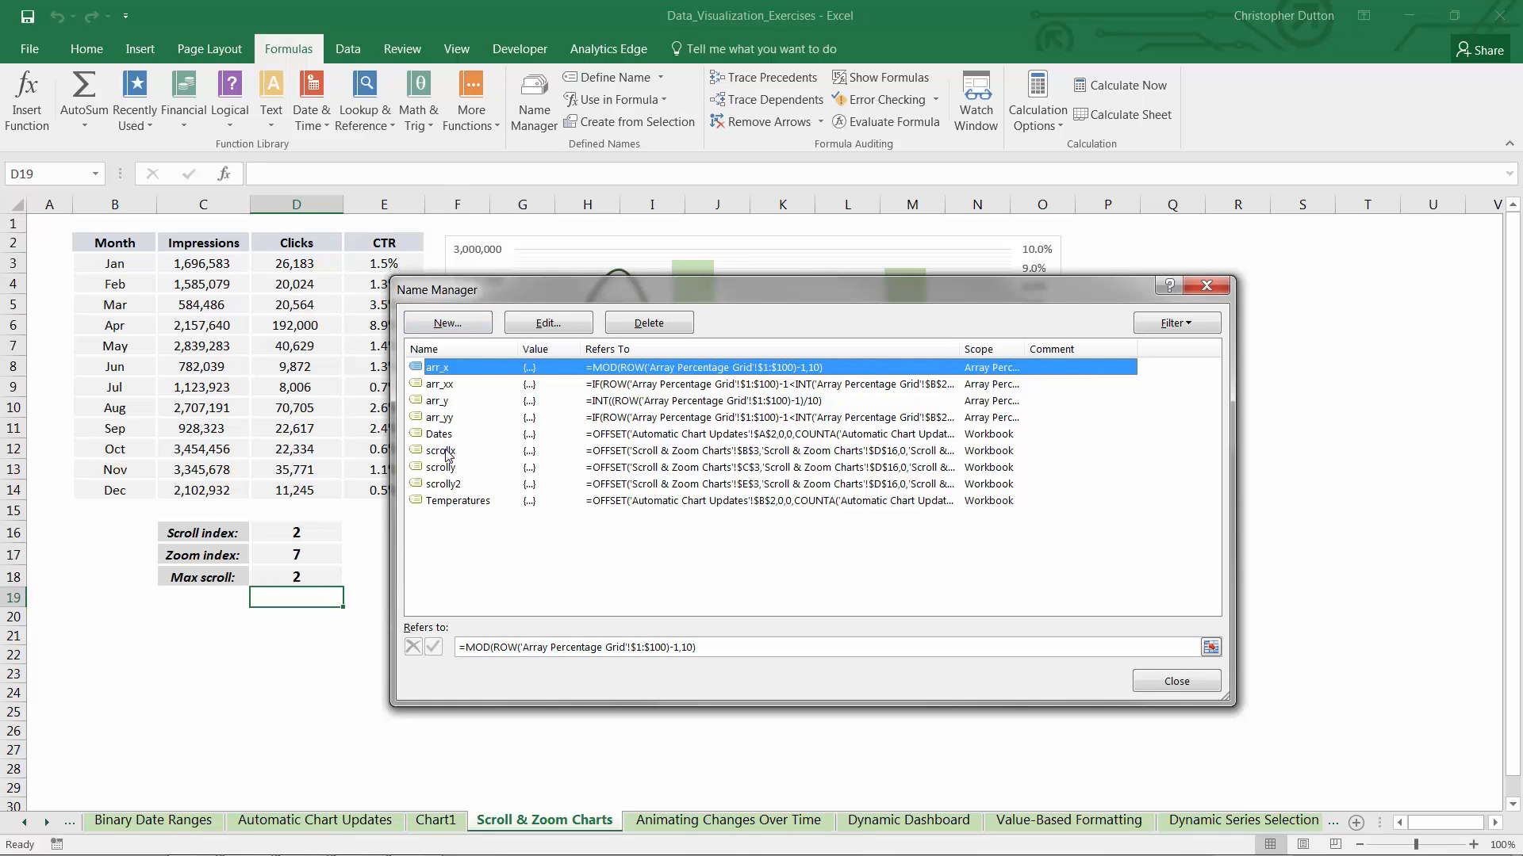
left_click(437, 452)
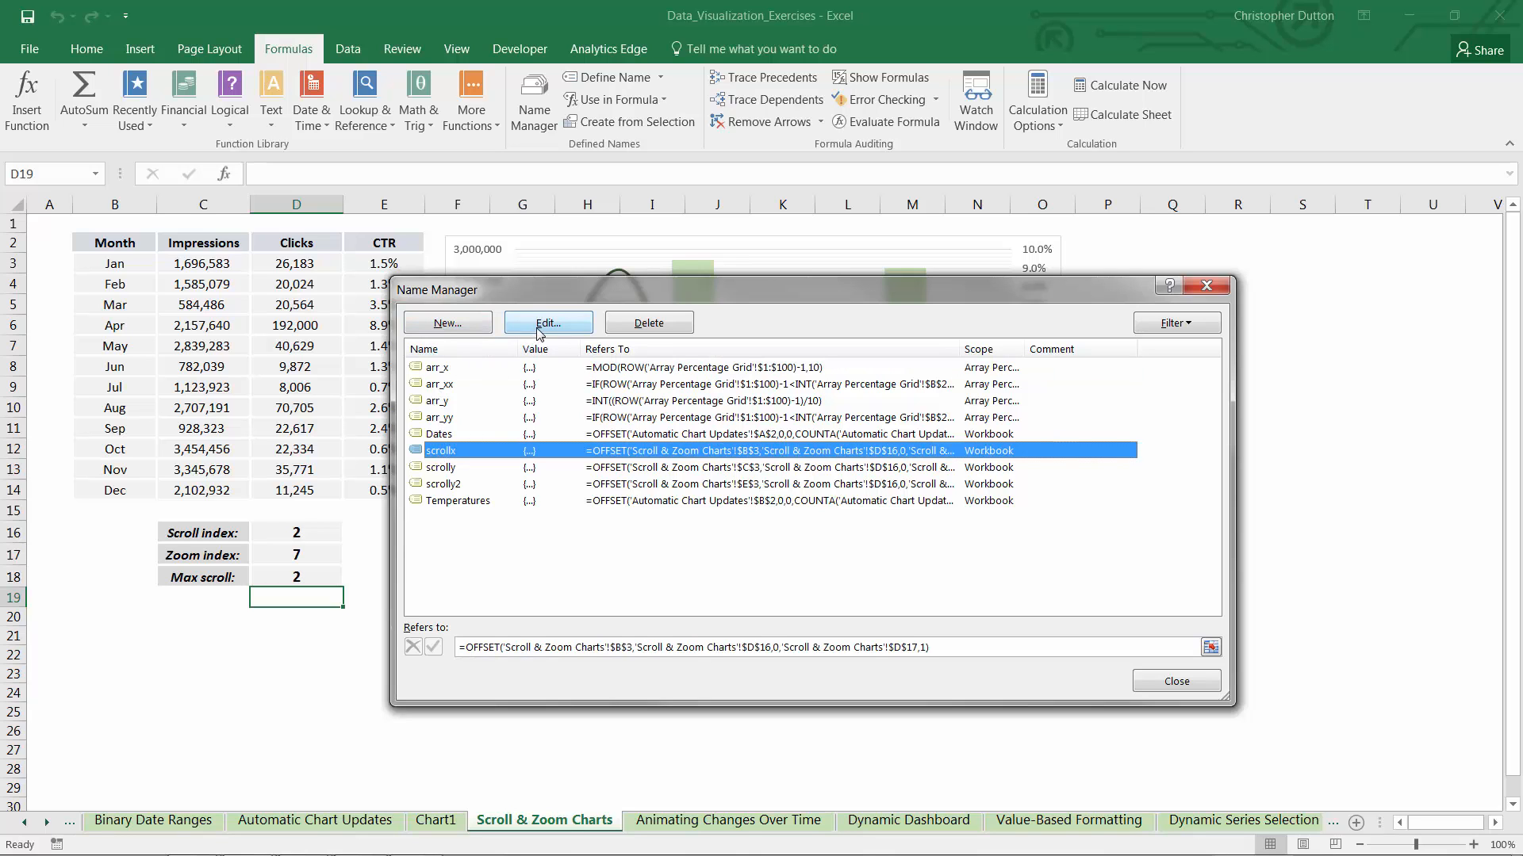
left_click(539, 325)
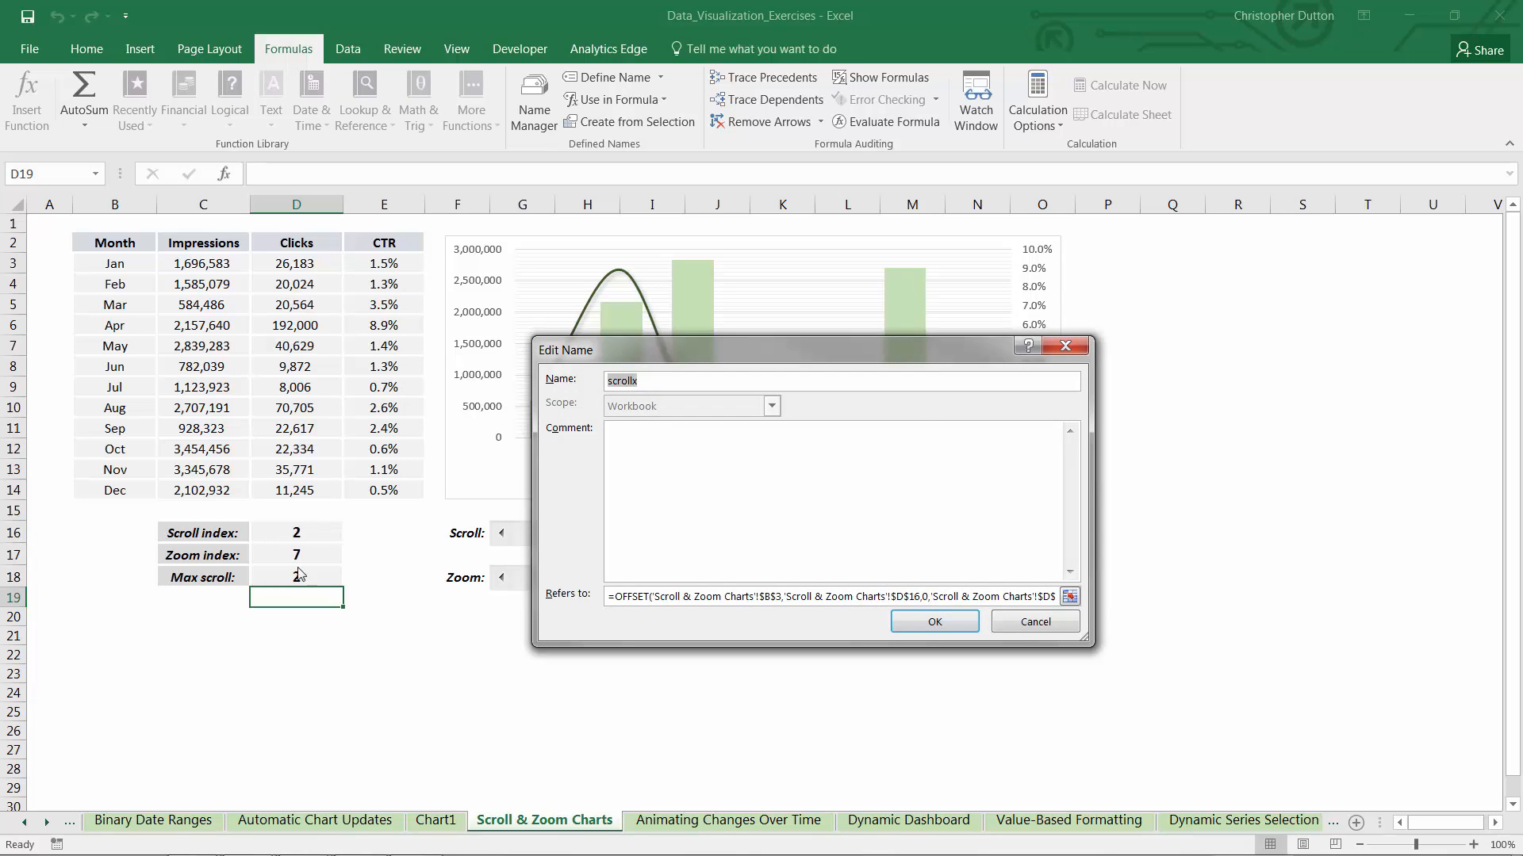
left_click(921, 596)
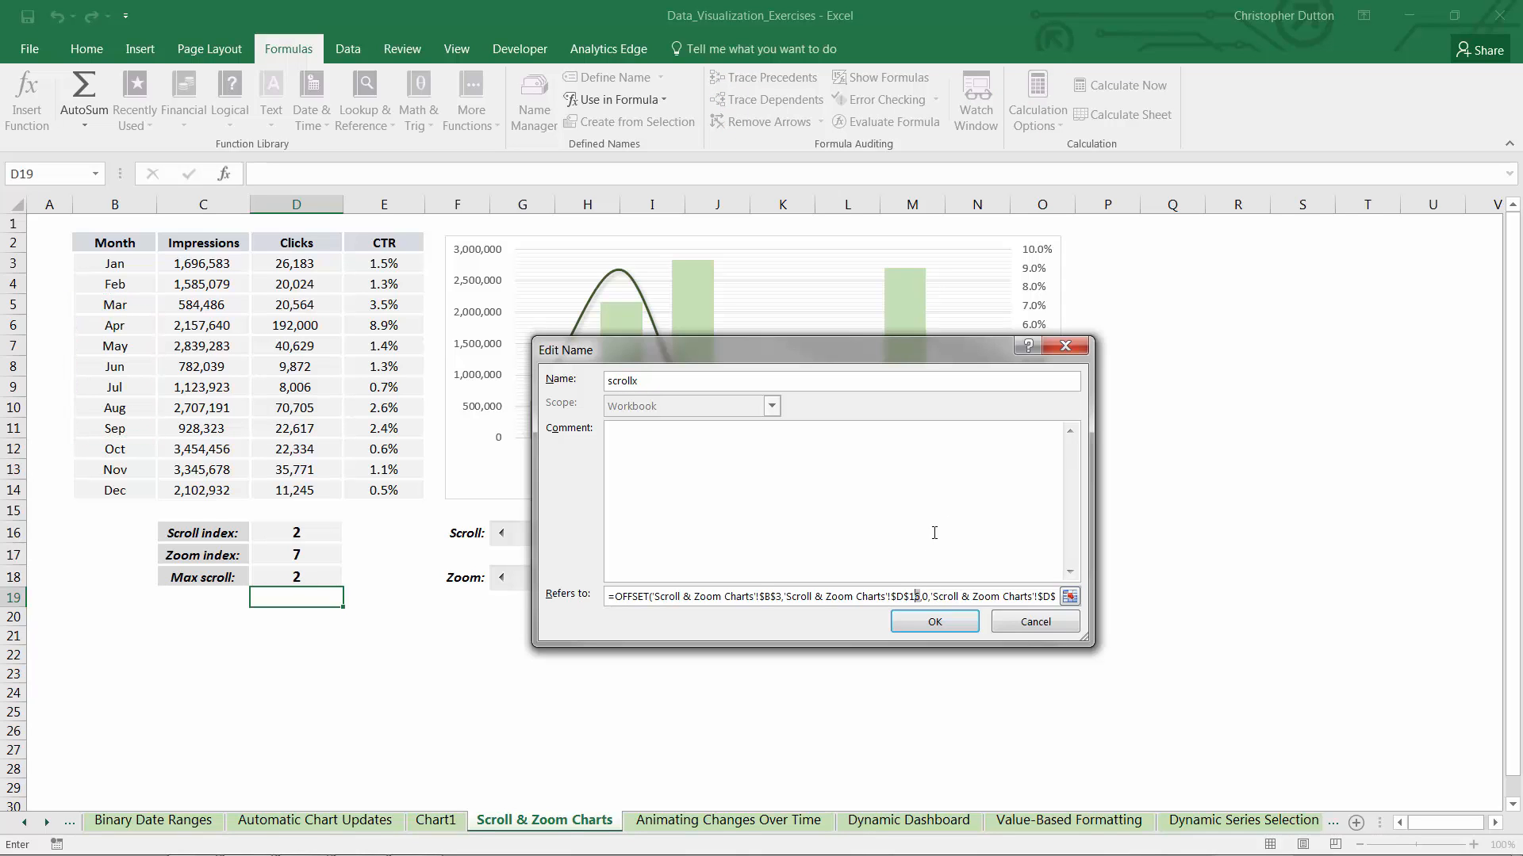
key("BackSpace")
type("8")
left_click(906, 619)
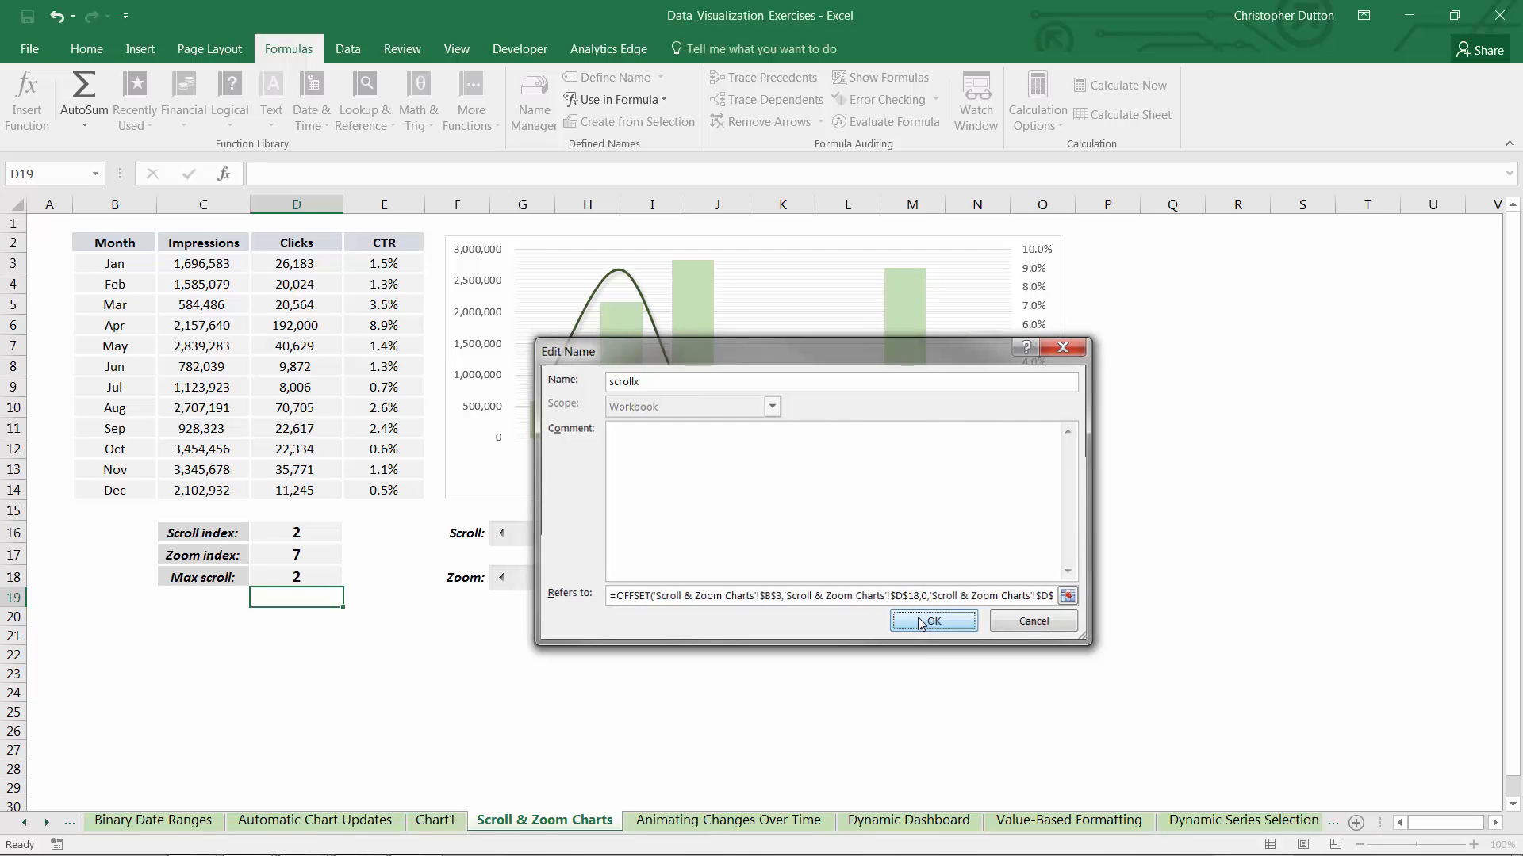
Change the OFFSET rows argument of the named range scrolly to $D$18
left_click(433, 468)
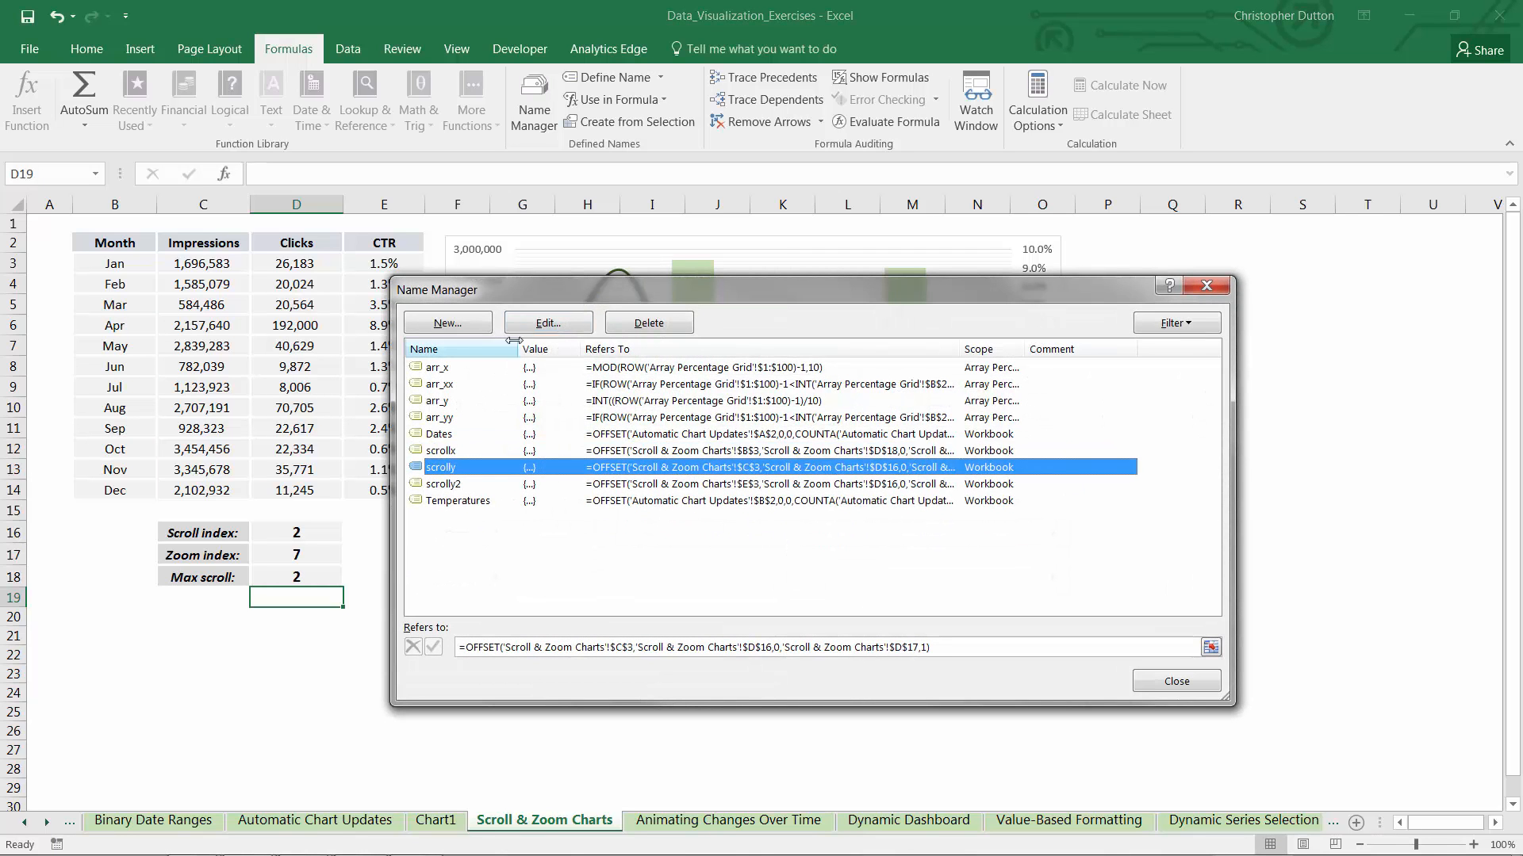
left_click(541, 324)
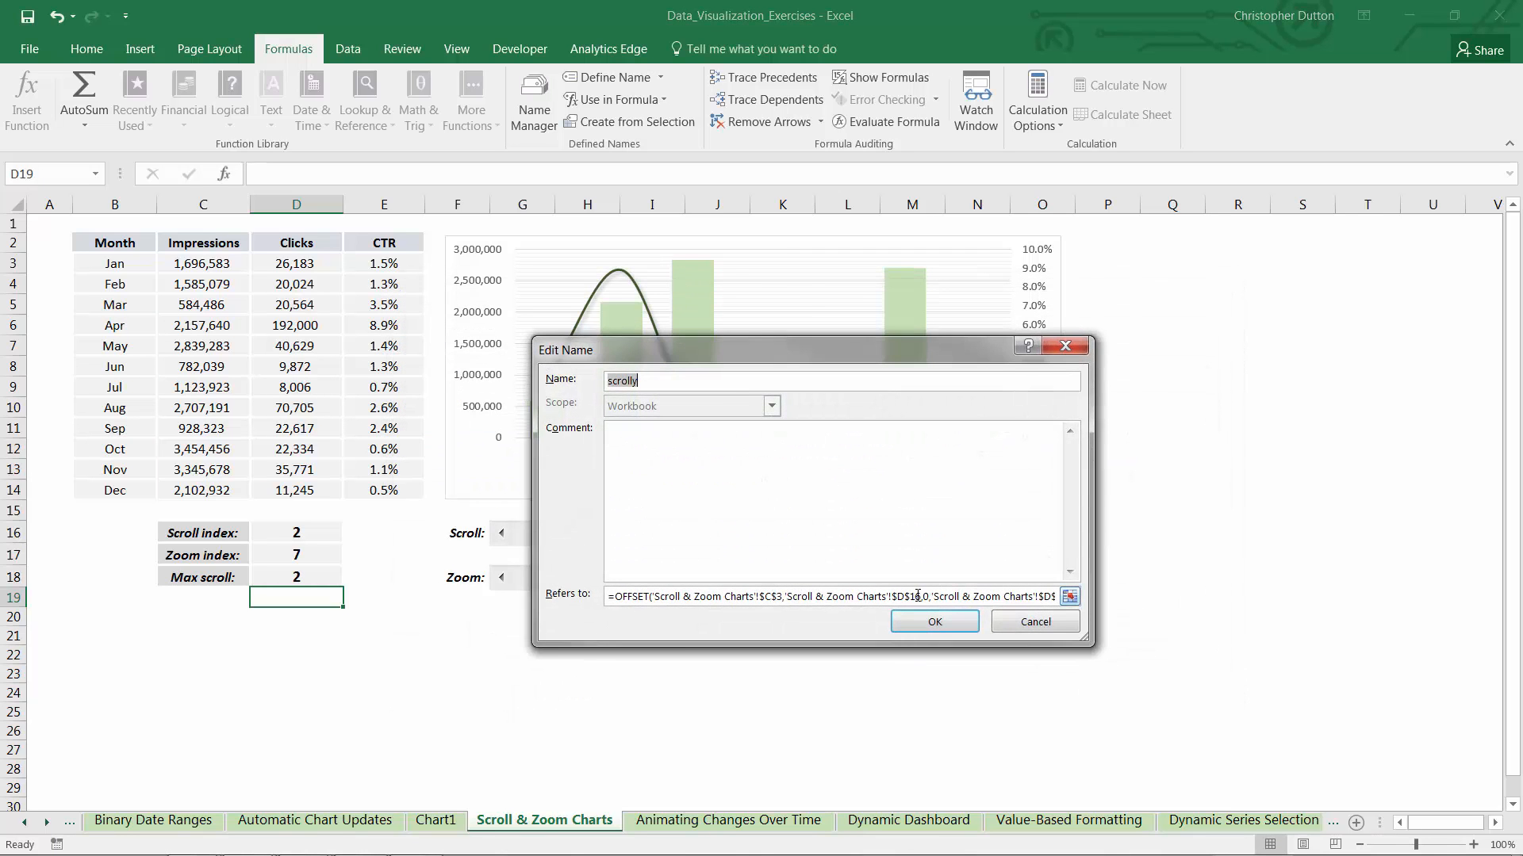
left_click(917, 596)
key("BackSpace")
type("8")
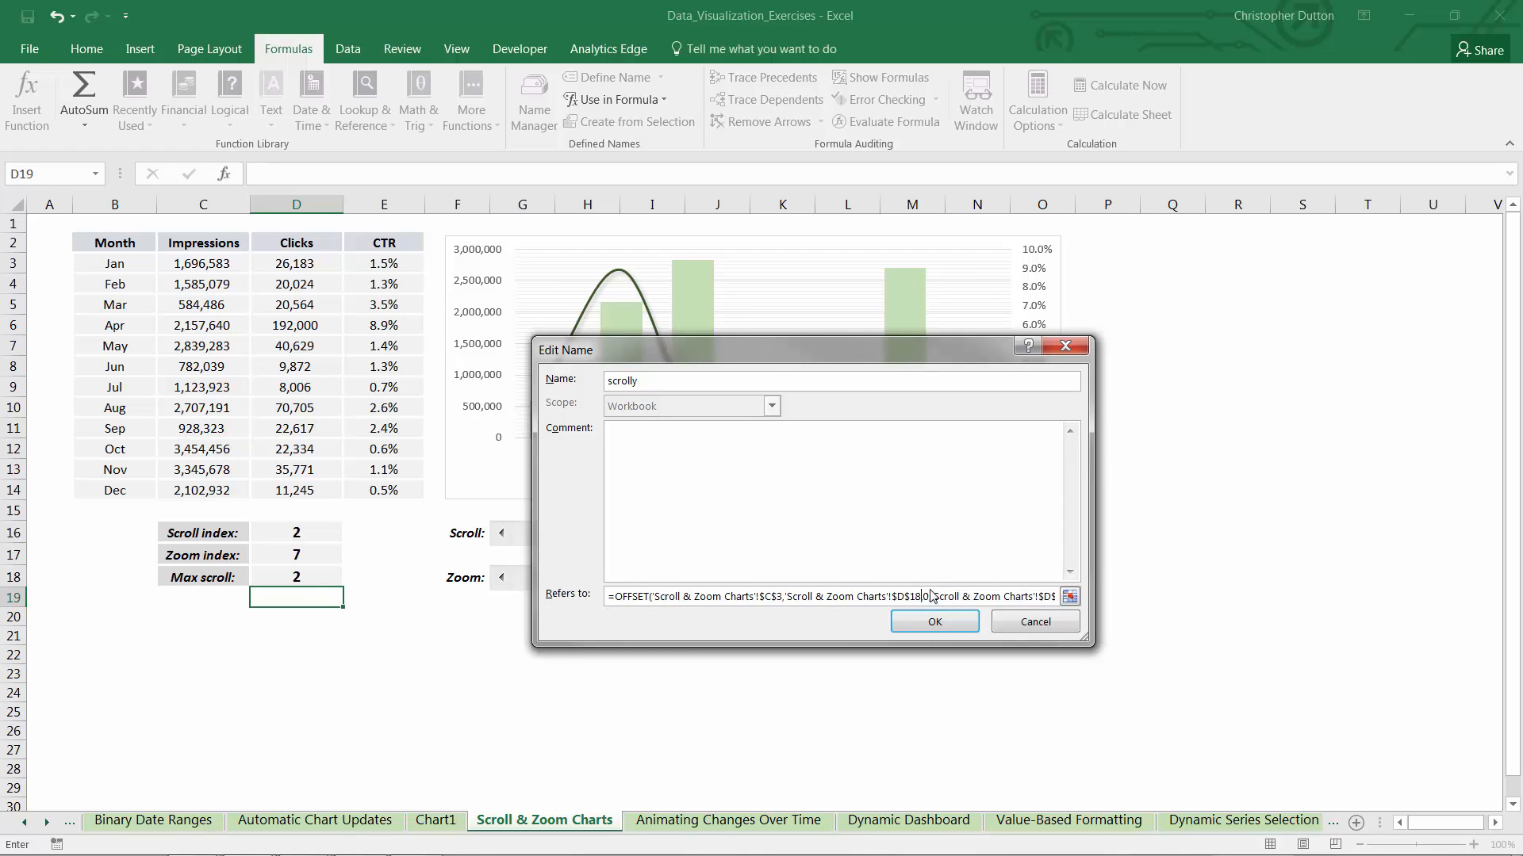
left_click(922, 619)
Point the OFFSET rows argument of the named range scrolly2 to $D$18 and finish managing the names
left_click(448, 484)
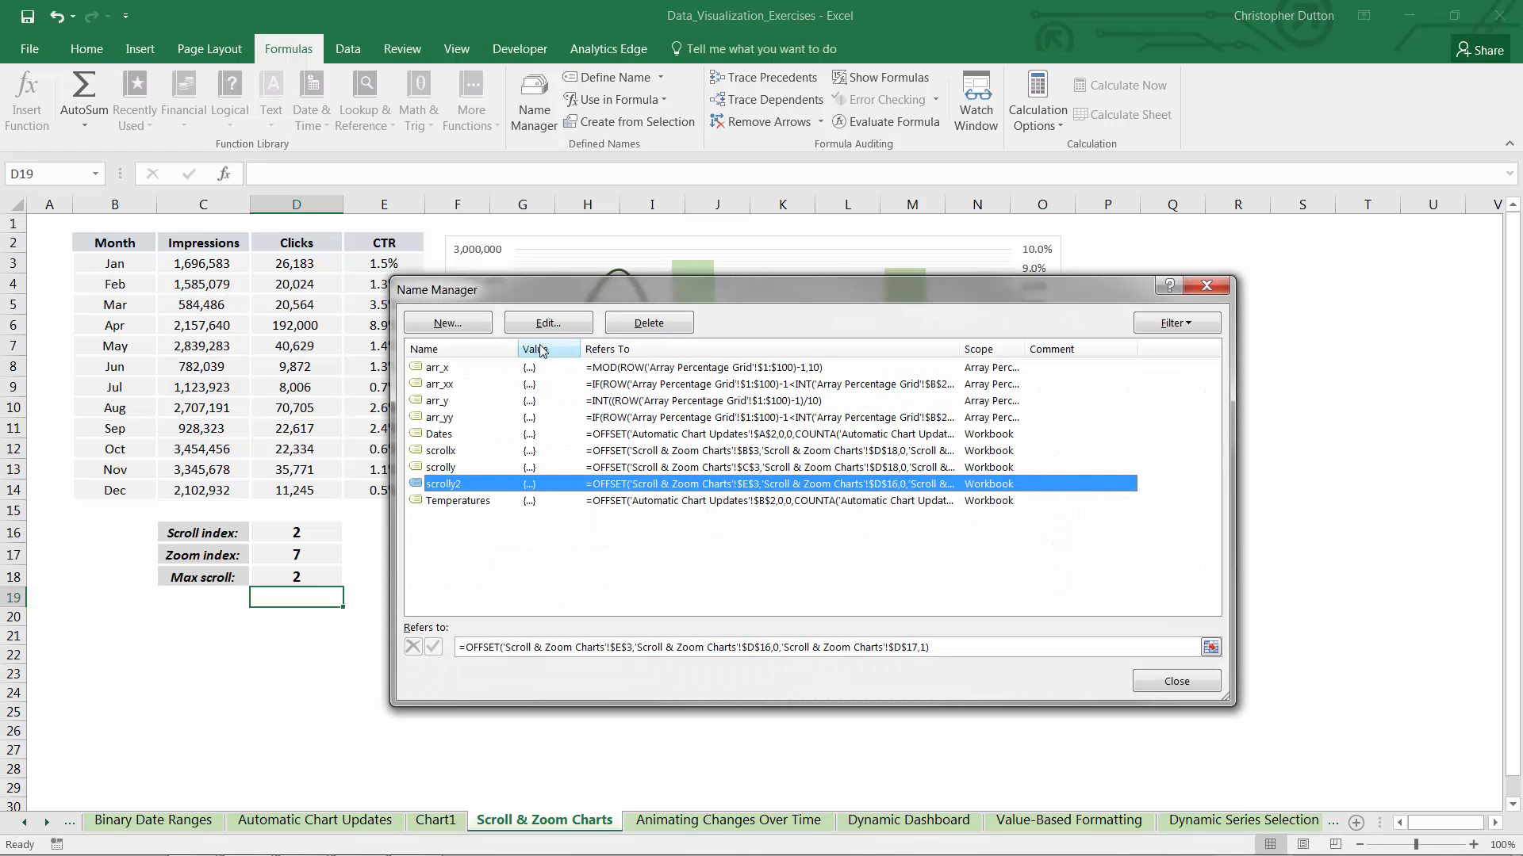
left_click(548, 323)
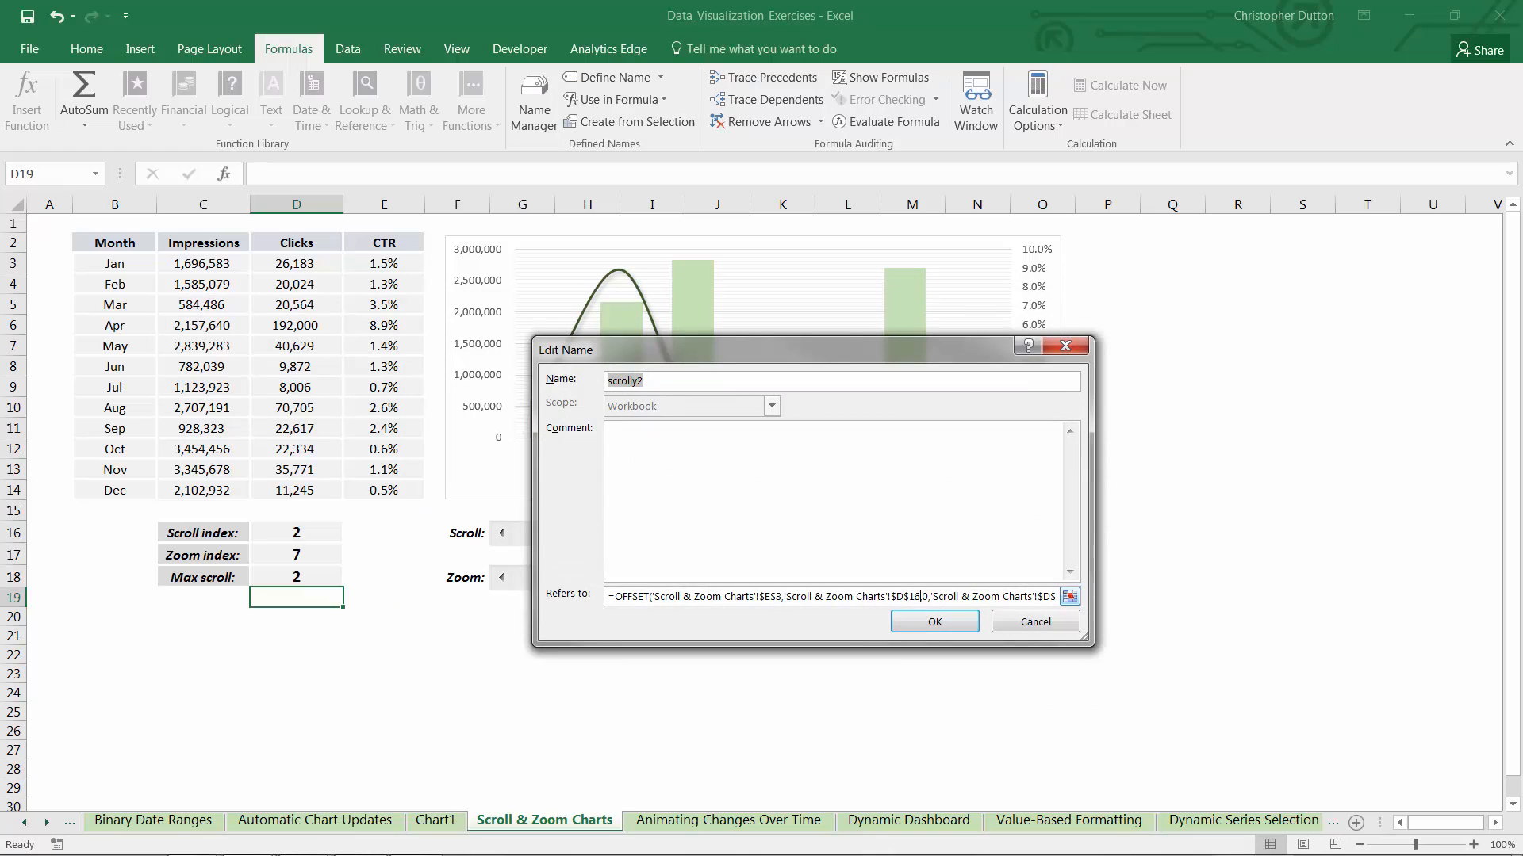
left_click(920, 597)
key("BackSpace")
type("8")
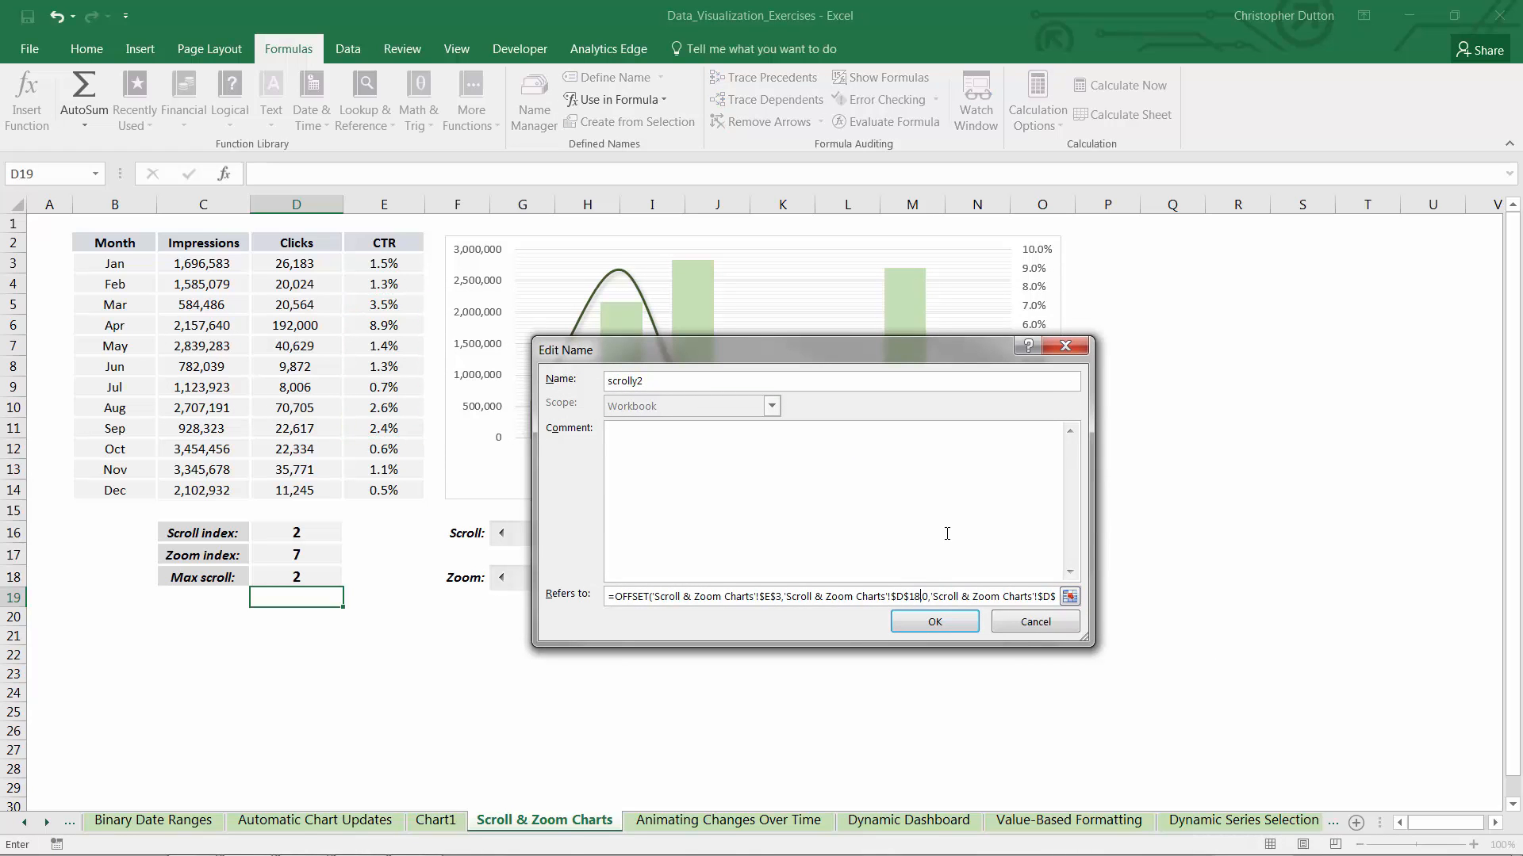
left_click(928, 622)
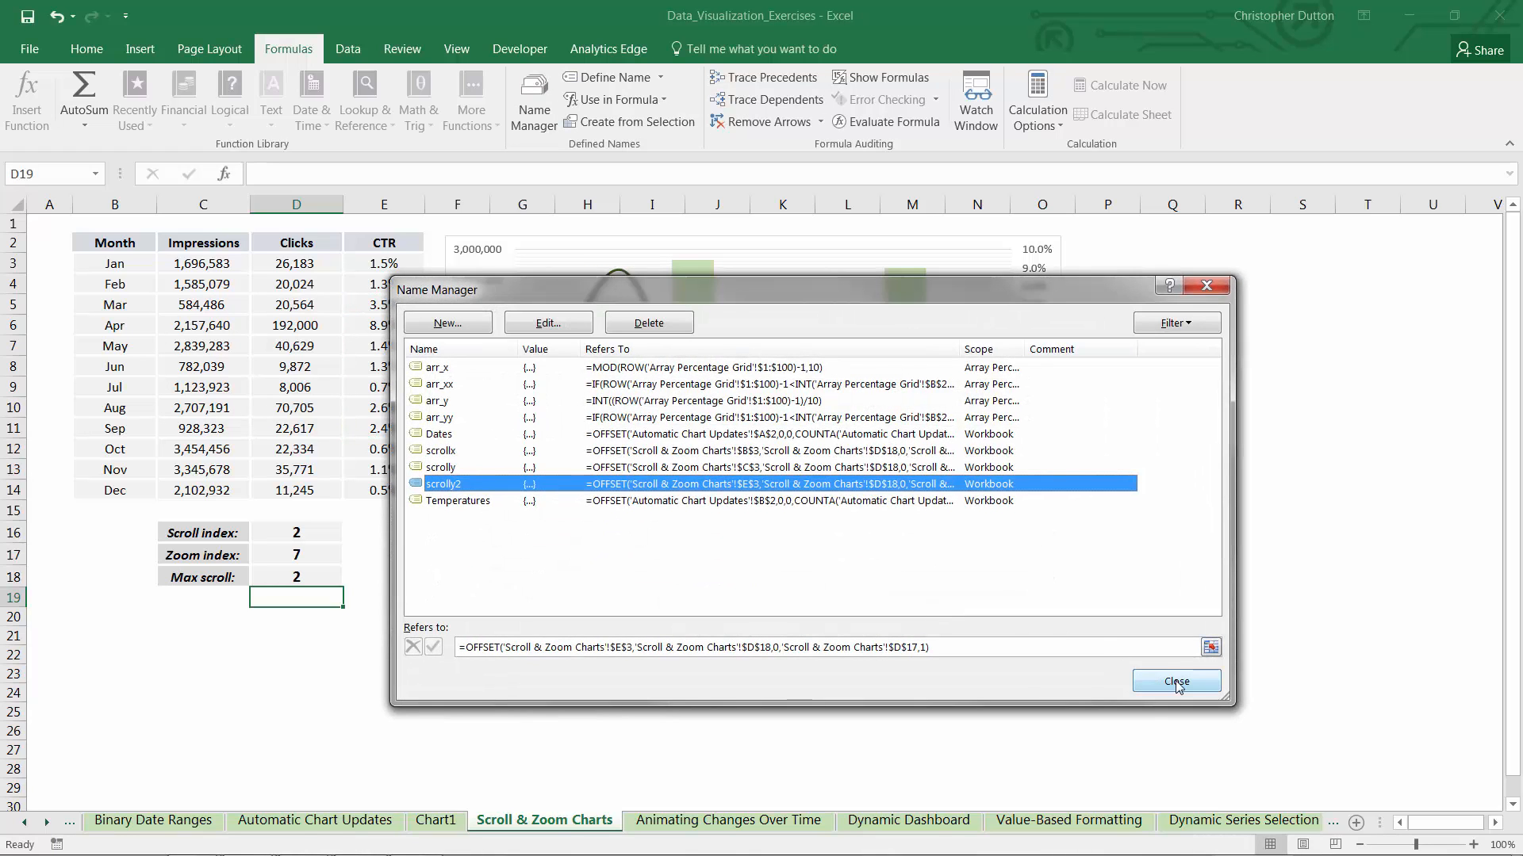
left_click(1176, 683)
Test the updated chart by advancing the scroll index to 11 and raising the zoom index to 12
left_click(1050, 532)
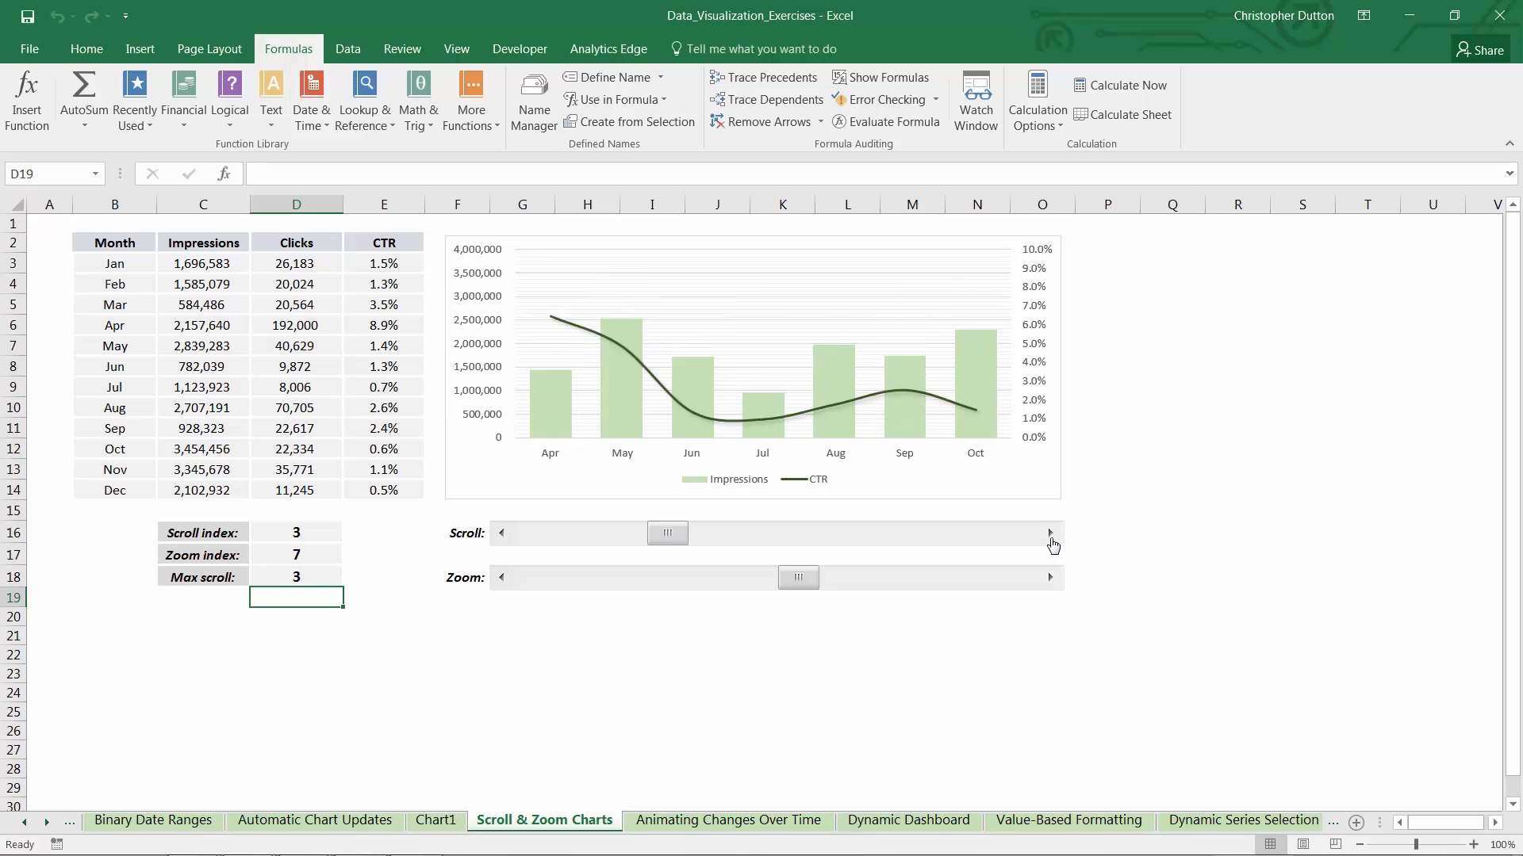
left_click(1051, 539)
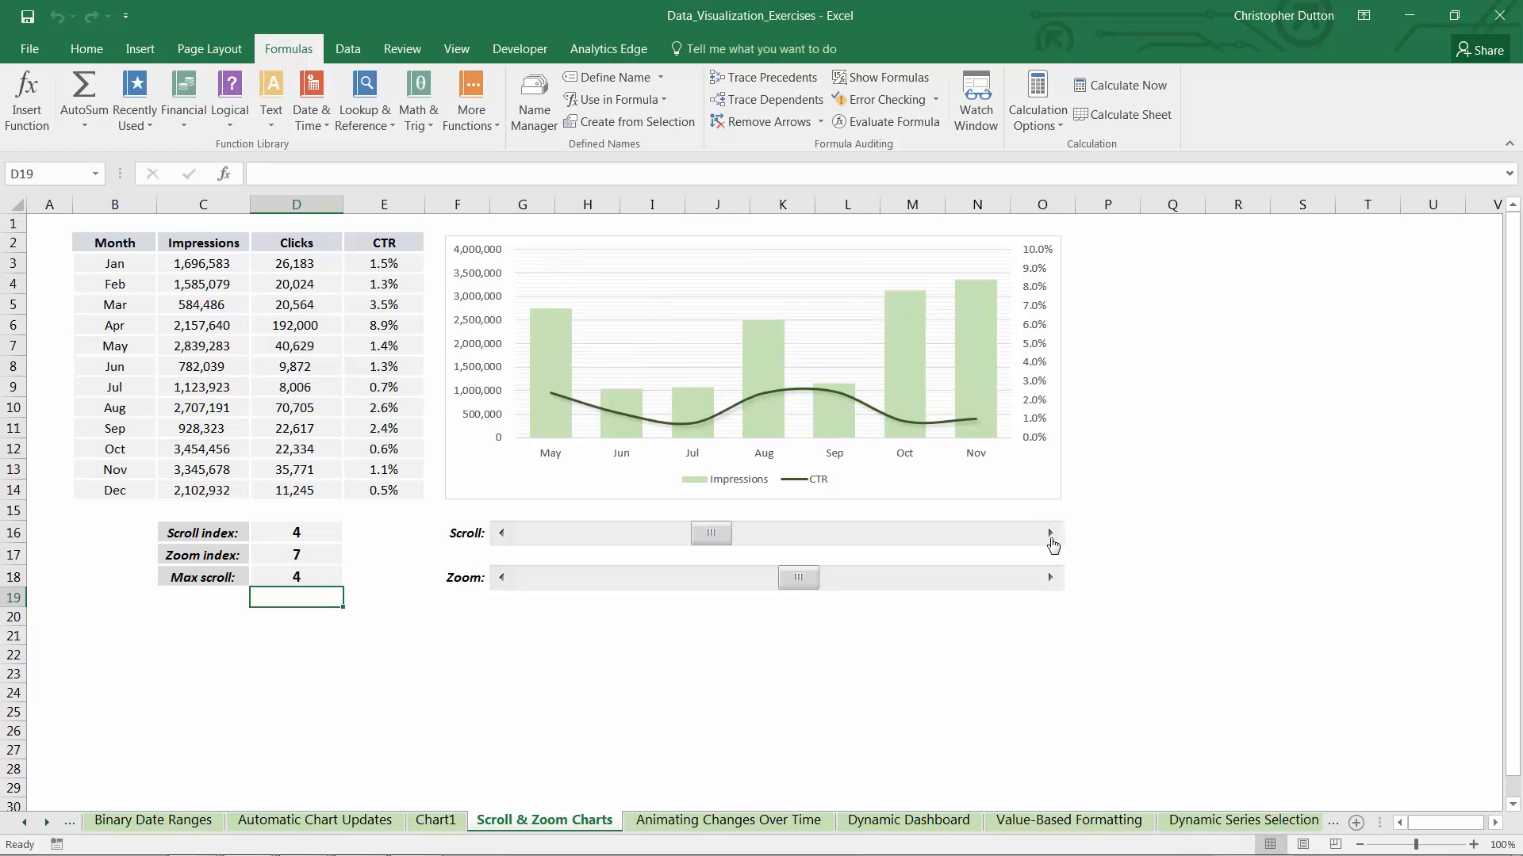
left_click(1051, 539)
left_click(1051, 538)
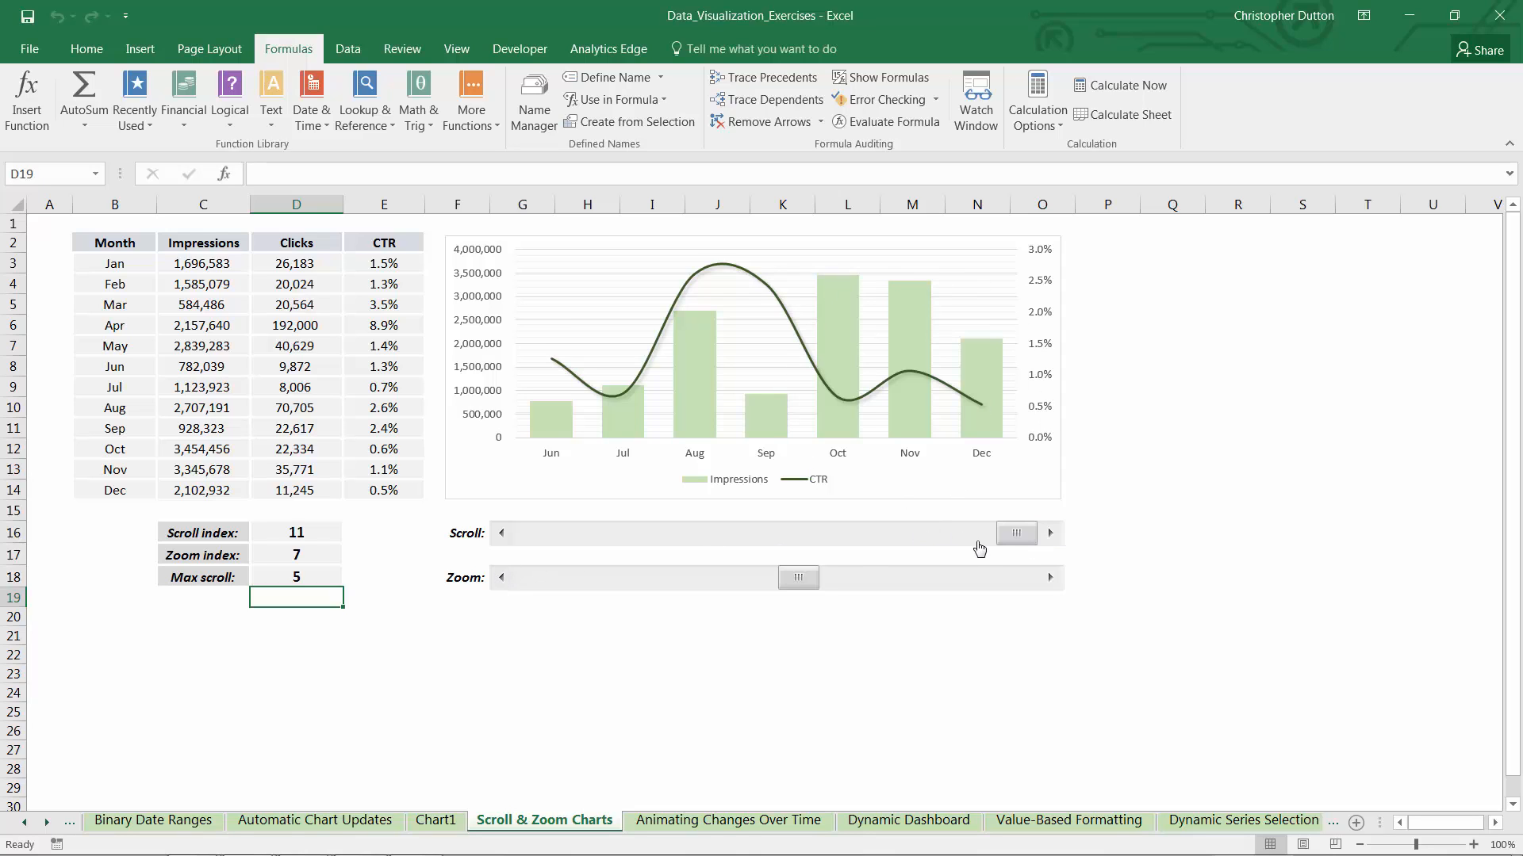
left_click_drag(800, 579, 973, 579)
left_click(1044, 587)
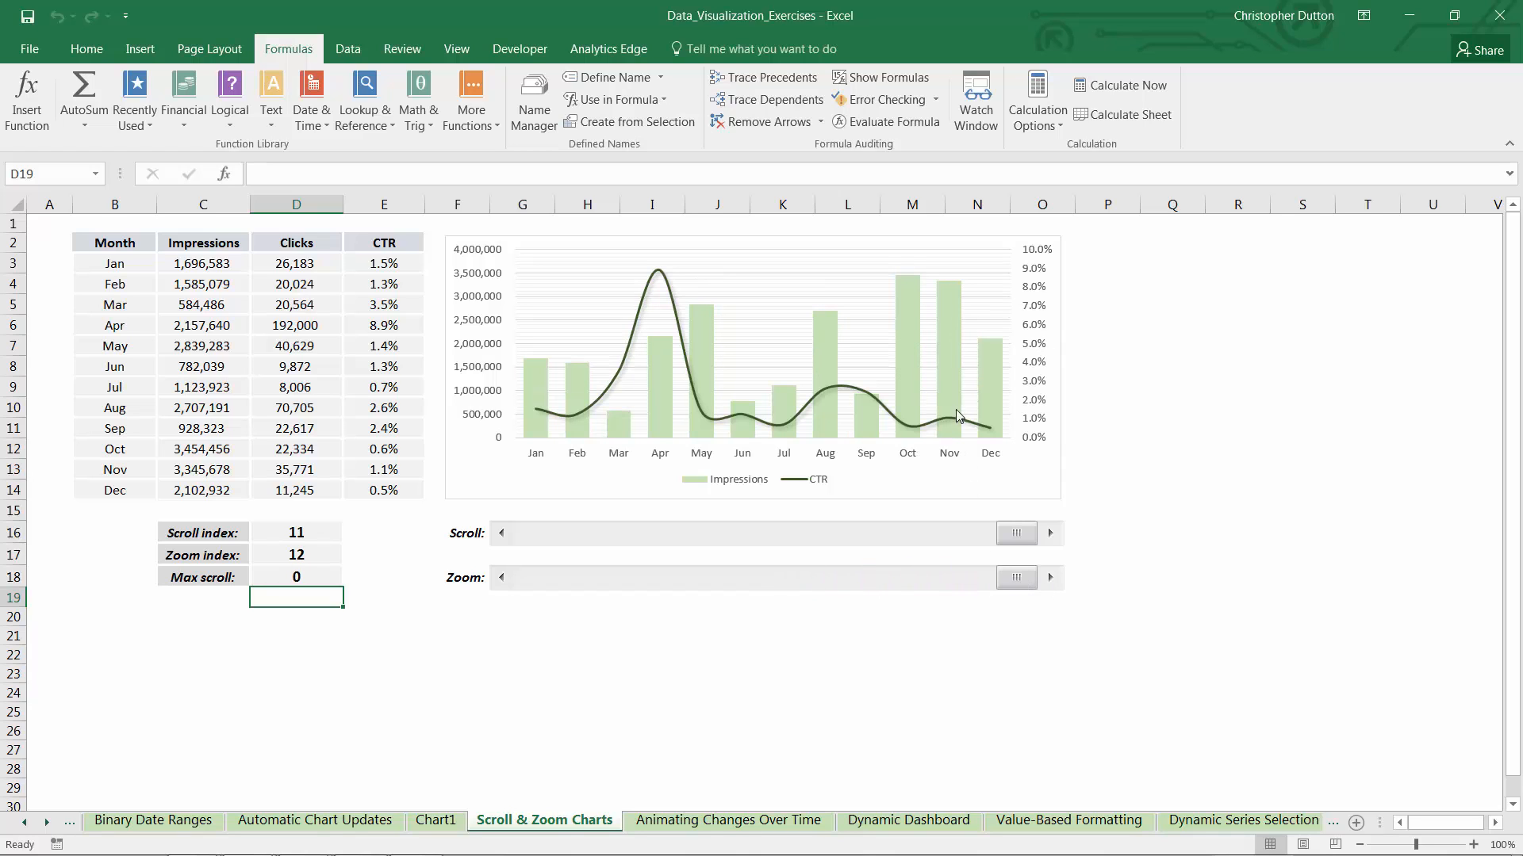
Lower the scroll index to 4 and reduce the zoom index to 11 using the scroll bars
left_click(850, 534)
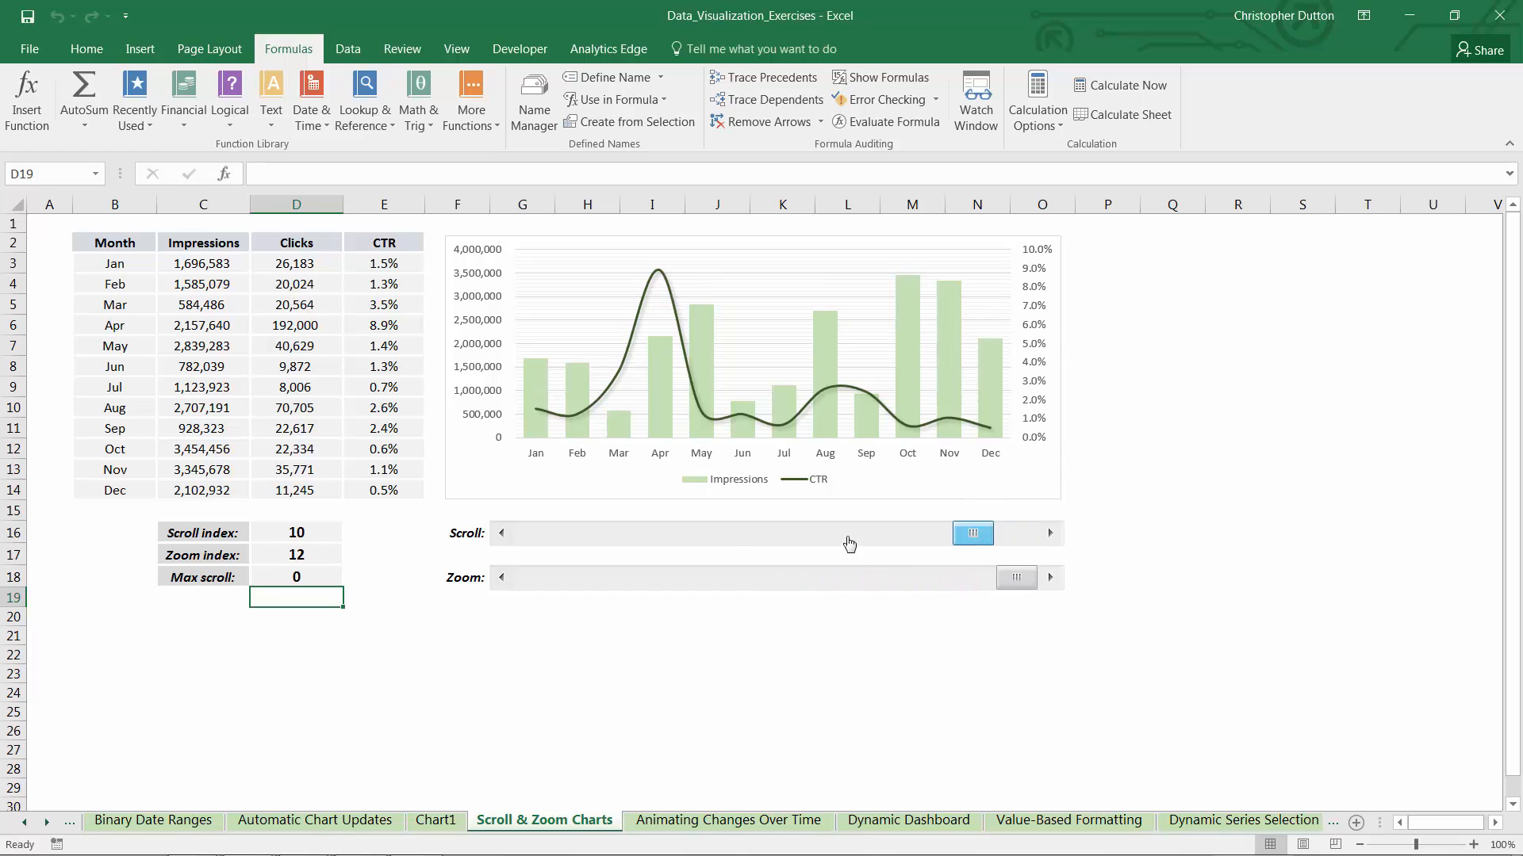
left_click(501, 534)
left_click(501, 534)
left_click(501, 533)
left_click(501, 534)
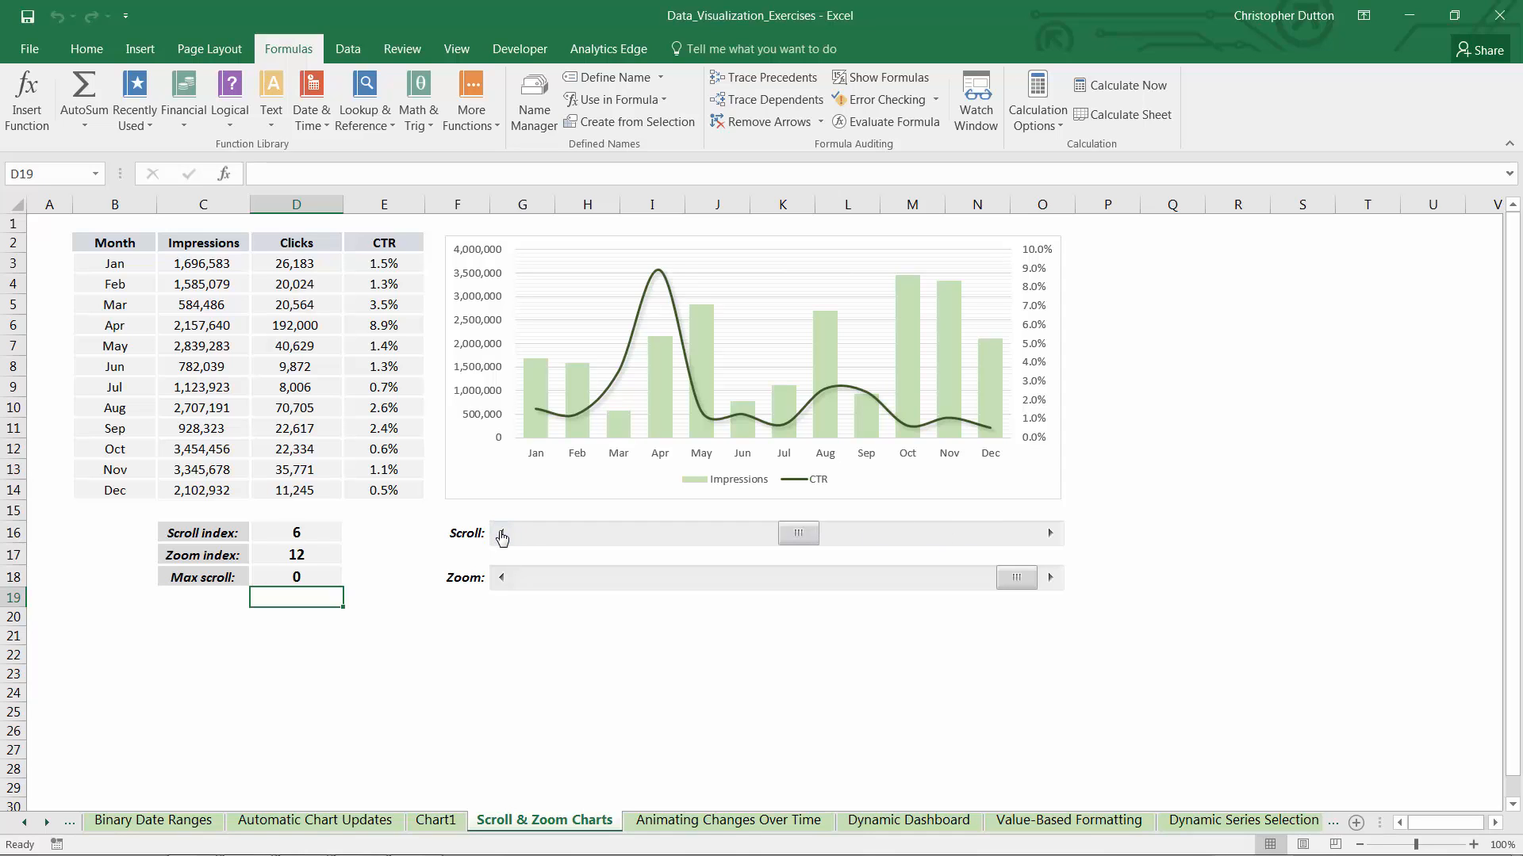
left_click(502, 534)
left_click(501, 534)
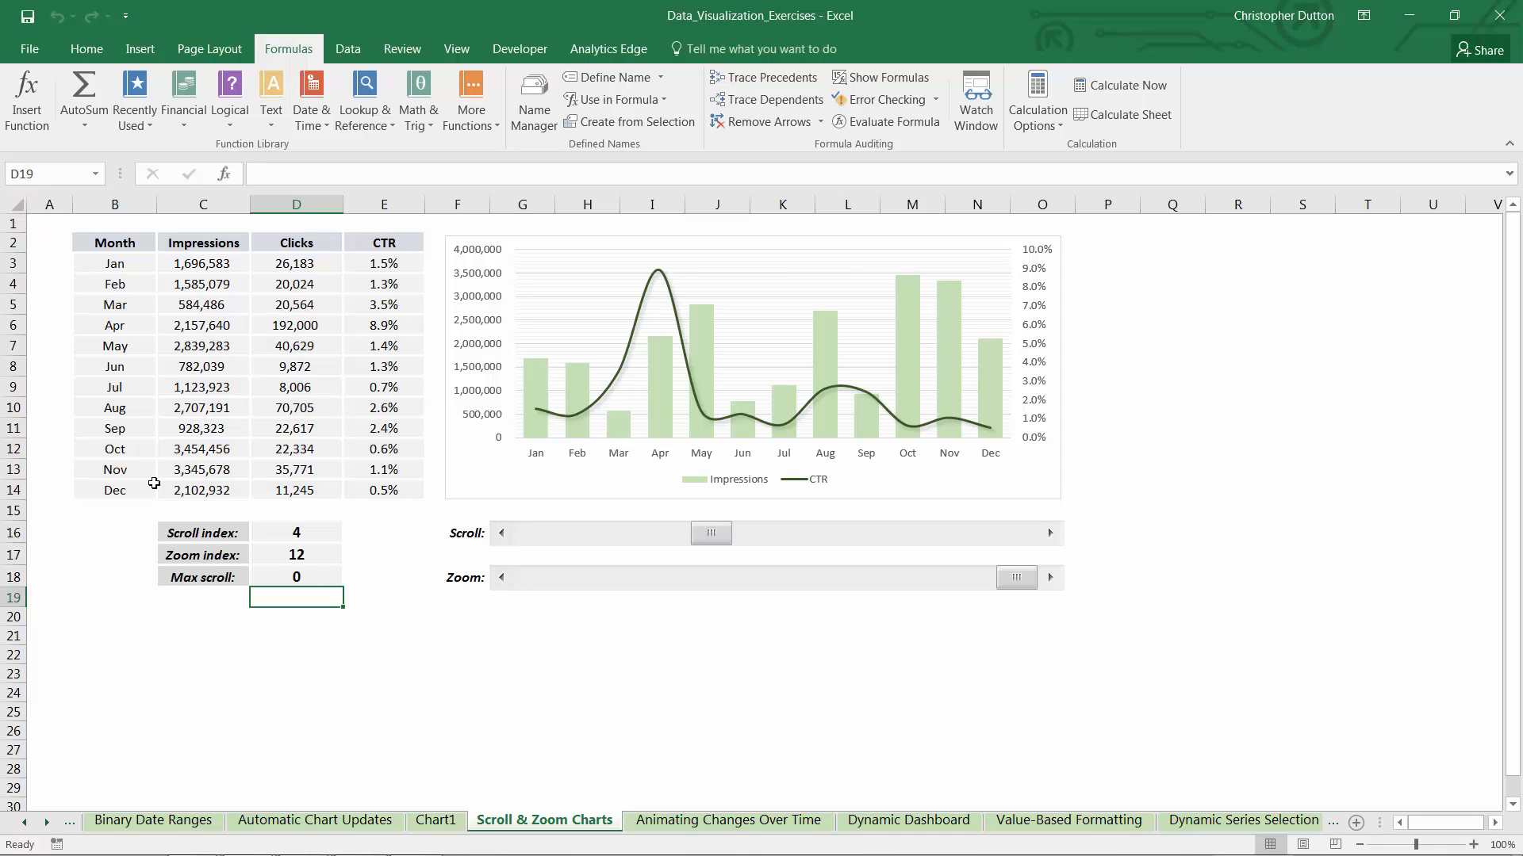
left_click(501, 579)
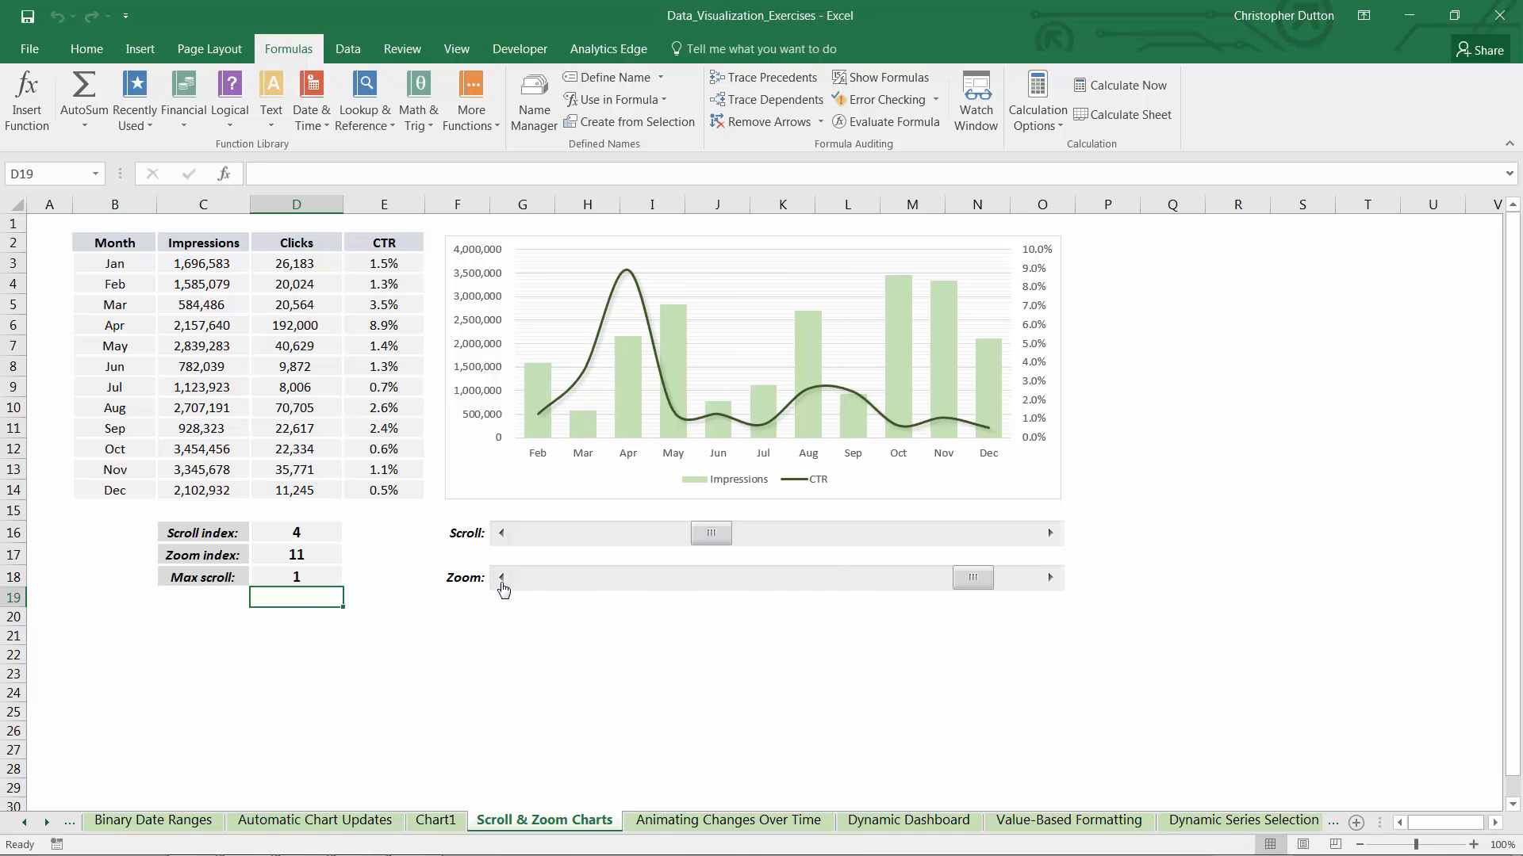